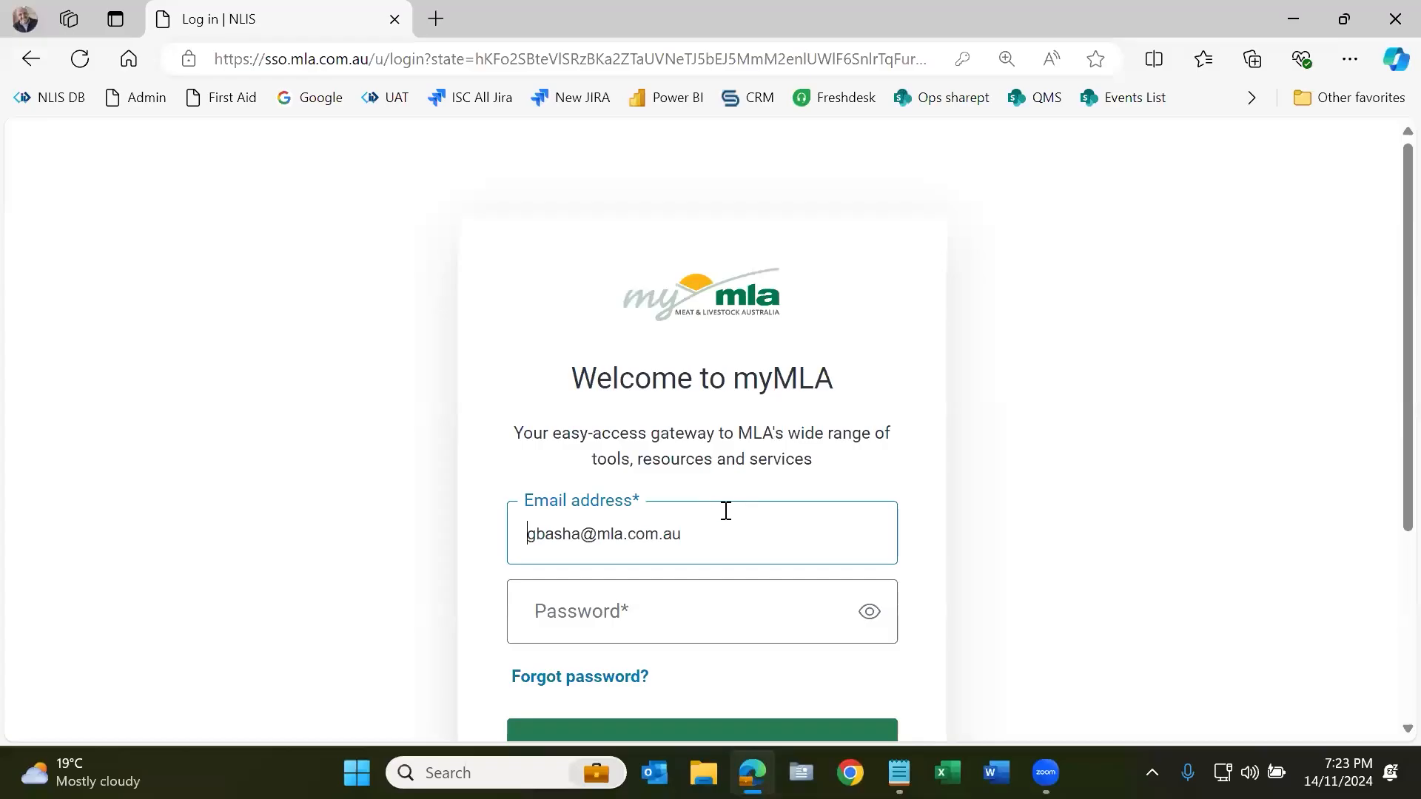
# Step: Log in to myMLA with the saved email address and password
pyautogui.scroll(-1, 841, 488)
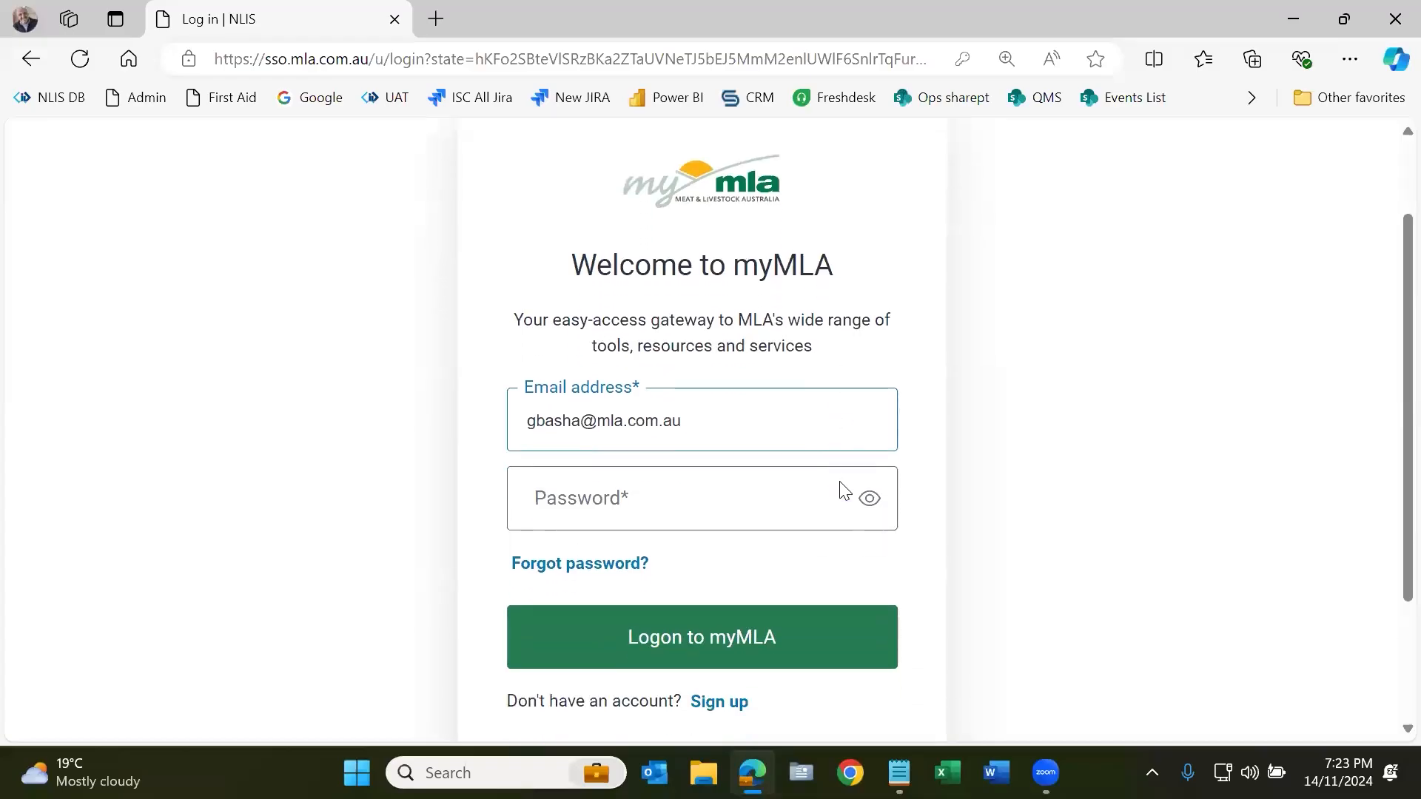
pyautogui.click(721, 668)
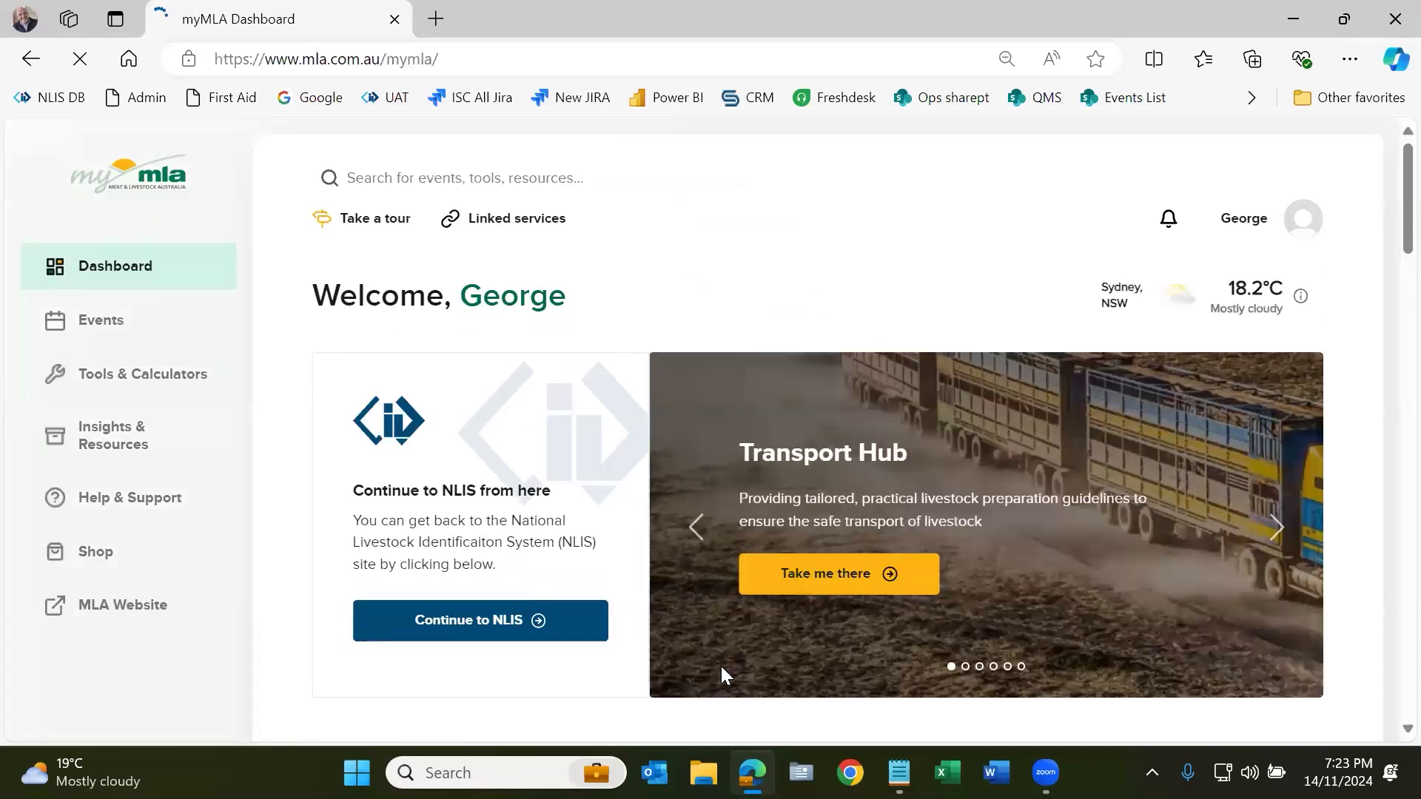
# Step: Browse the myMLA dashboard and continue on to the NLIS Account Selection page
pyautogui.scroll(-3, 707, 629)
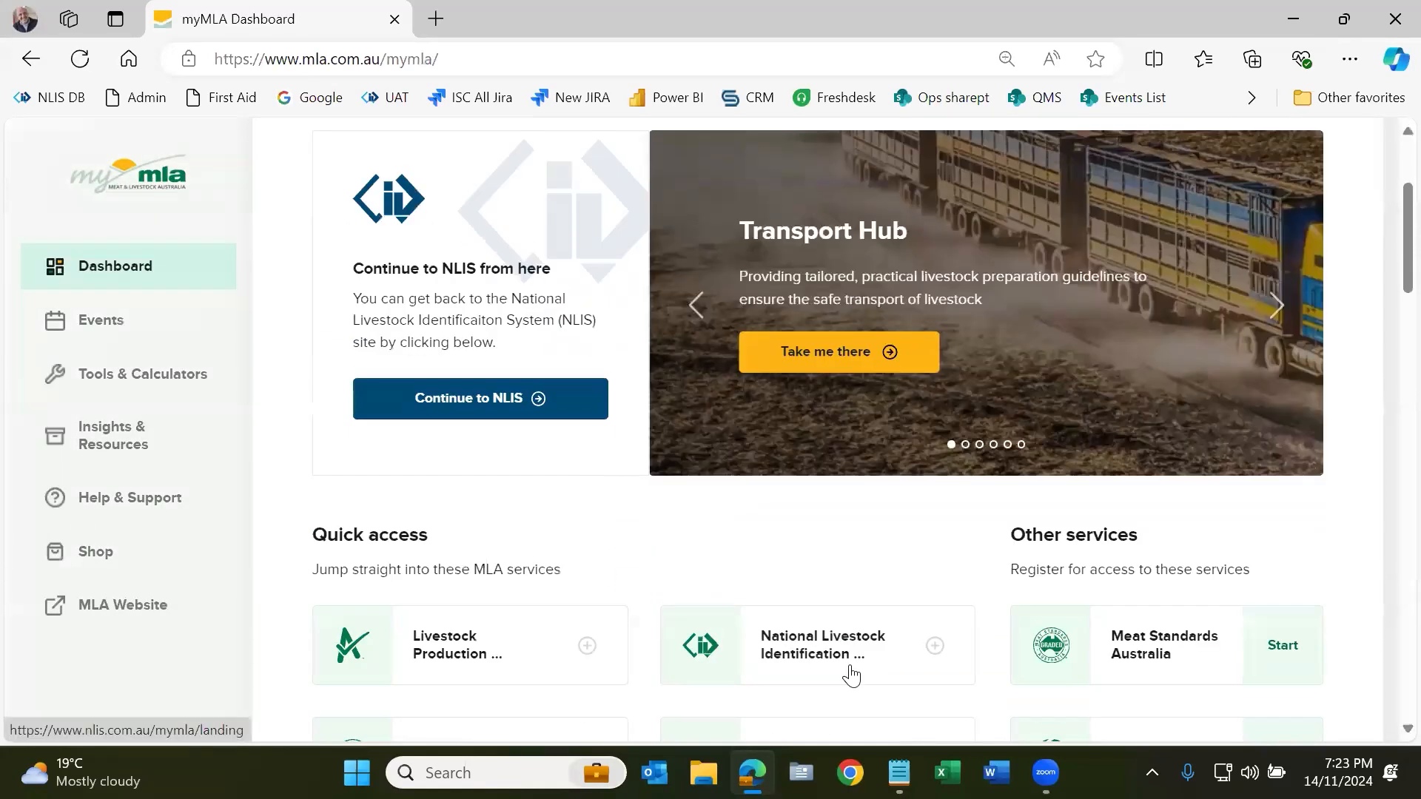
pyautogui.scroll(-7, 849, 666)
pyautogui.scroll(1, 896, 585)
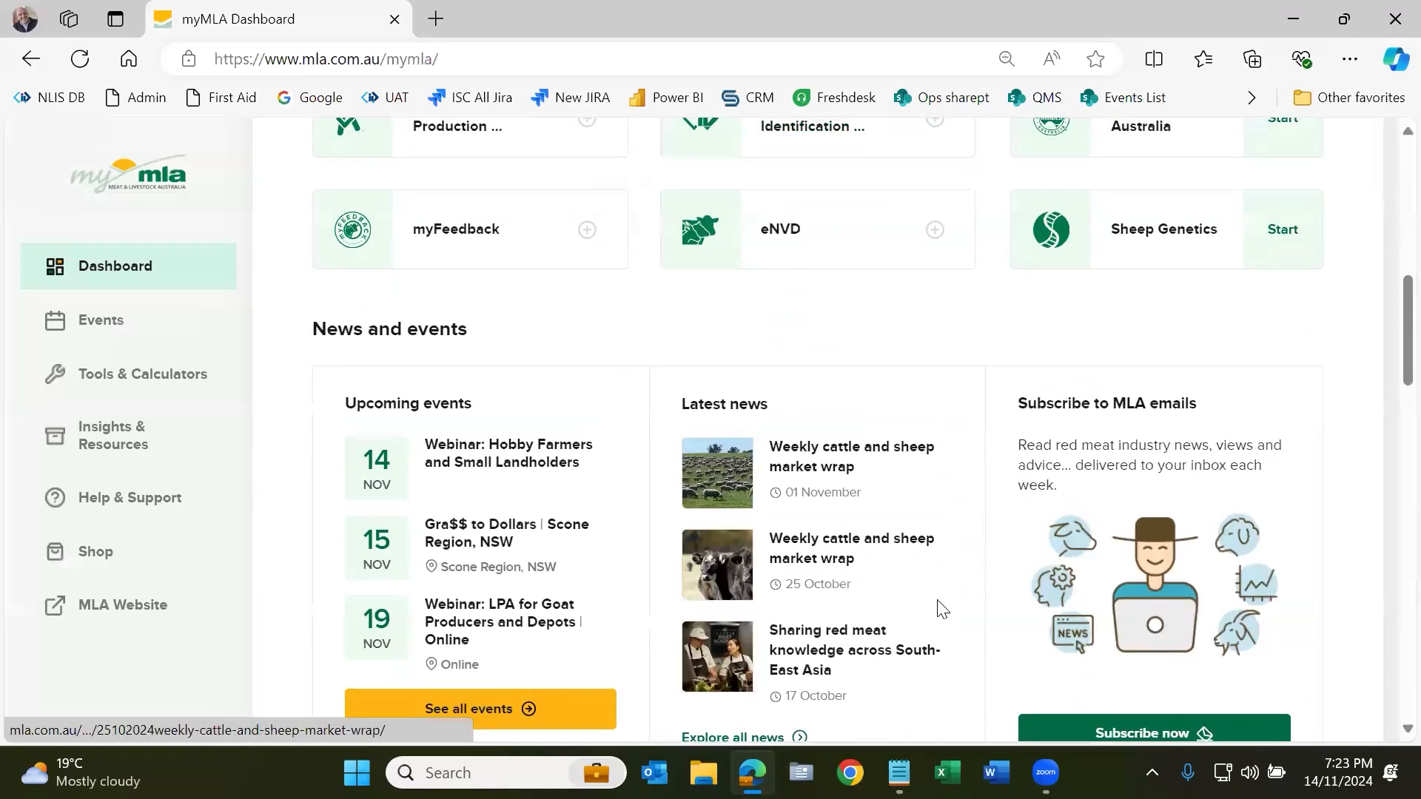
pyautogui.scroll(-6, 842, 585)
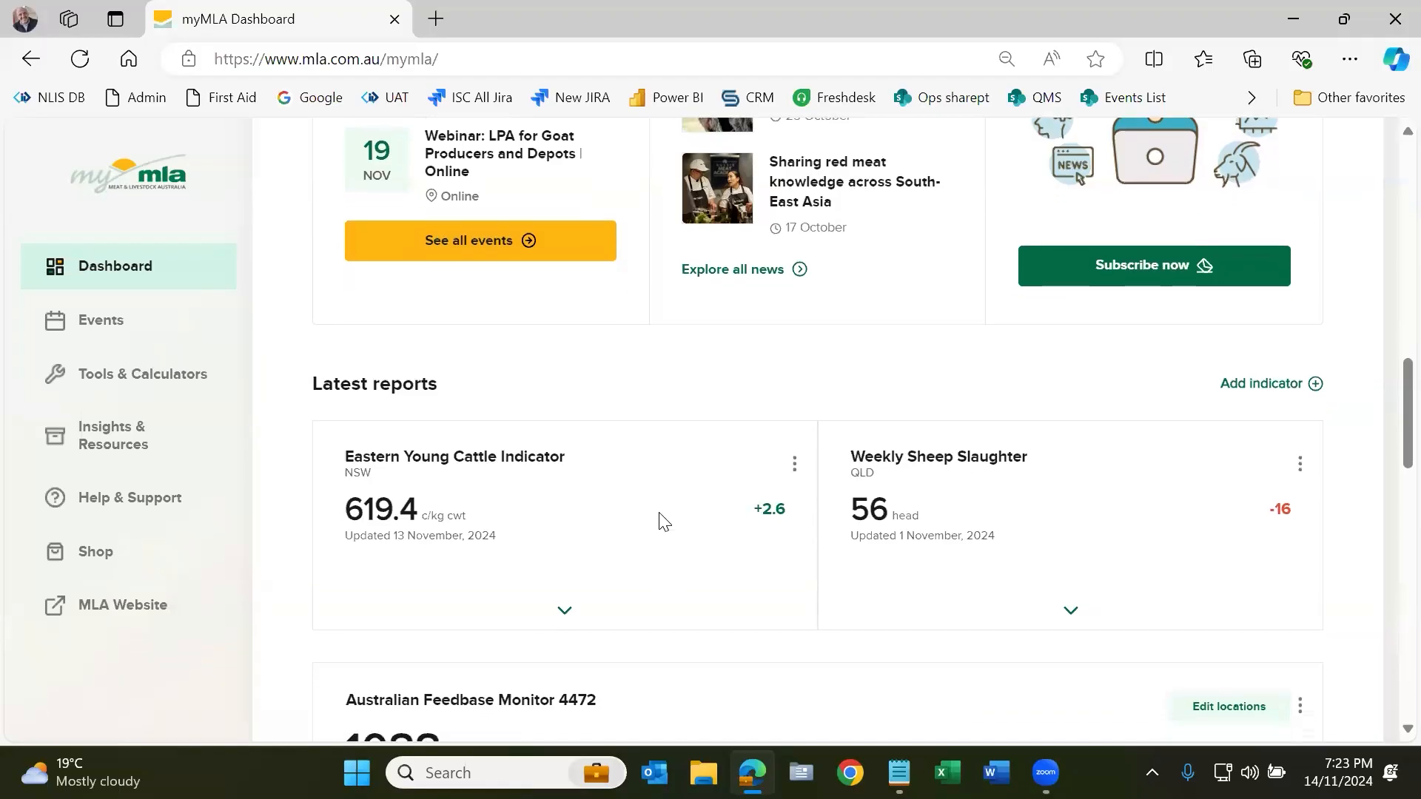
pyautogui.scroll(4, 661, 521)
pyautogui.scroll(7, 661, 520)
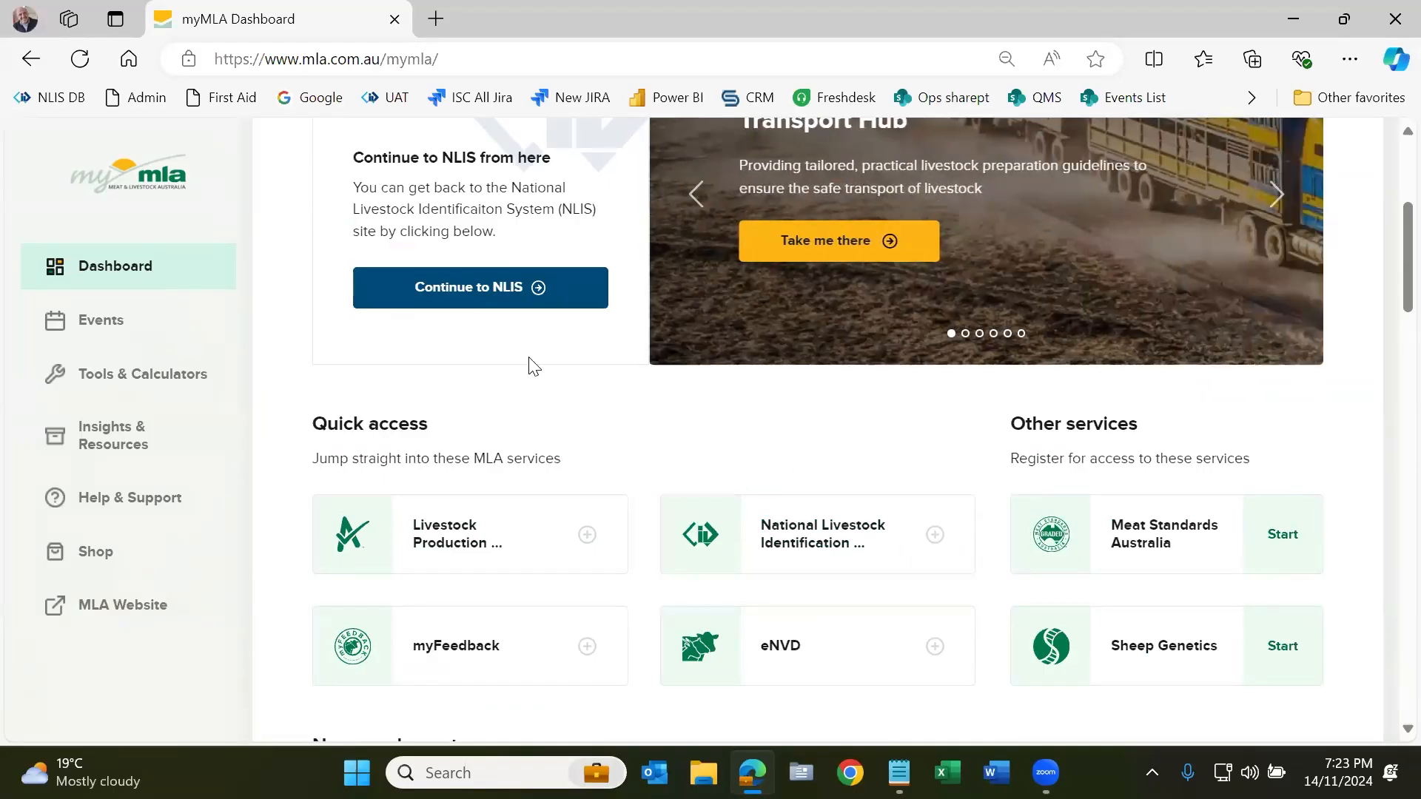
pyautogui.scroll(5, 530, 364)
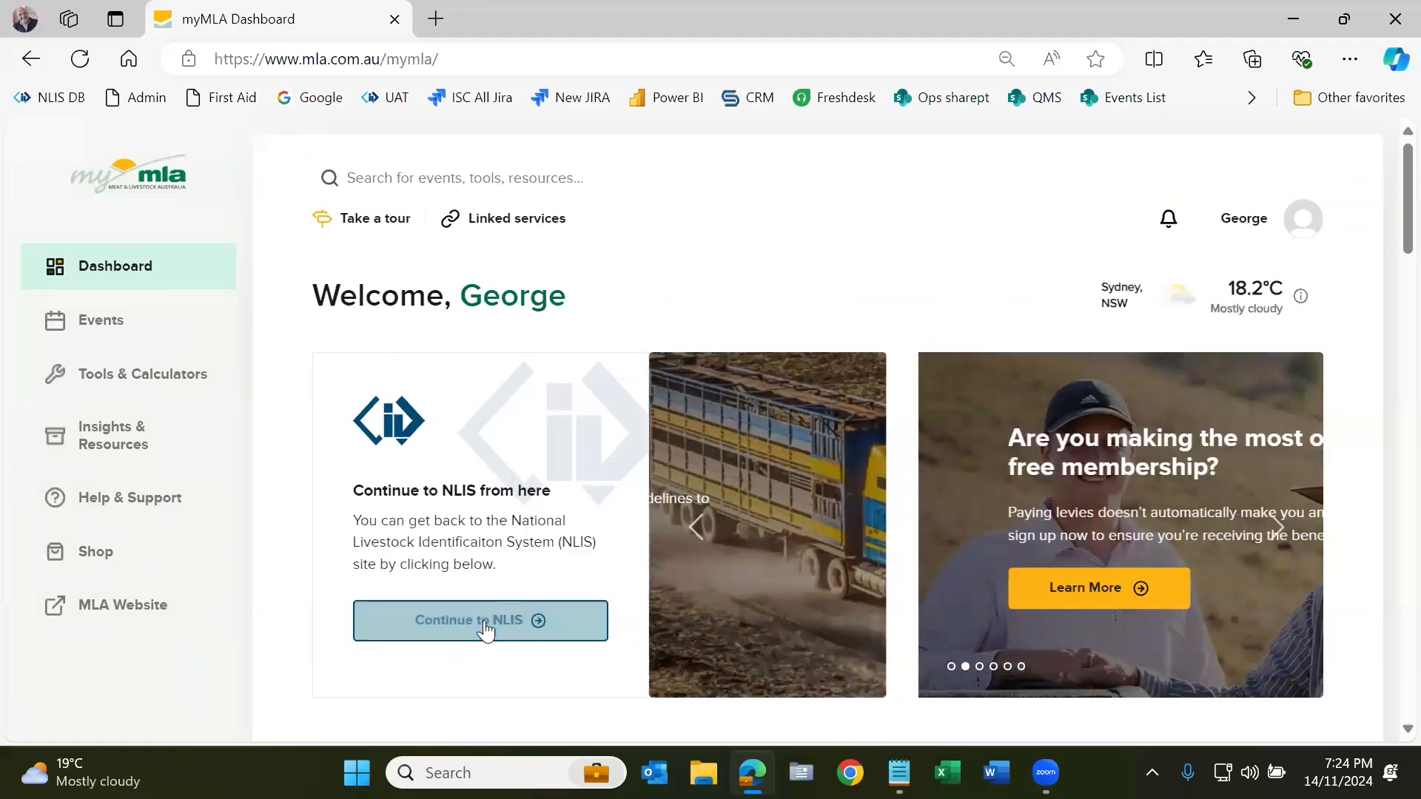
pyautogui.click(485, 622)
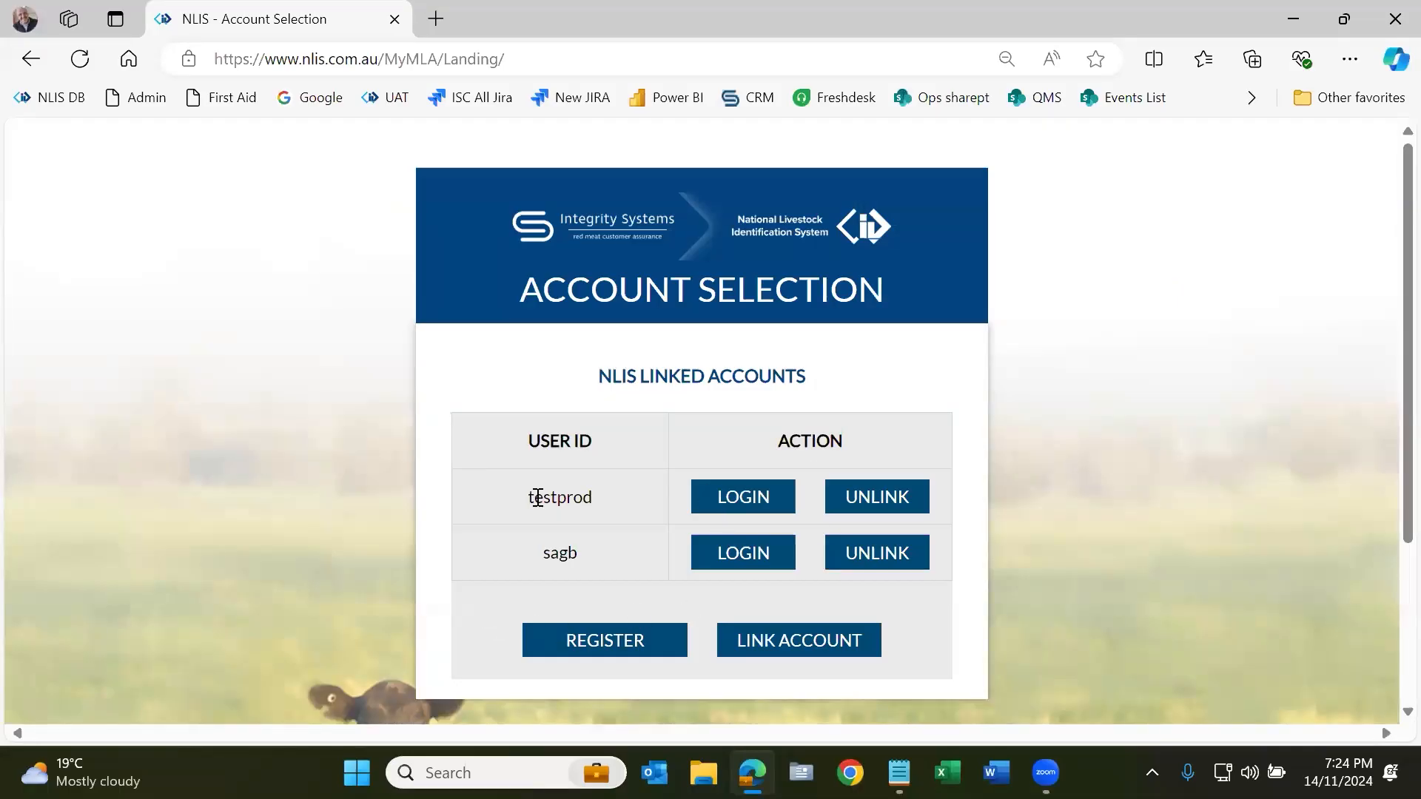
# Step: Log in with the first linked NLIS user ID to reach the Producer home page
pyautogui.click(747, 503)
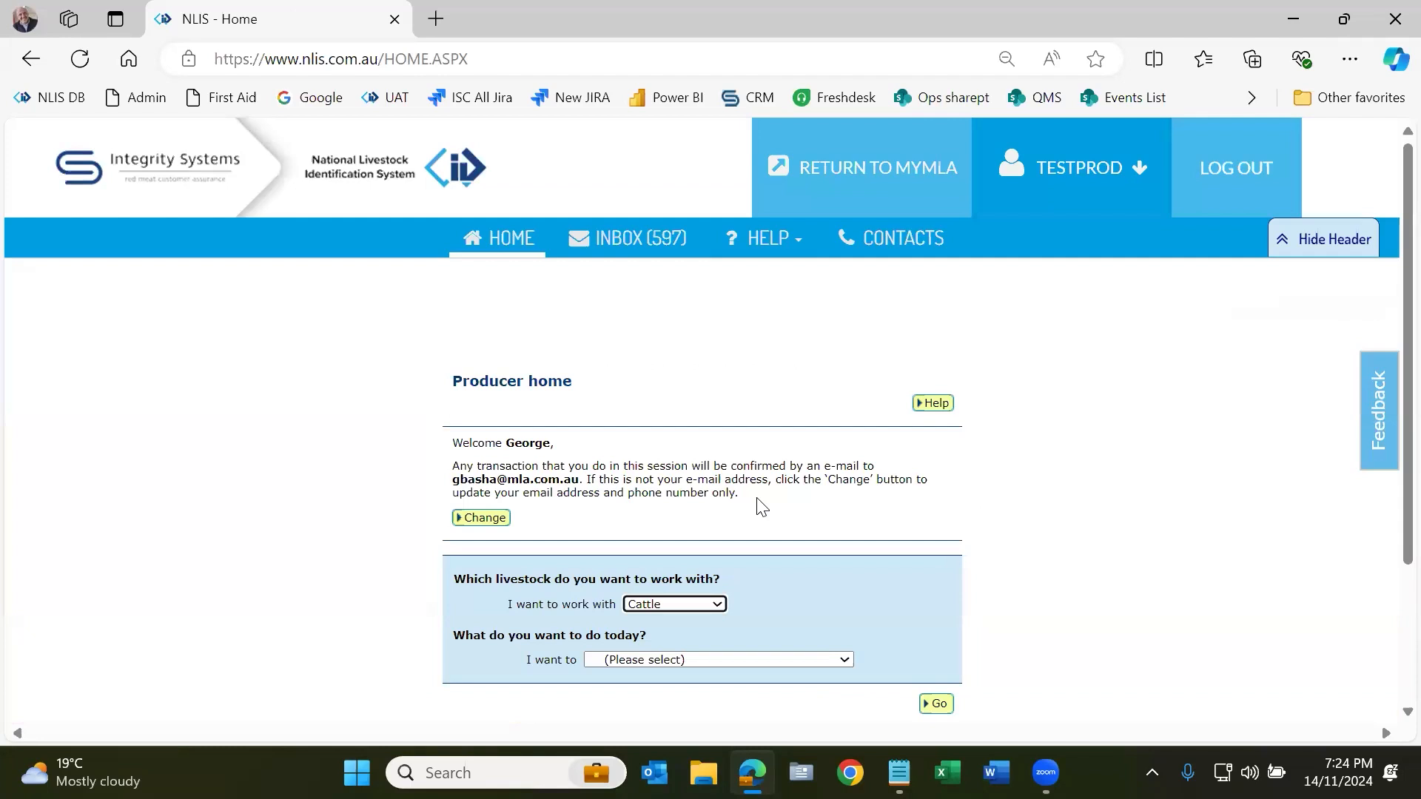
pyautogui.click(789, 255)
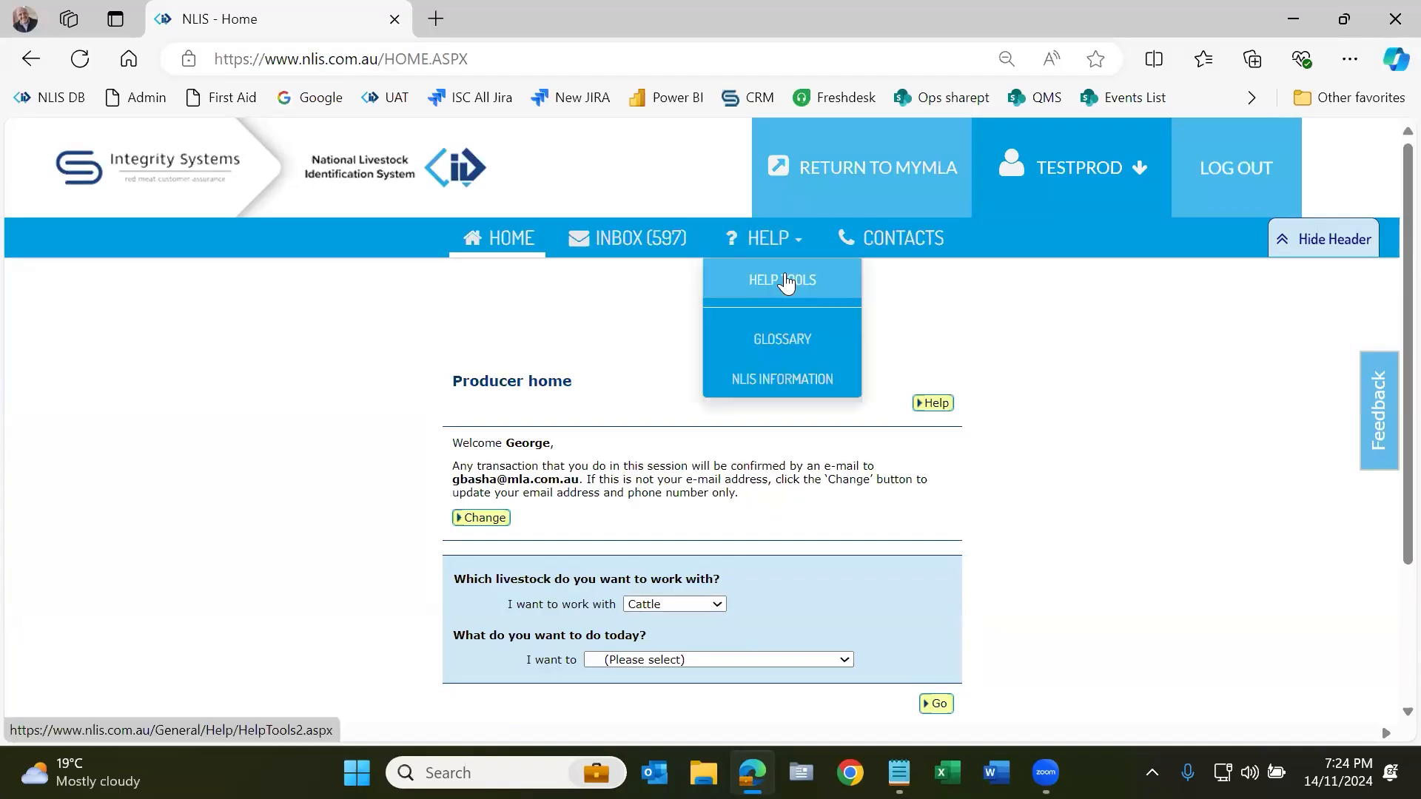
# Step: Review the Cattle Help Tools guides and tech tips in a new tab, then return it to Producer home
pyautogui.click(785, 274)
pyautogui.scroll(-1, 648, 506)
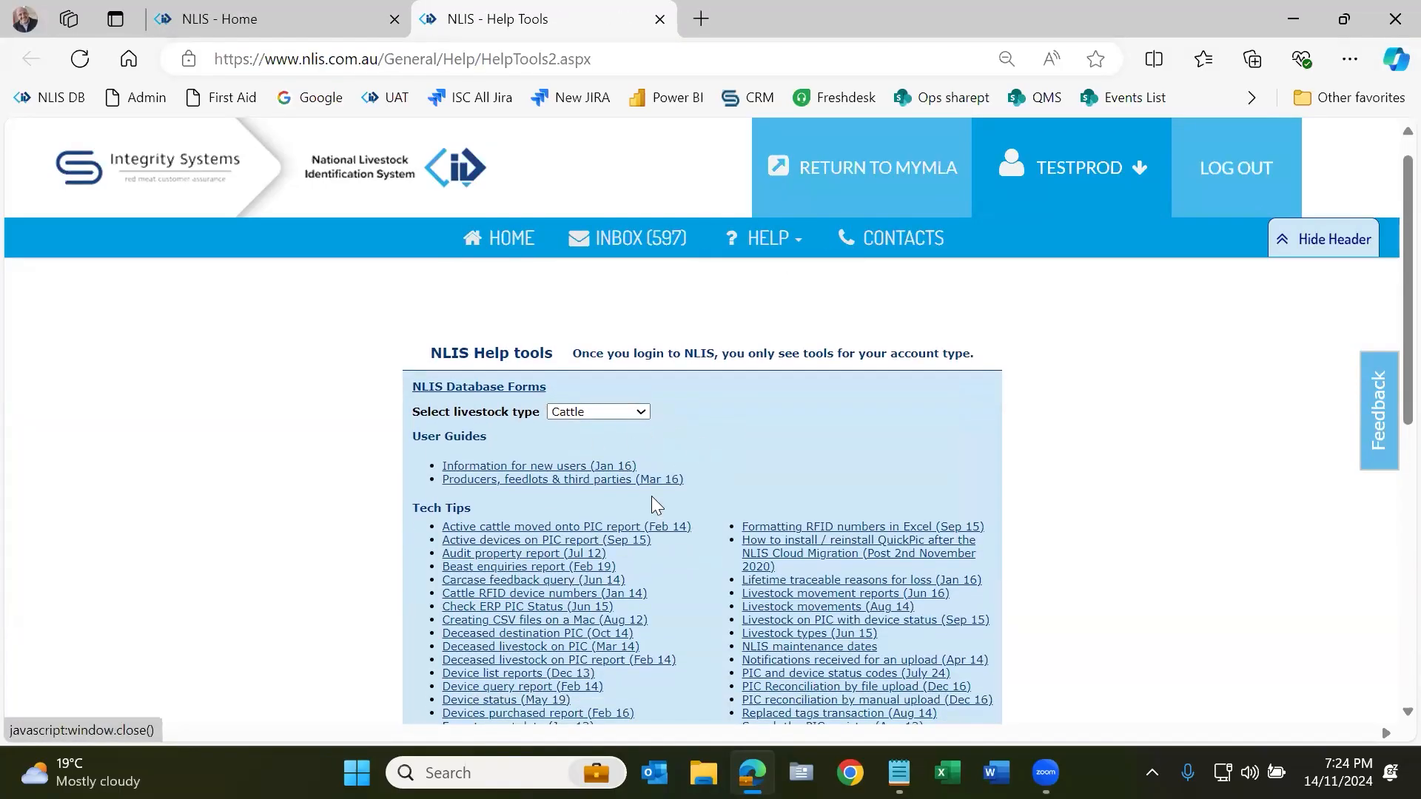
pyautogui.scroll(-3, 650, 497)
pyautogui.click(640, 331)
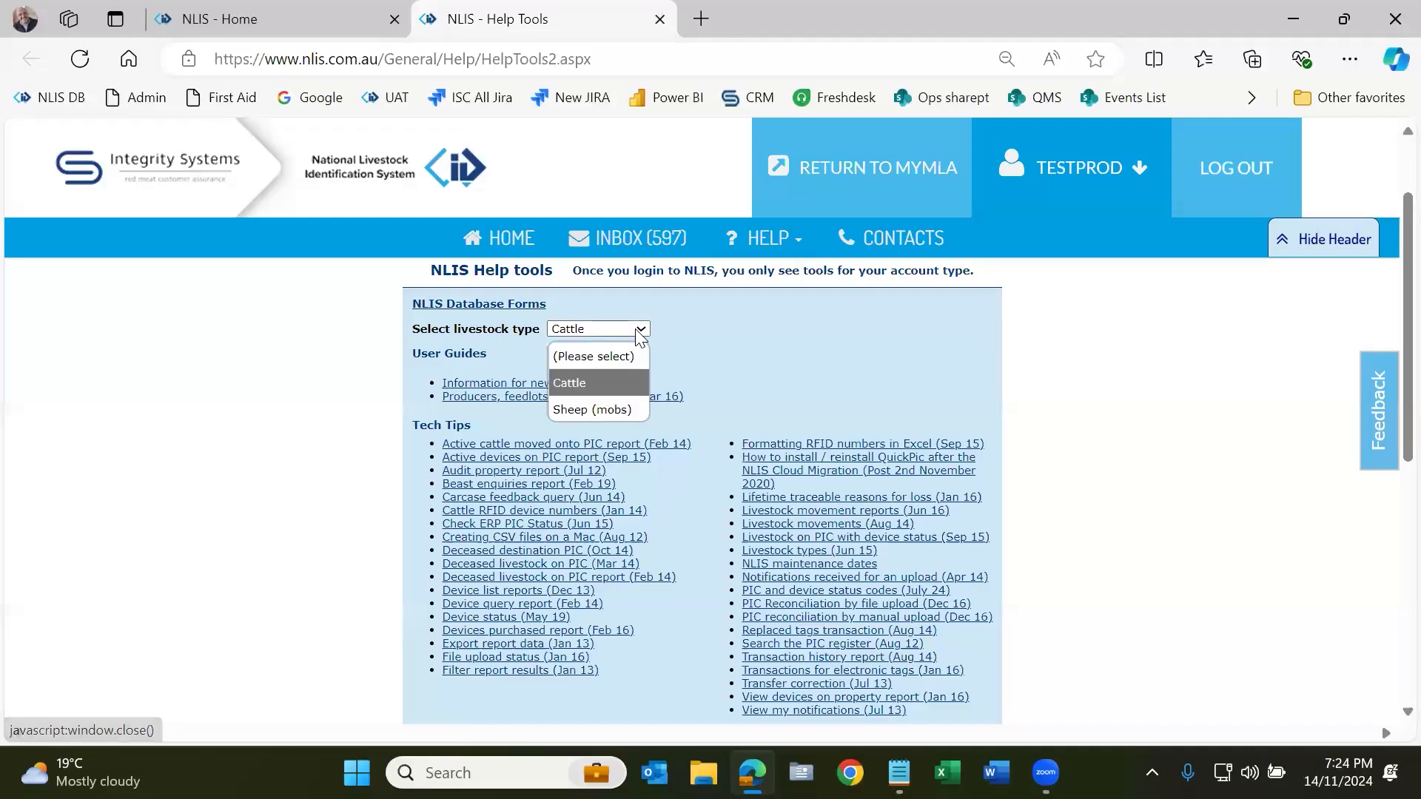
pyautogui.click(623, 382)
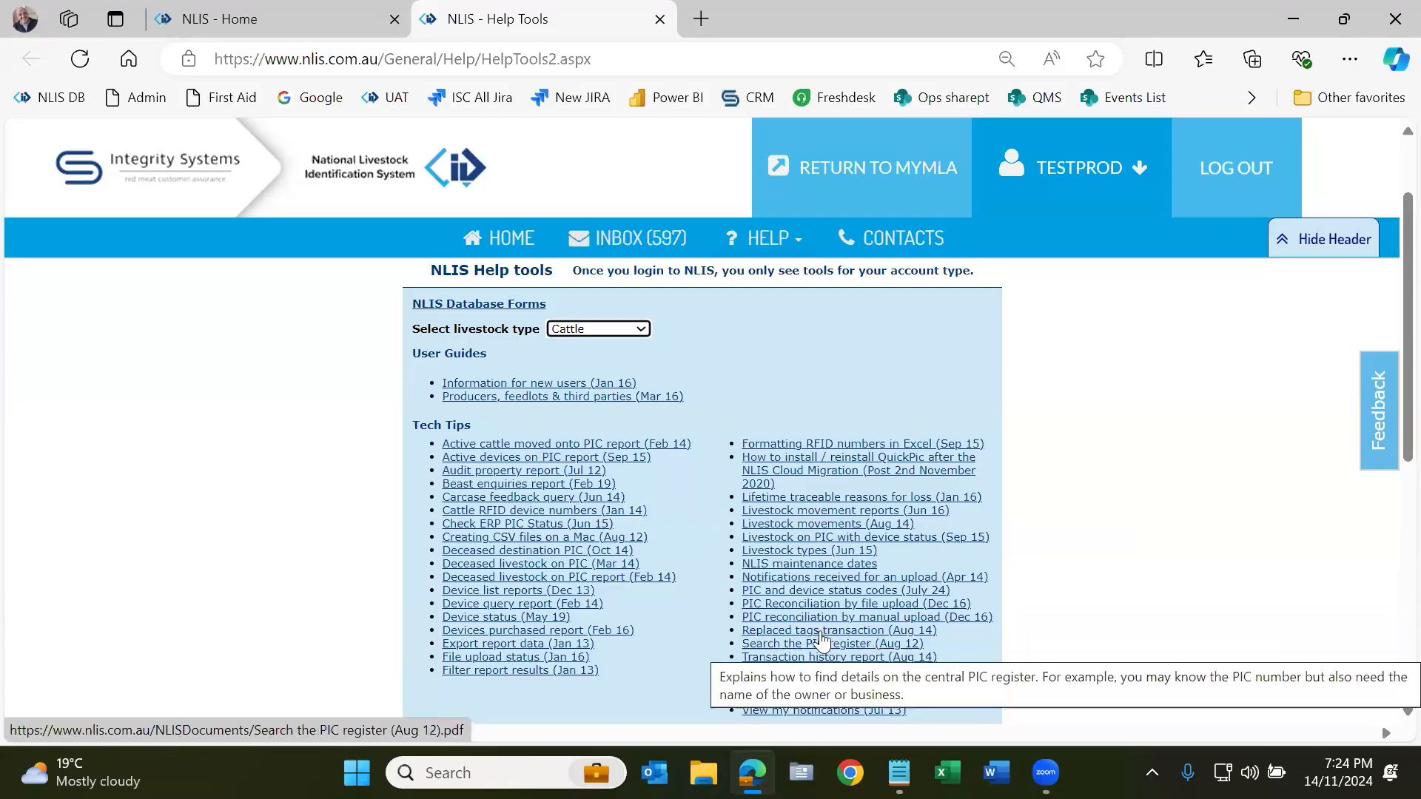
pyautogui.scroll(-3, 693, 527)
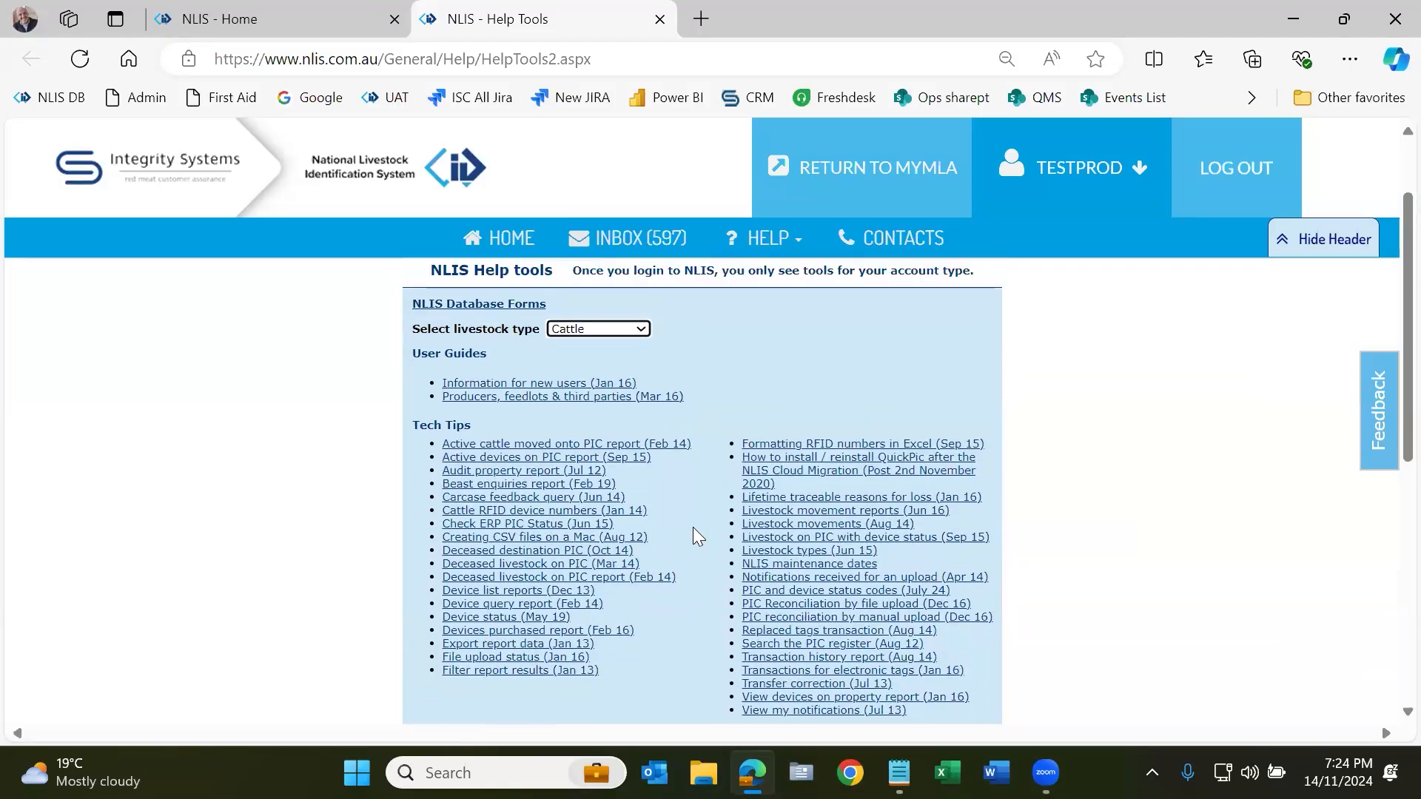
pyautogui.scroll(-1, 693, 527)
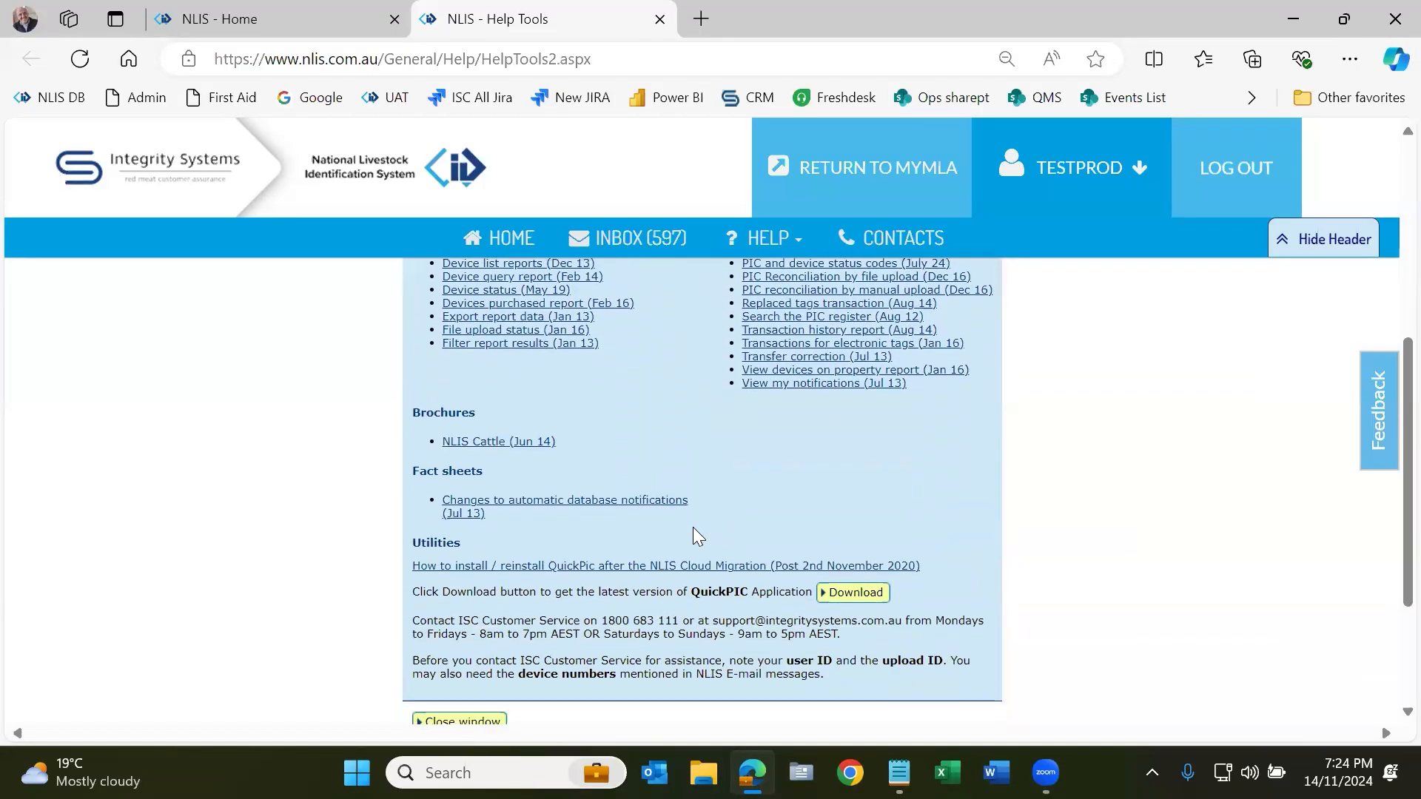
pyautogui.scroll(5, 692, 526)
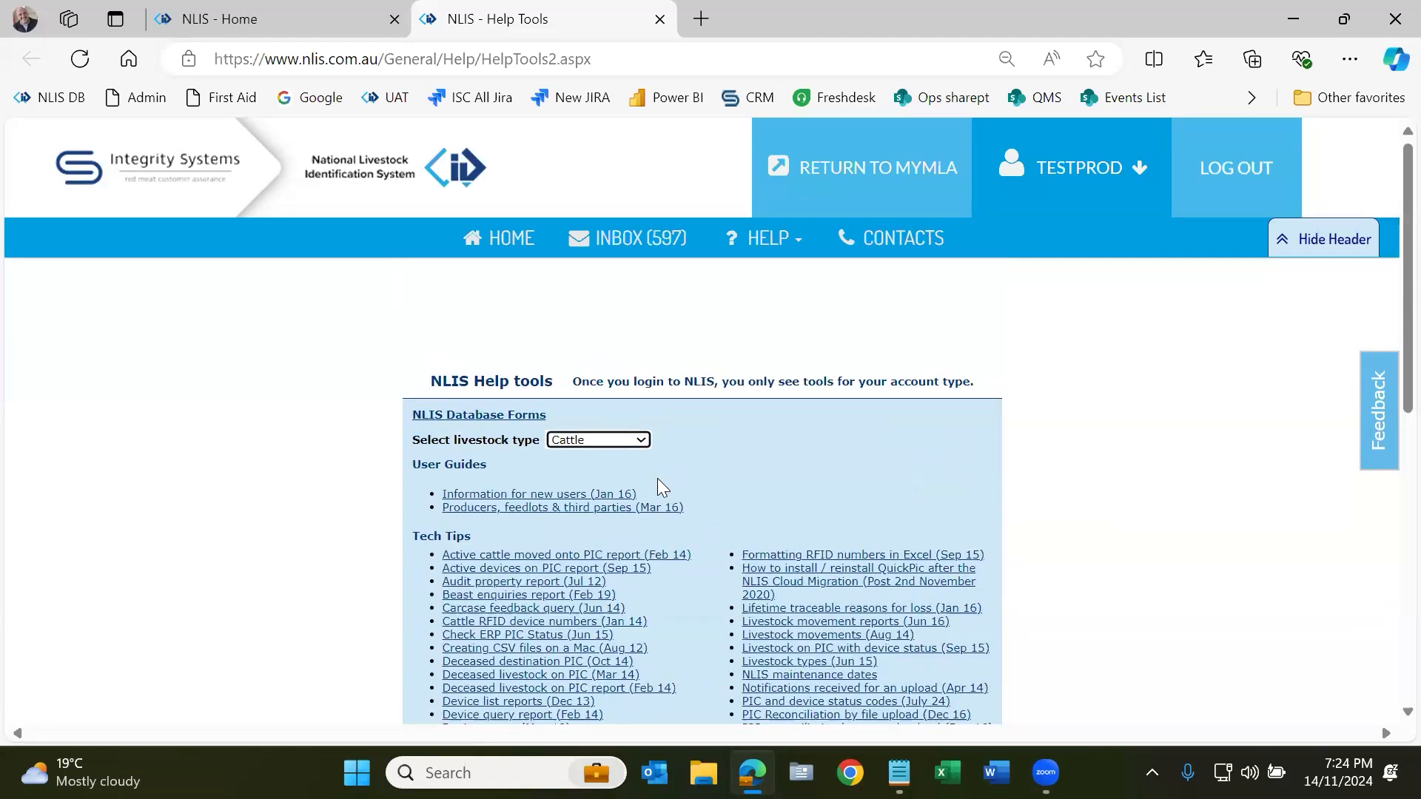
pyautogui.click(518, 254)
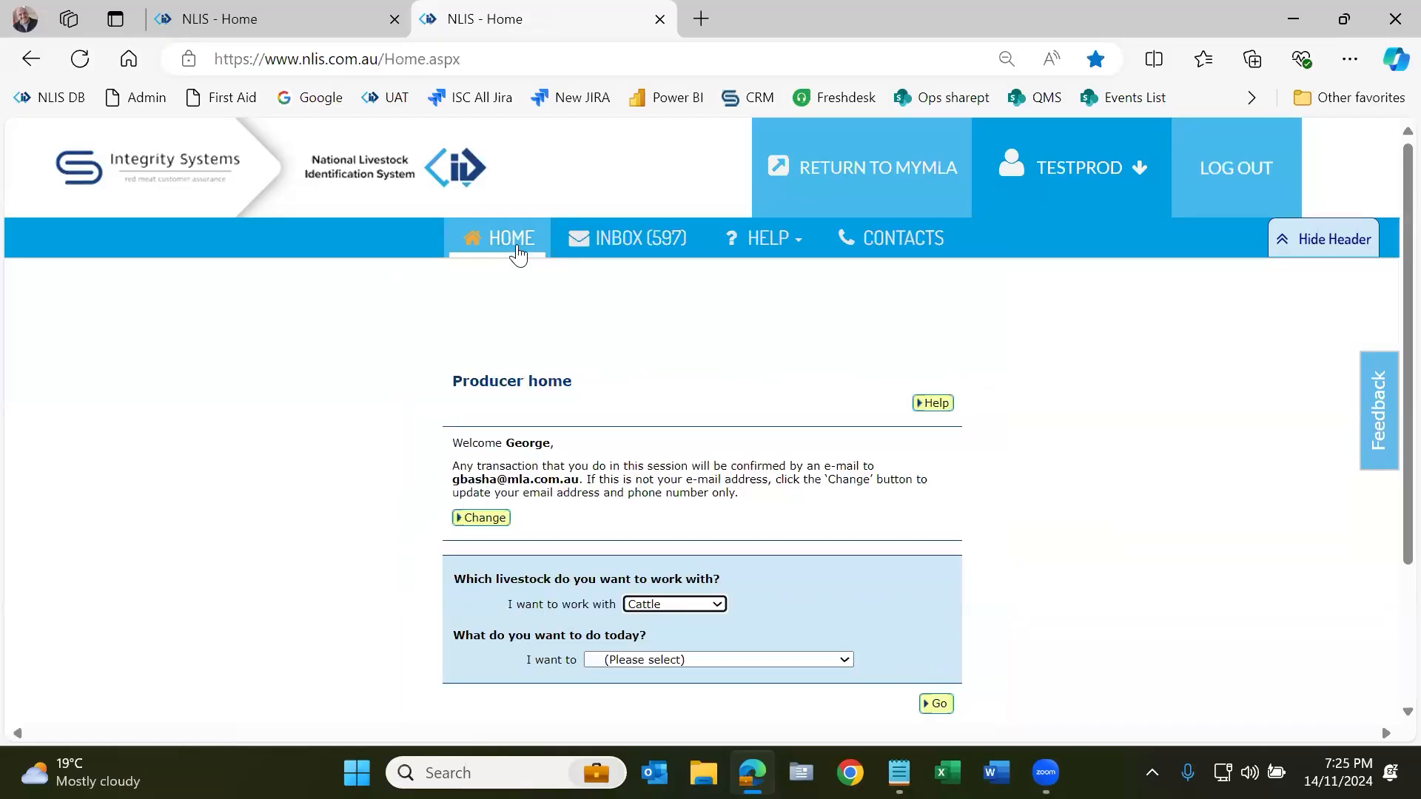
# Step: Check the livestock types available to work with, leaving Cattle selected
pyautogui.scroll(-2, 666, 592)
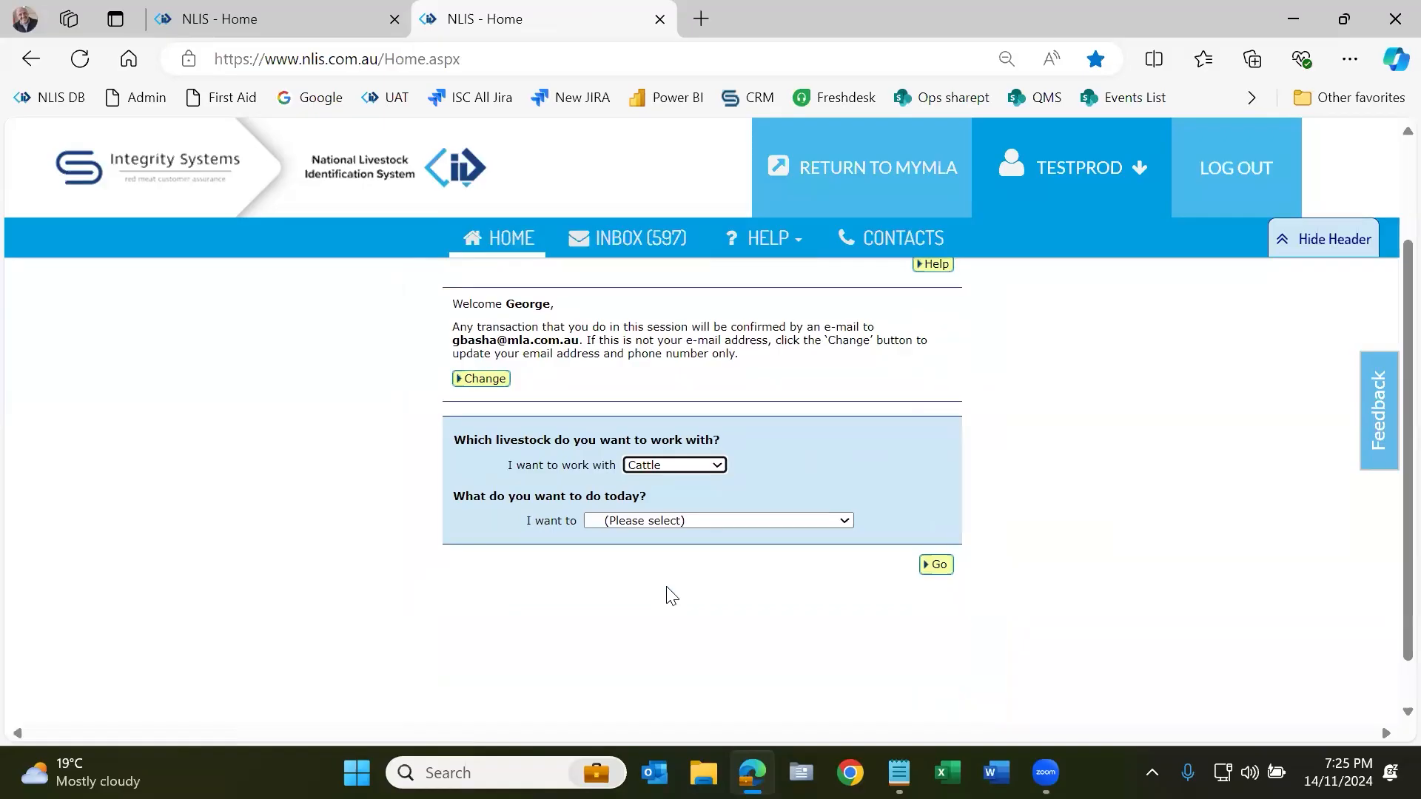
pyautogui.click(676, 464)
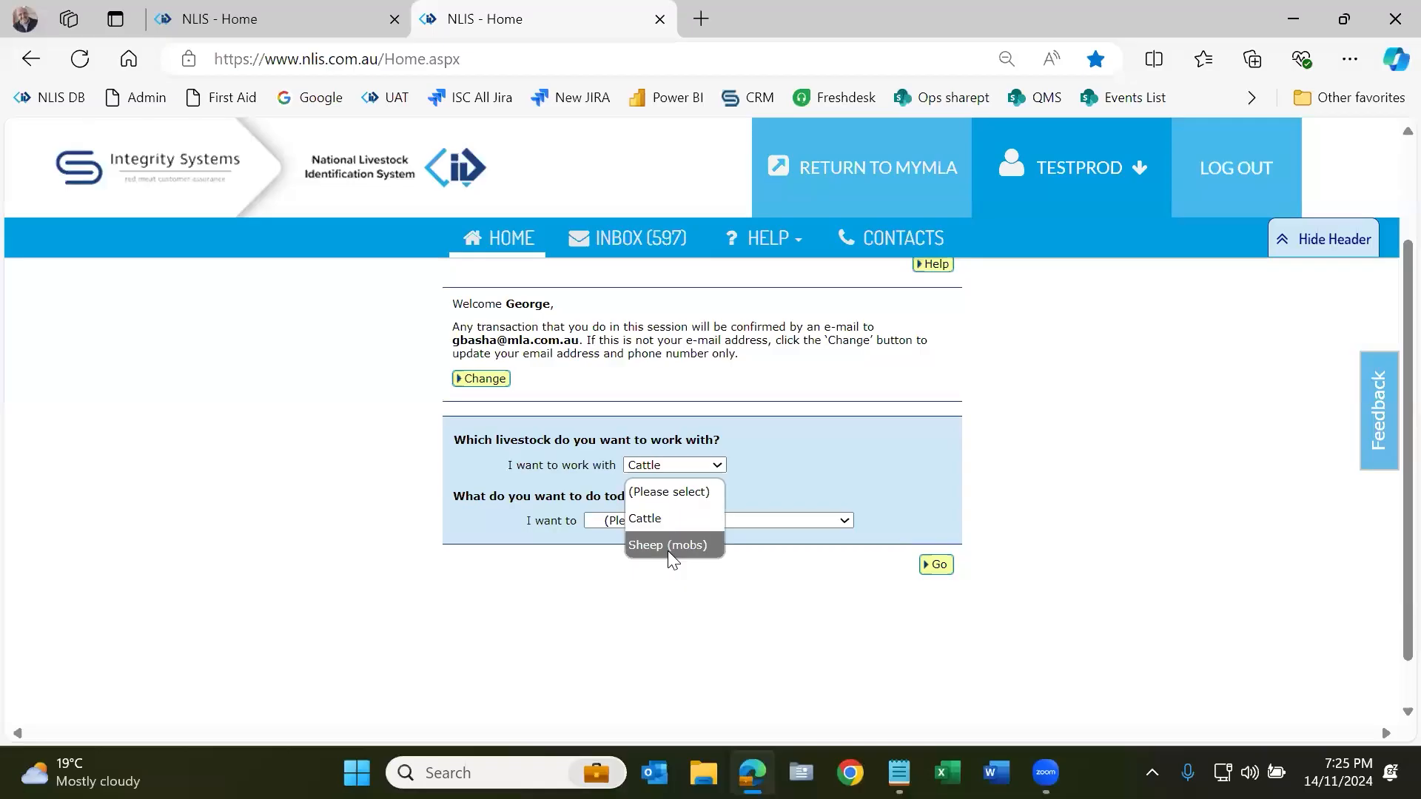
pyautogui.click(755, 561)
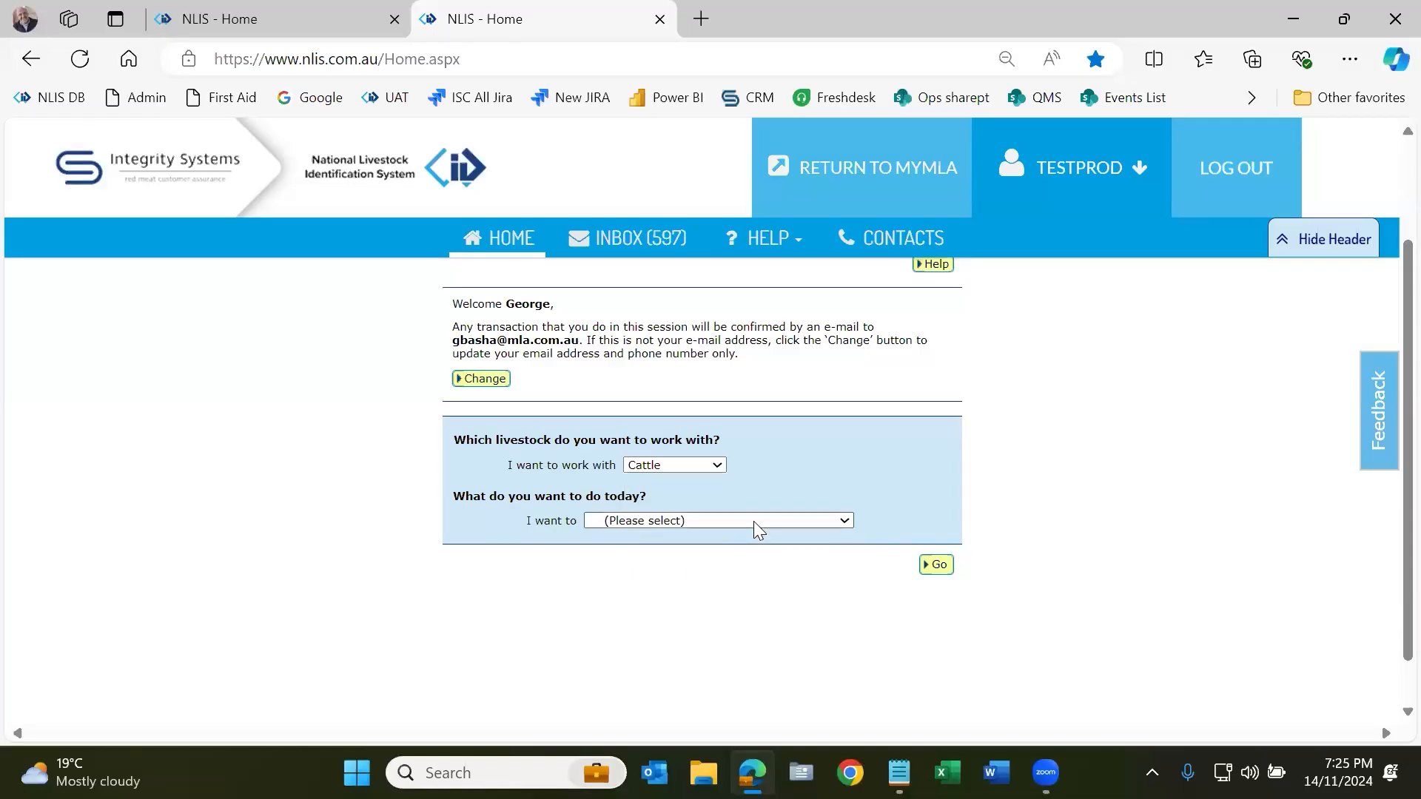
# Step: Add Sheep (individual) and Goat (individual) to the account's livestock types and save
pyautogui.click(753, 521)
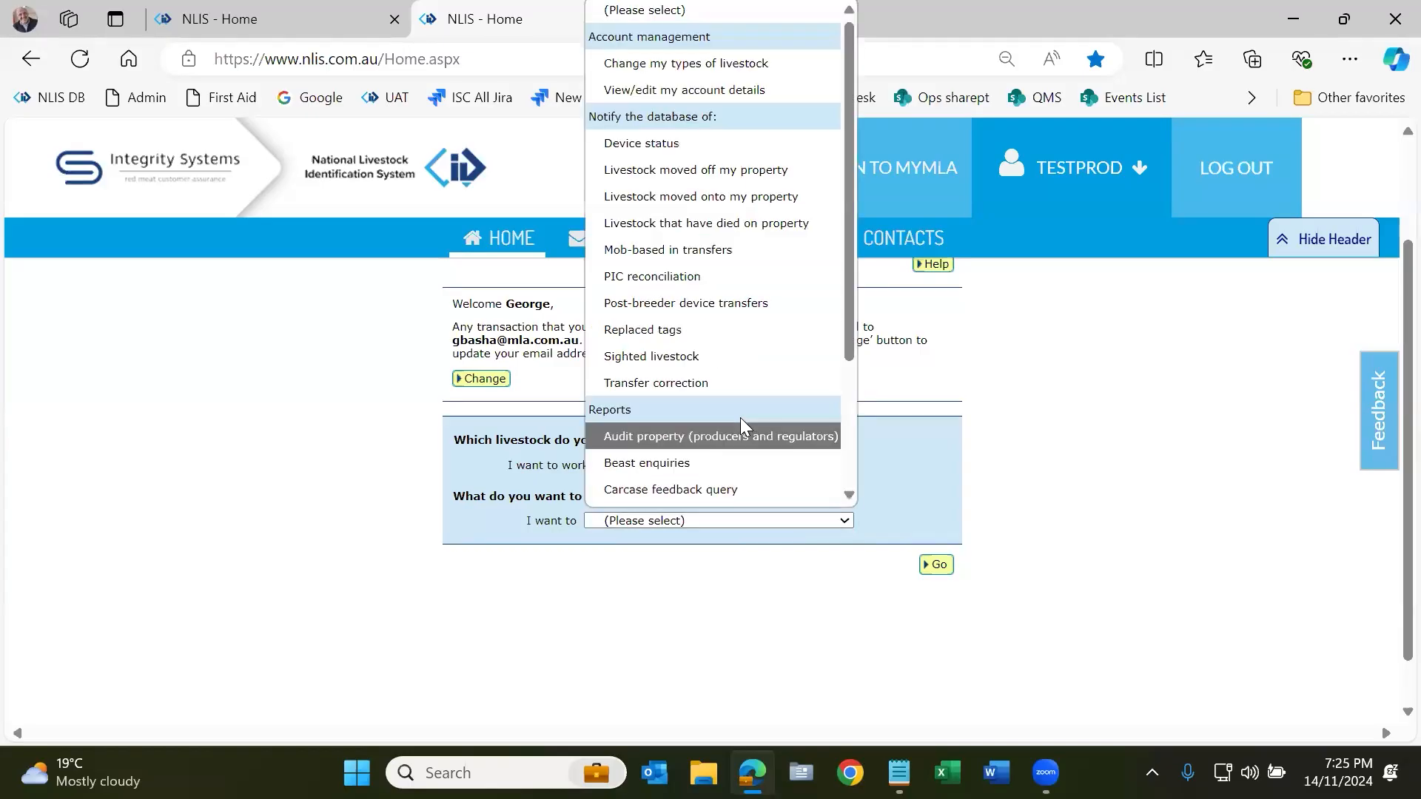
pyautogui.click(715, 63)
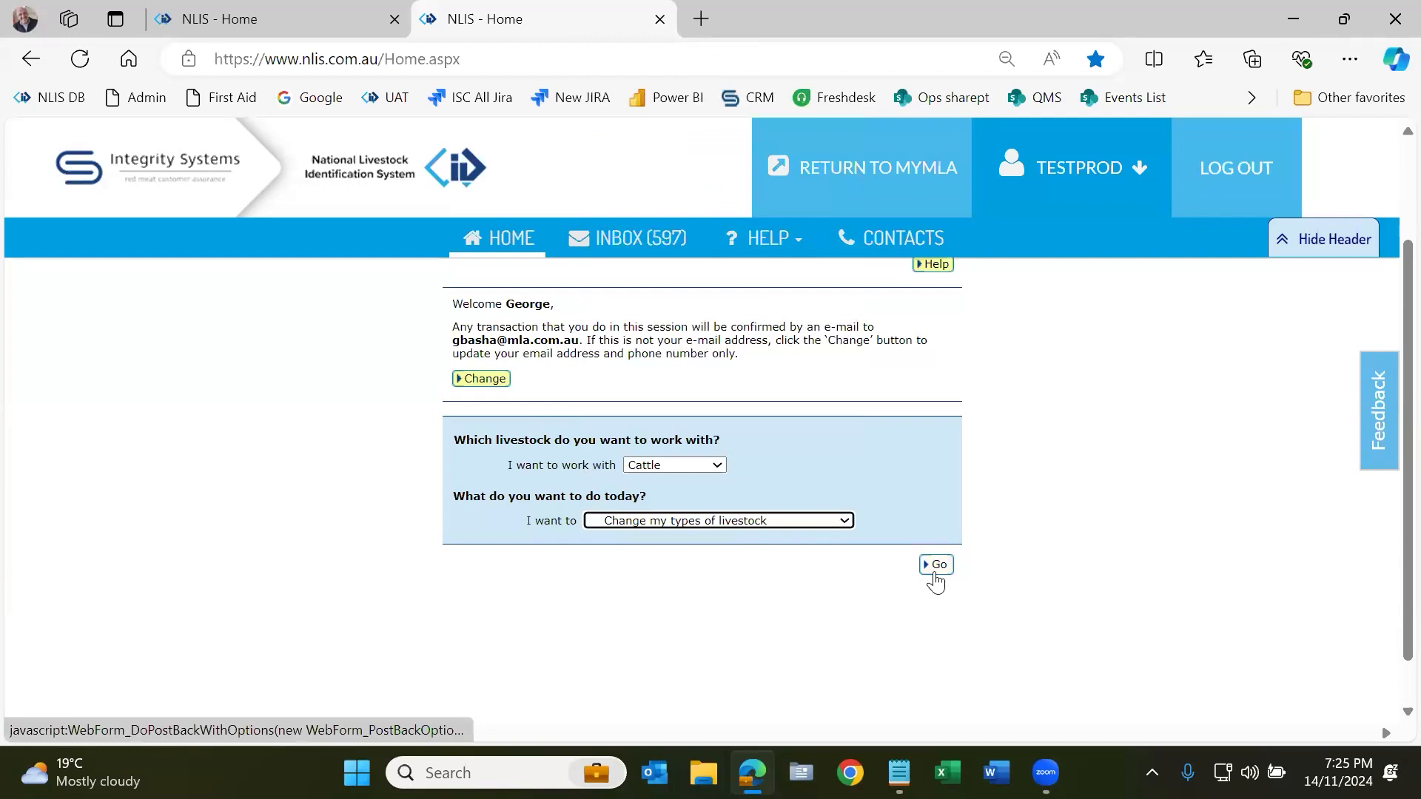
pyautogui.click(936, 565)
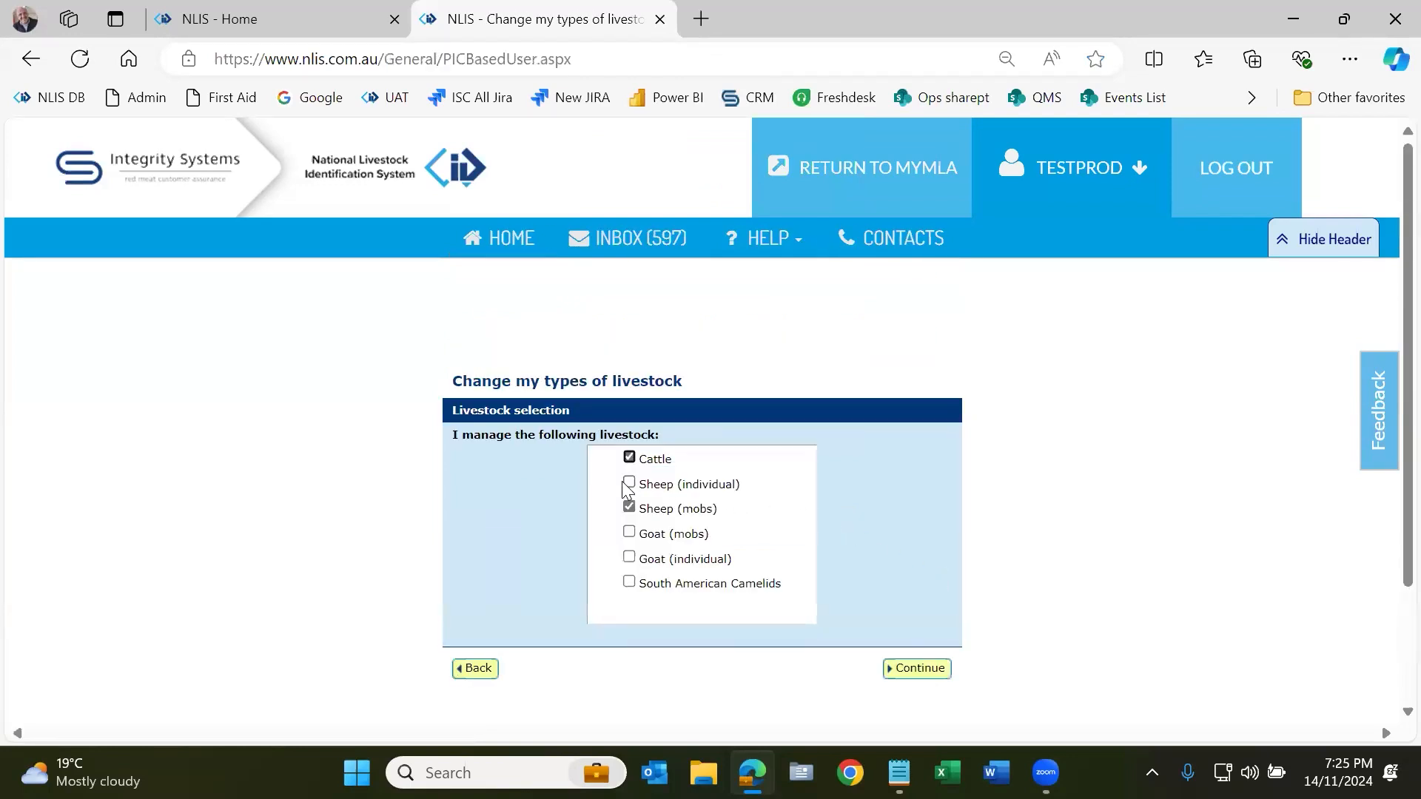
pyautogui.click(628, 485)
pyautogui.click(628, 560)
pyautogui.click(941, 673)
pyautogui.scroll(-1, 864, 617)
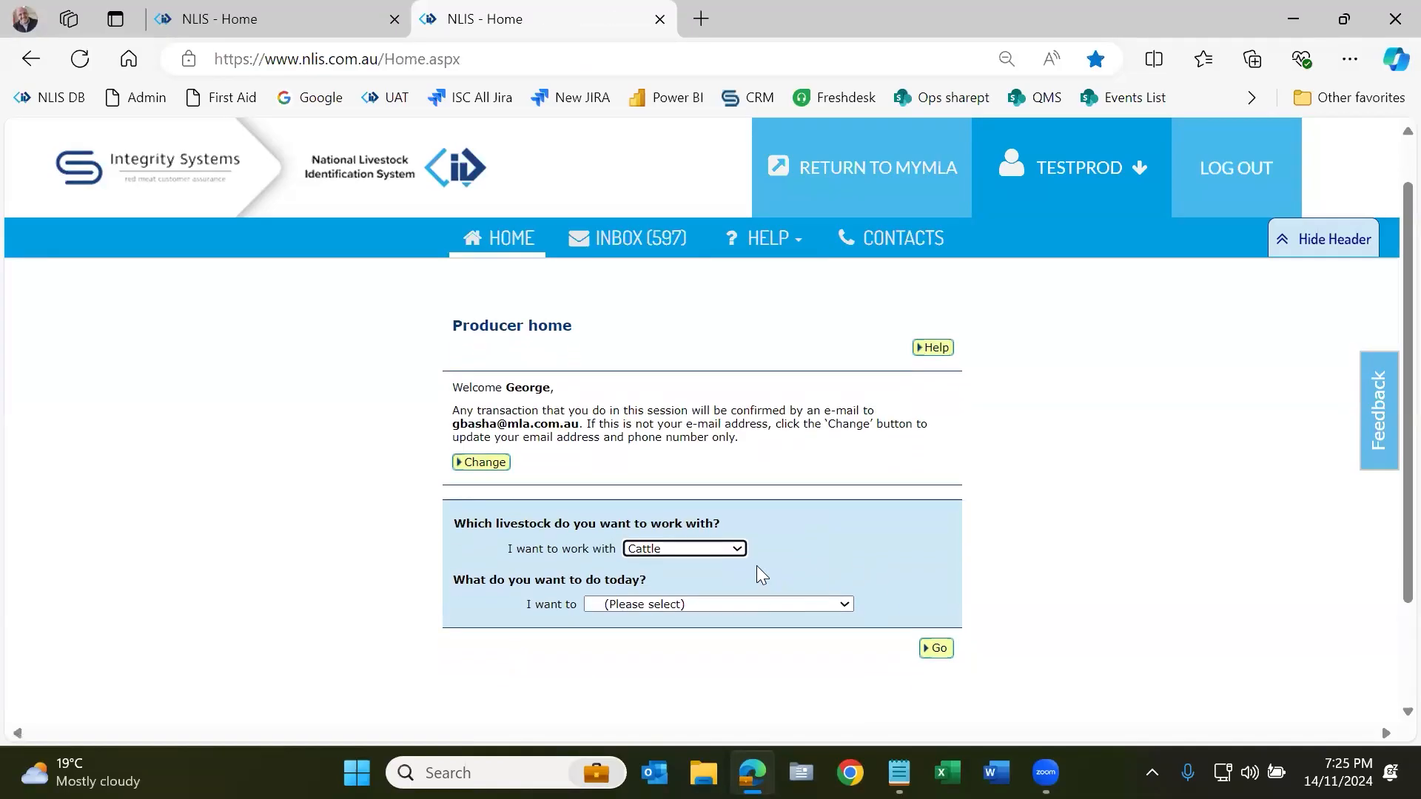
# Step: Keep Cattle as the livestock to work with and hide the site header
pyautogui.click(736, 548)
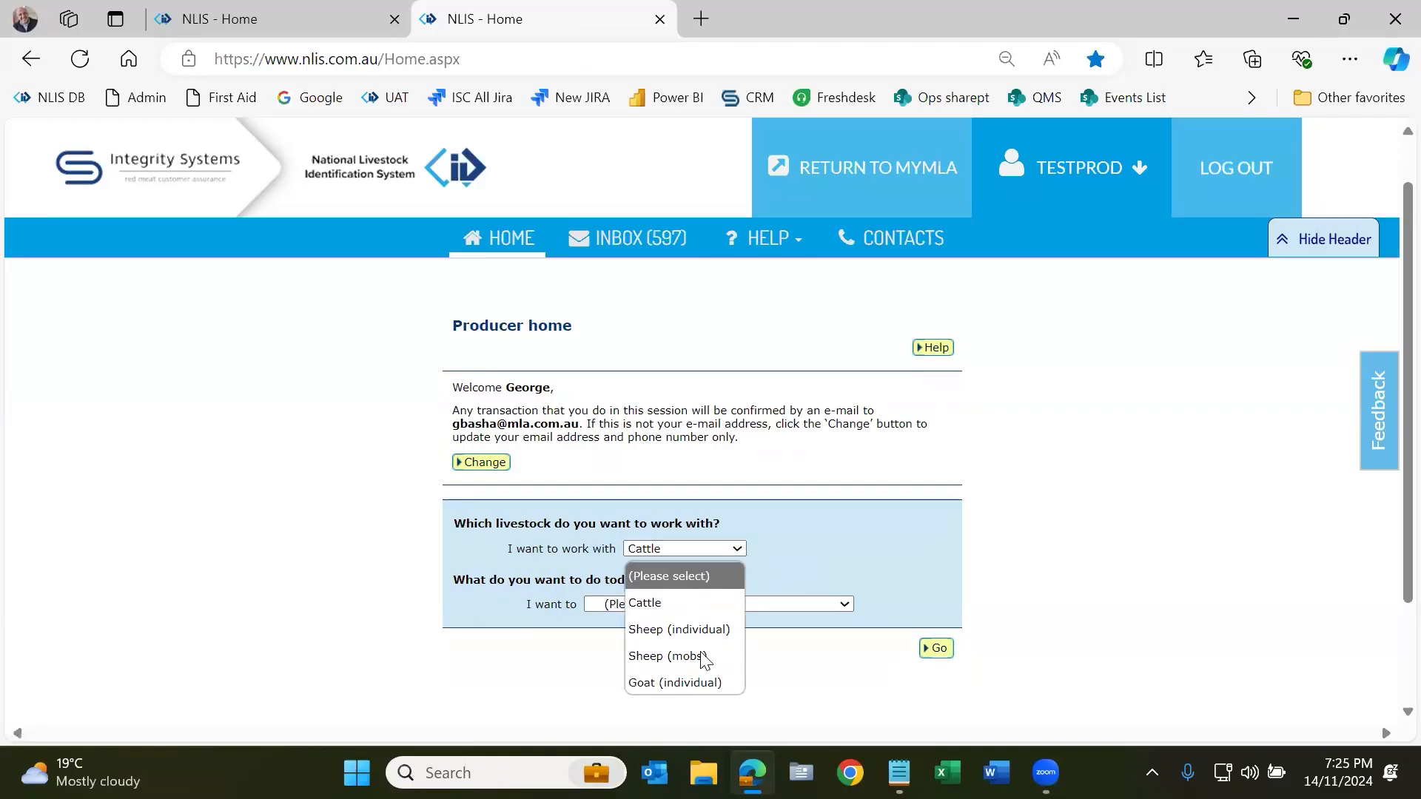
pyautogui.click(700, 601)
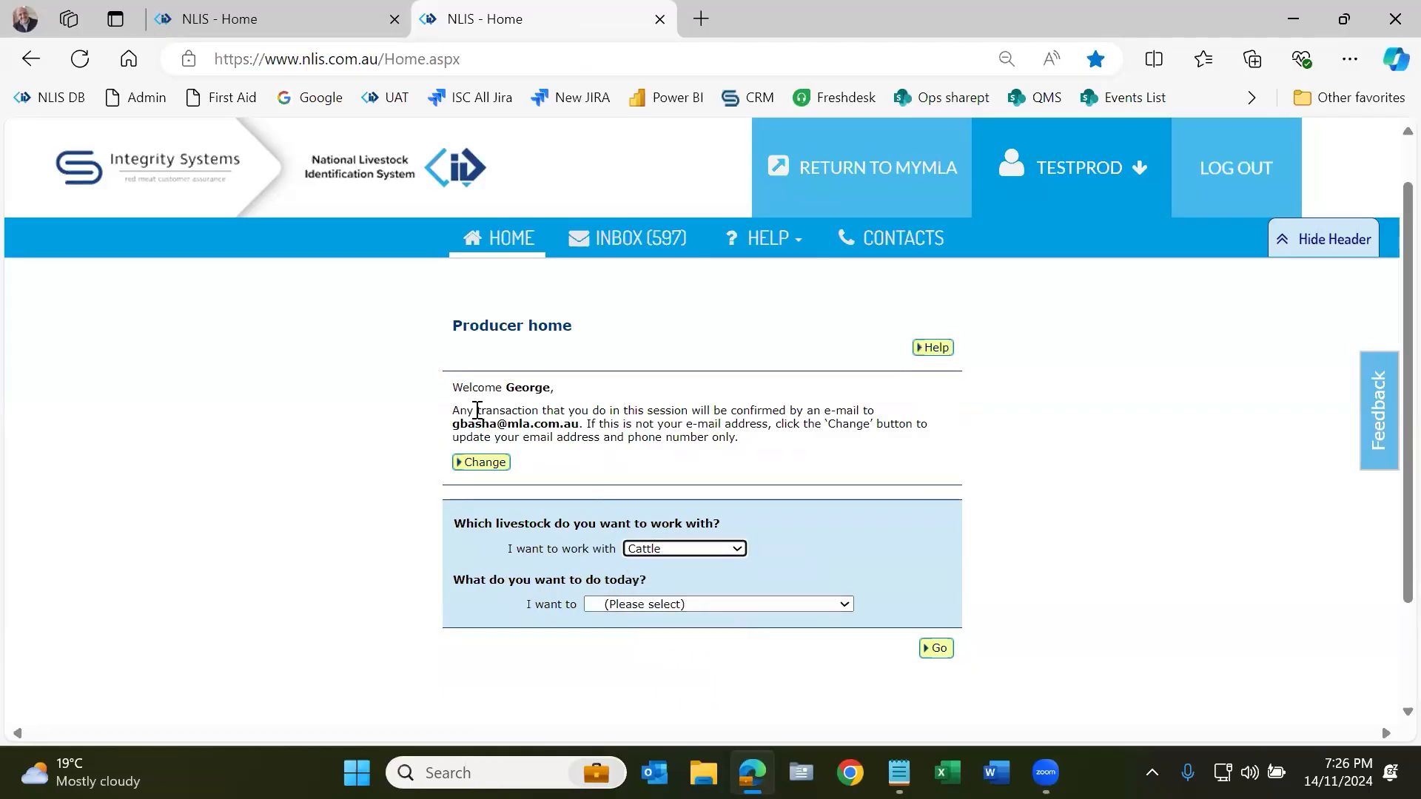
pyautogui.moveTo(452, 424); pyautogui.dragTo(579, 425)
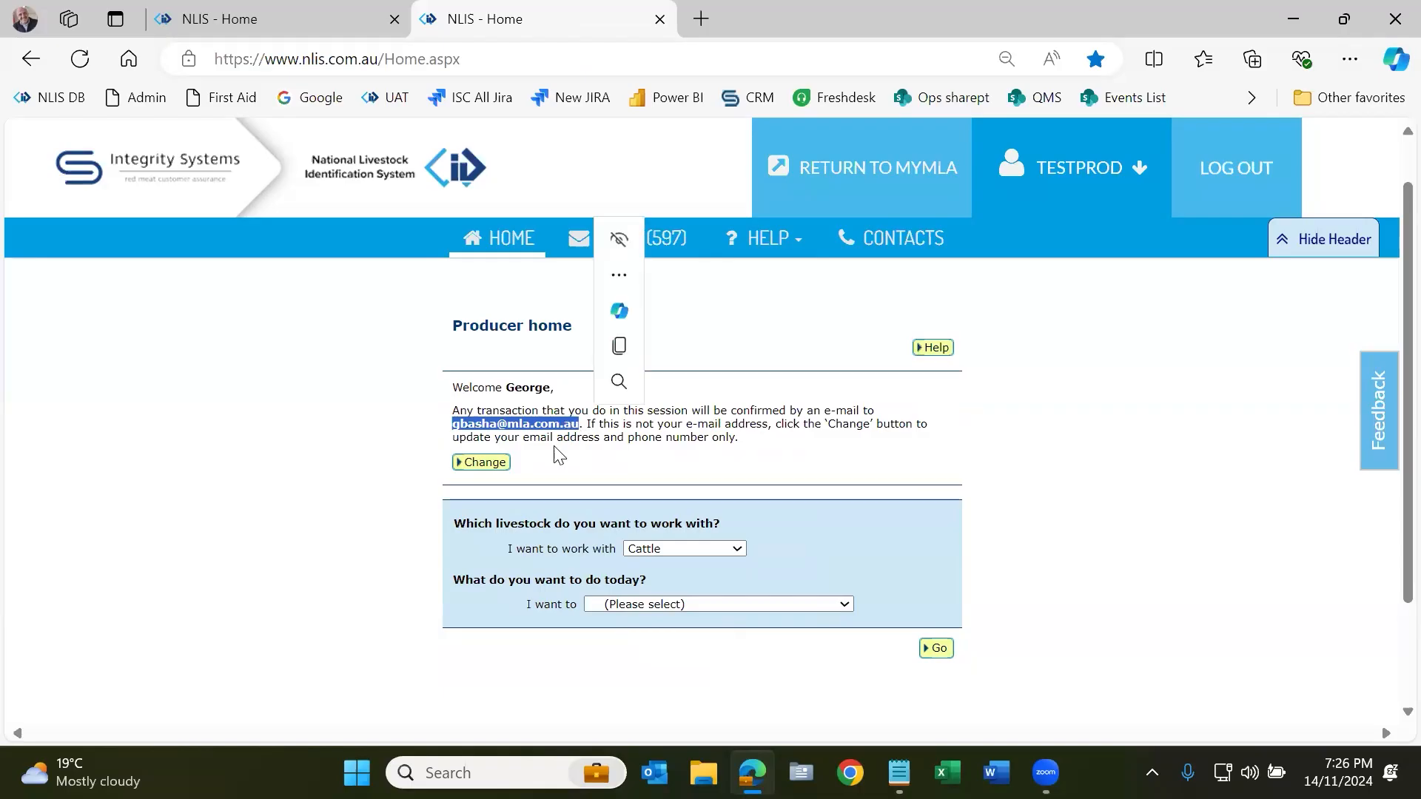
pyautogui.click(592, 415)
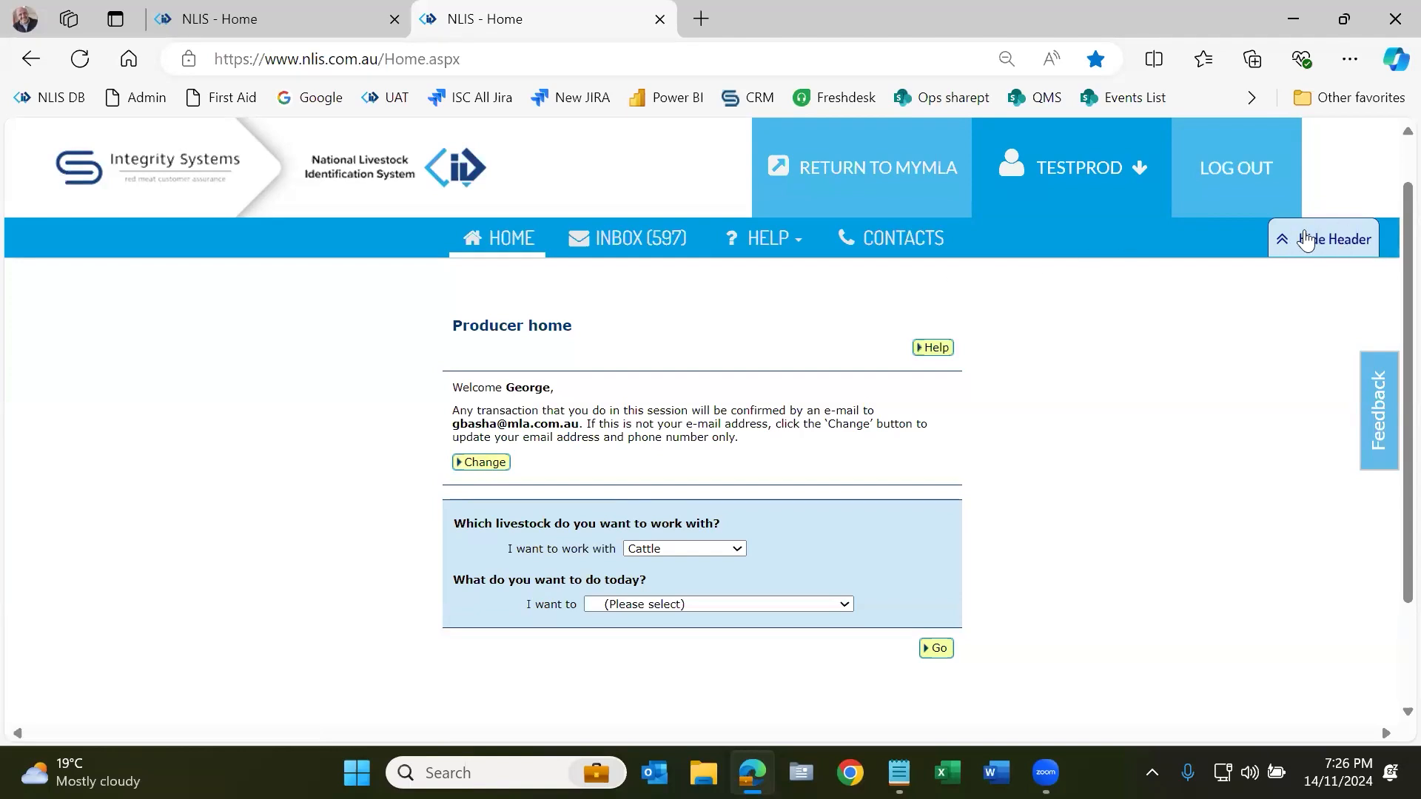
pyautogui.click(1319, 254)
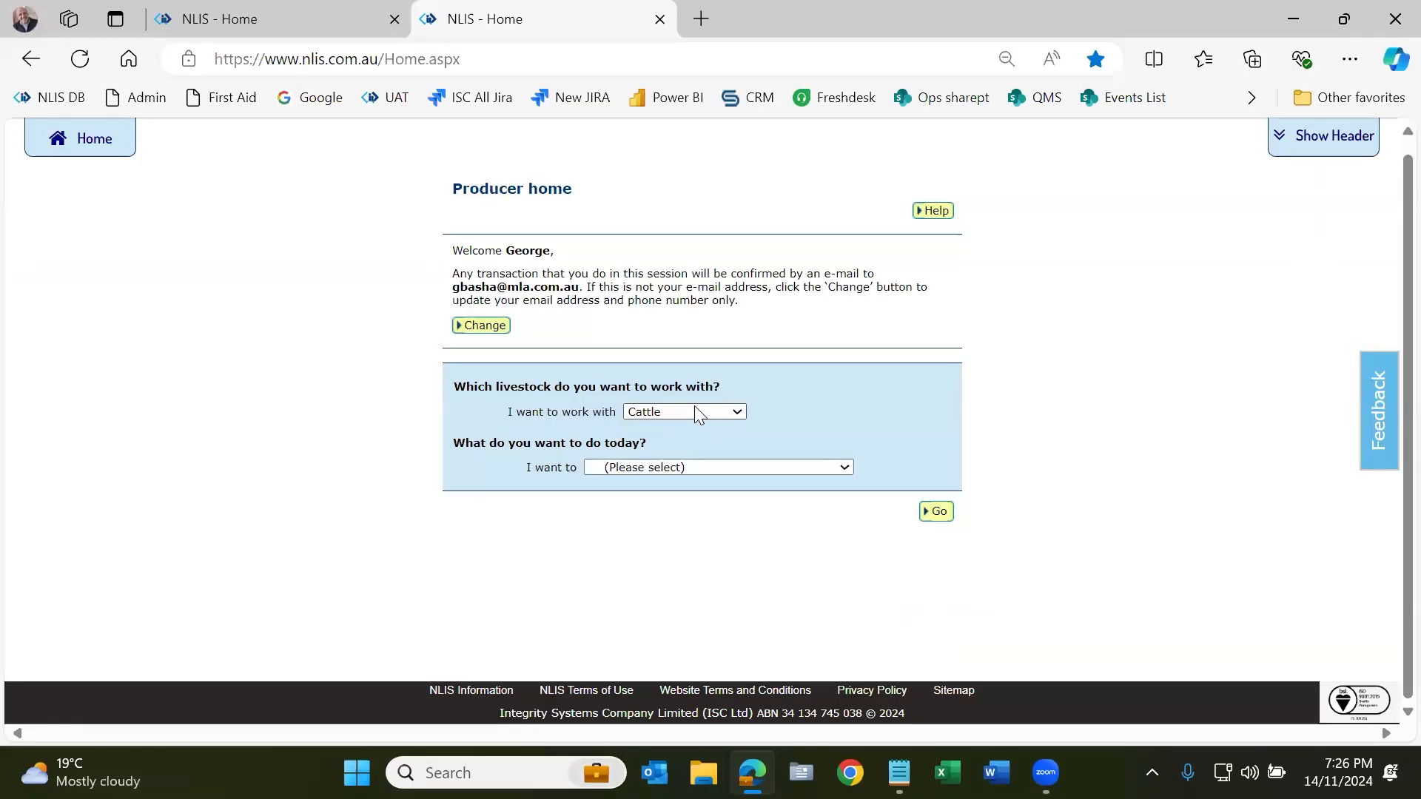
# Step: Start the 'Livestock moved onto my property' task for Cattle from the I want to list
pyautogui.click(714, 467)
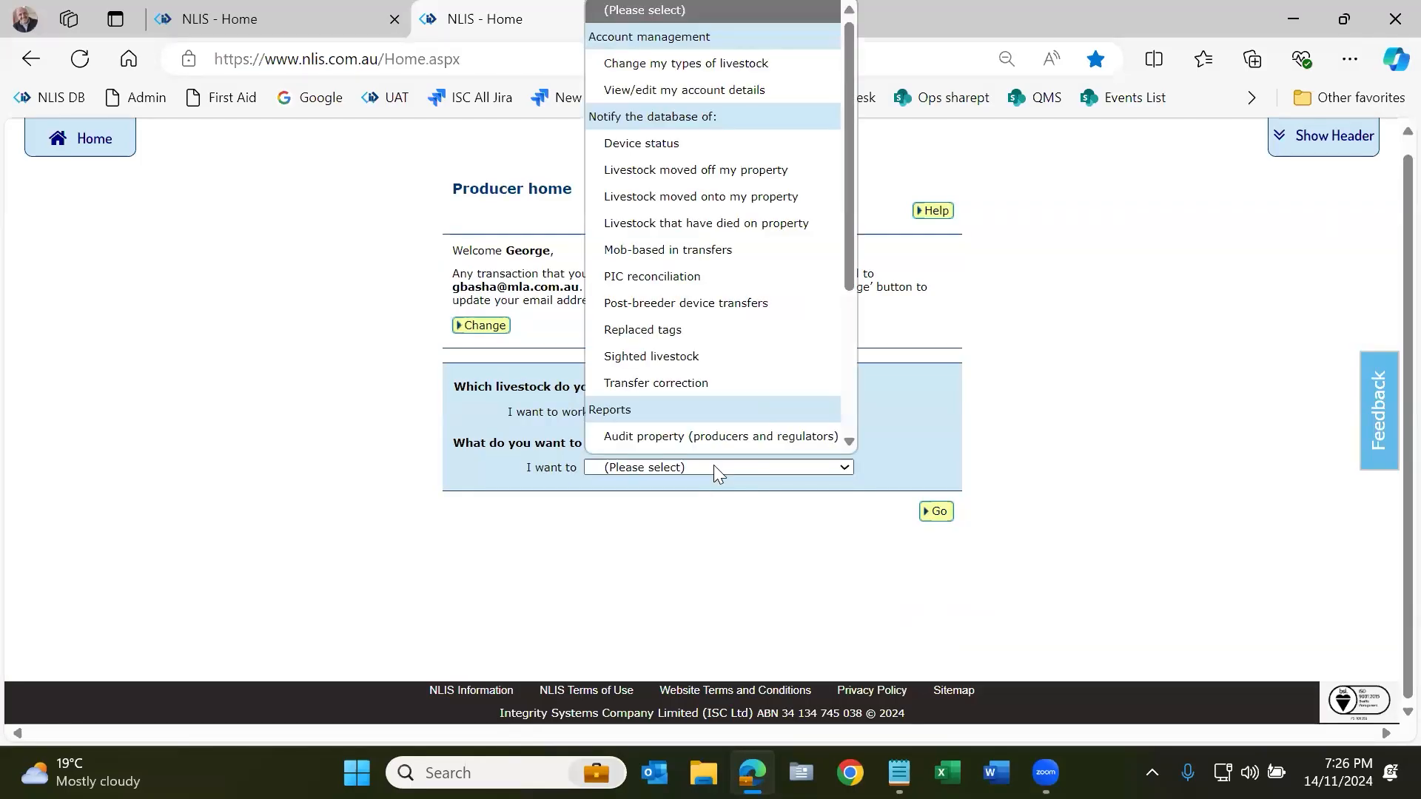
pyautogui.scroll(-1, 703, 174)
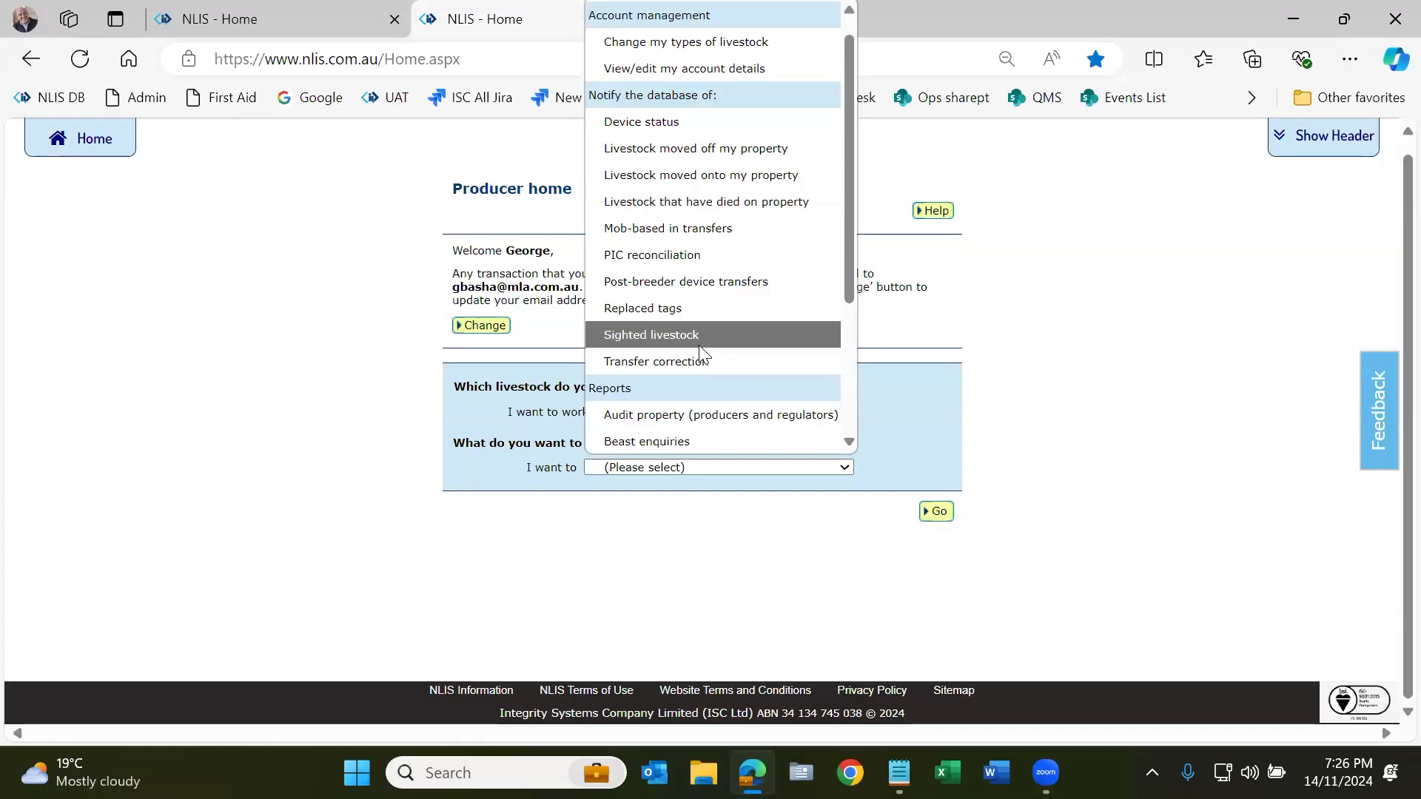
pyautogui.scroll(-2, 740, 418)
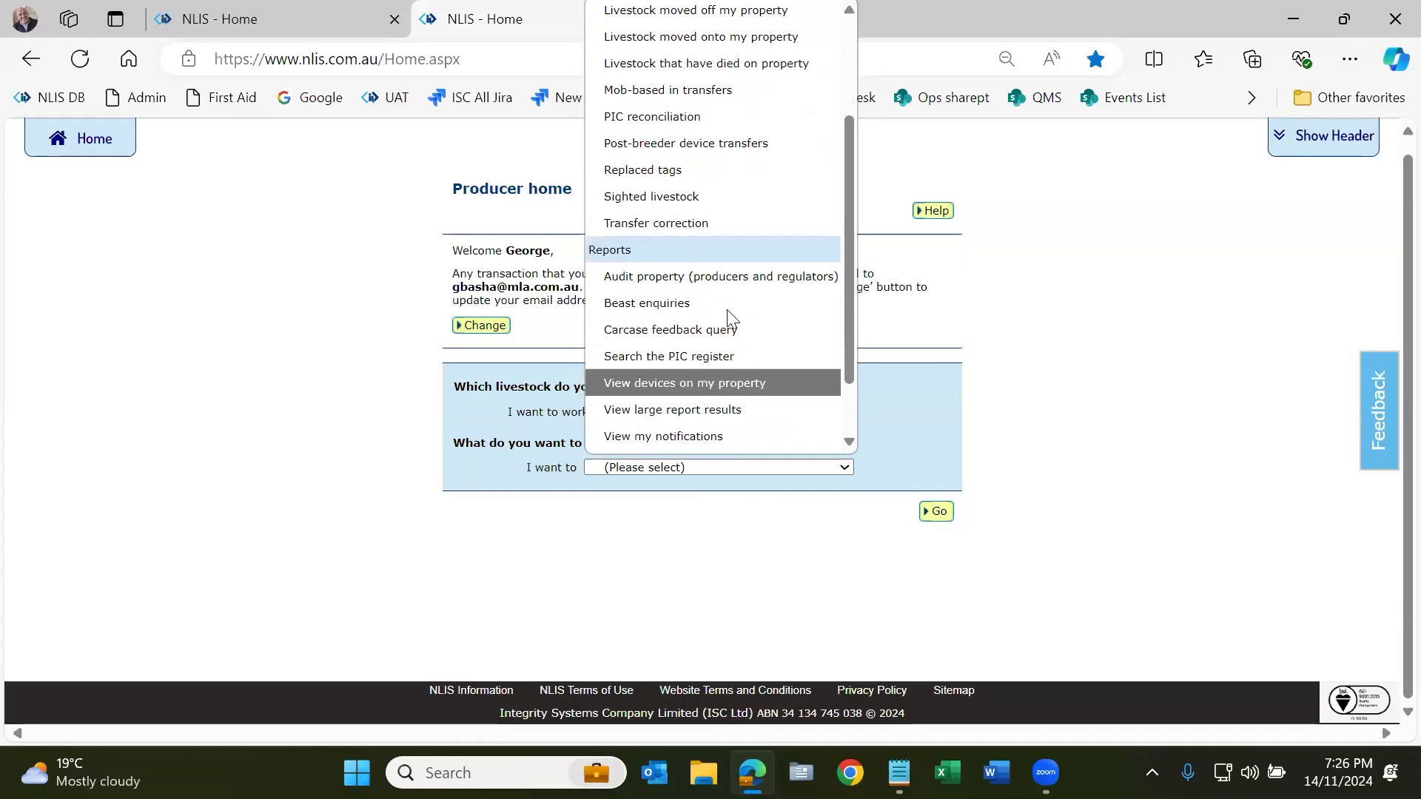
pyautogui.scroll(-2, 740, 341)
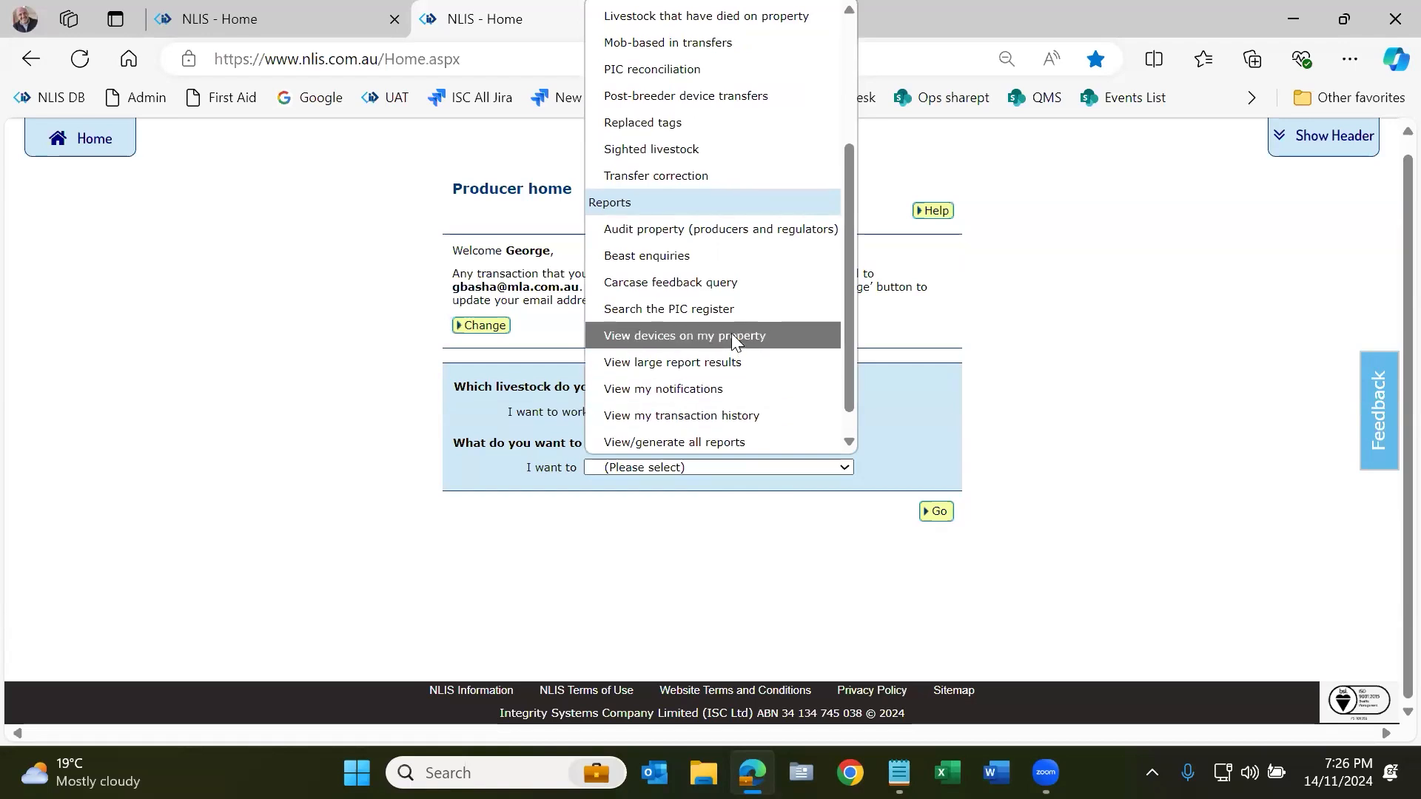
pyautogui.scroll(1, 731, 337)
pyautogui.scroll(3, 731, 337)
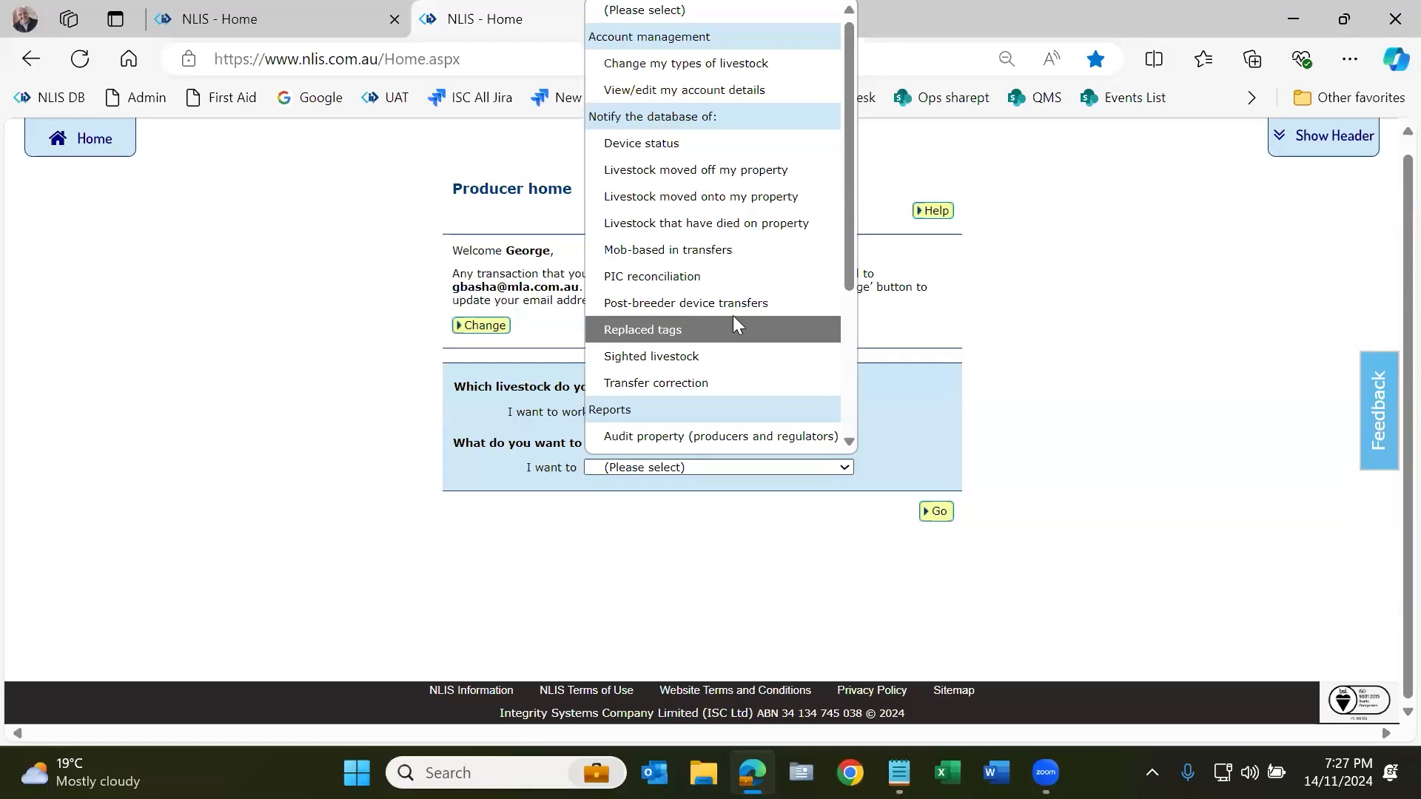
pyautogui.click(719, 196)
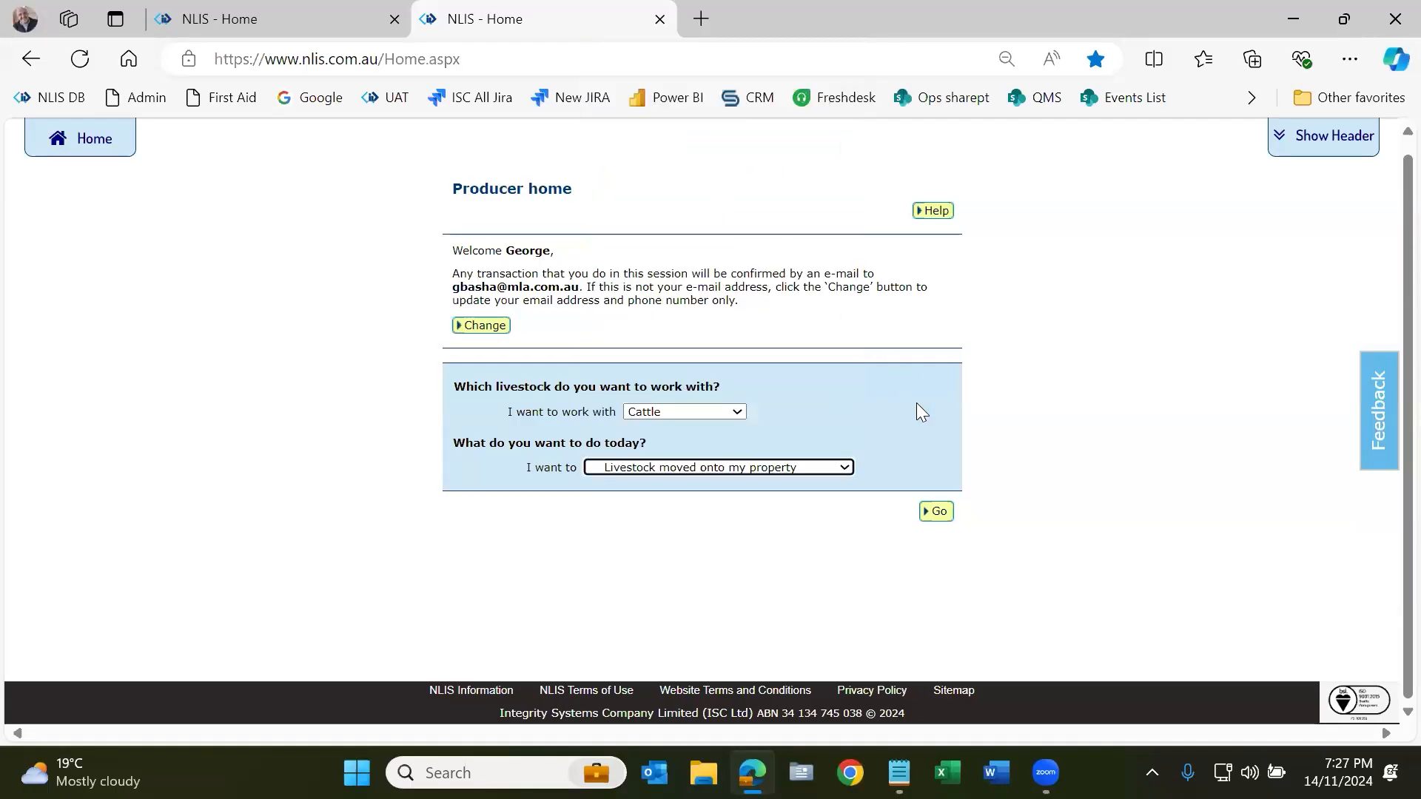
pyautogui.click(936, 514)
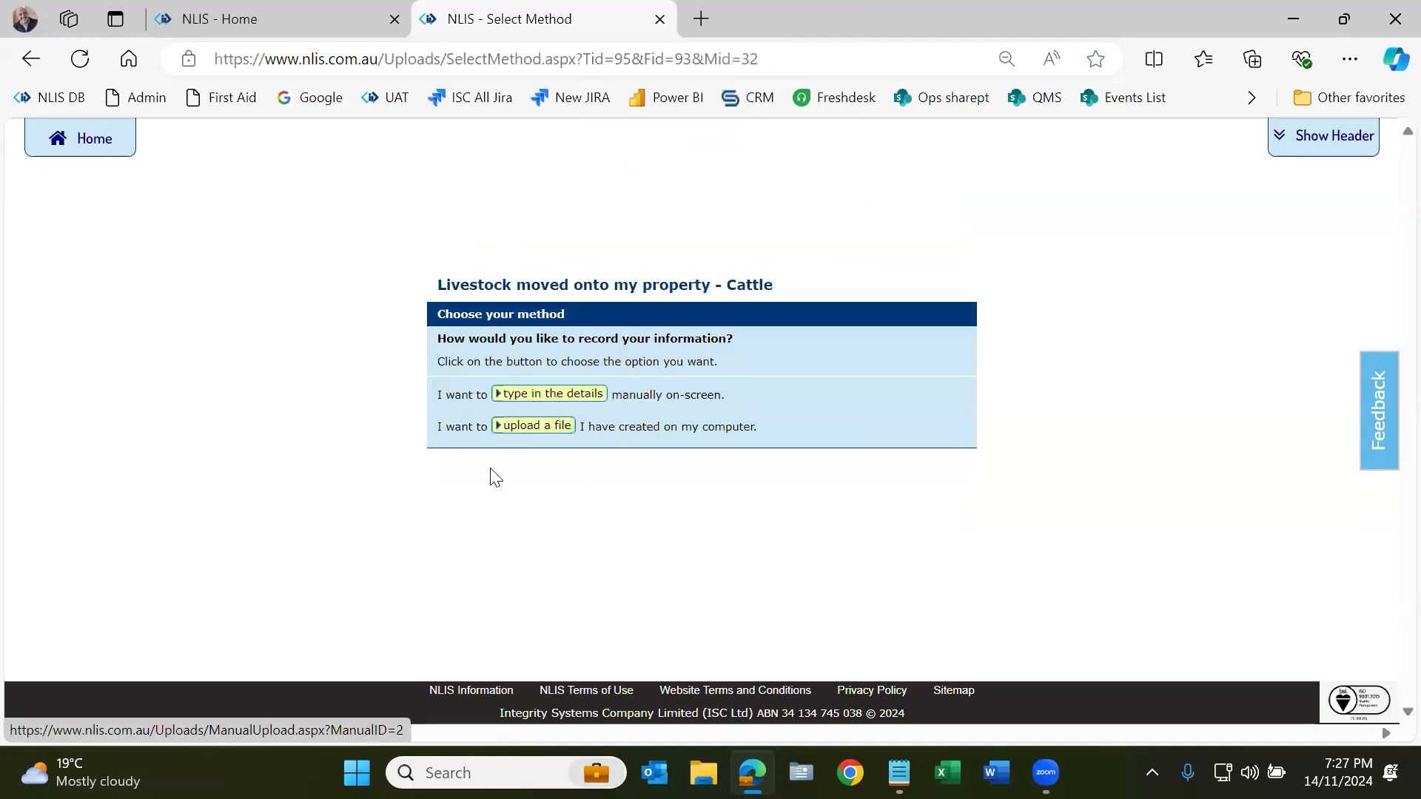
# Step: Choose to type in the cattle move-on details manually, with the Notepad device notes alongside
pyautogui.click(564, 405)
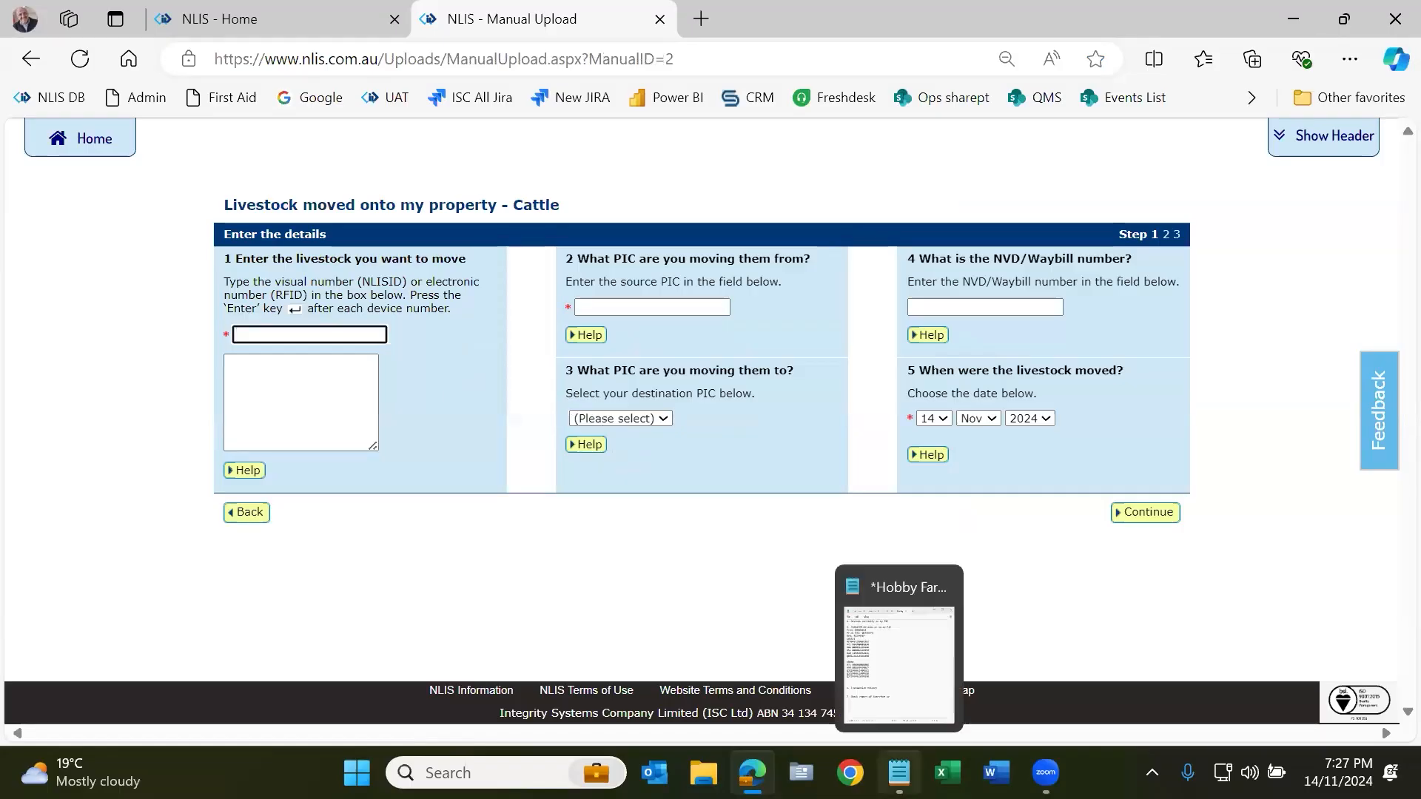
pyautogui.click(899, 773)
# Step: Copy the six cattle device numbers from Notepad into the form's livestock list
pyautogui.moveTo(874, 317); pyautogui.dragTo(735, 227)
pyautogui.hotkey('ctrl', 'c')
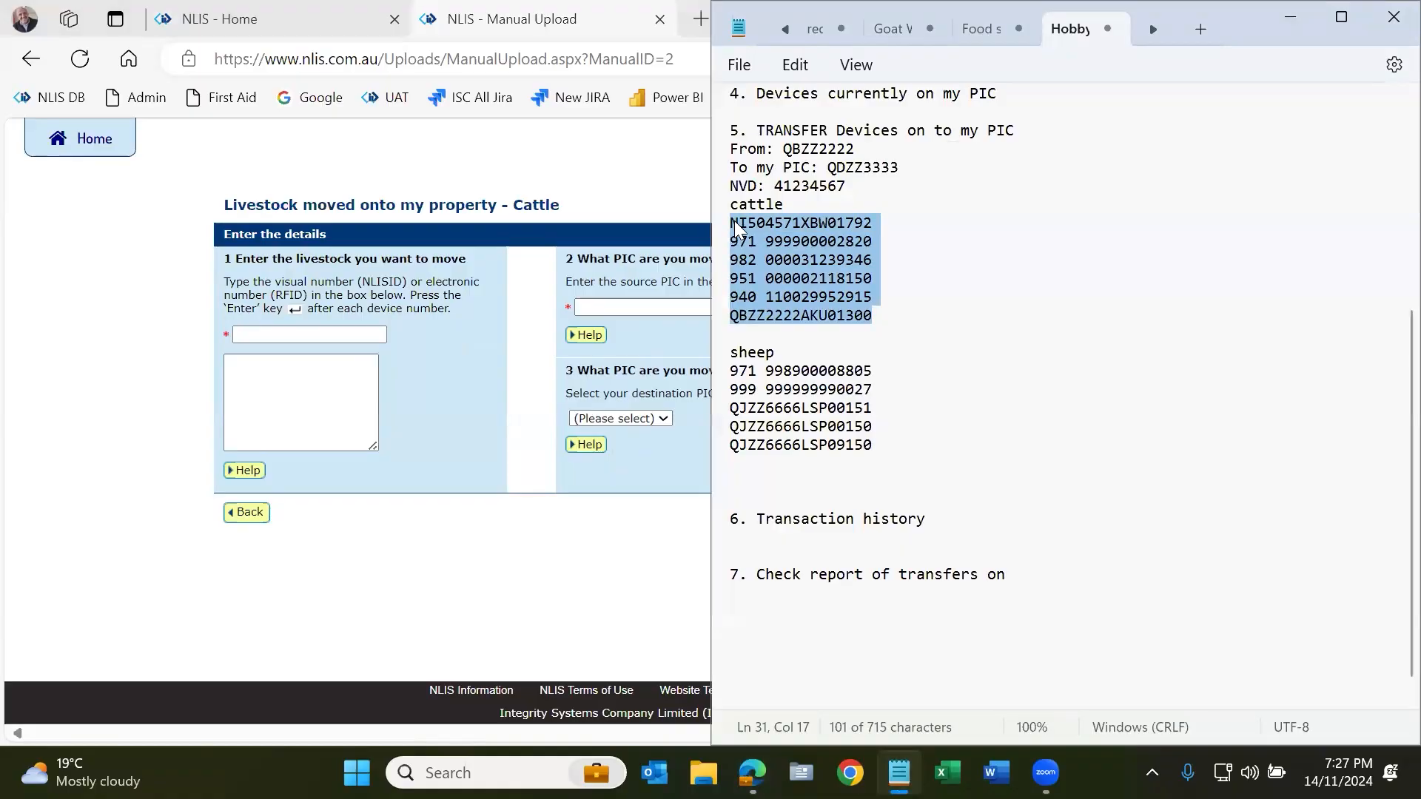
pyautogui.click(356, 397)
pyautogui.hotkey('ctrl', 'v')
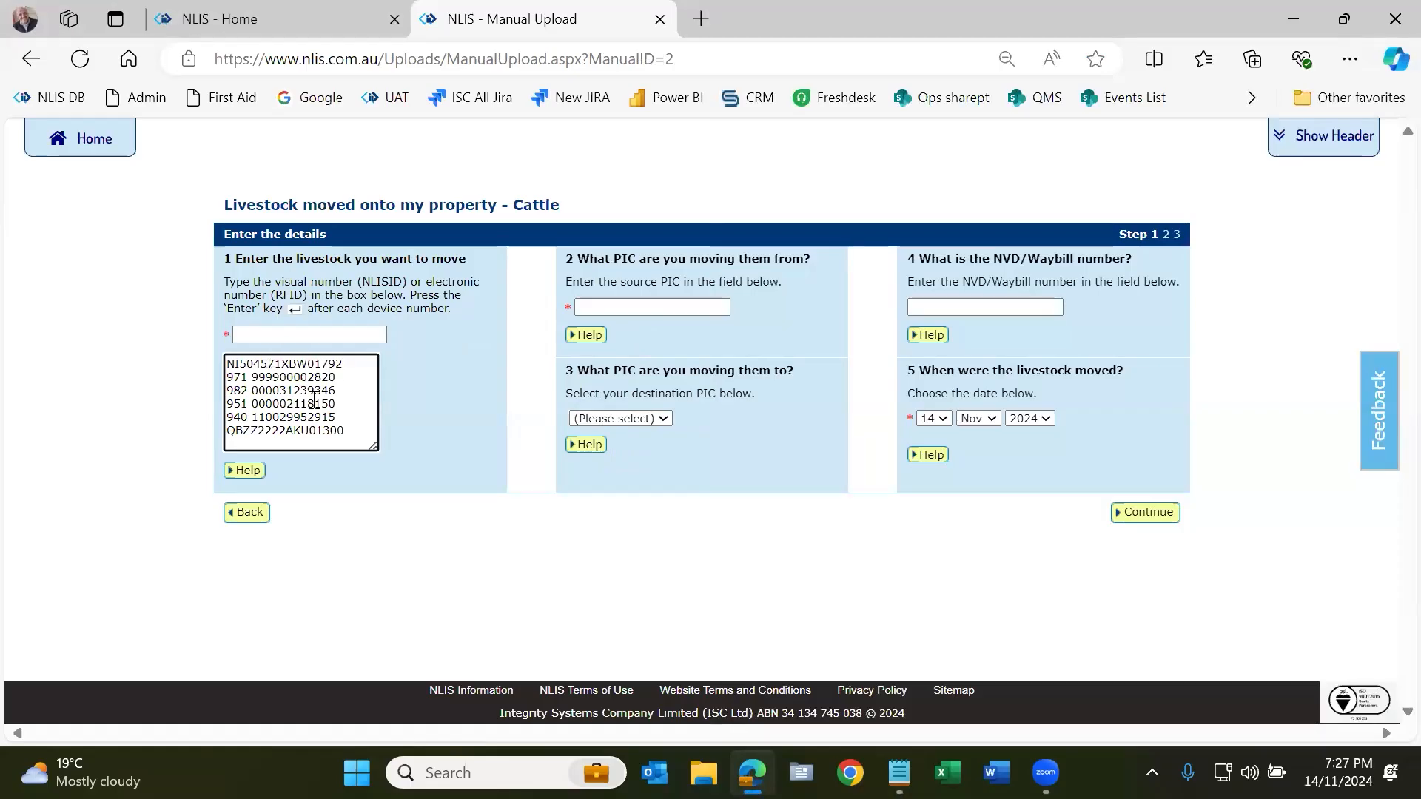
# Step: Set the source PIC to qbzz2222 and the destination PIC to qdzz3333
pyautogui.moveTo(241, 377); pyautogui.dragTo(279, 405)
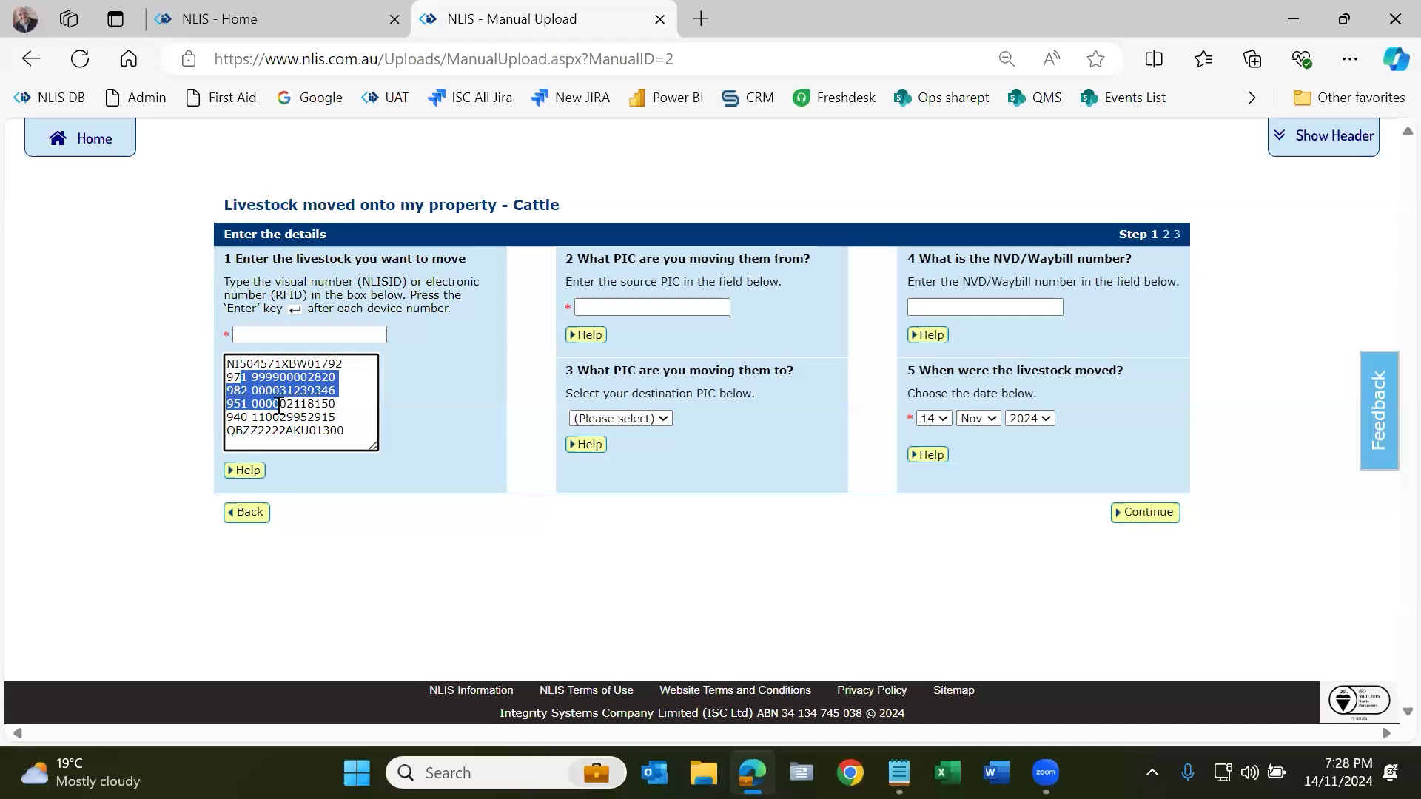
pyautogui.click(618, 308)
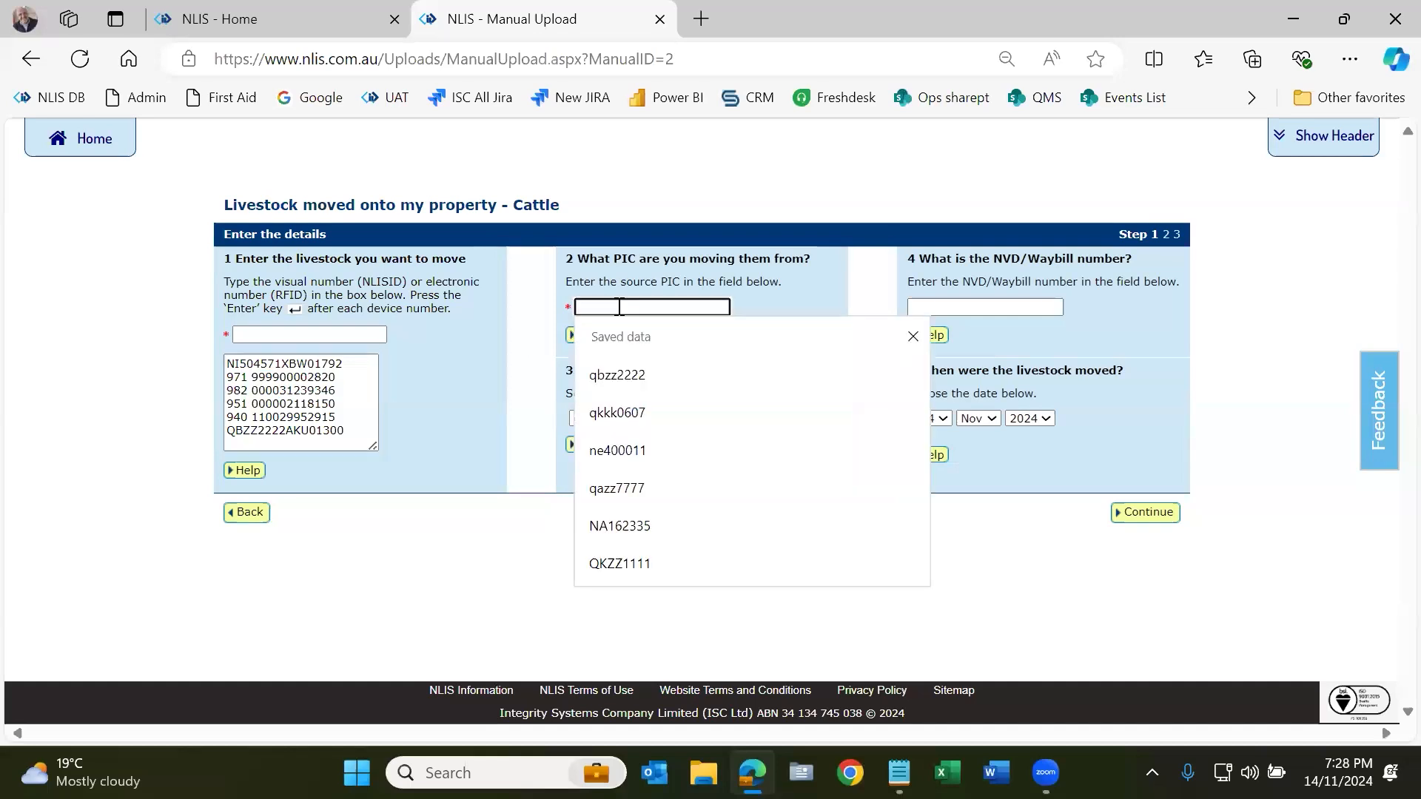
pyautogui.click(622, 368)
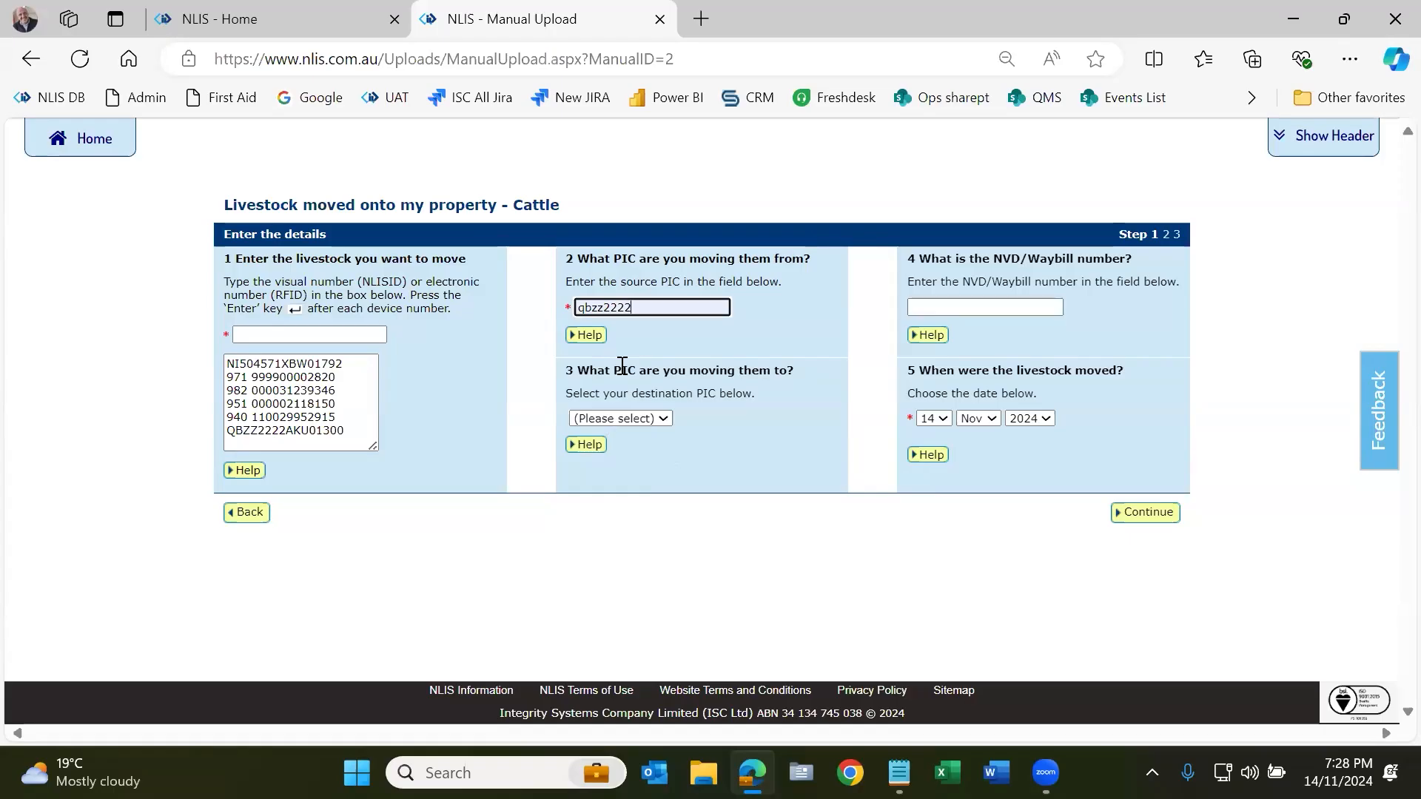
pyautogui.click(660, 419)
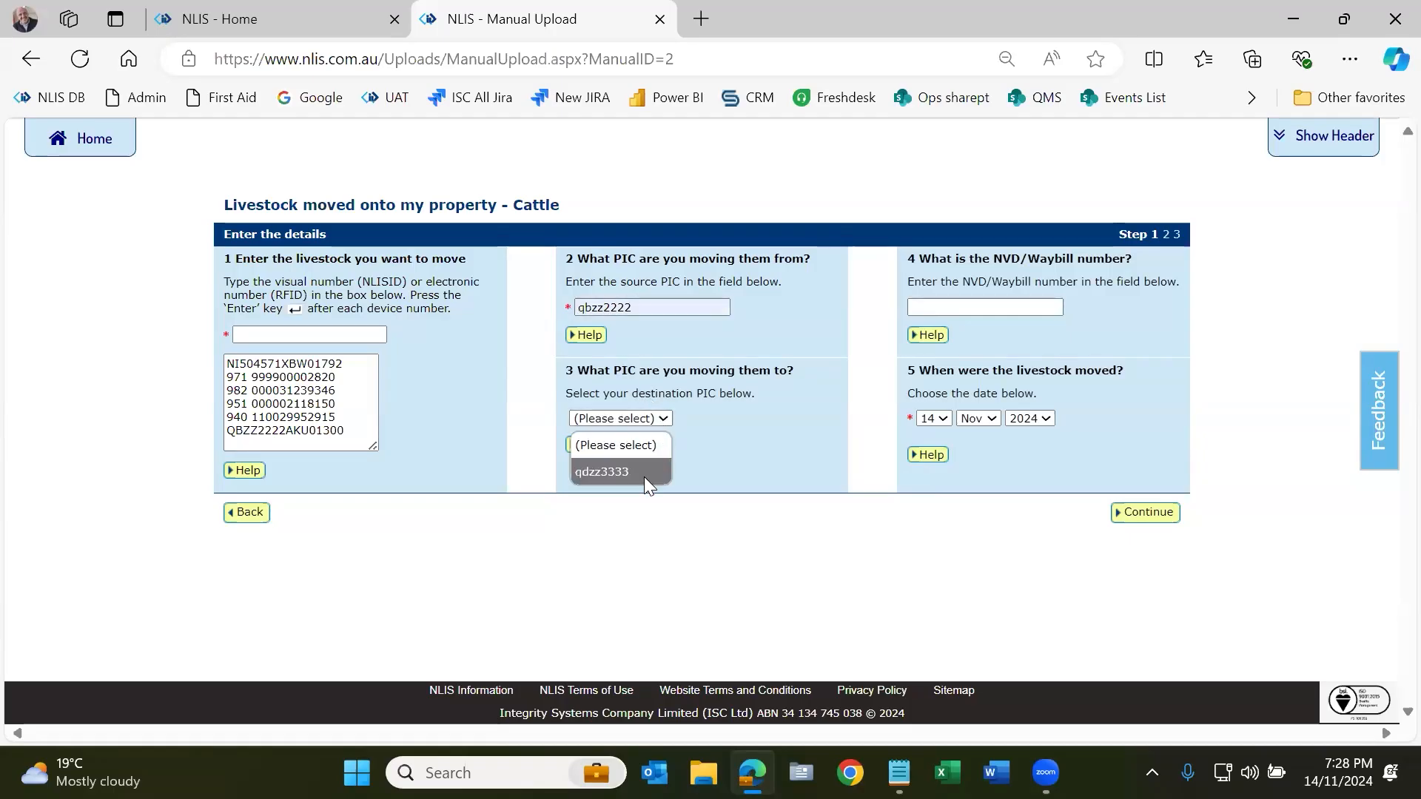
pyautogui.click(644, 476)
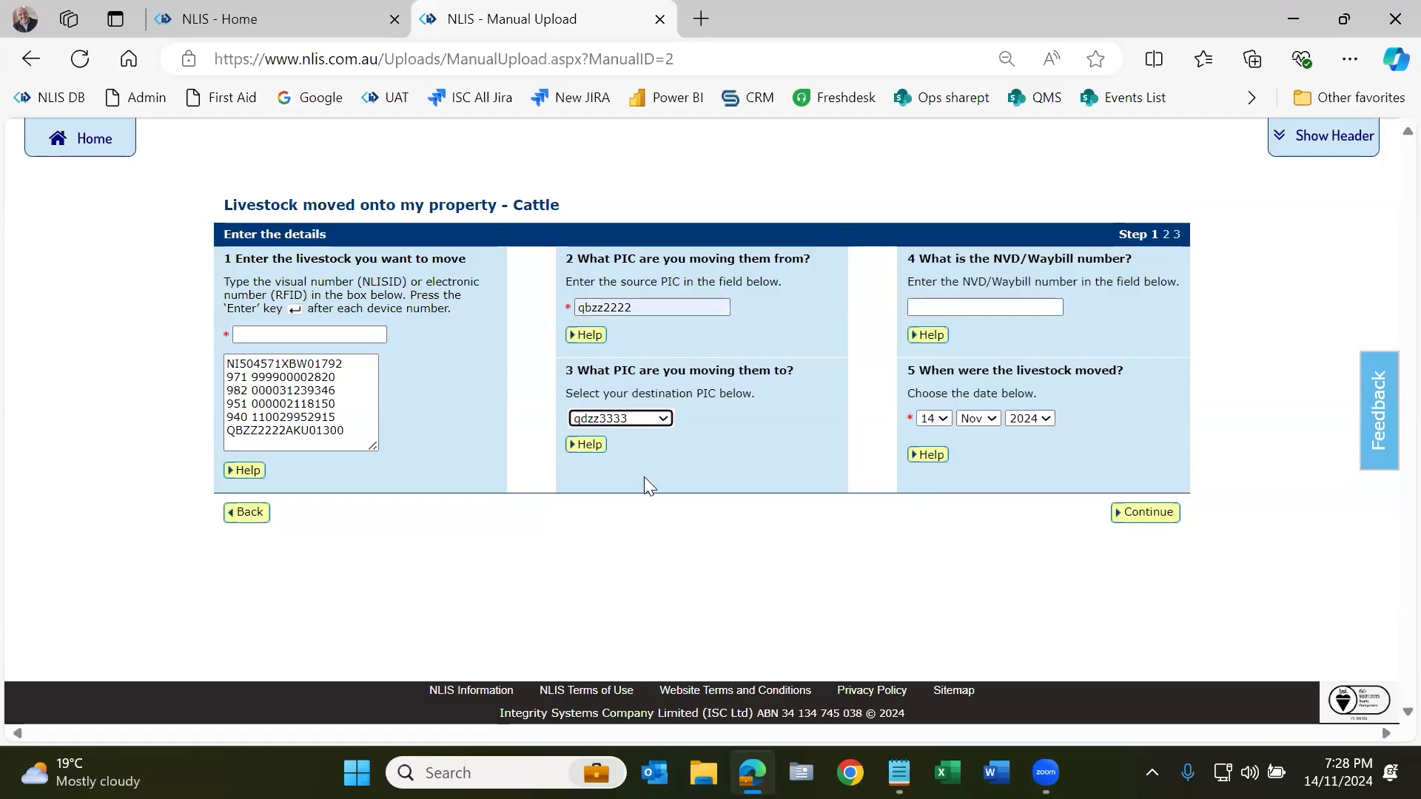
# Step: Review the pasted devices, from NI504571XBW01792 to QBZZ2222AKU01300, including the four numeric RFIDs
pyautogui.moveTo(357, 432); pyautogui.dragTo(214, 365)
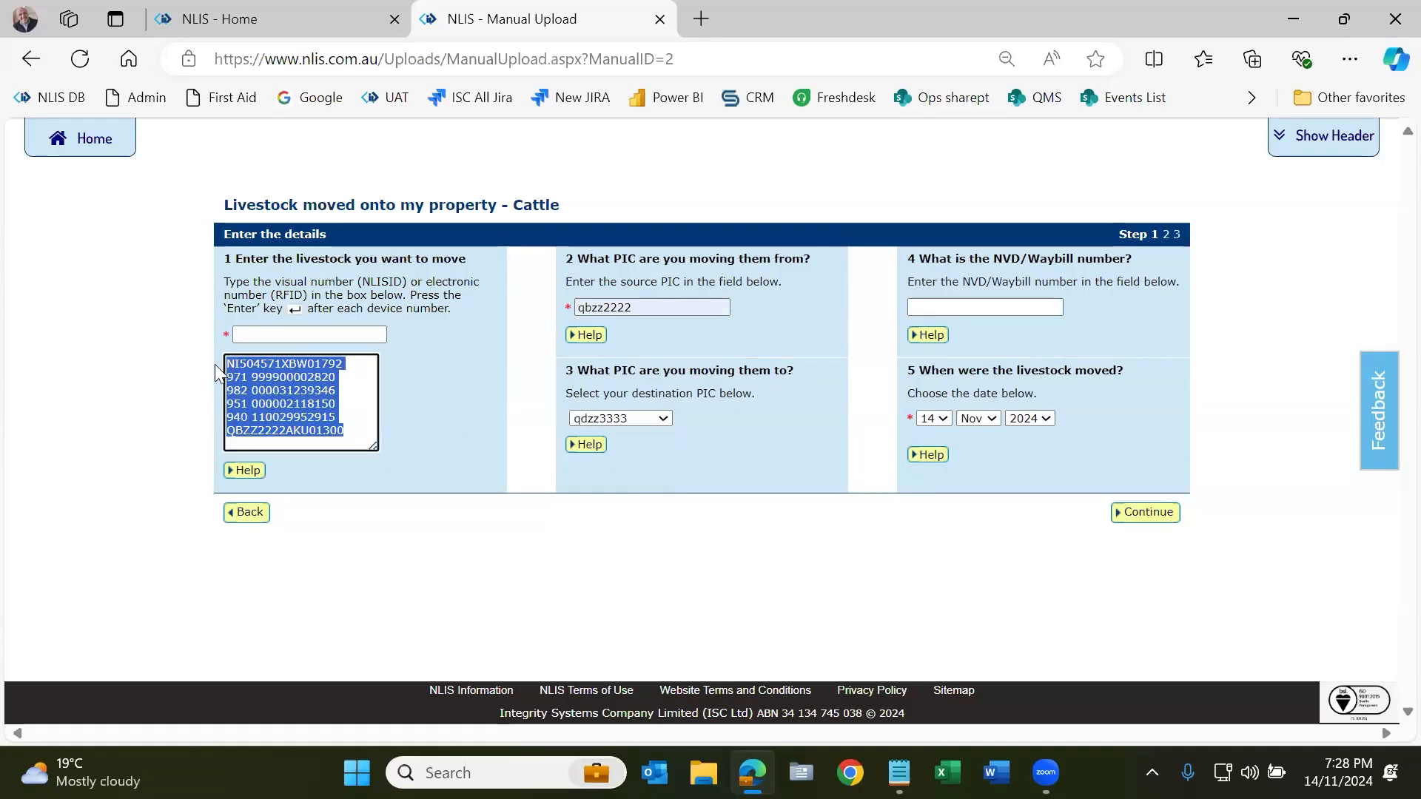
pyautogui.click(250, 378)
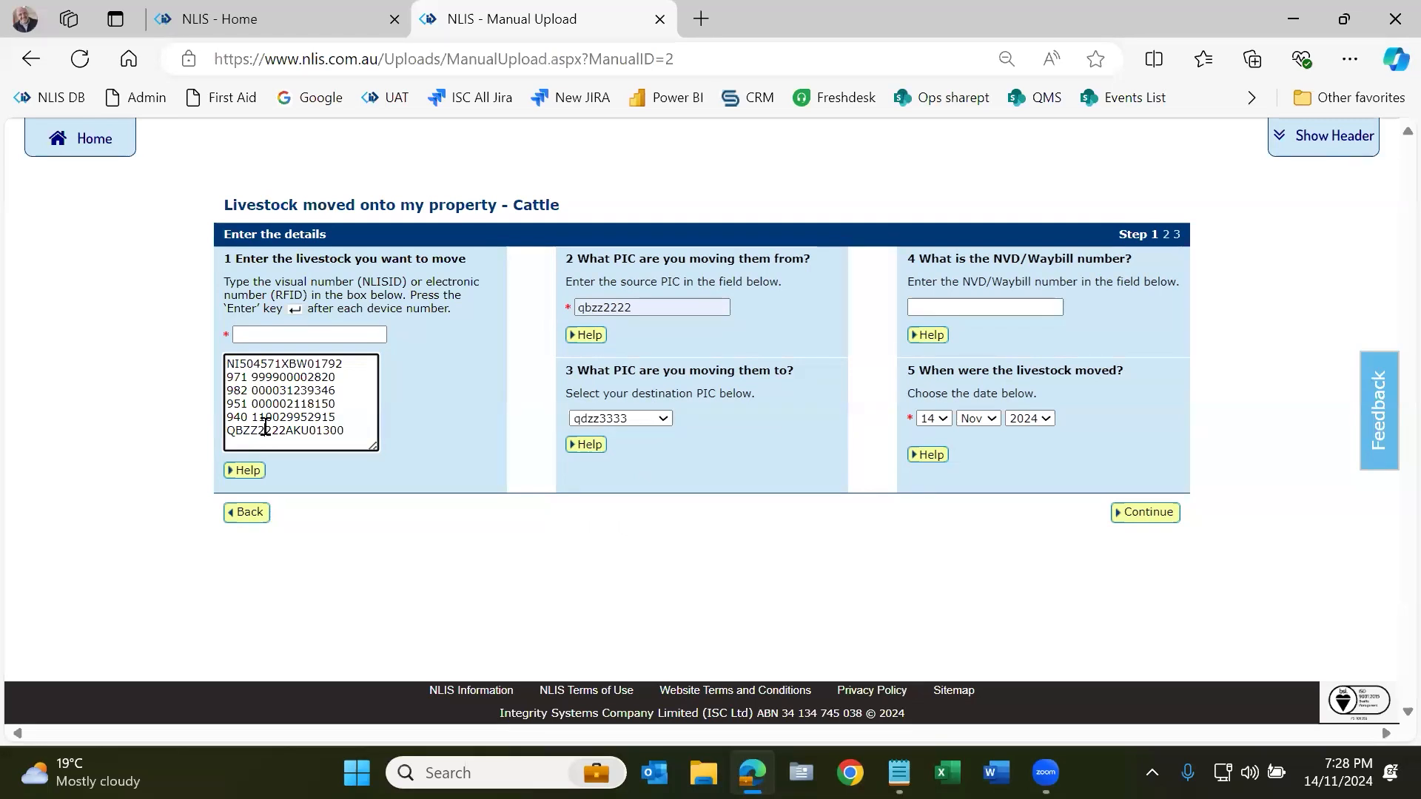
pyautogui.doubleClick(281, 362)
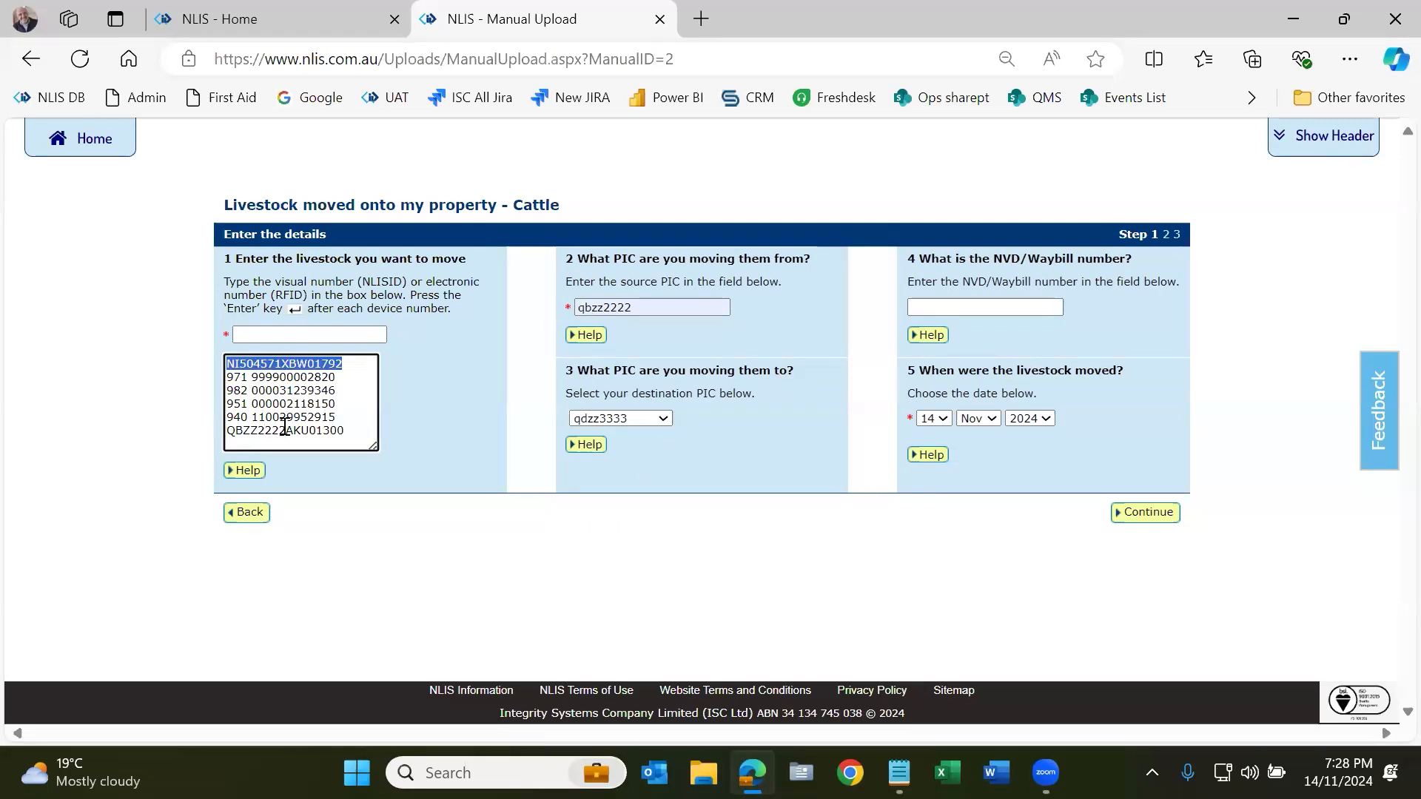
pyautogui.doubleClick(283, 429)
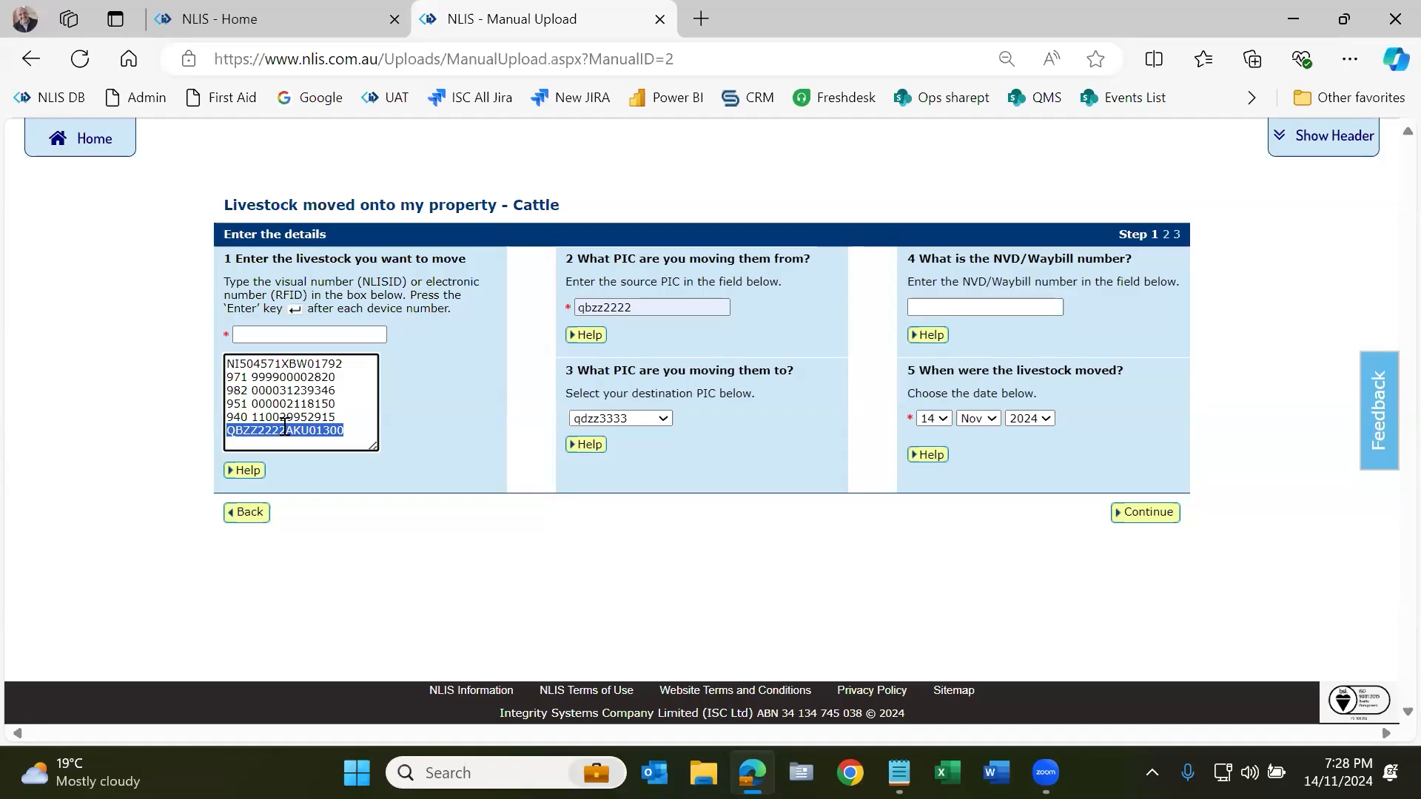
pyautogui.click(282, 364)
pyautogui.moveTo(282, 364); pyautogui.dragTo(223, 364)
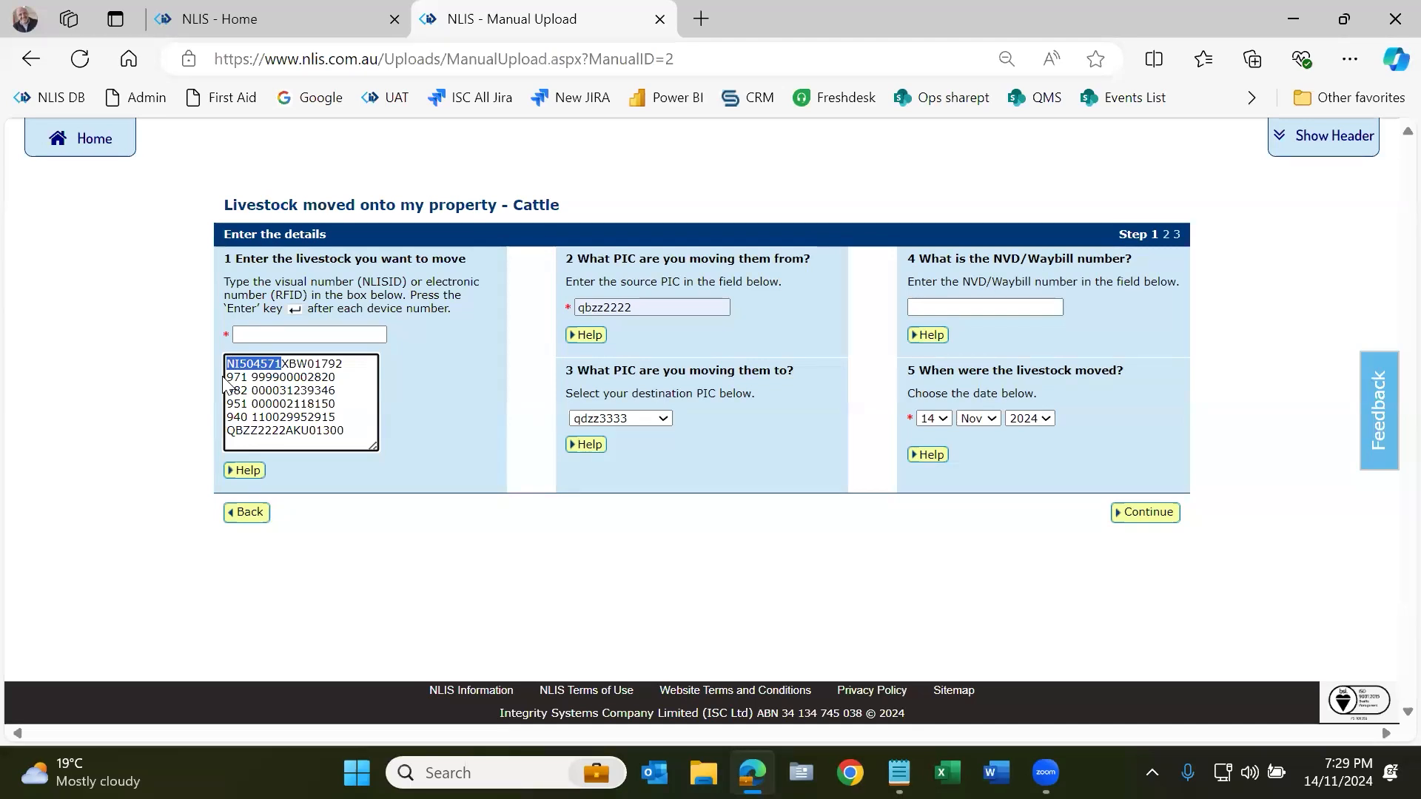
pyautogui.doubleClick(280, 362)
pyautogui.doubleClick(307, 432)
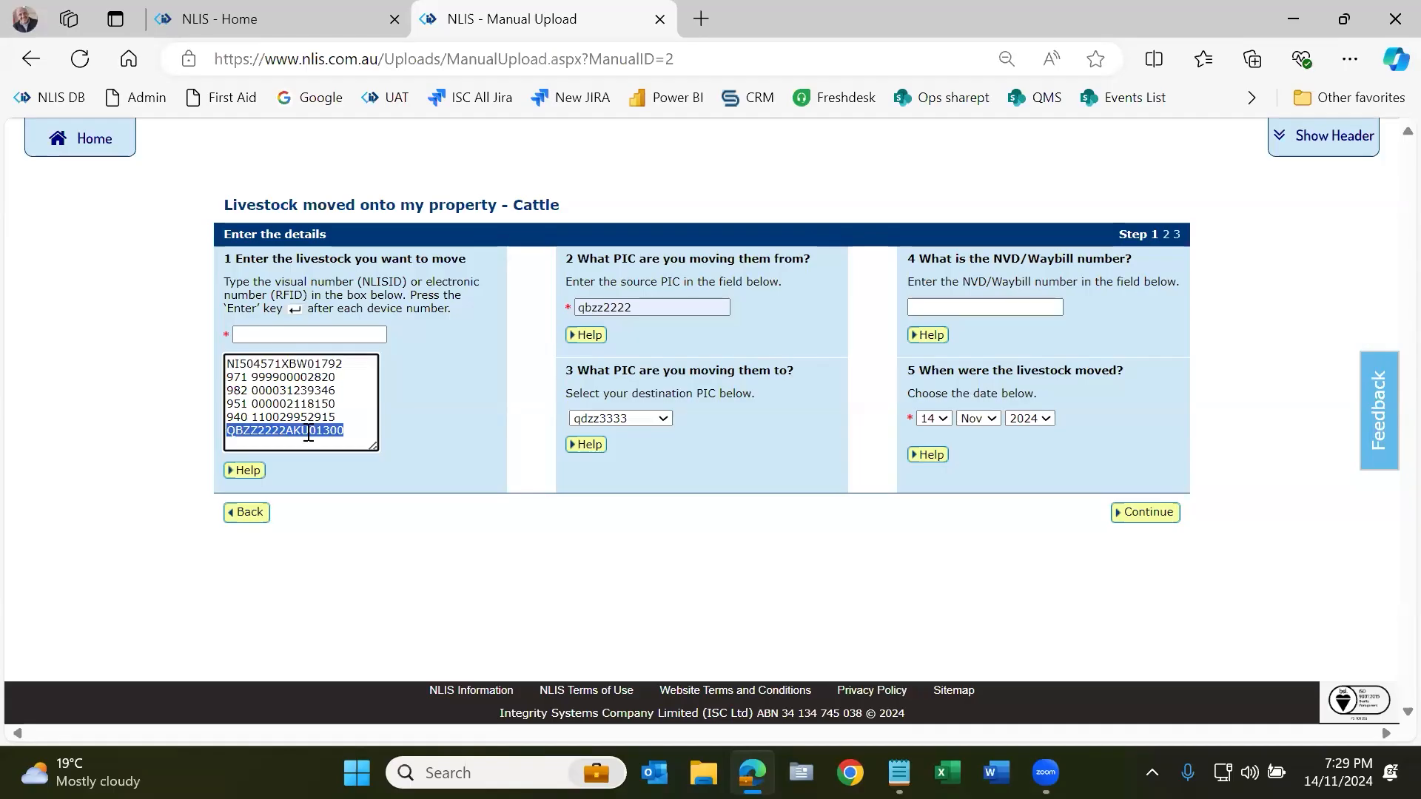
pyautogui.click(310, 412)
pyautogui.moveTo(333, 416); pyautogui.dragTo(221, 380)
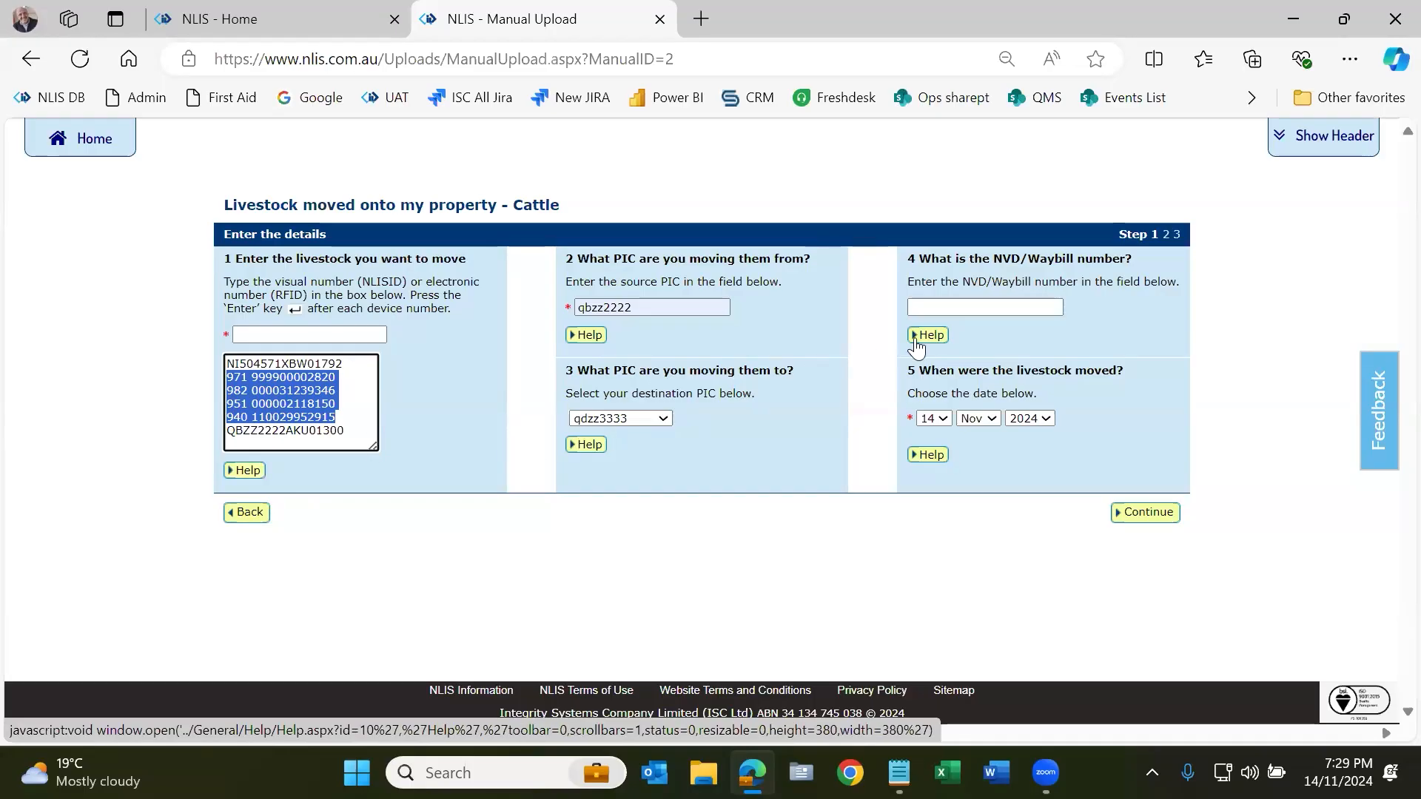
# Step: Enter NVD/Waybill number 4123456 for the cattle transfer and continue to confirmation
pyautogui.click(960, 306)
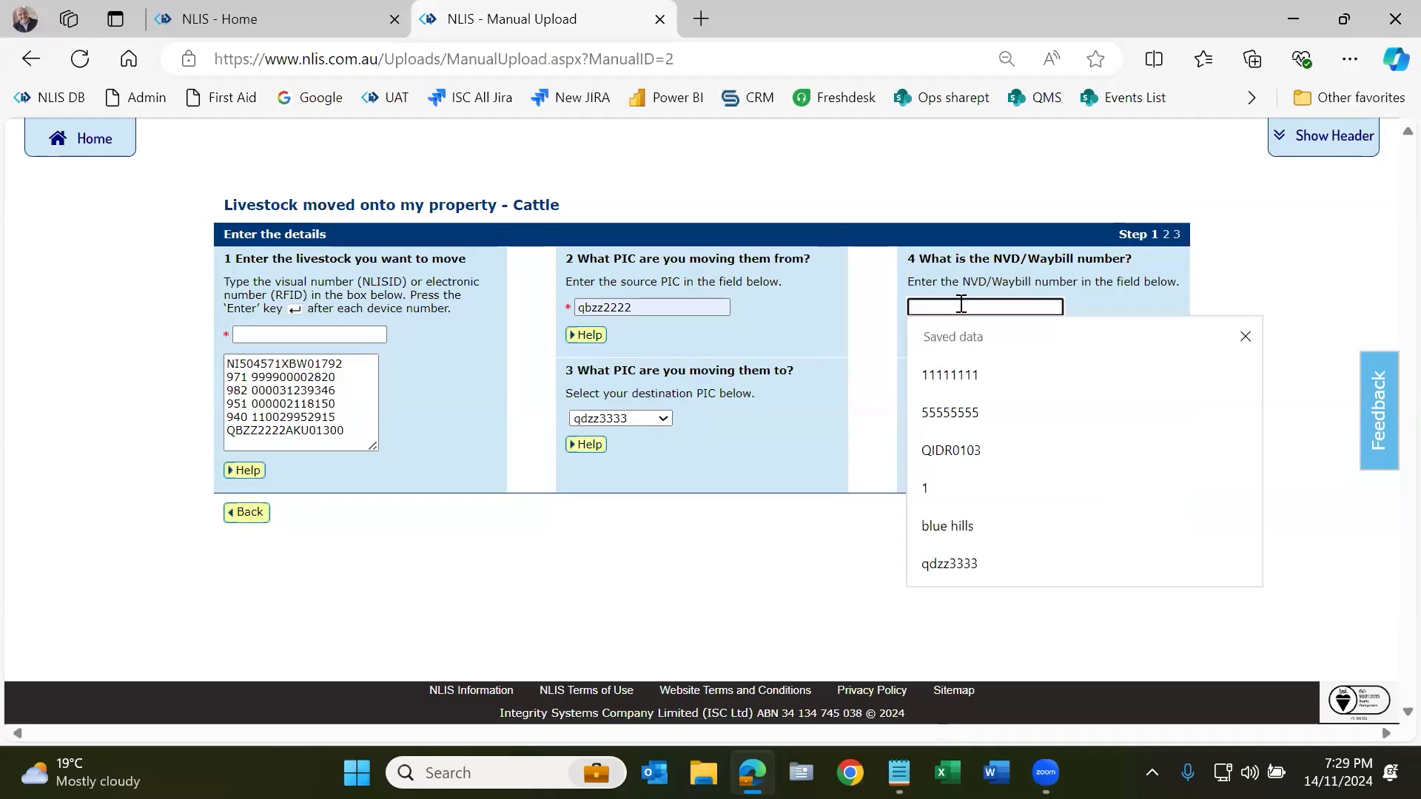
pyautogui.write('4')
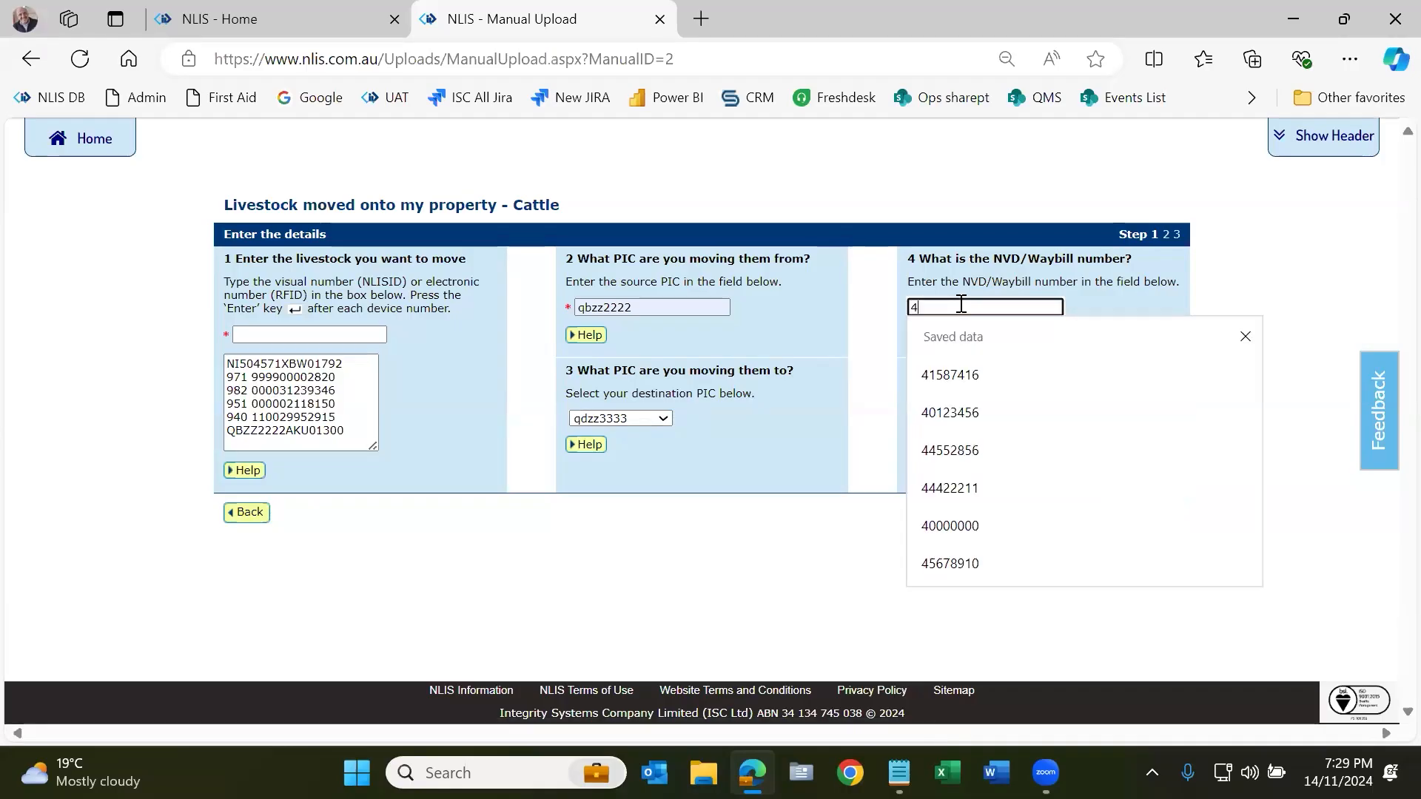
pyautogui.write('123456')
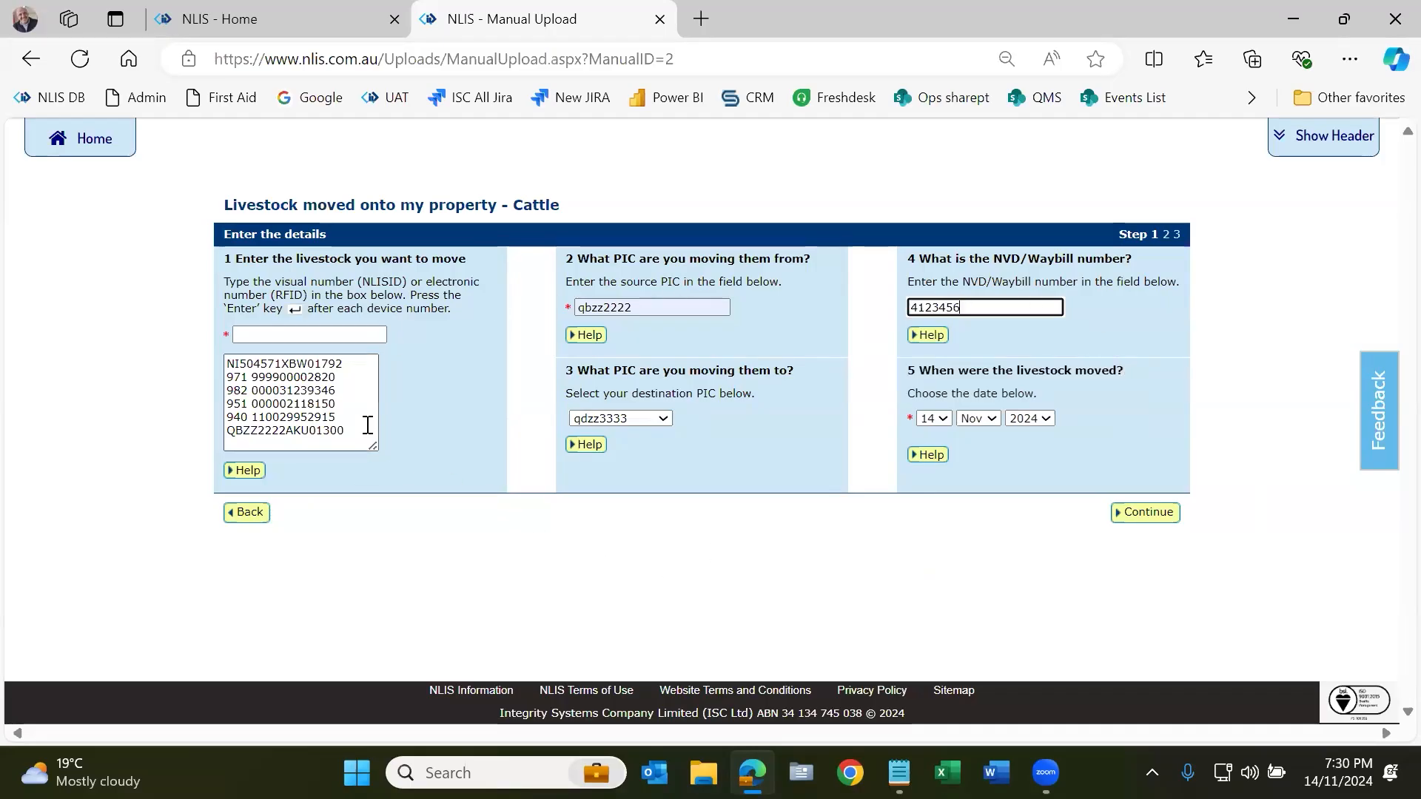
pyautogui.click(620, 305)
pyautogui.doubleClick(621, 305)
pyautogui.click(535, 370)
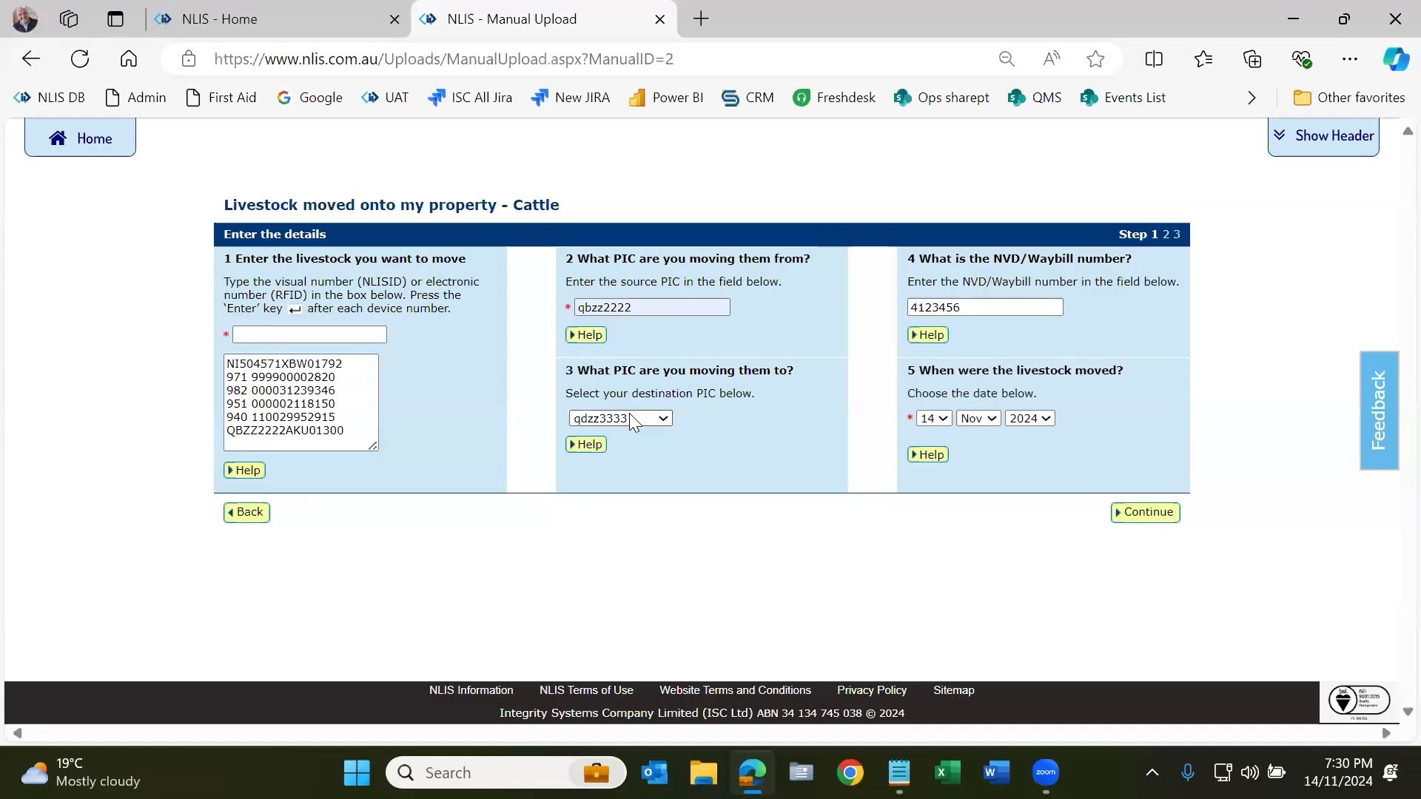
pyautogui.moveTo(966, 307); pyautogui.dragTo(909, 318)
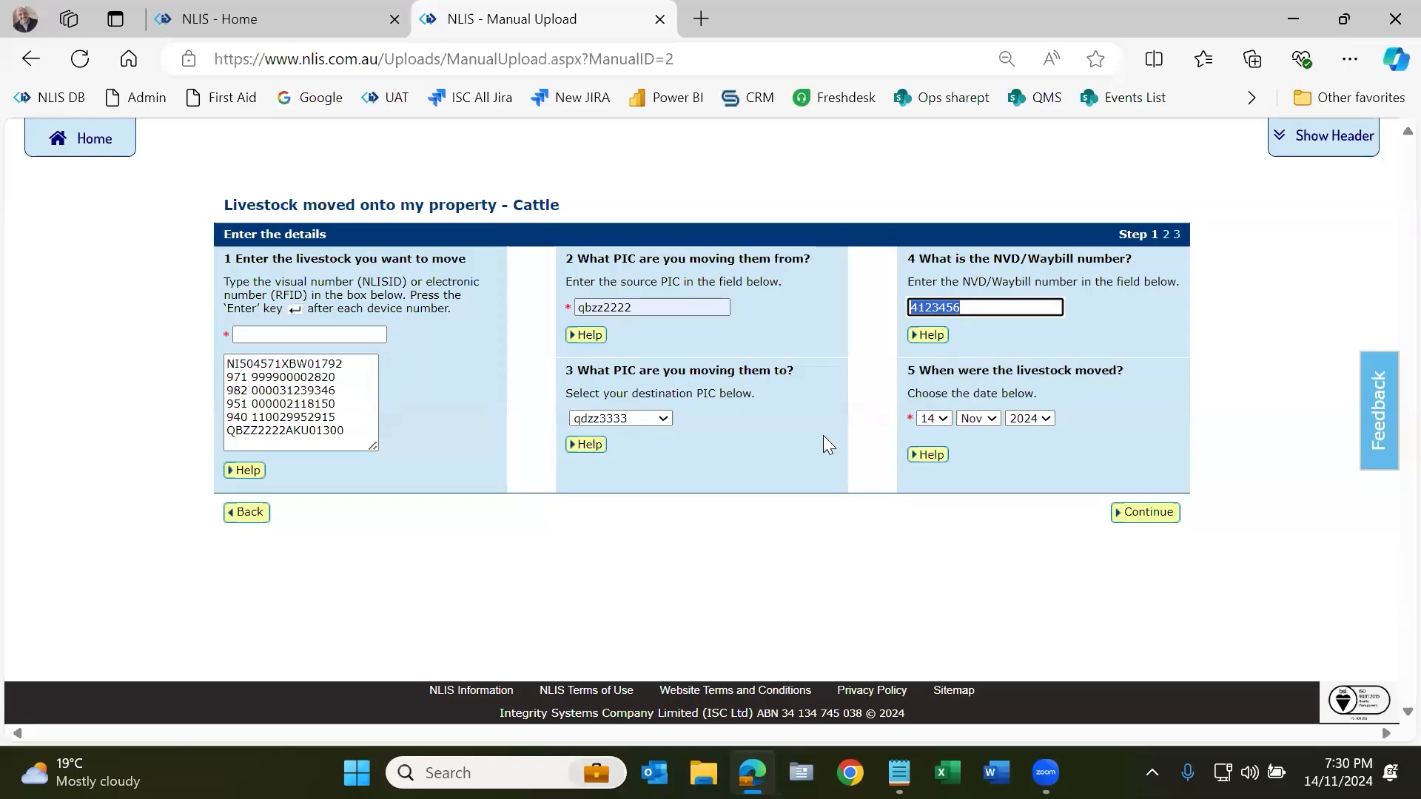
pyautogui.click(1167, 521)
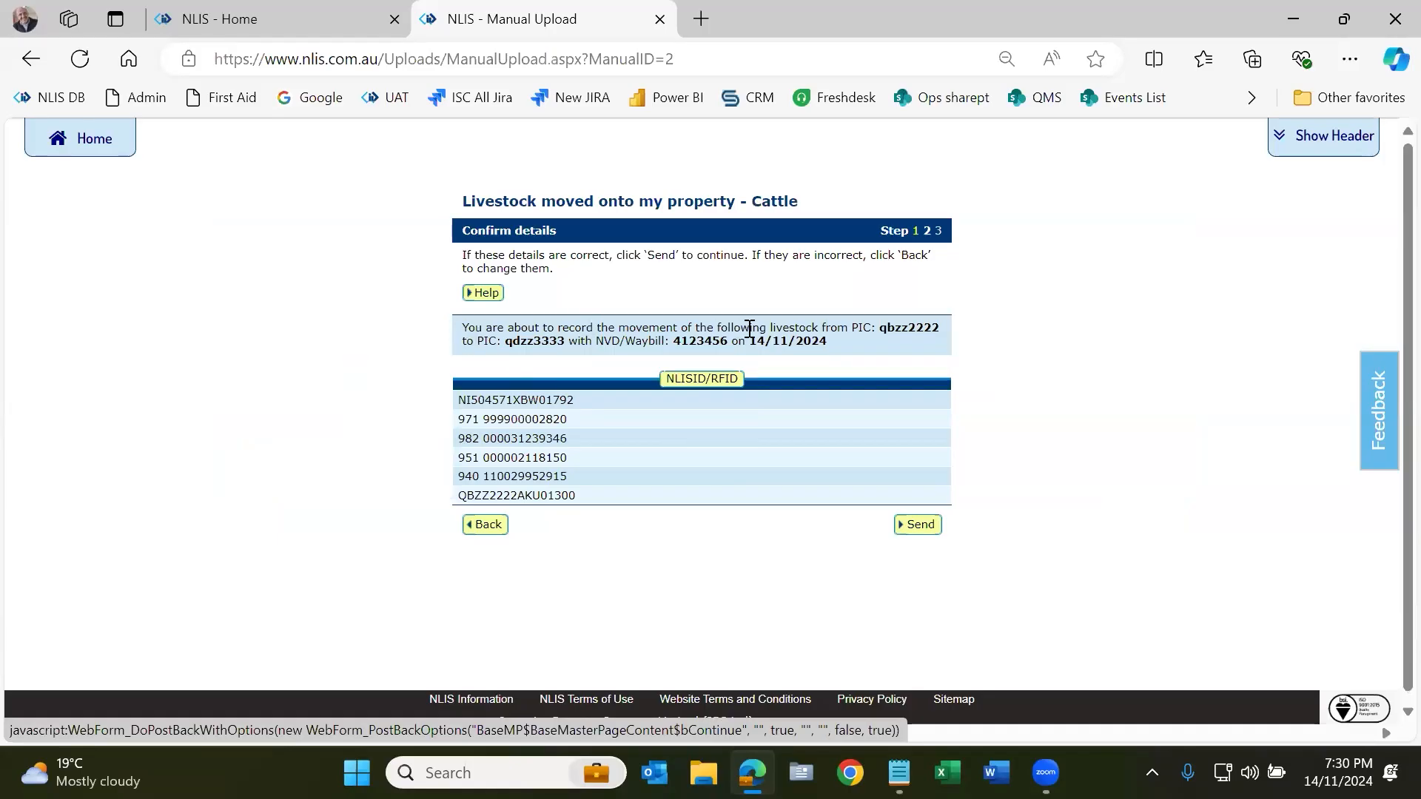
# Step: Check the summary (six devices, qbzz2222 to qdzz3333, 14/11/2024), then send the cattle transfer
pyautogui.moveTo(880, 329); pyautogui.dragTo(924, 329)
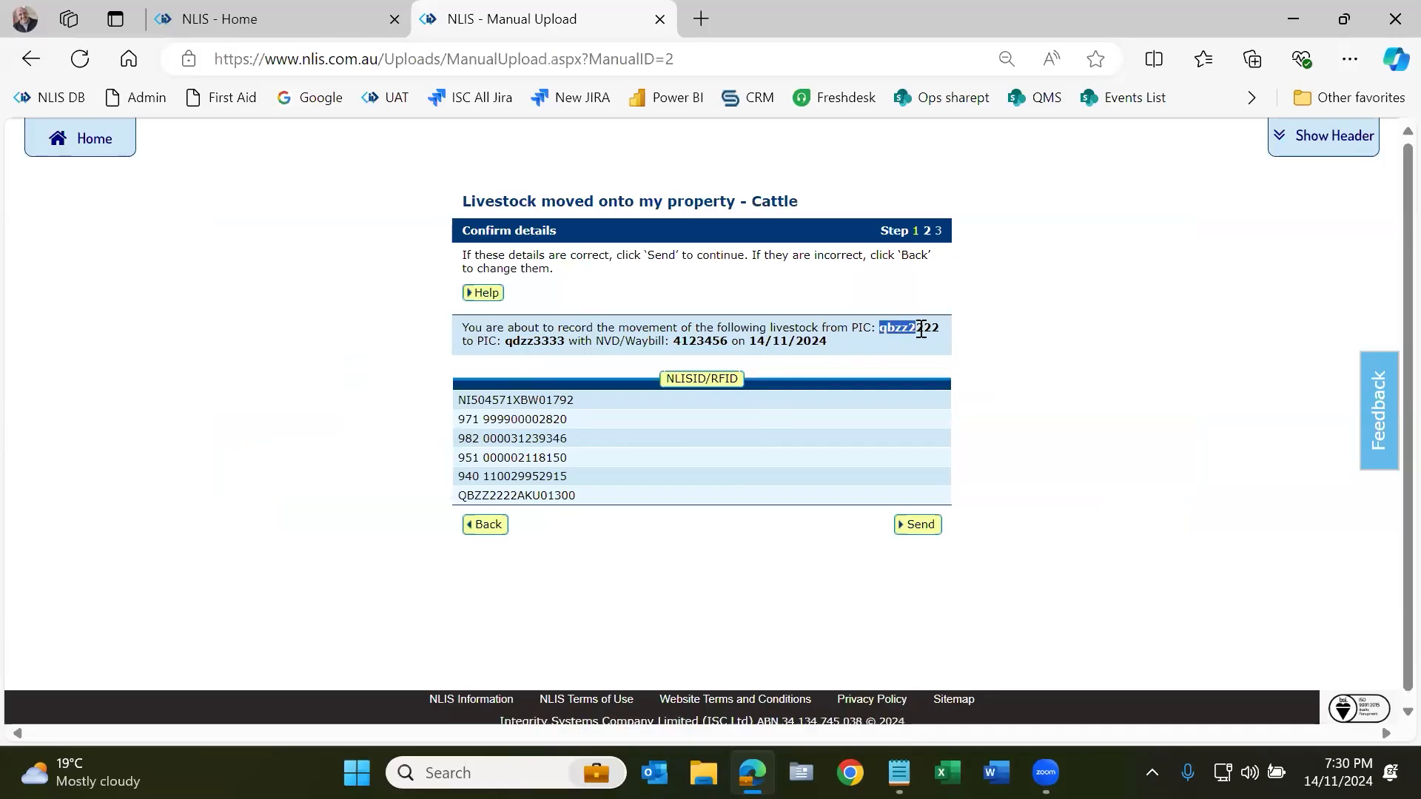
pyautogui.doubleClick(536, 340)
pyautogui.doubleClick(701, 340)
pyautogui.moveTo(749, 340); pyautogui.dragTo(847, 340)
pyautogui.moveTo(596, 502); pyautogui.dragTo(459, 400)
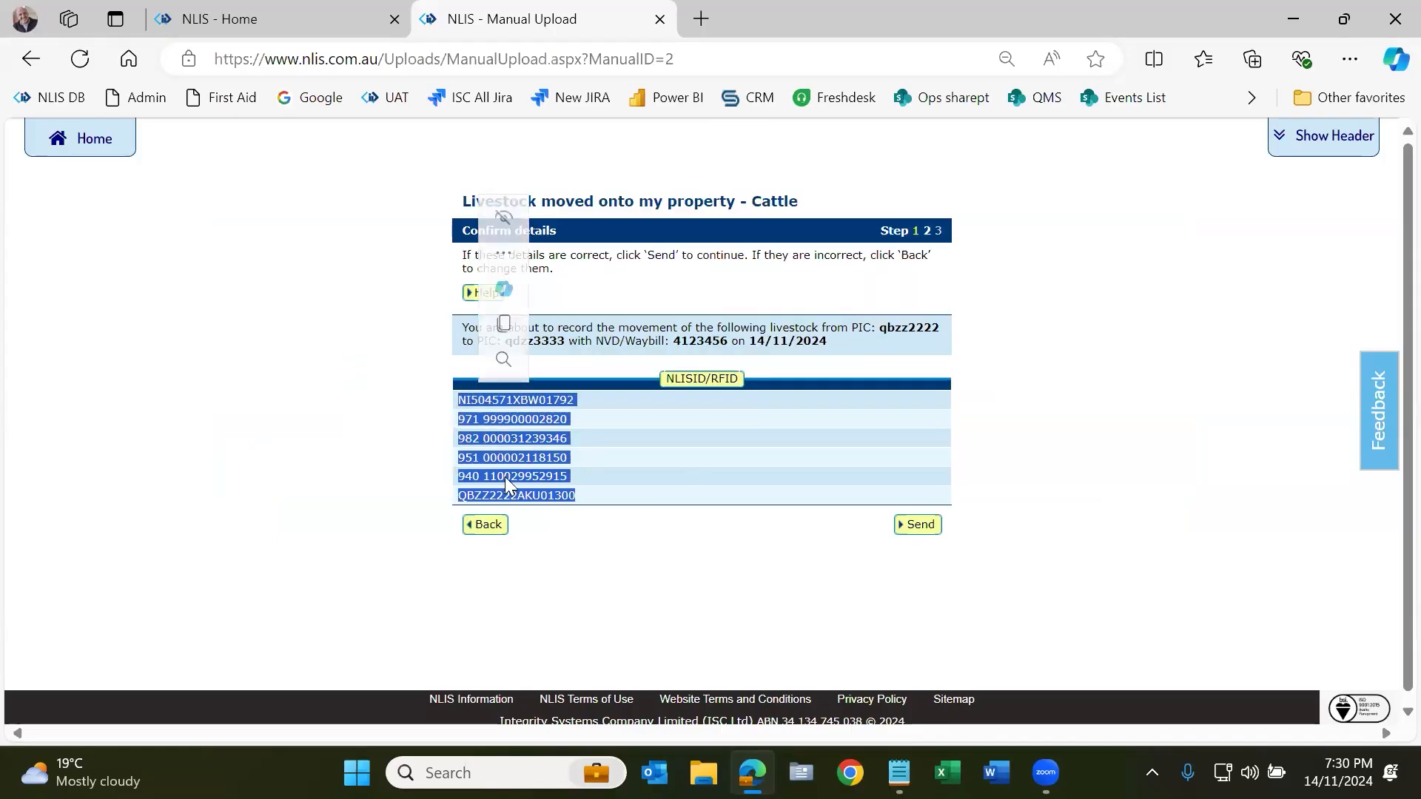
pyautogui.click(550, 536)
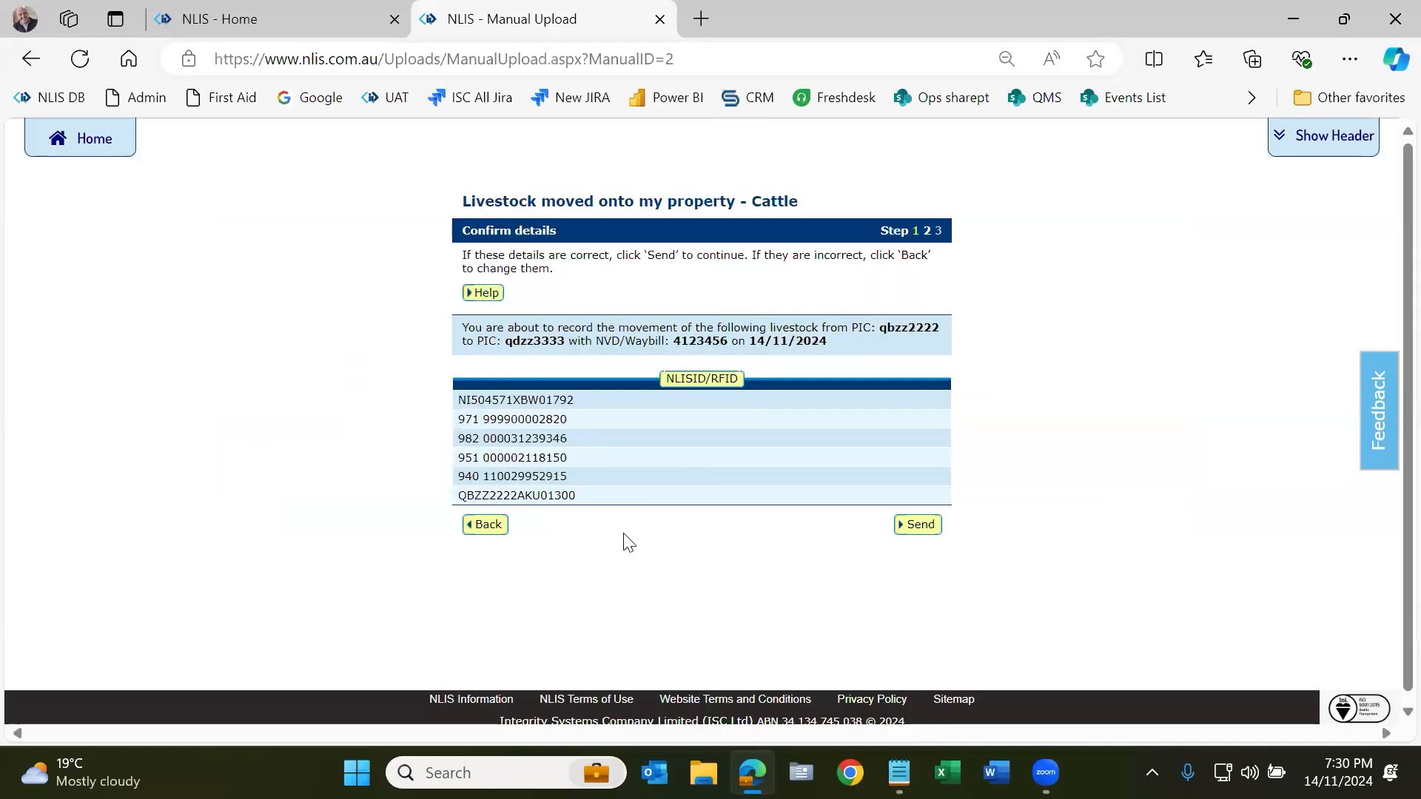
pyautogui.click(919, 530)
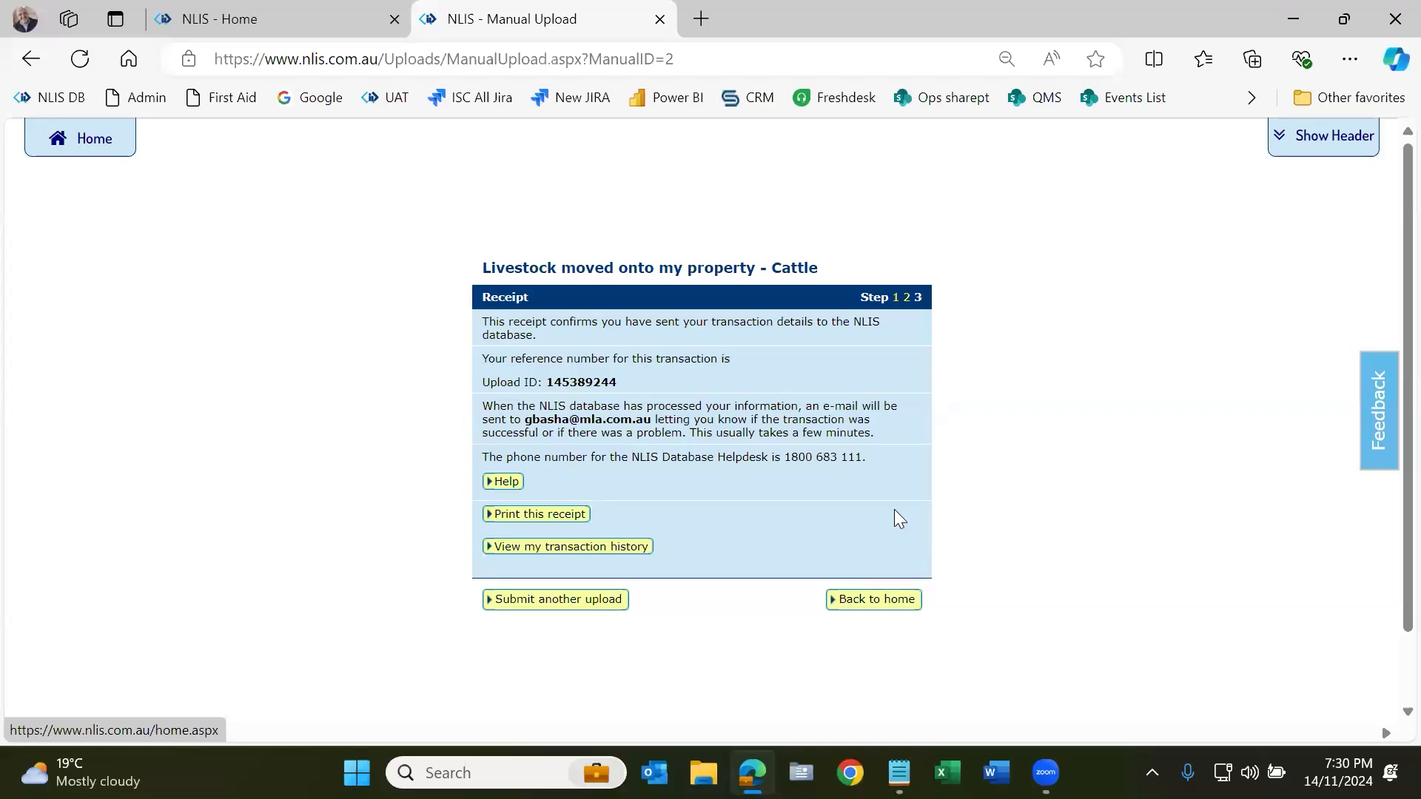
# Step: Note Upload ID 145389244 on the cattle transfer receipt
pyautogui.doubleClick(589, 383)
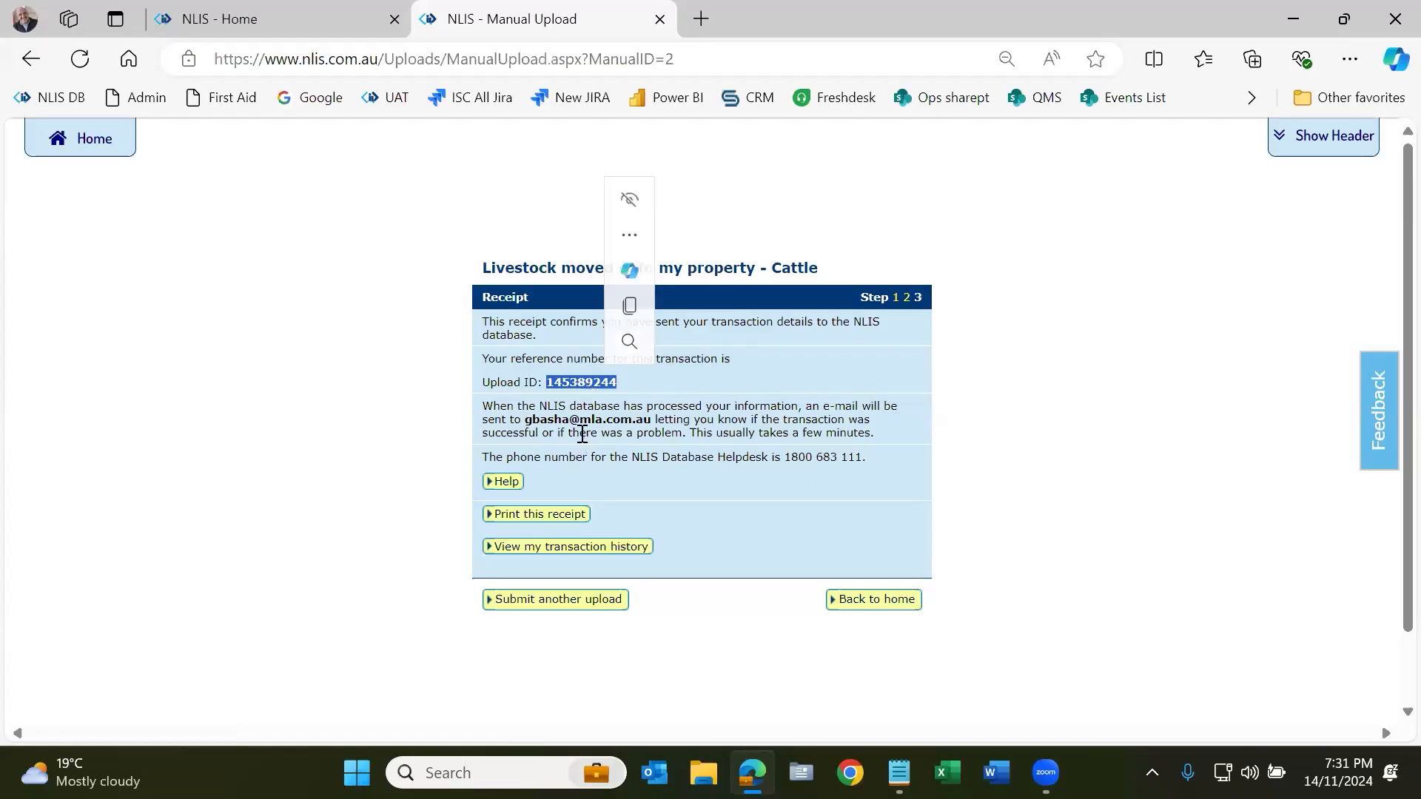
pyautogui.click(504, 384)
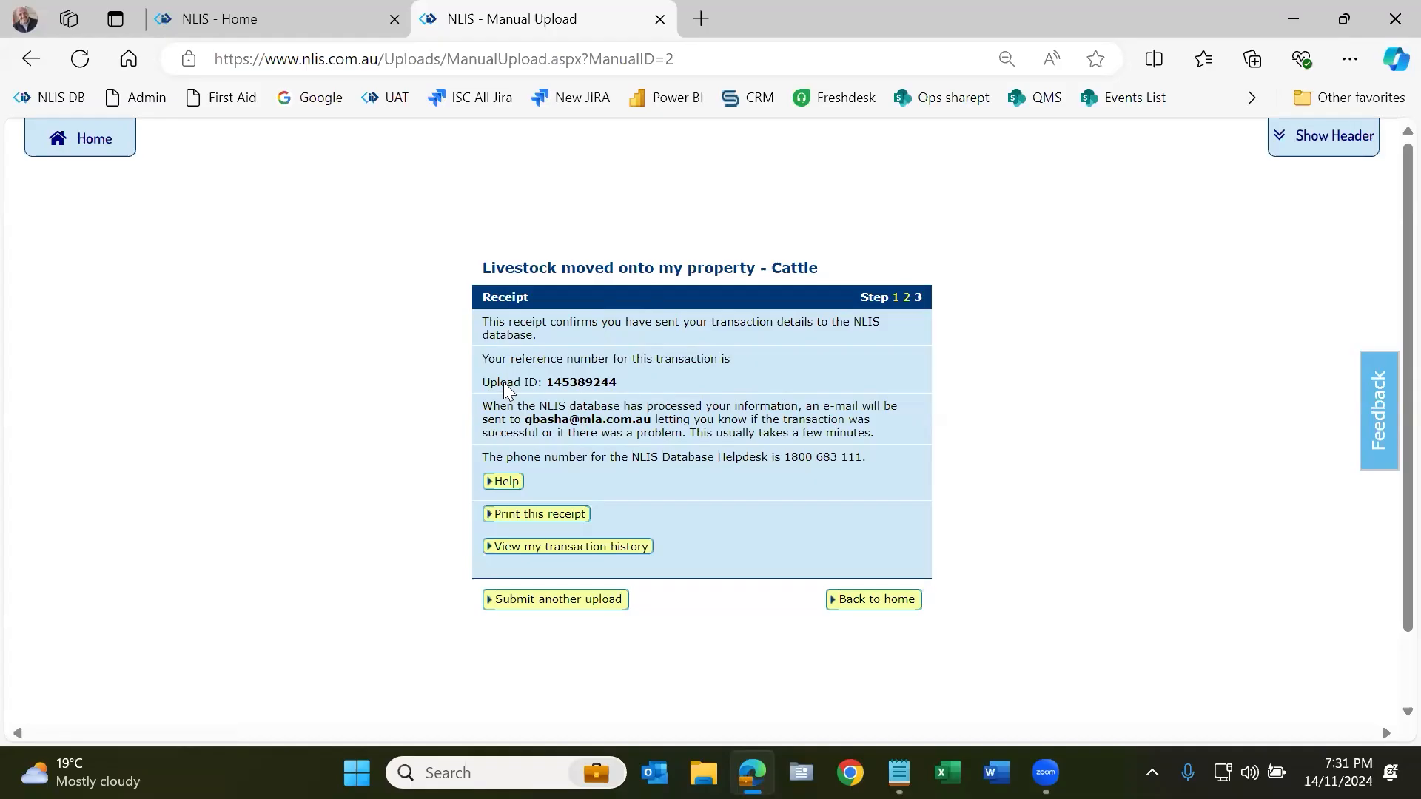
pyautogui.doubleClick(576, 377)
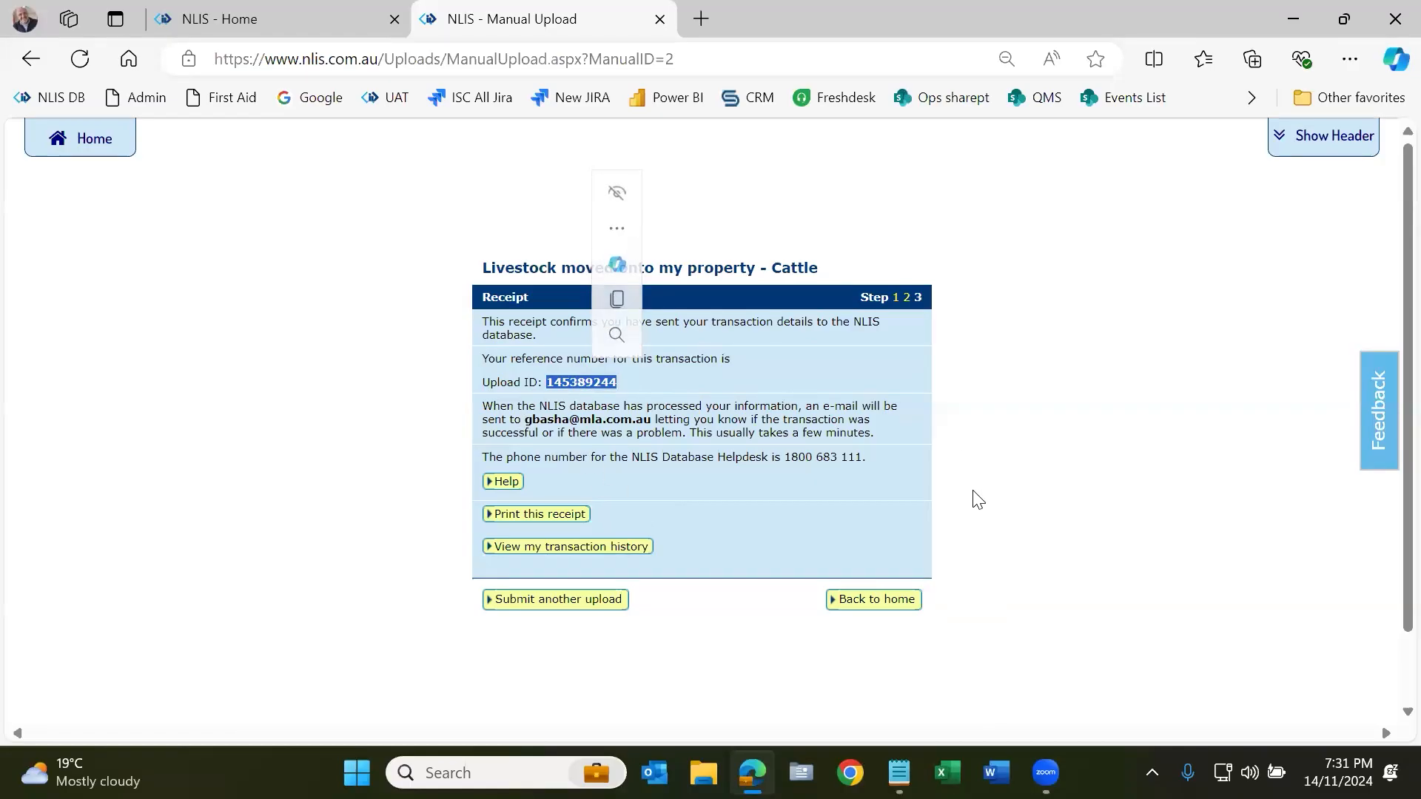
# Step: In the transaction history, bring up the ERROR status details of upload 145389244
pyautogui.click(586, 540)
pyautogui.click(863, 429)
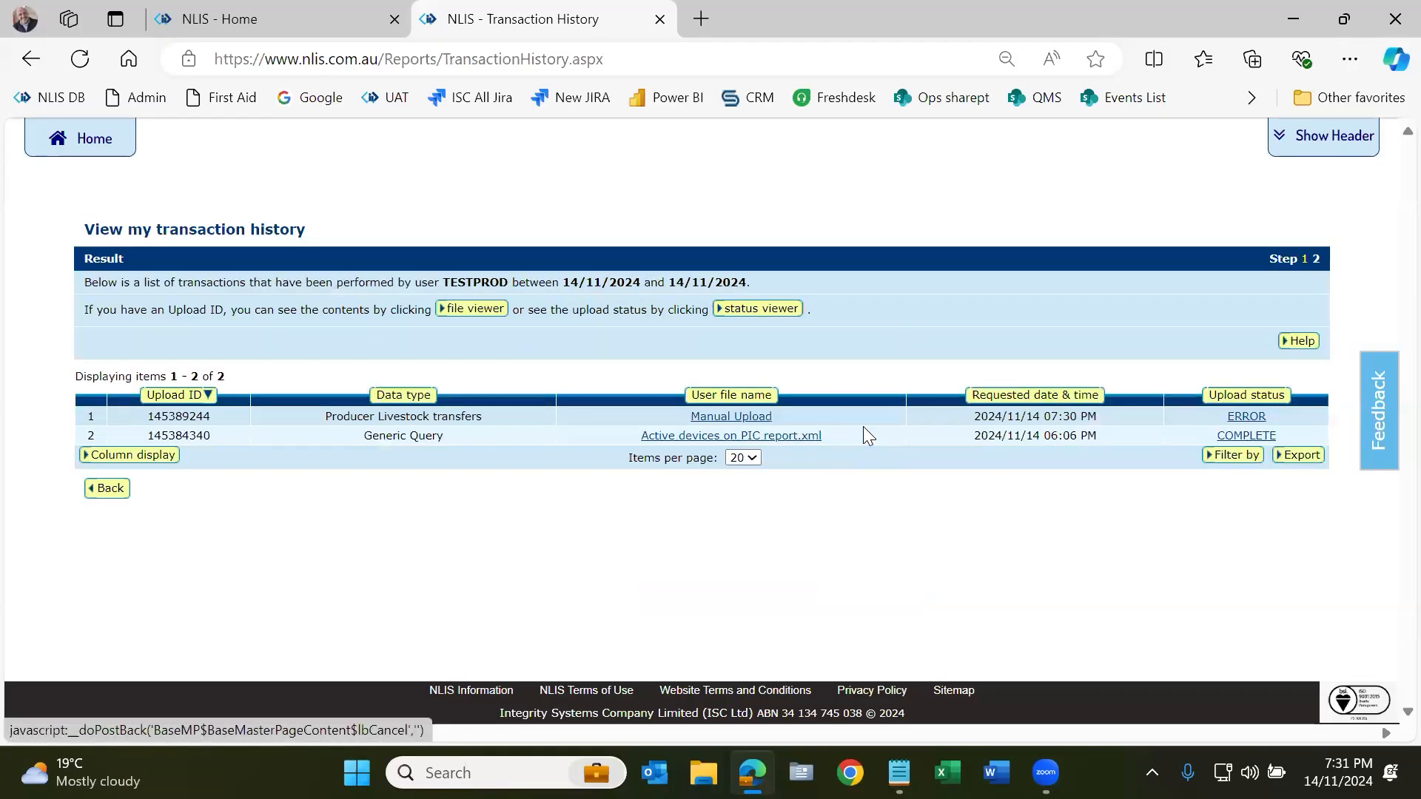
pyautogui.doubleClick(177, 416)
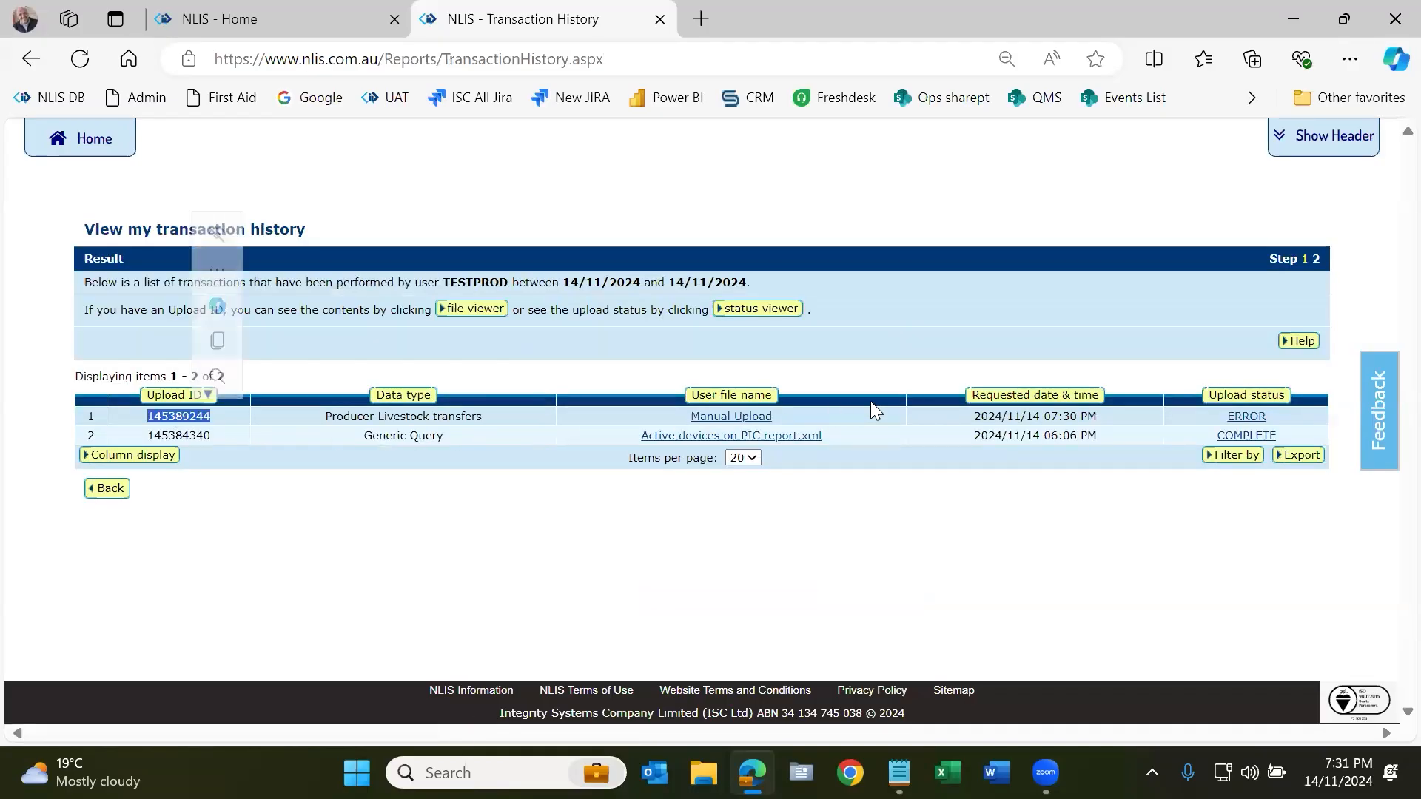
pyautogui.moveTo(981, 412); pyautogui.dragTo(1087, 431)
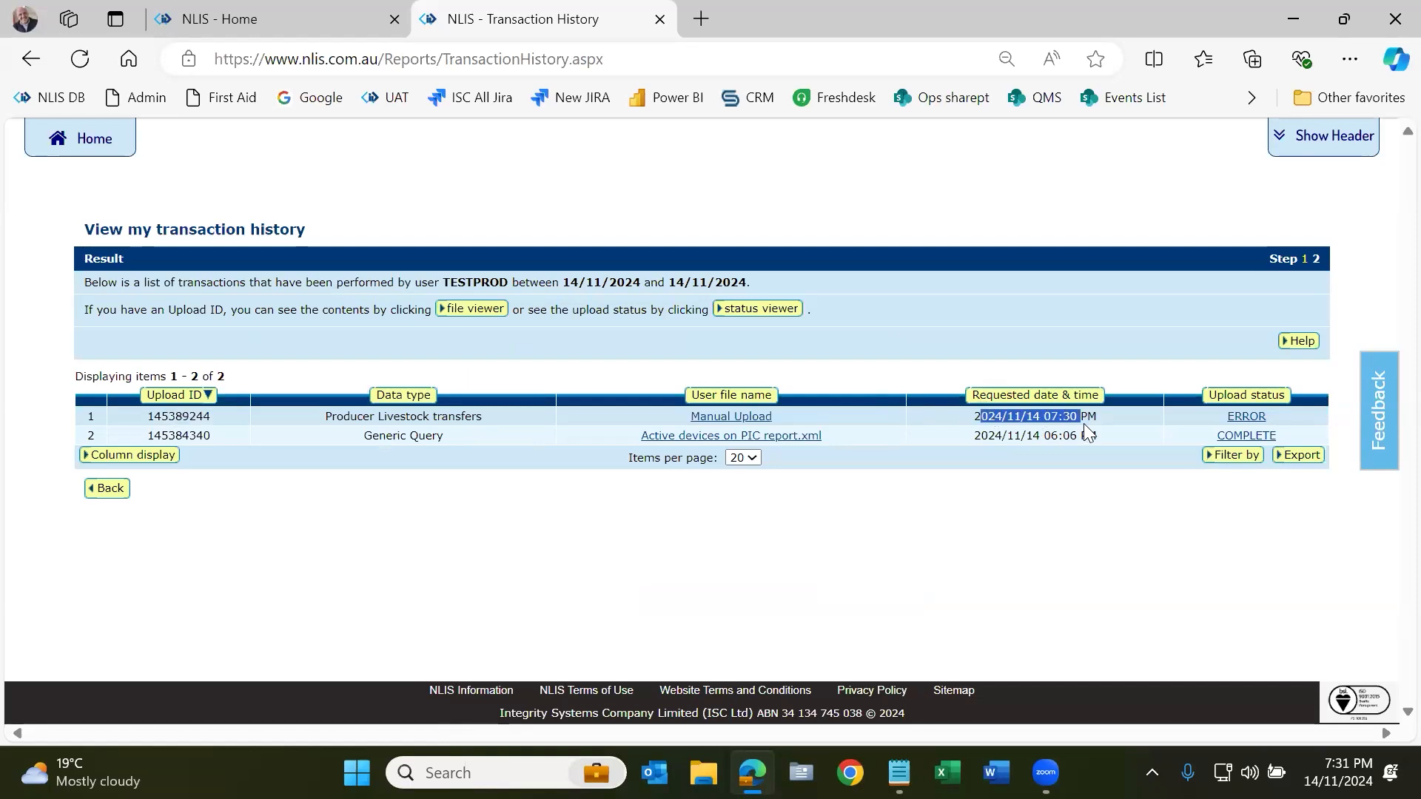
pyautogui.click(1247, 416)
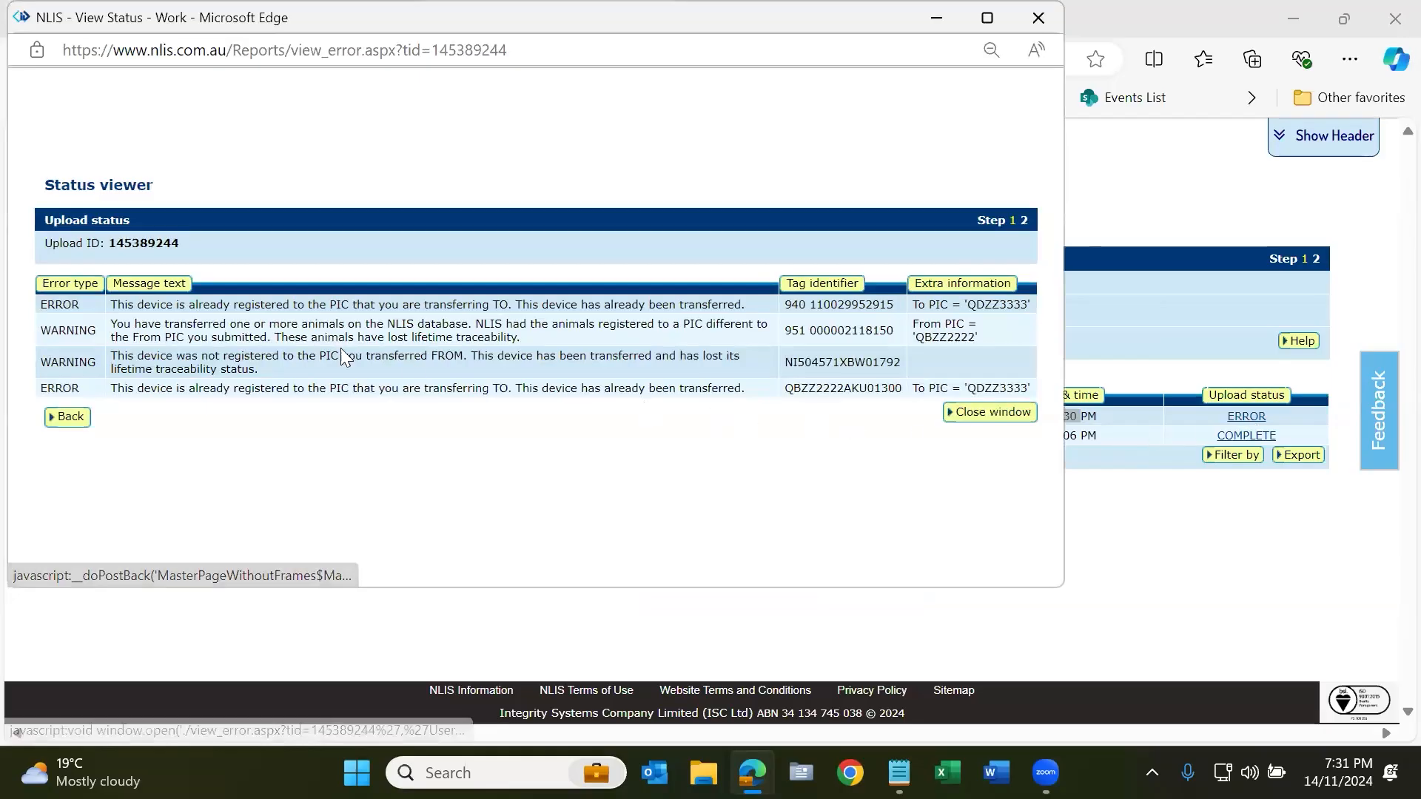
pyautogui.moveTo(156, 304); pyautogui.dragTo(522, 319)
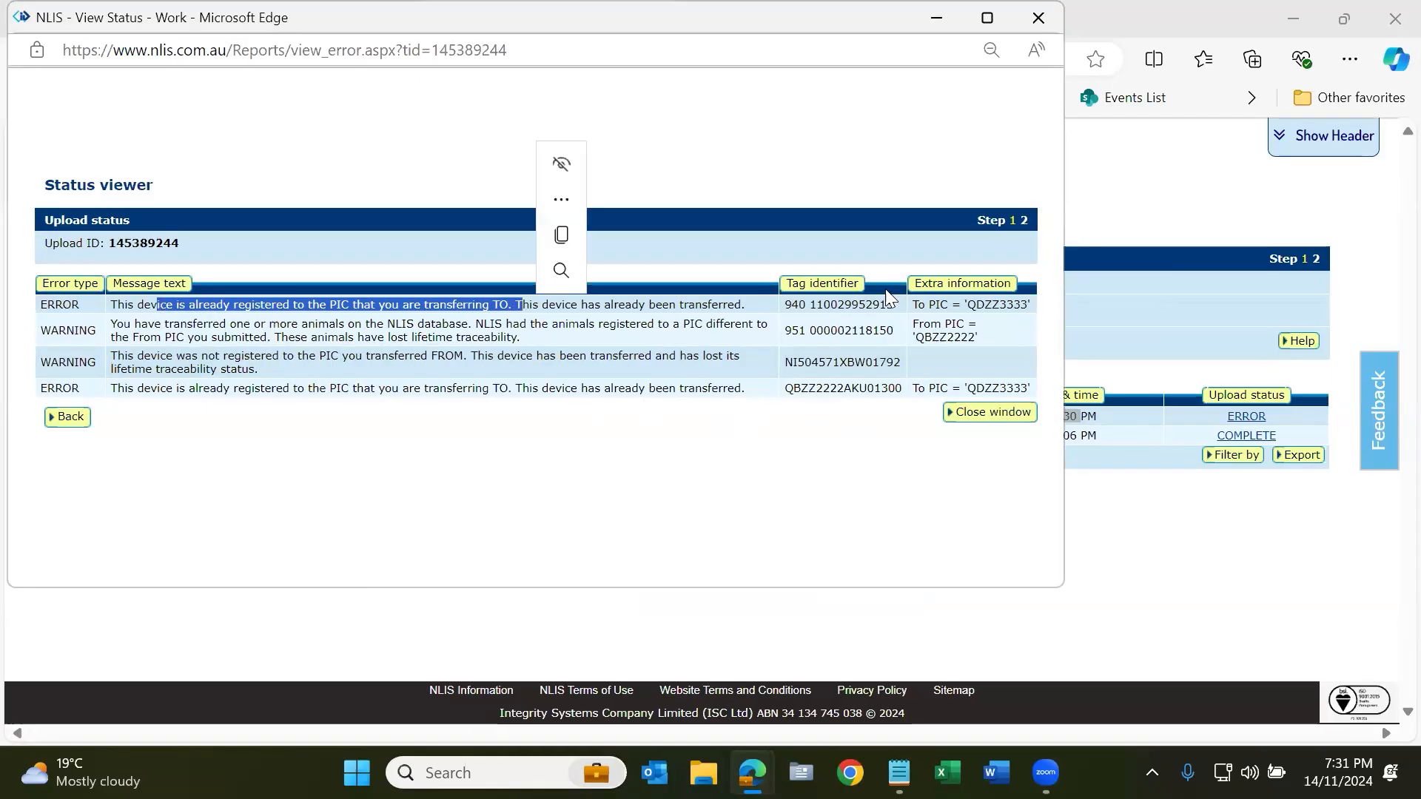
pyautogui.doubleClick(996, 304)
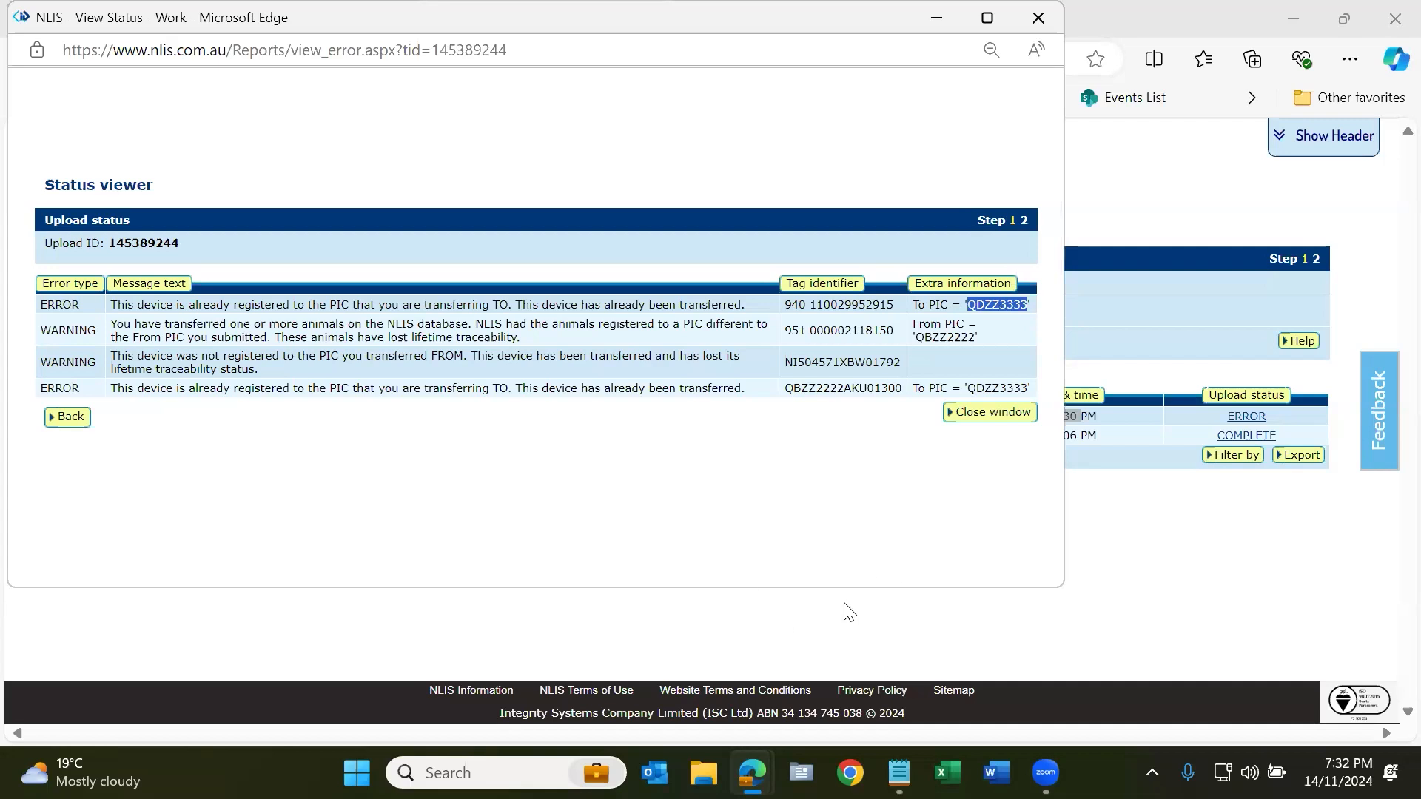
pyautogui.moveTo(784, 304); pyautogui.dragTo(898, 304)
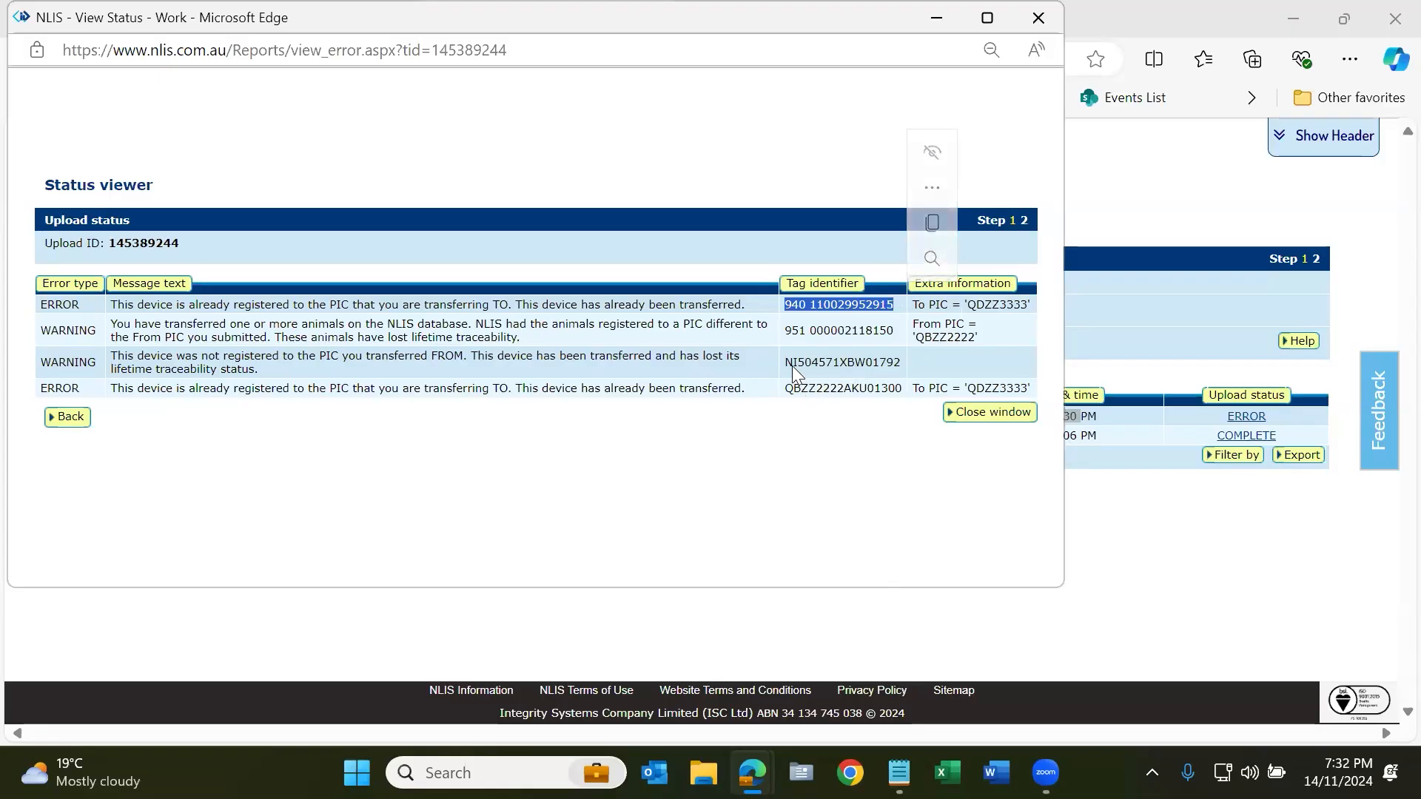
pyautogui.click(277, 367)
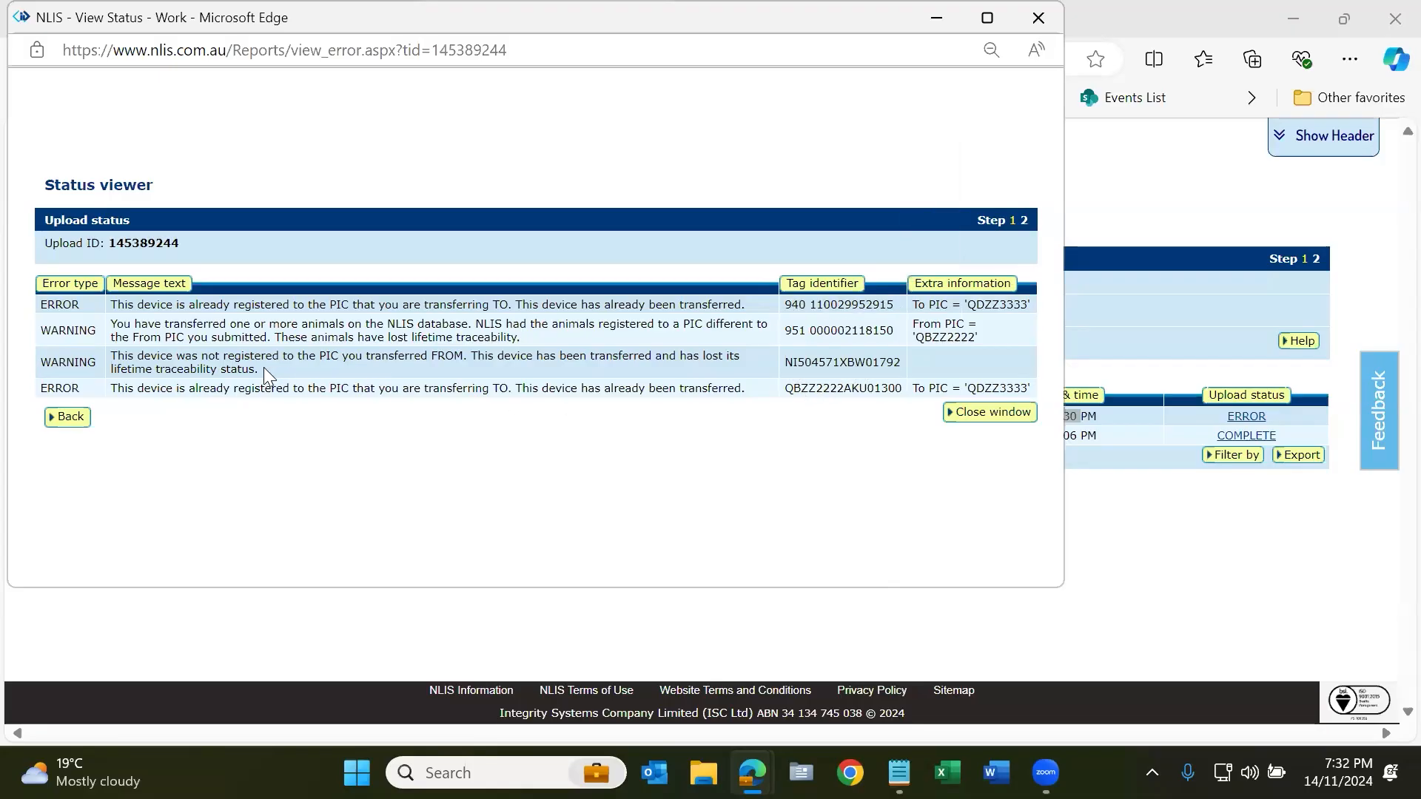
pyautogui.moveTo(259, 368); pyautogui.dragTo(117, 362)
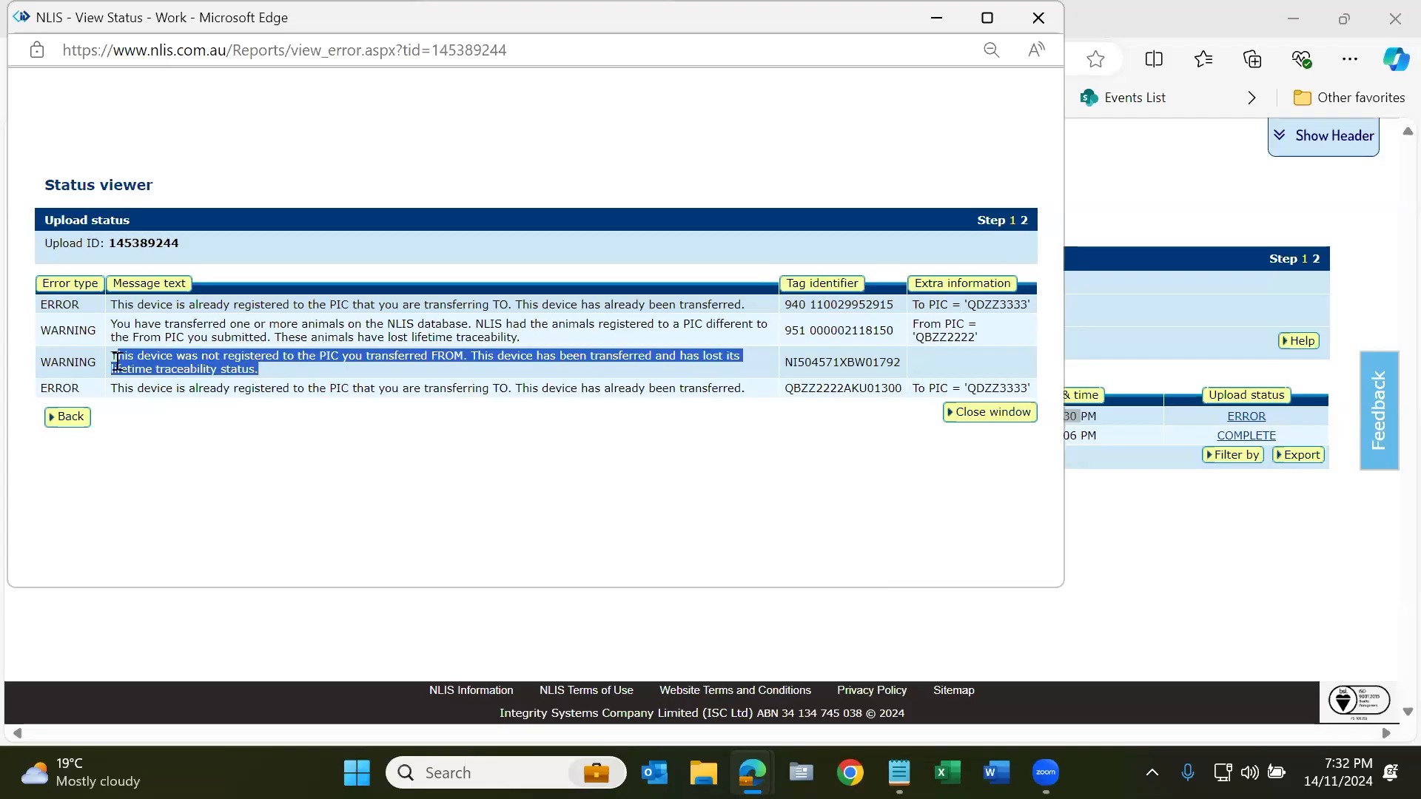
pyautogui.click(826, 364)
pyautogui.doubleClick(826, 364)
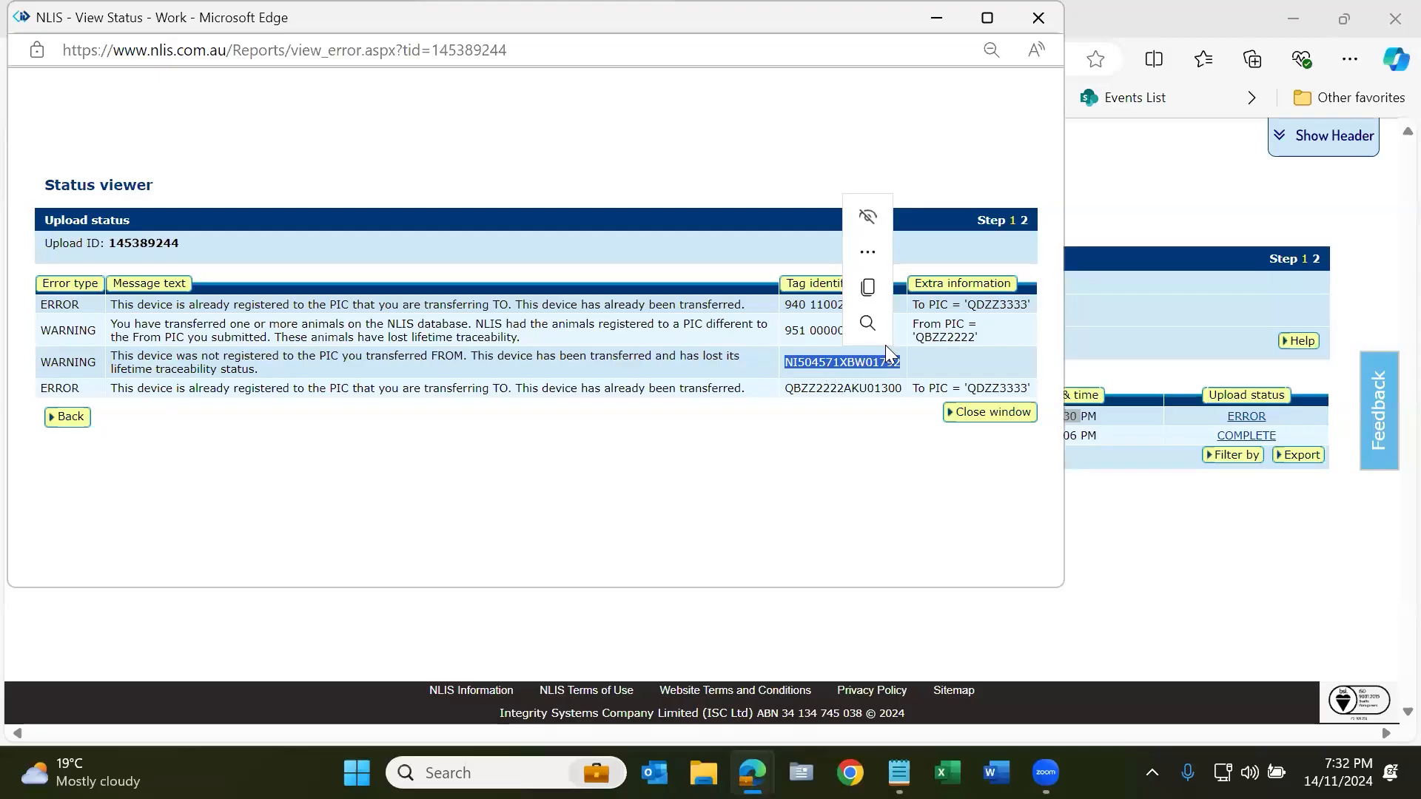
pyautogui.doubleClick(946, 337)
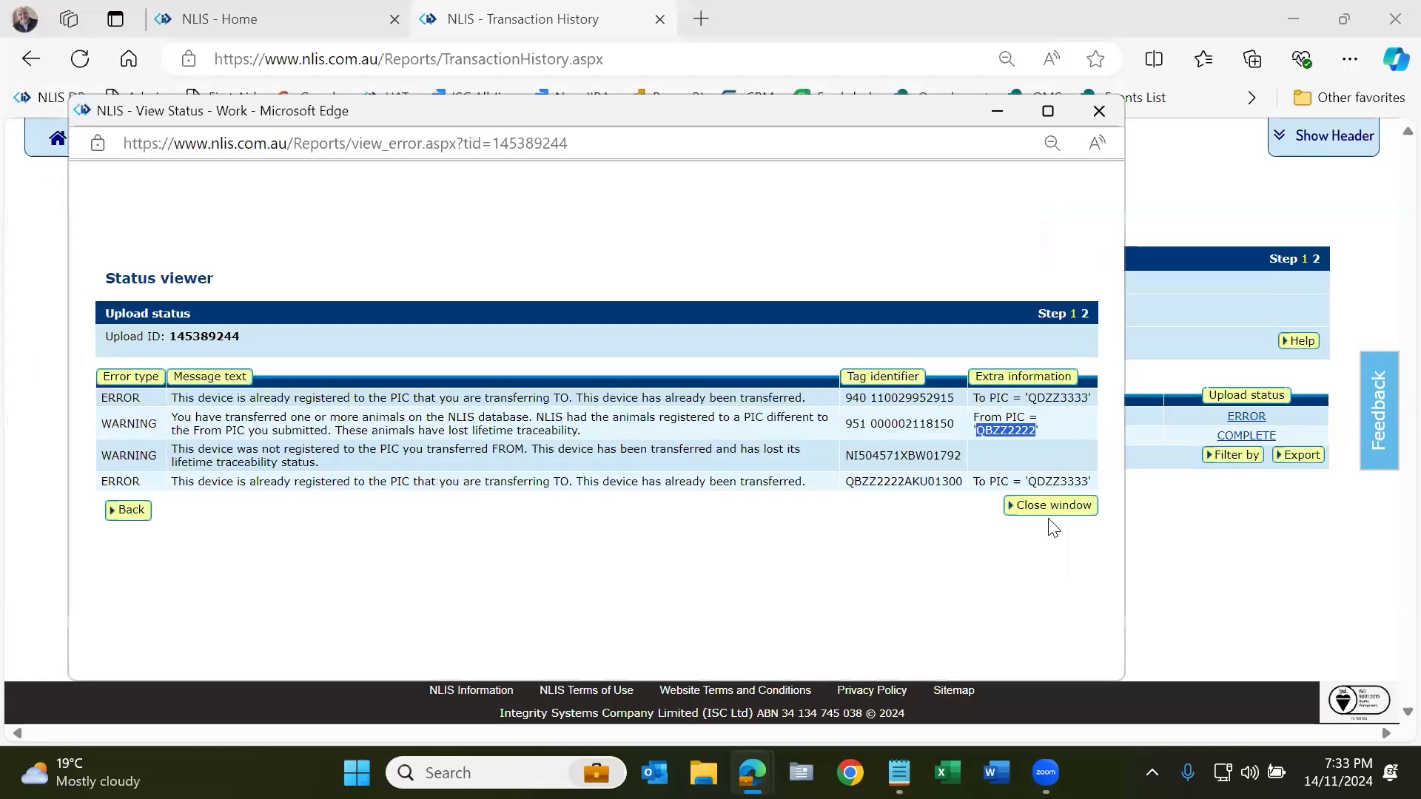
pyautogui.click(1057, 511)
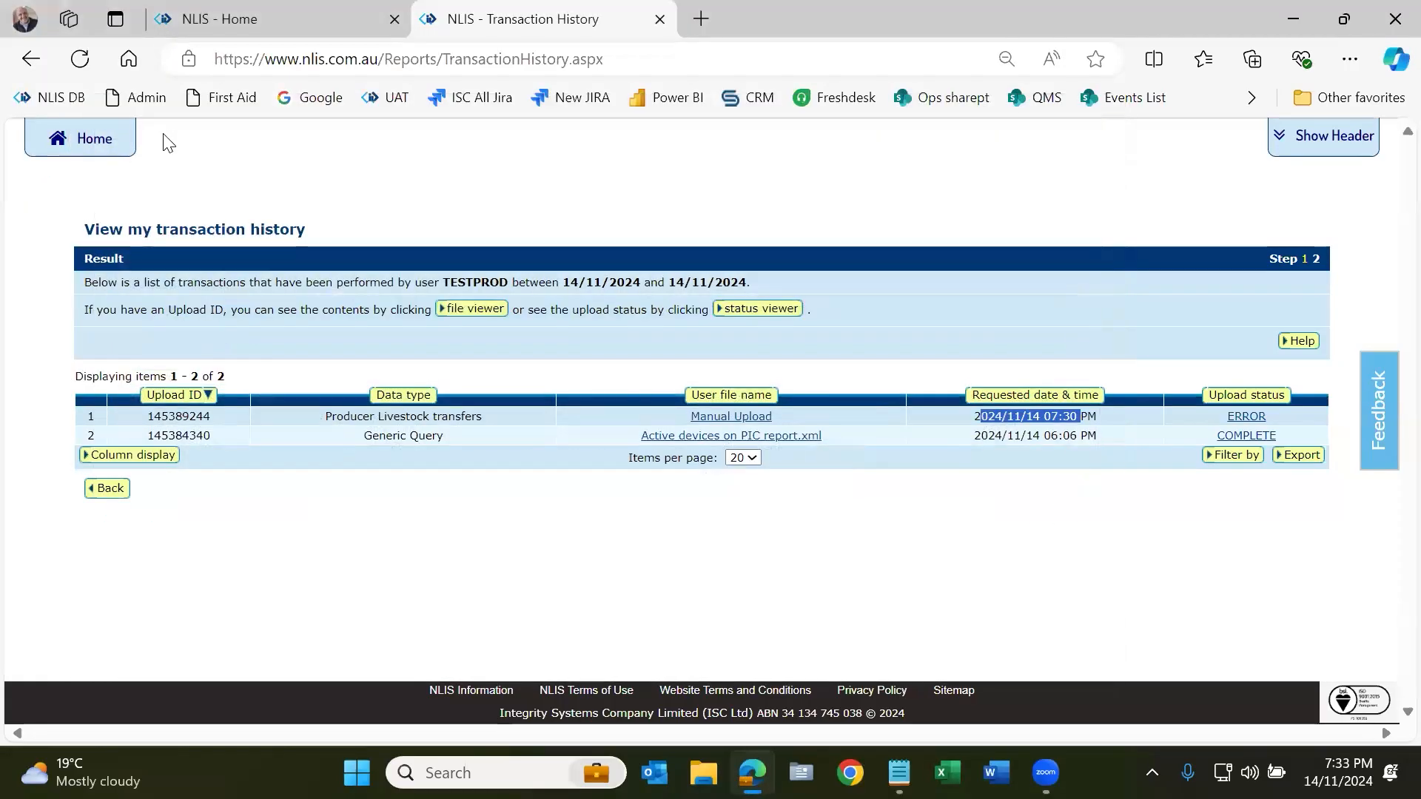
# Step: From Producer home, open the 'View devices on my property' reports page
pyautogui.click(95, 141)
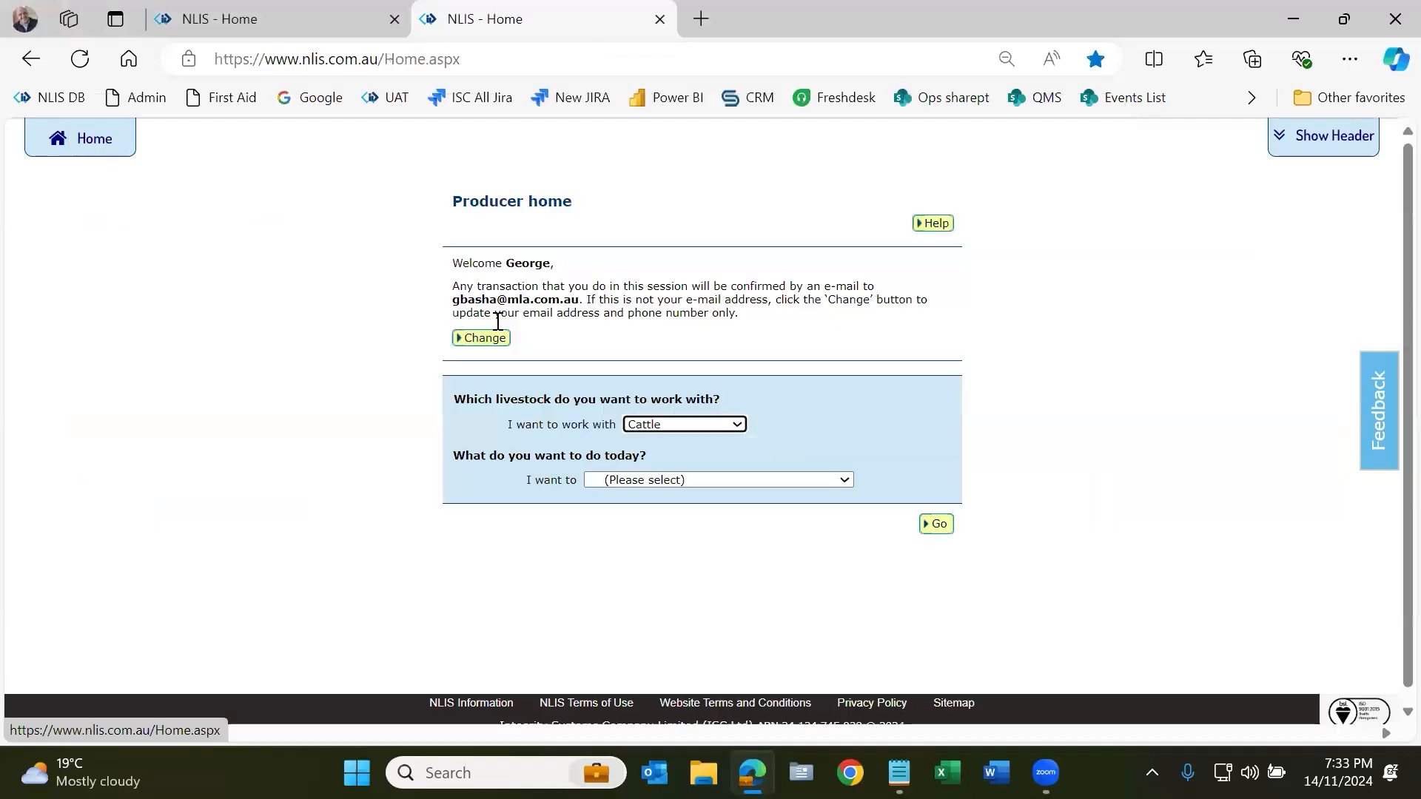
pyautogui.click(774, 479)
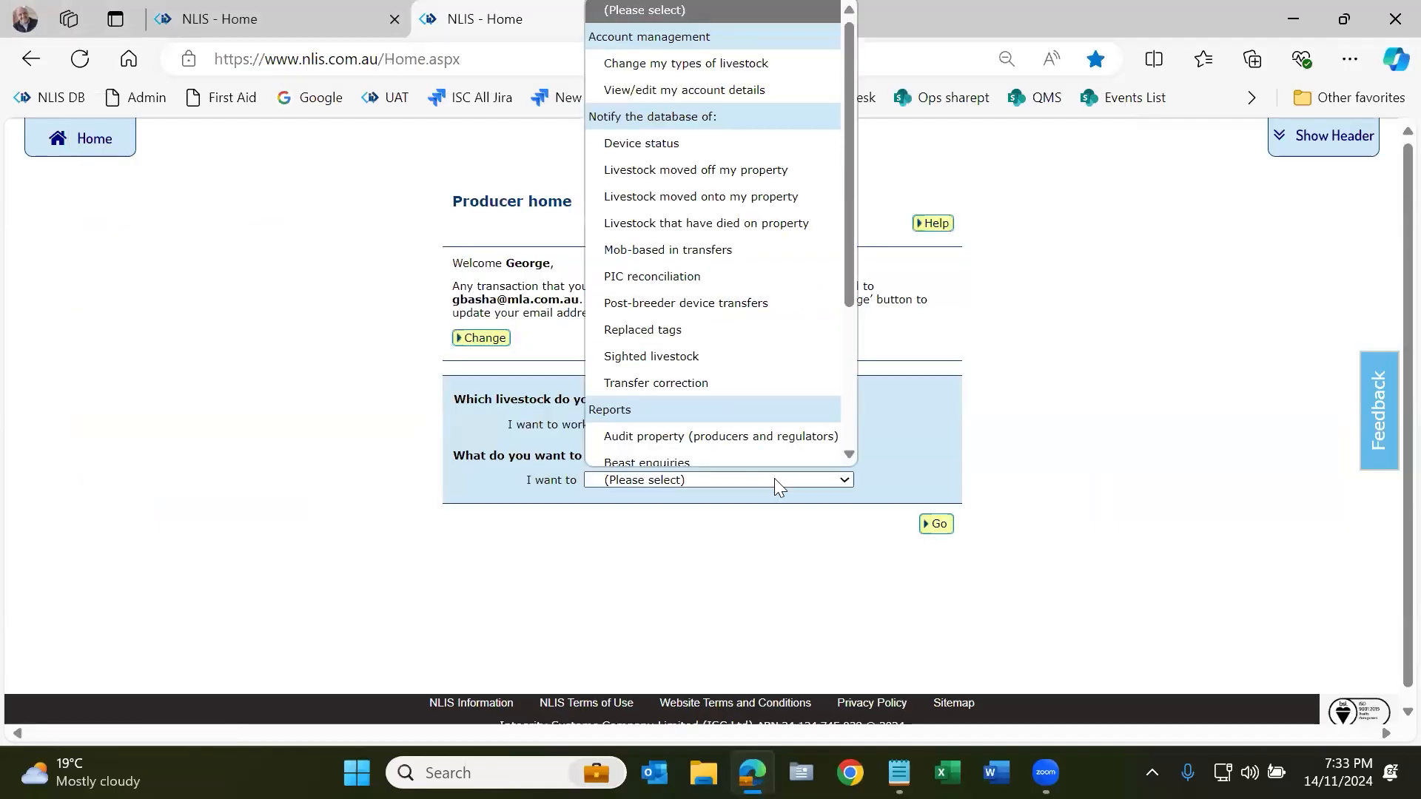
pyautogui.scroll(-1, 761, 401)
pyautogui.scroll(-2, 766, 409)
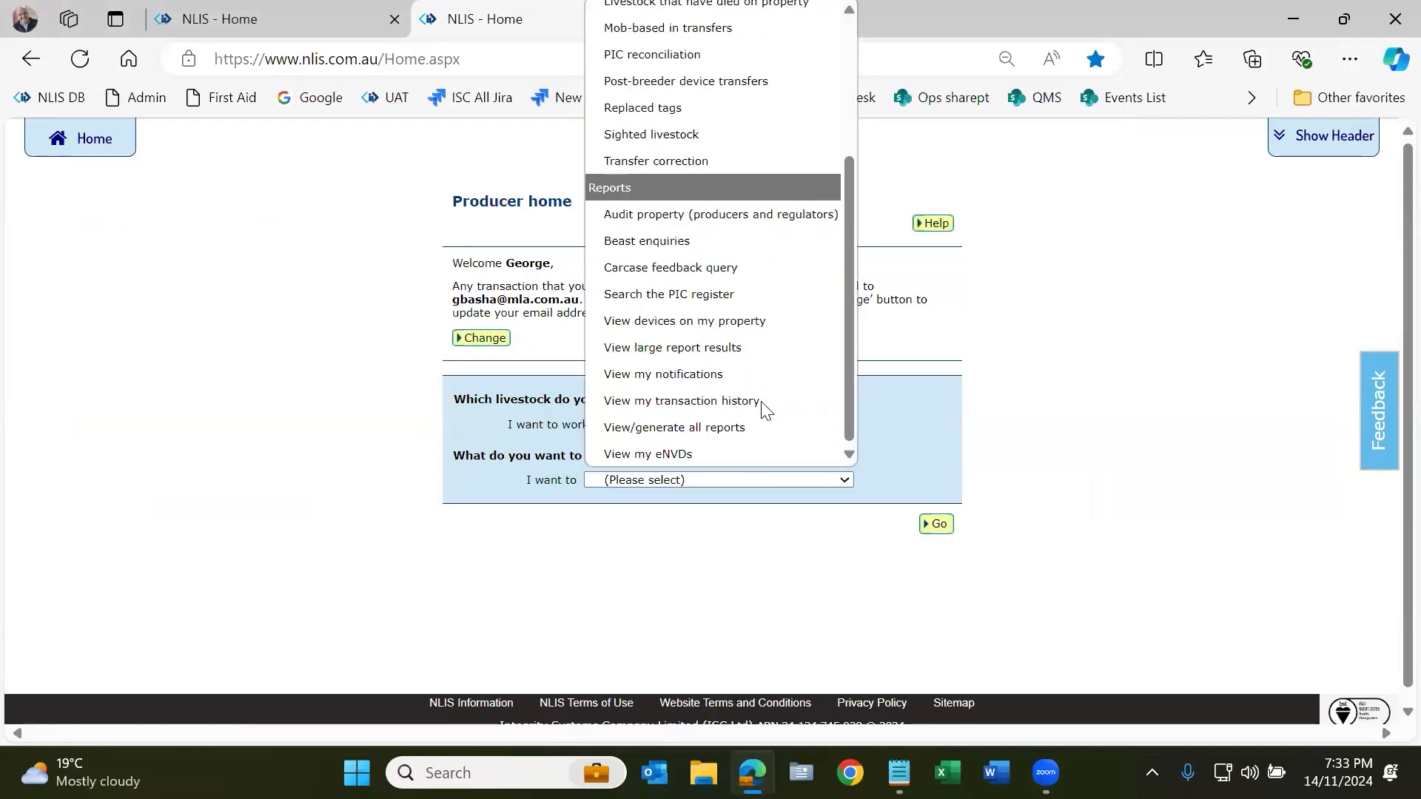
pyautogui.click(750, 324)
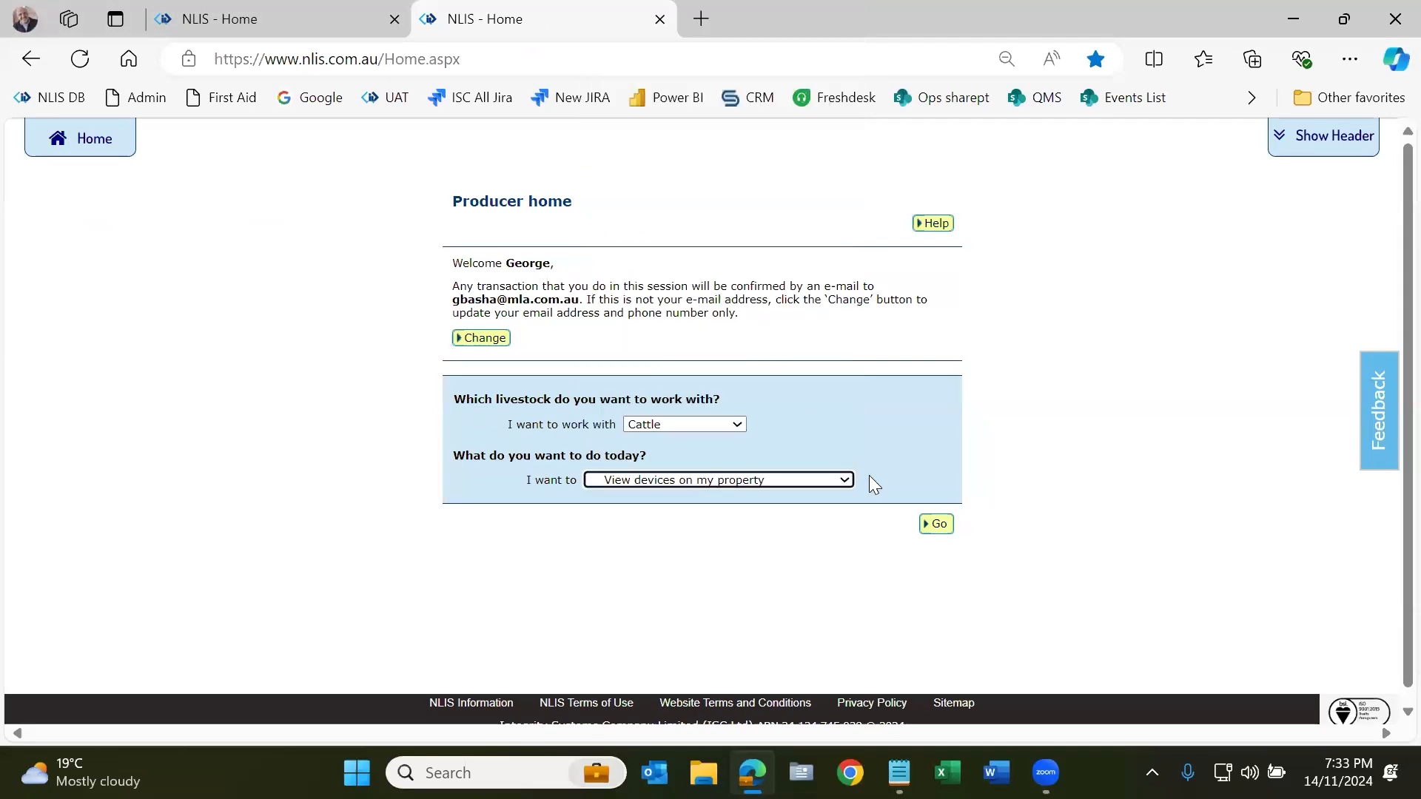
pyautogui.click(939, 525)
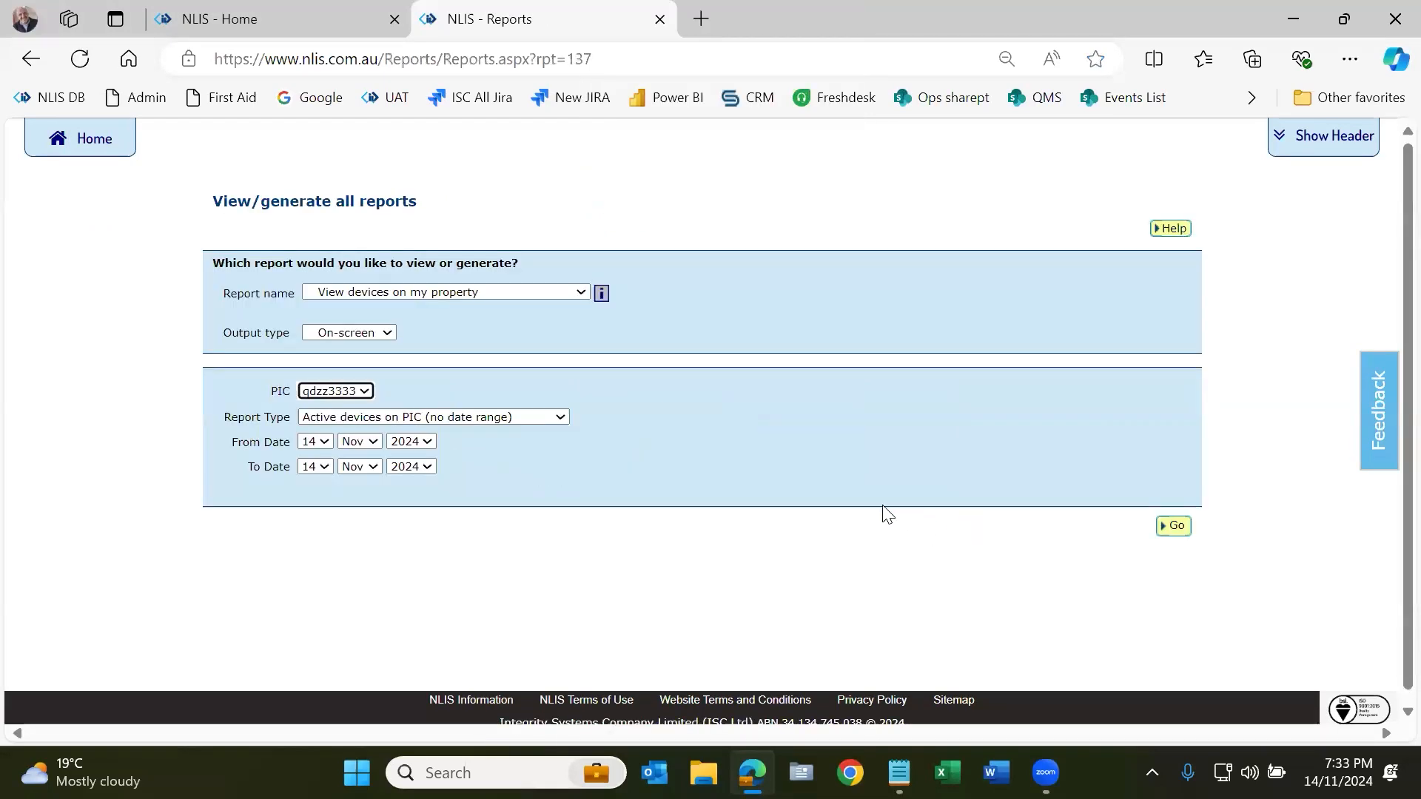
# Step: Run the 'Livestock moved off my property' report starting 14 Nov
pyautogui.click(477, 419)
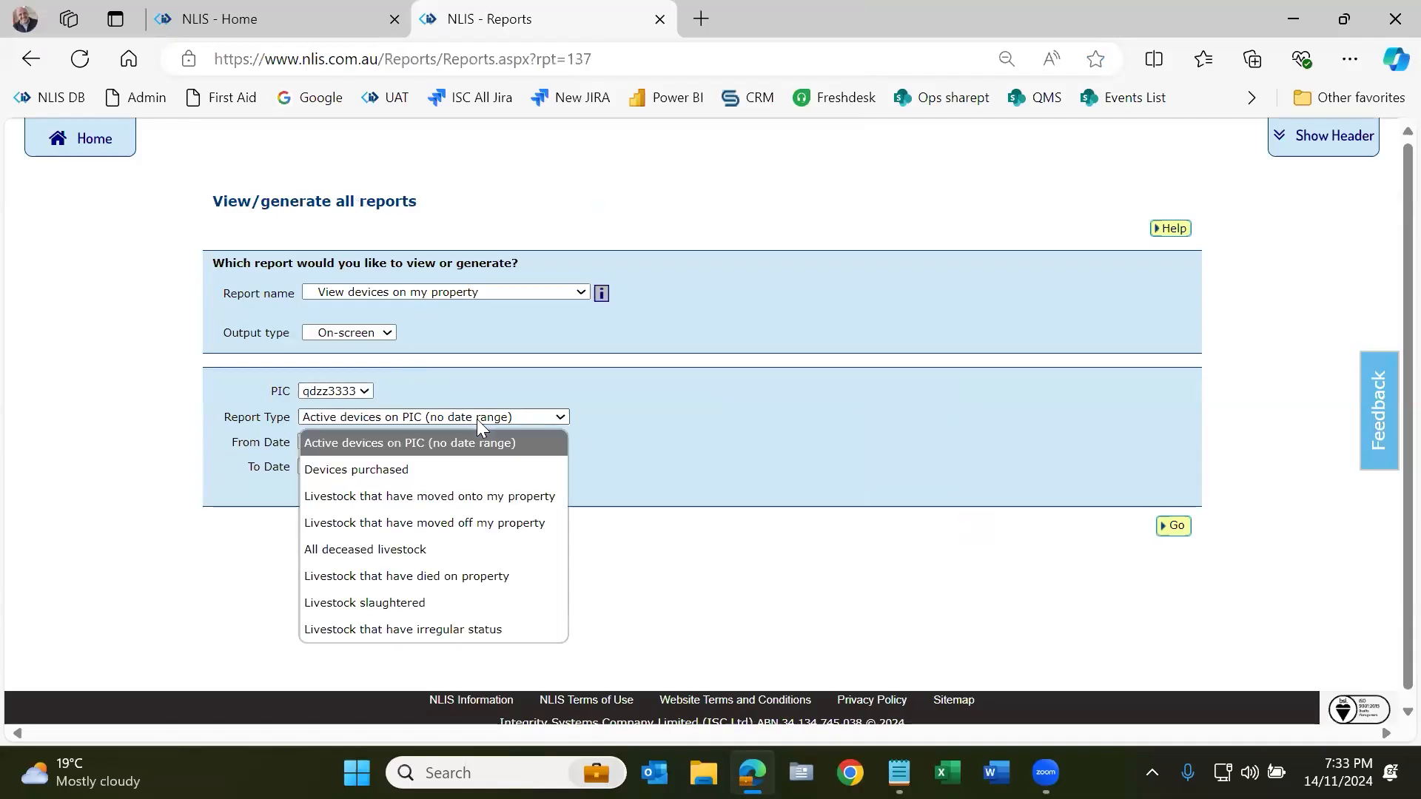
pyautogui.click(477, 524)
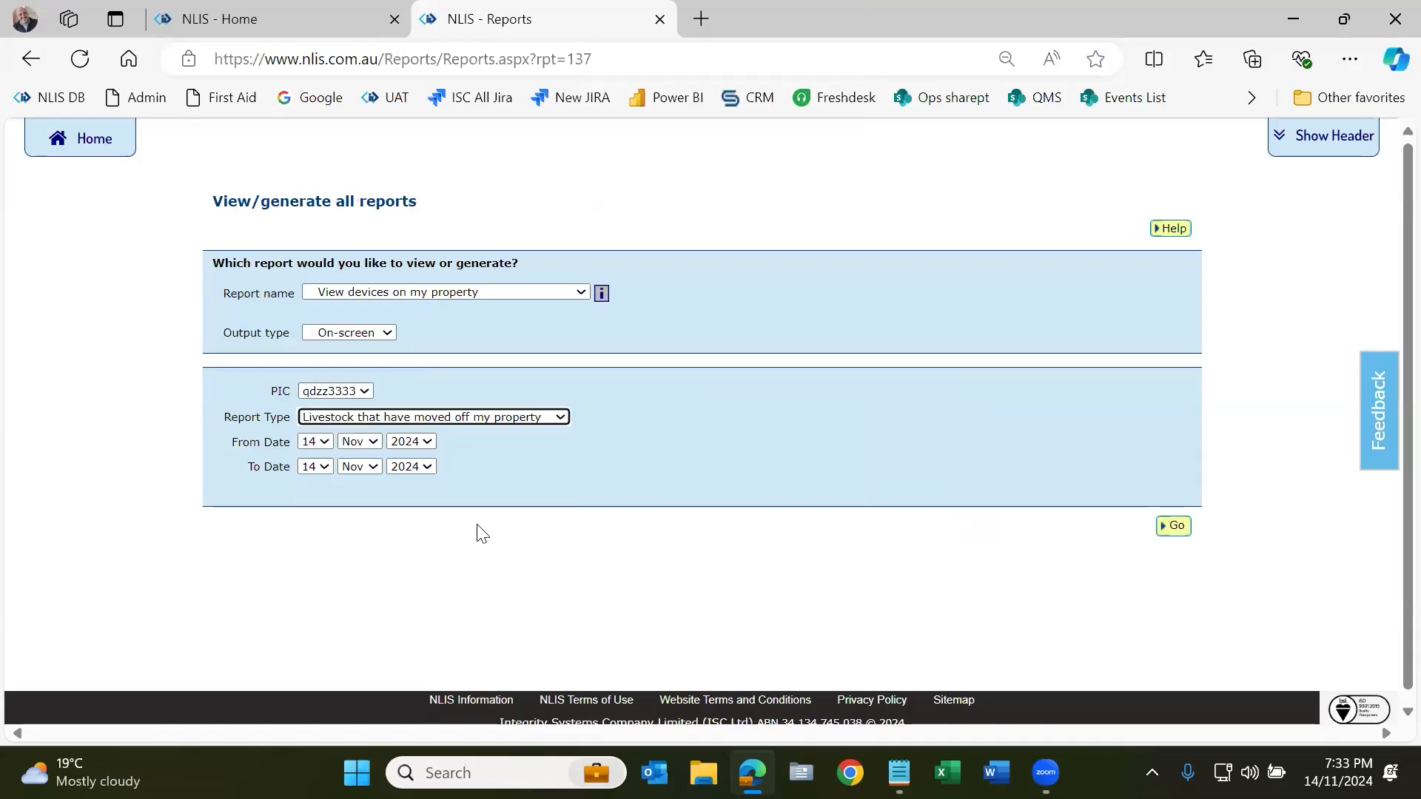
pyautogui.click(1176, 526)
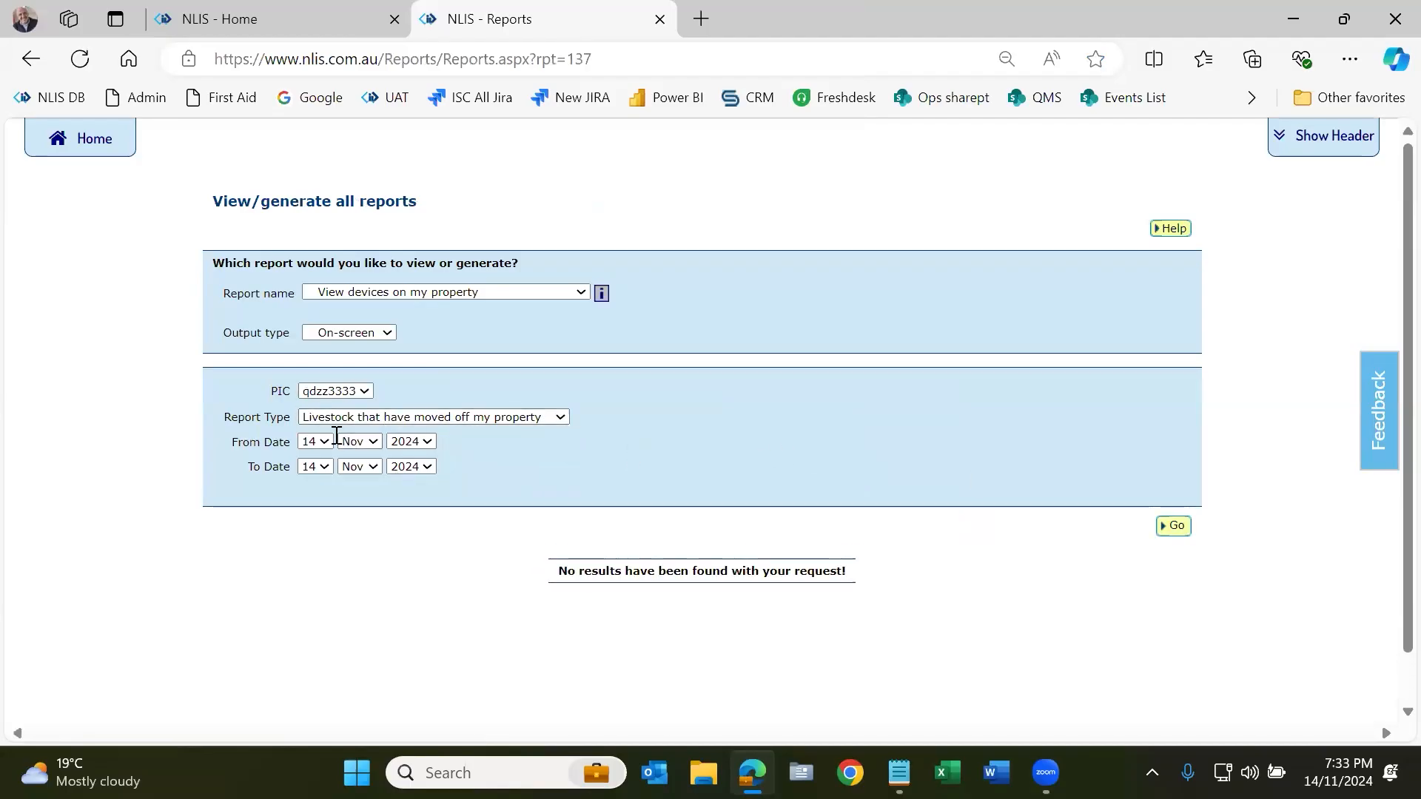
pyautogui.click(315, 442)
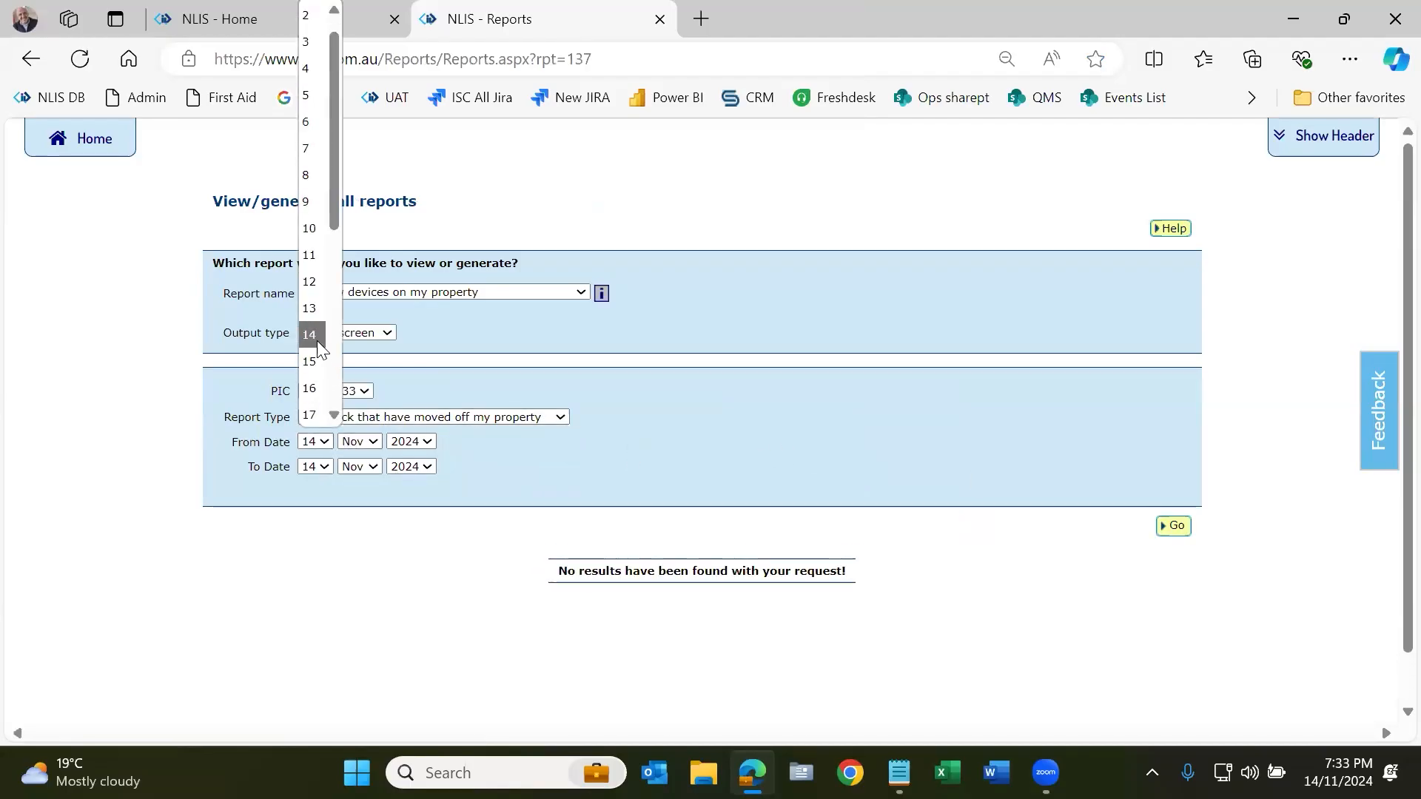
pyautogui.click(316, 340)
pyautogui.click(1175, 527)
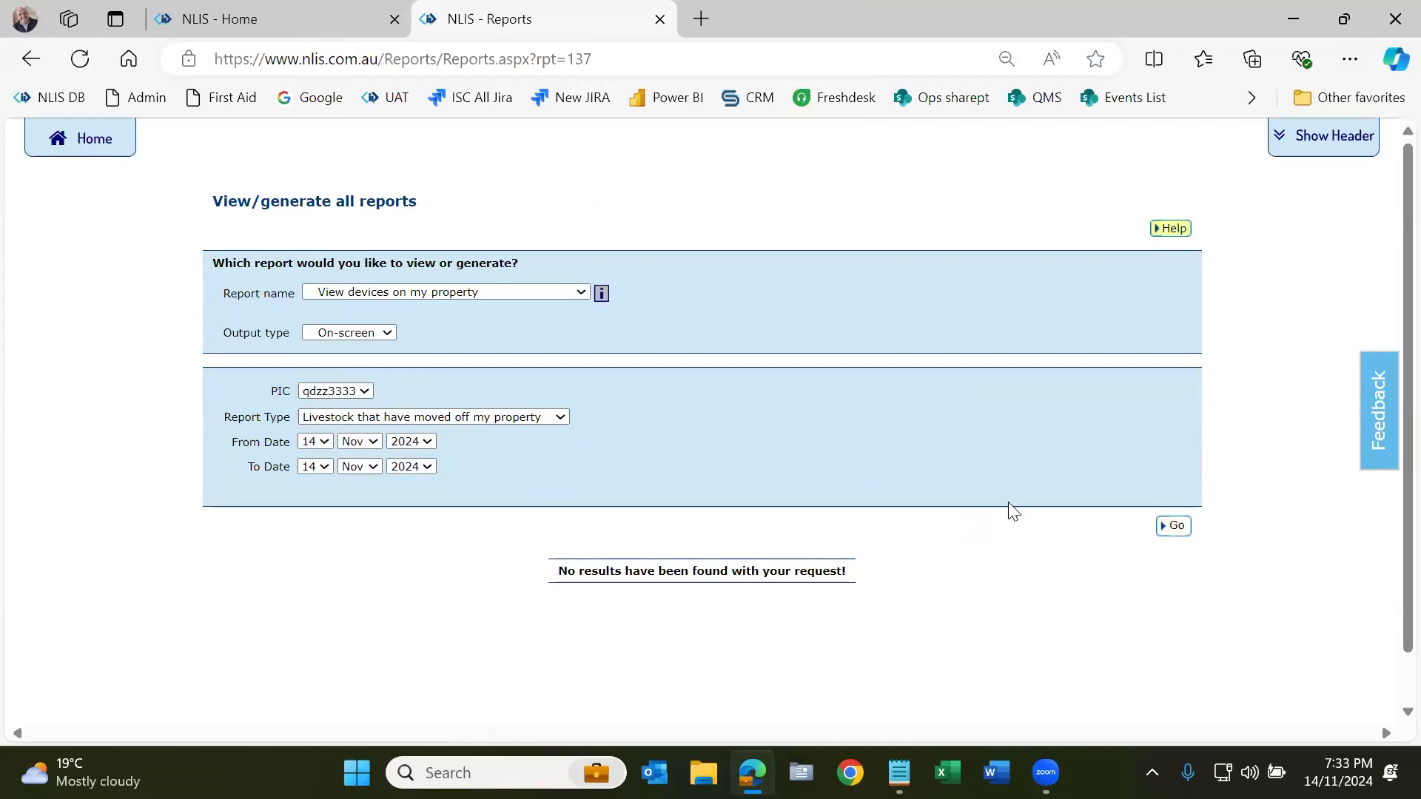
# Step: Rerun the moved-off report from 12 Nov, which returns no results
pyautogui.click(315, 442)
pyautogui.click(313, 309)
pyautogui.click(1175, 527)
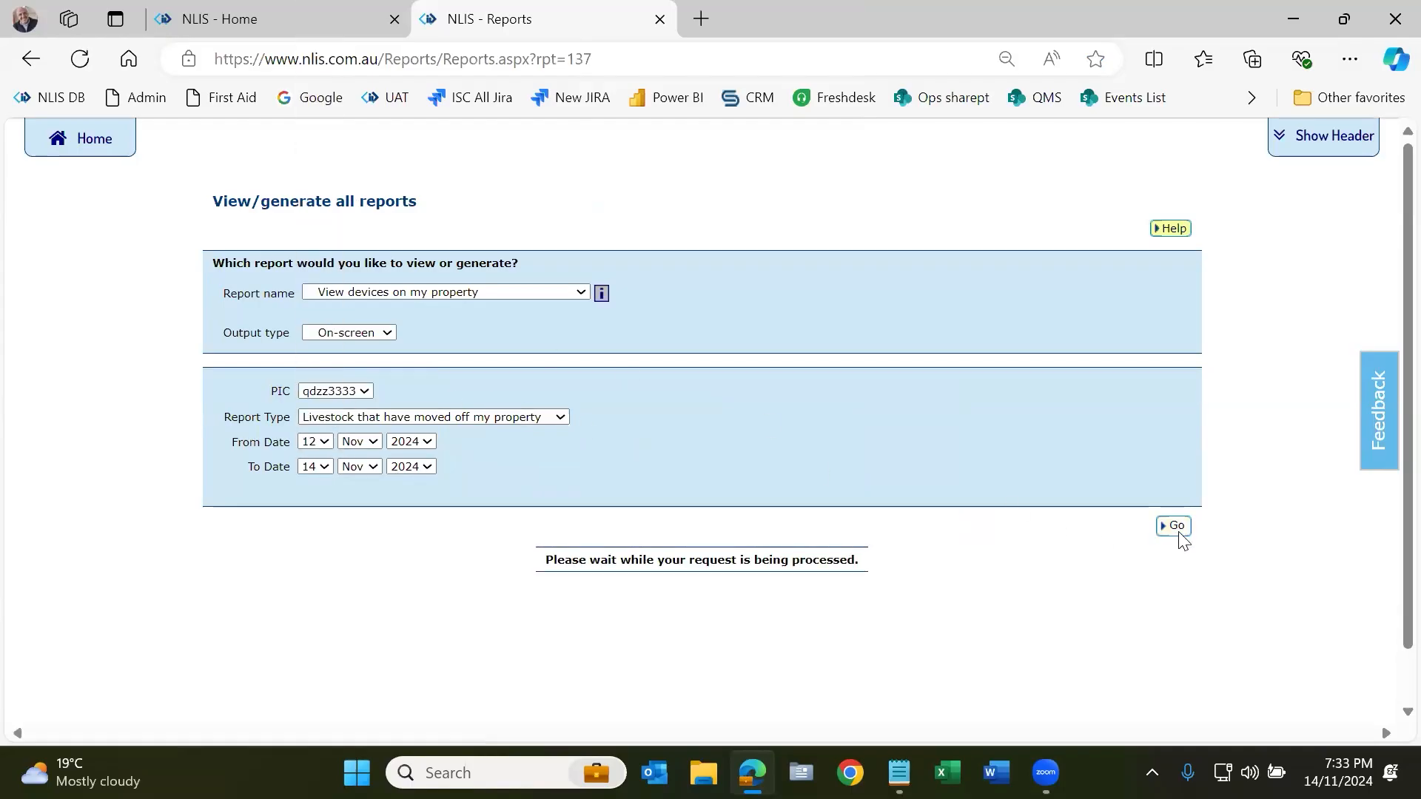
pyautogui.click(456, 292)
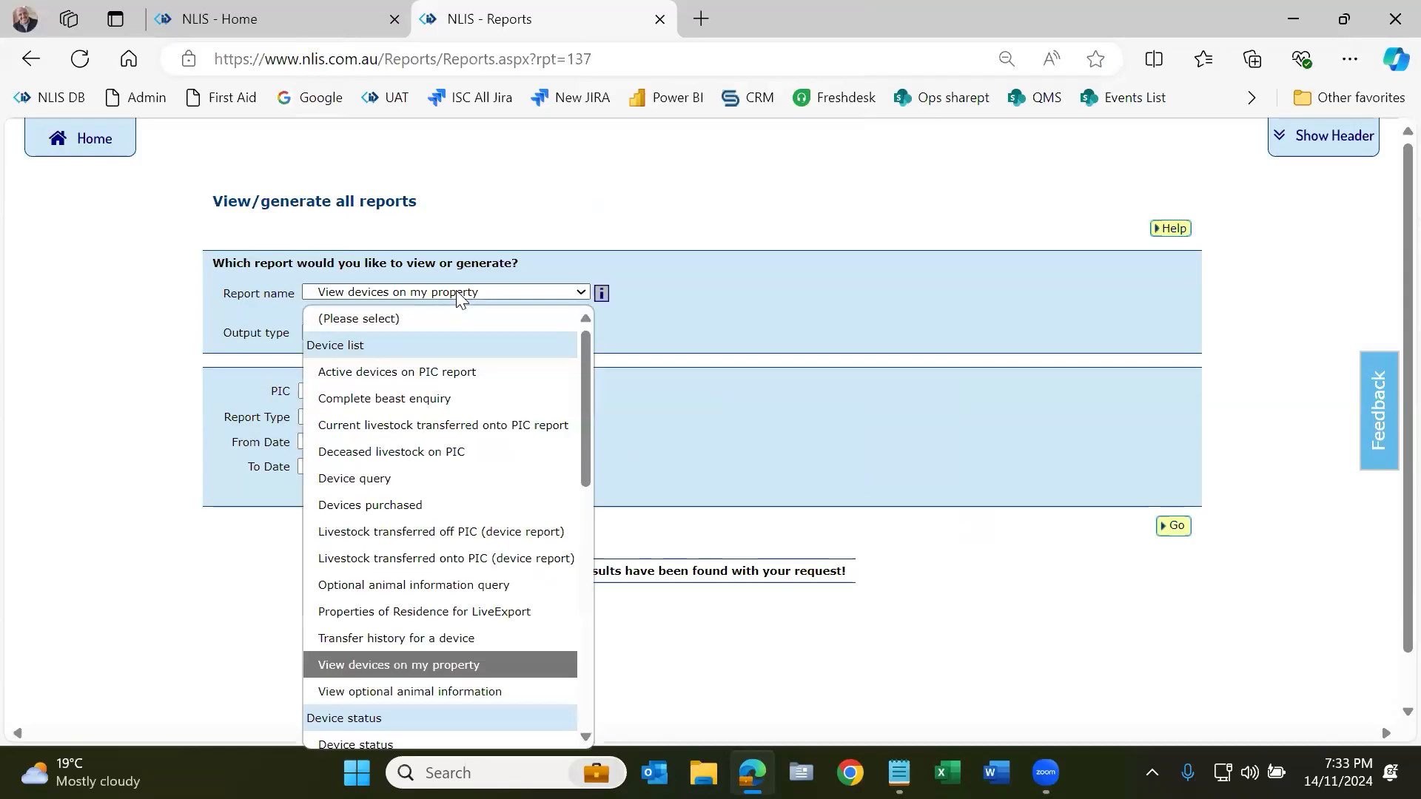
# Step: Run the 'Livestock transferred onto PIC (device report)' and find waybill 4123456
pyautogui.click(480, 555)
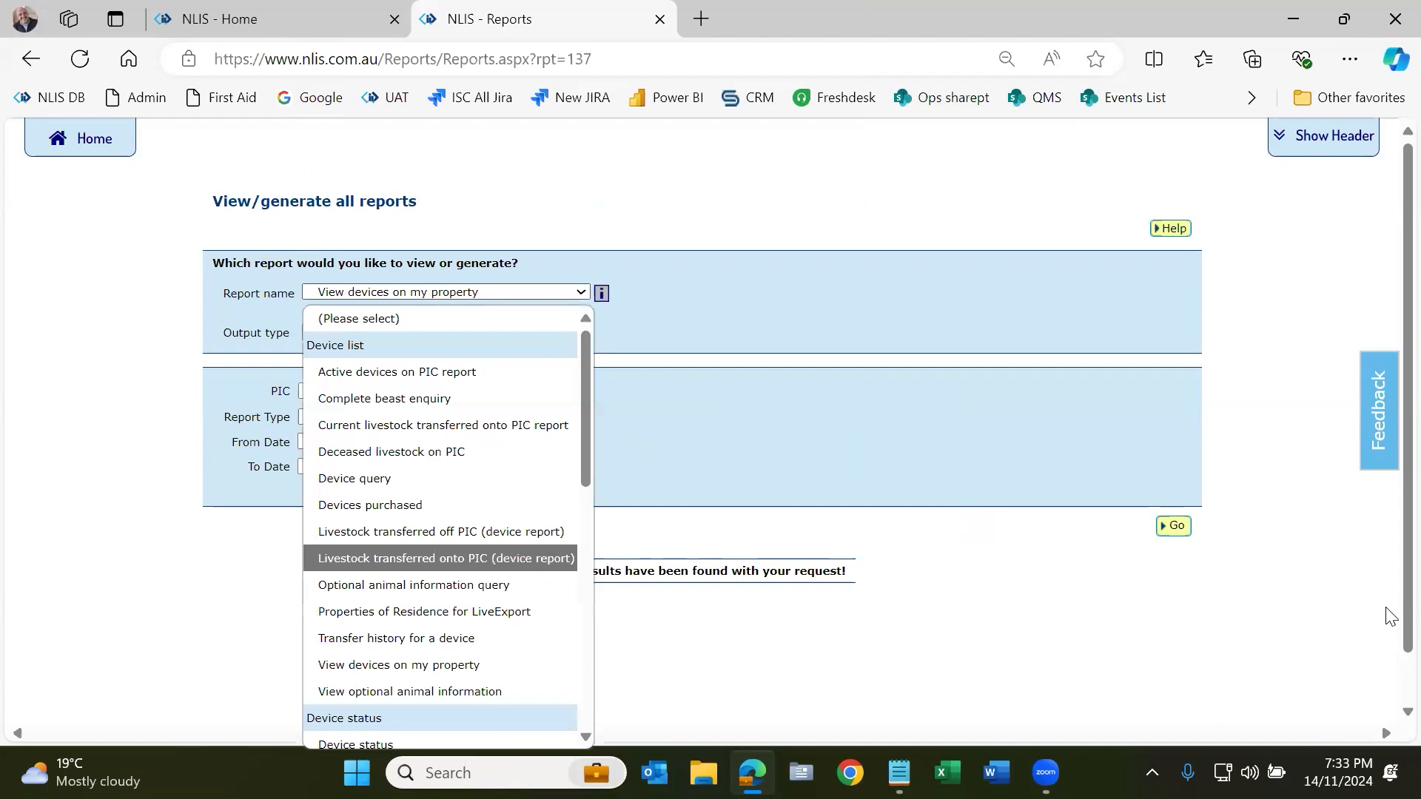
pyautogui.click(1171, 526)
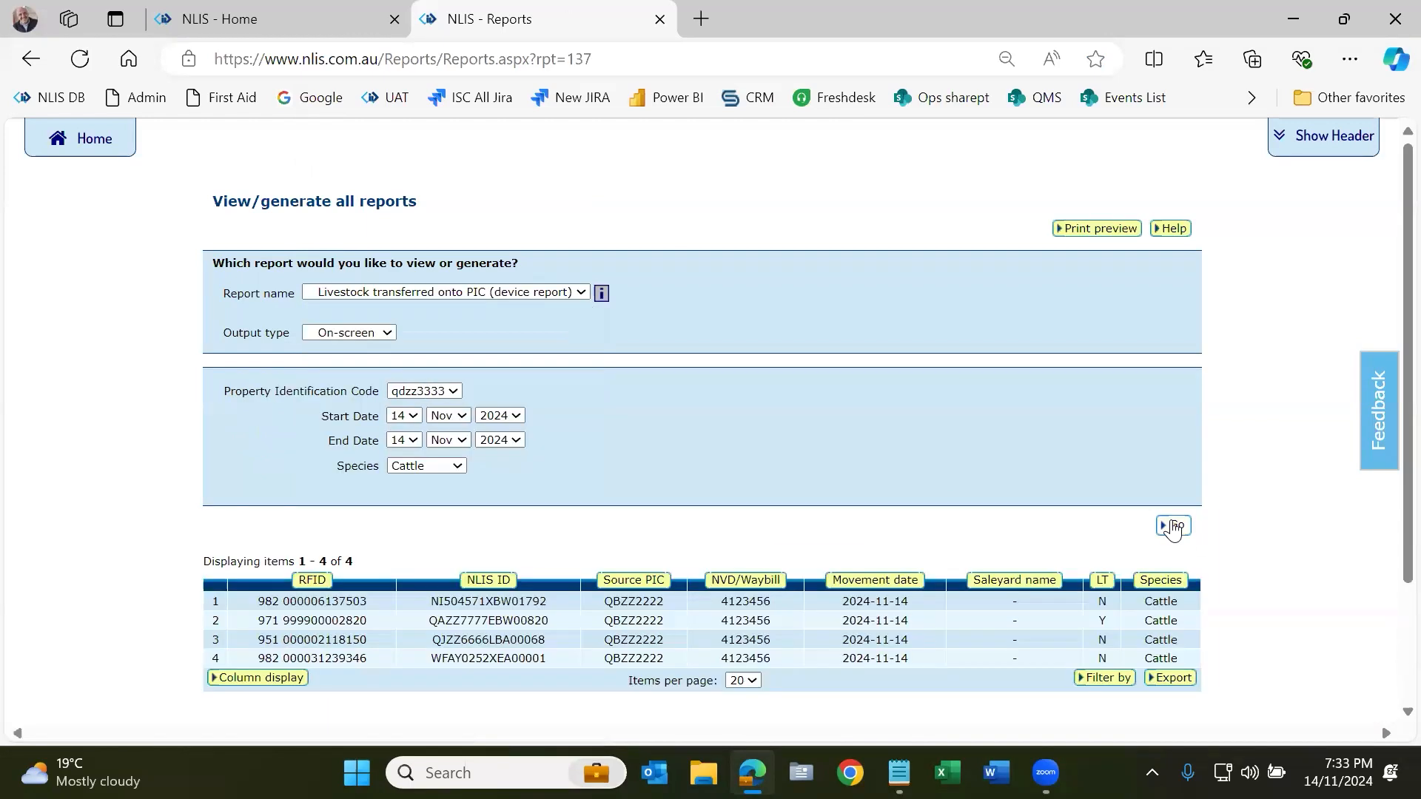
pyautogui.scroll(-1, 783, 527)
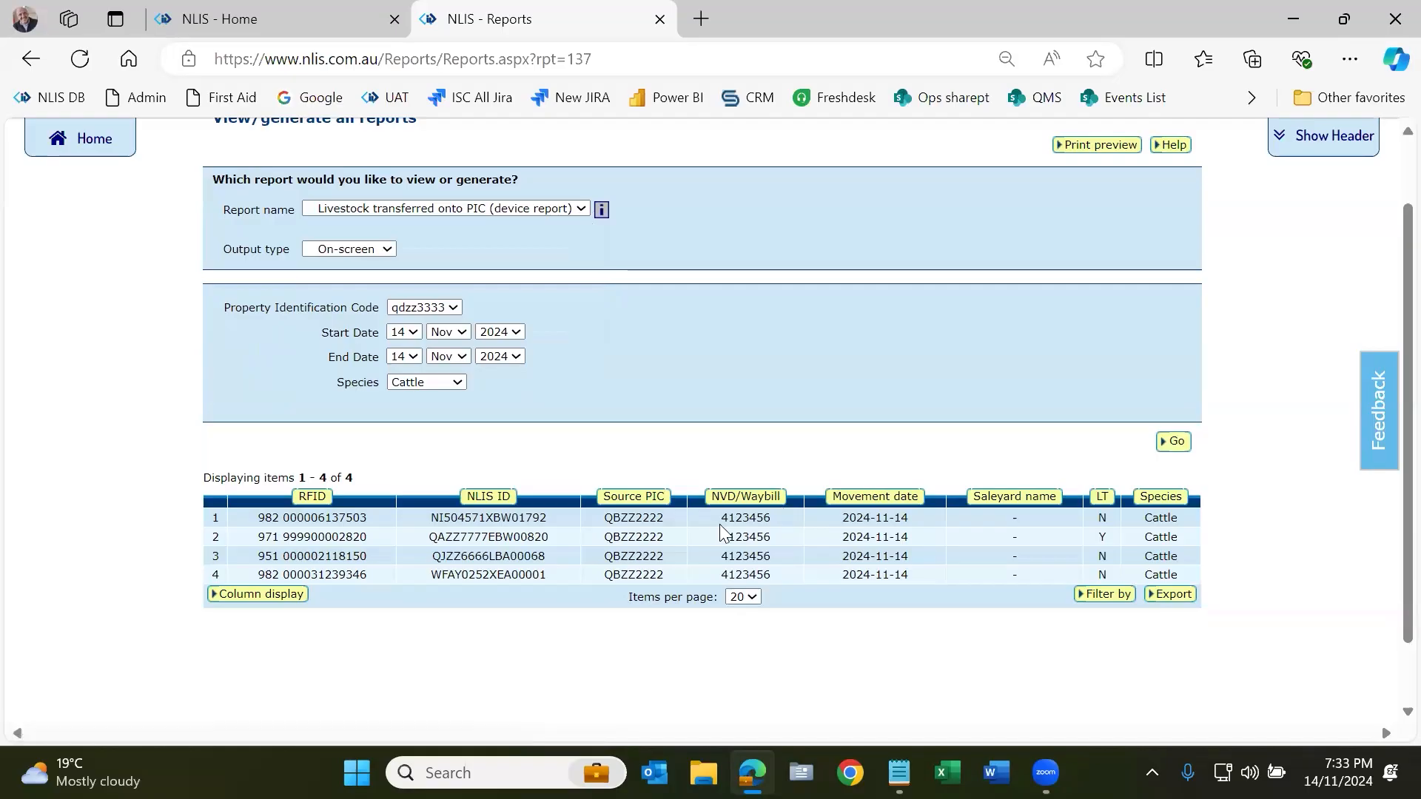
pyautogui.moveTo(719, 523); pyautogui.dragTo(772, 518)
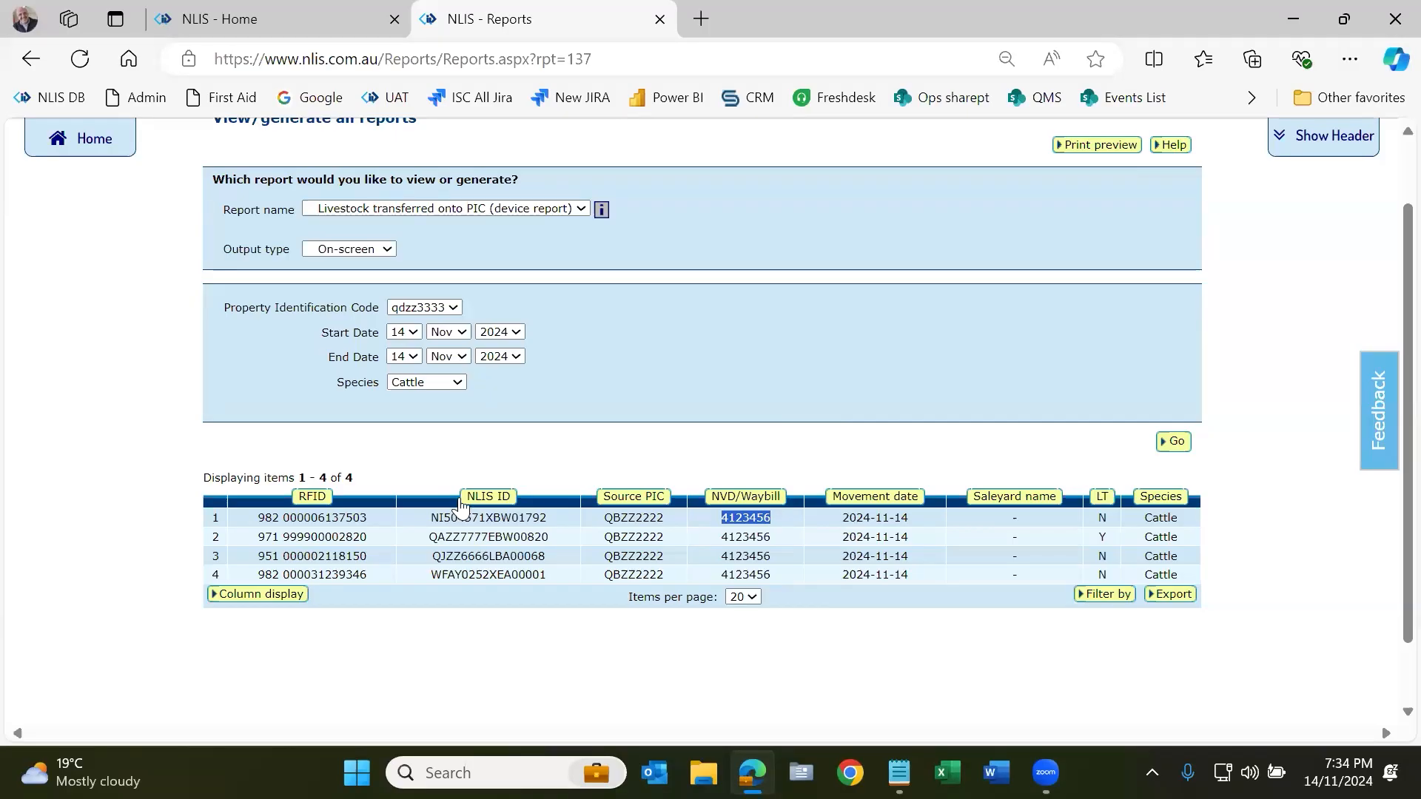
pyautogui.scroll(1, 503, 244)
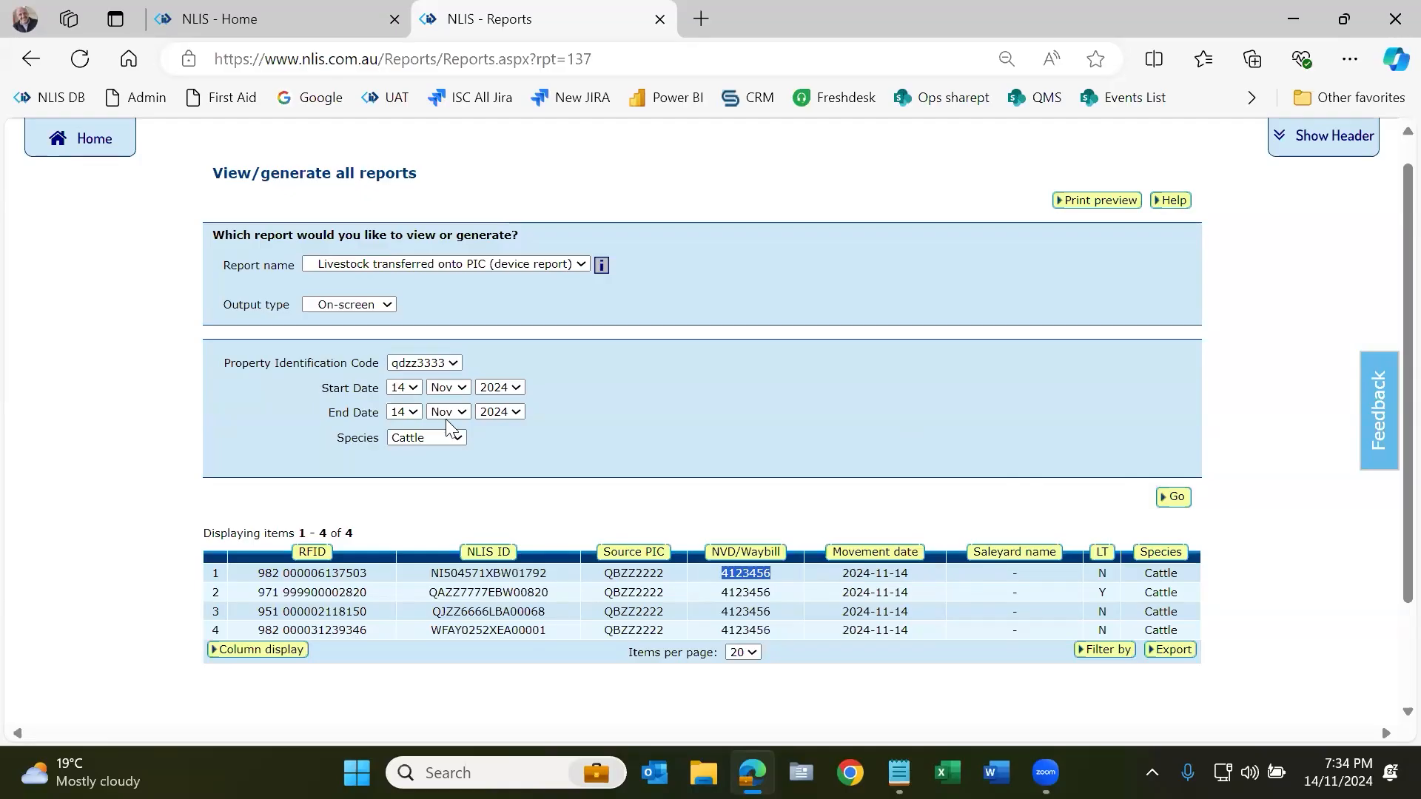
# Step: Rerun the report from 9 Nov, listing 25 devices, then return to Producer home
pyautogui.click(410, 392)
pyautogui.press('Up')
pyautogui.press('Up')
pyautogui.press('Up')
pyautogui.press('Up')
pyautogui.press('Up')
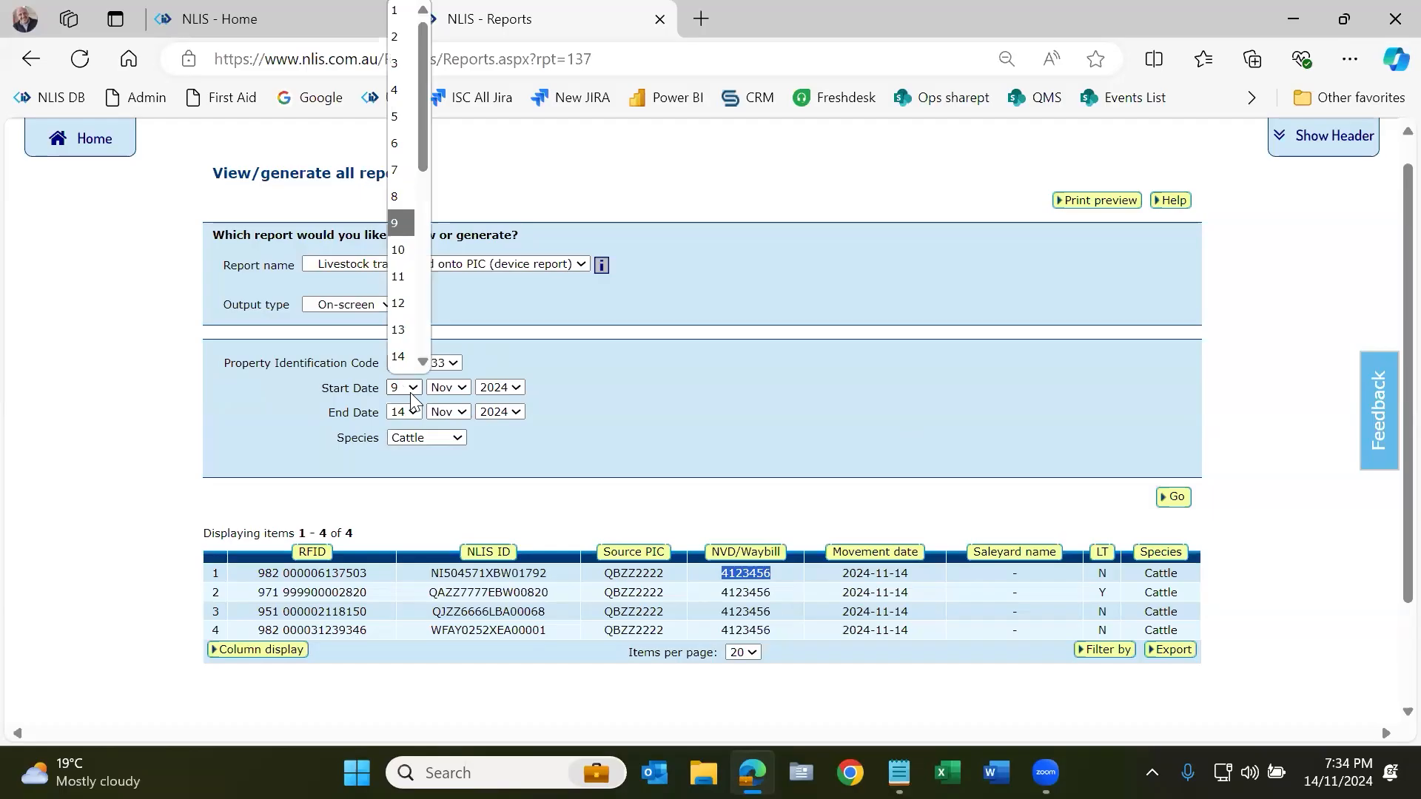
pyautogui.press('Return')
pyautogui.click(1172, 497)
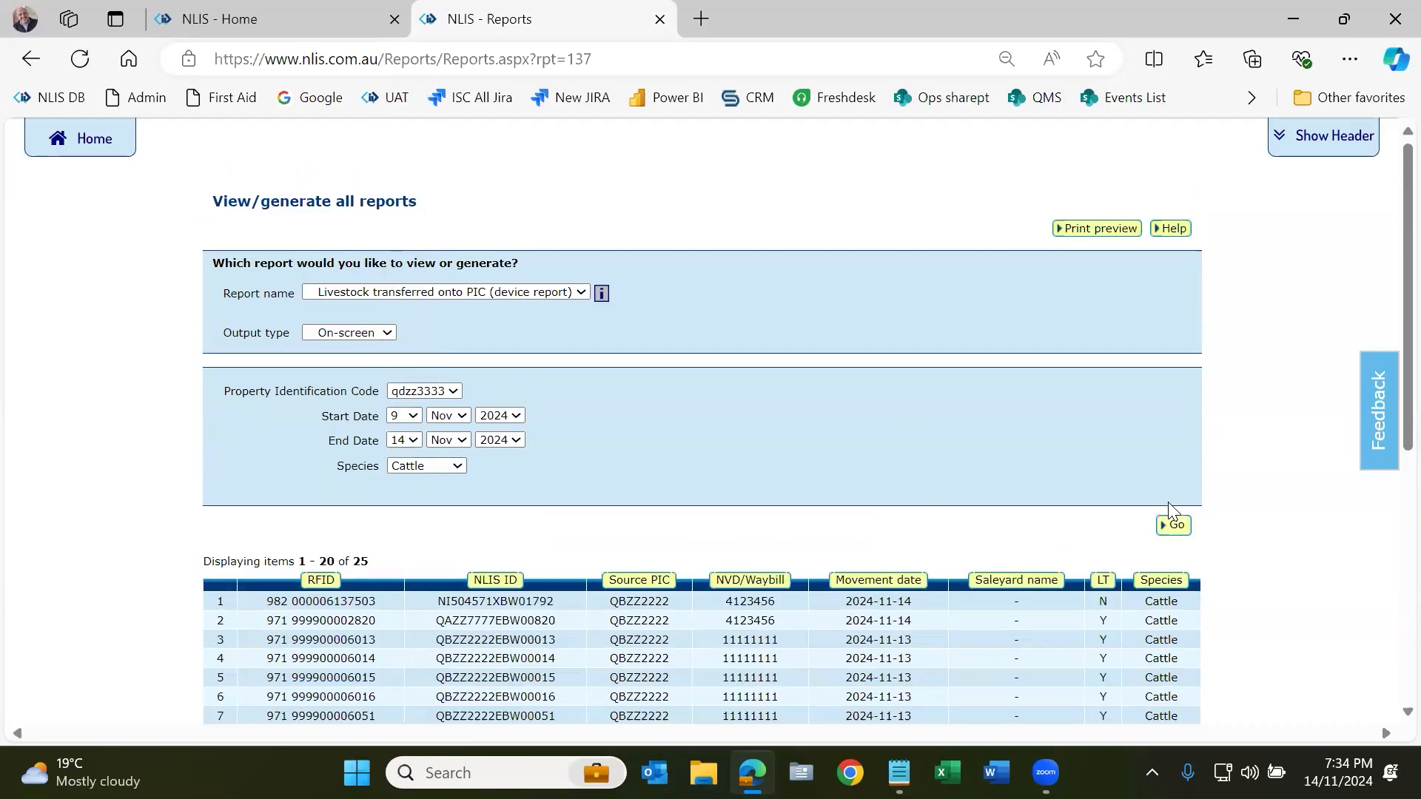
pyautogui.scroll(-1, 1169, 502)
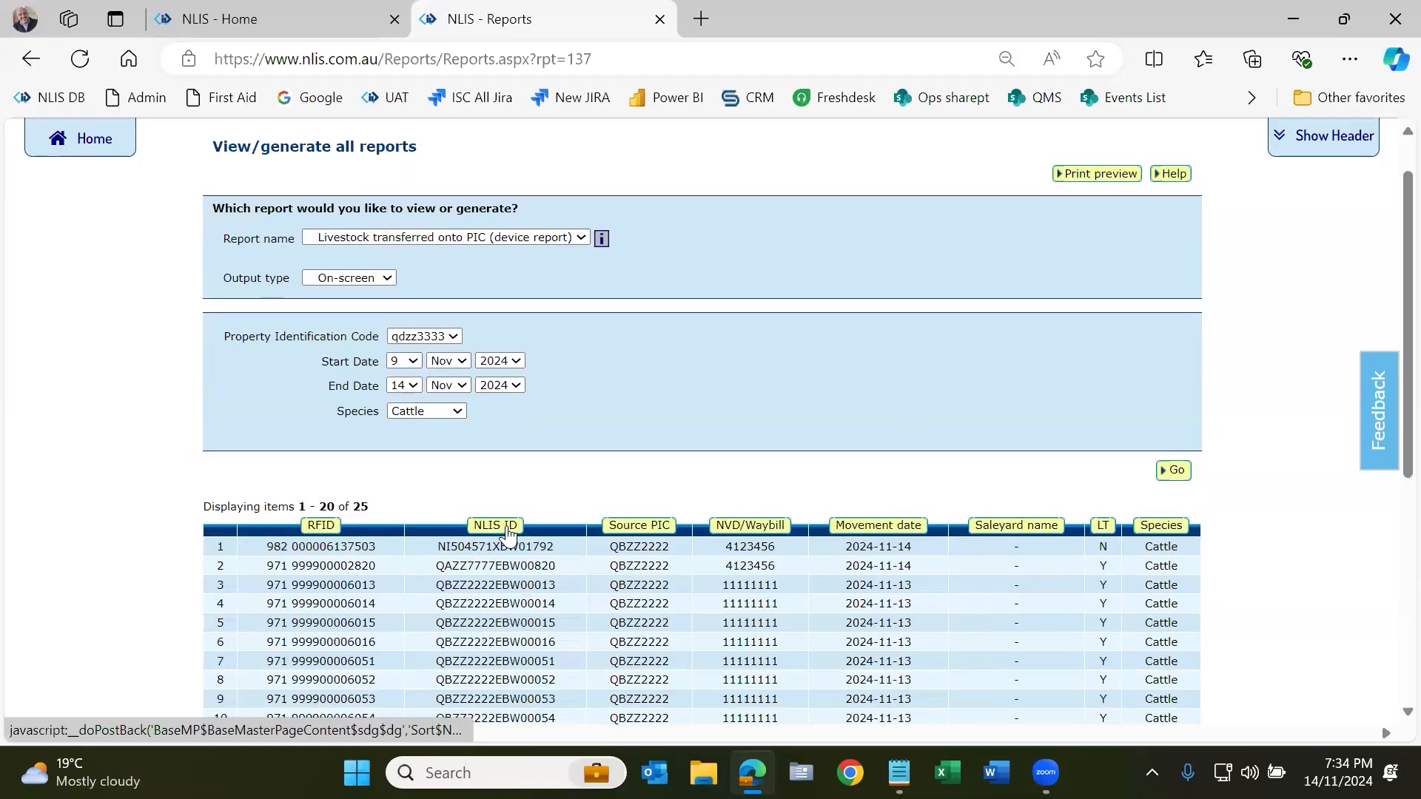
pyautogui.scroll(1, 506, 527)
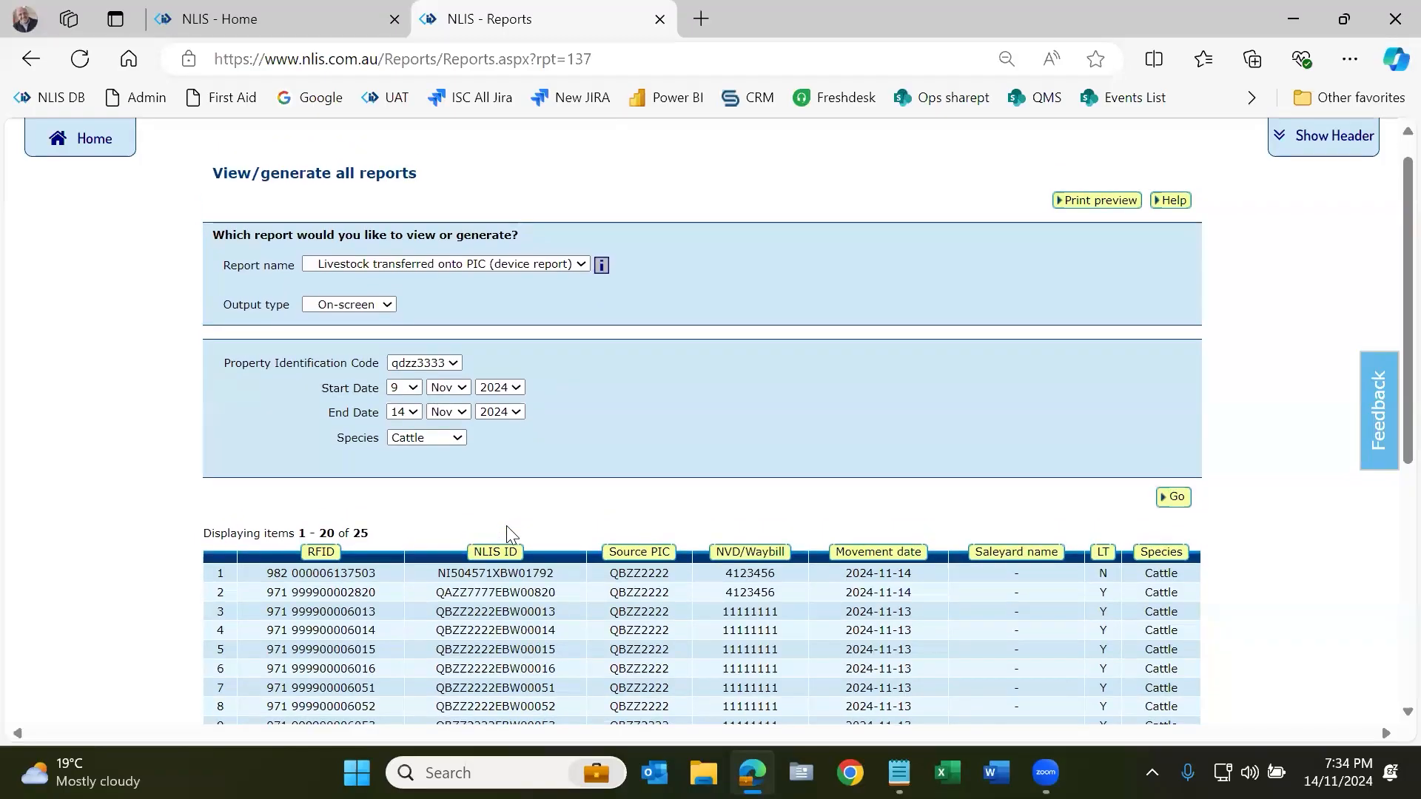
pyautogui.click(92, 152)
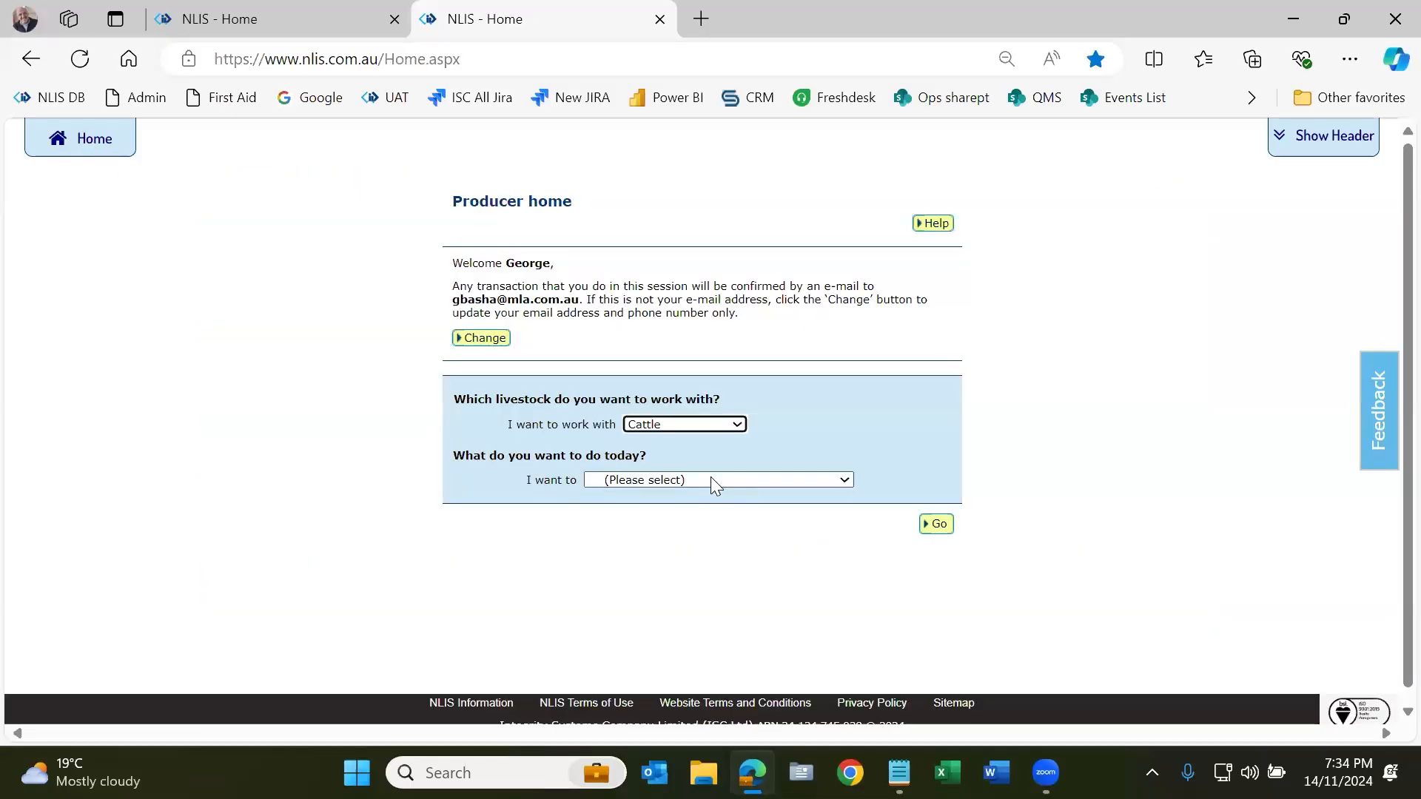
# Step: Choose Sheep (individual) and the 'Livestock moved onto my property' task, then proceed
pyautogui.click(711, 419)
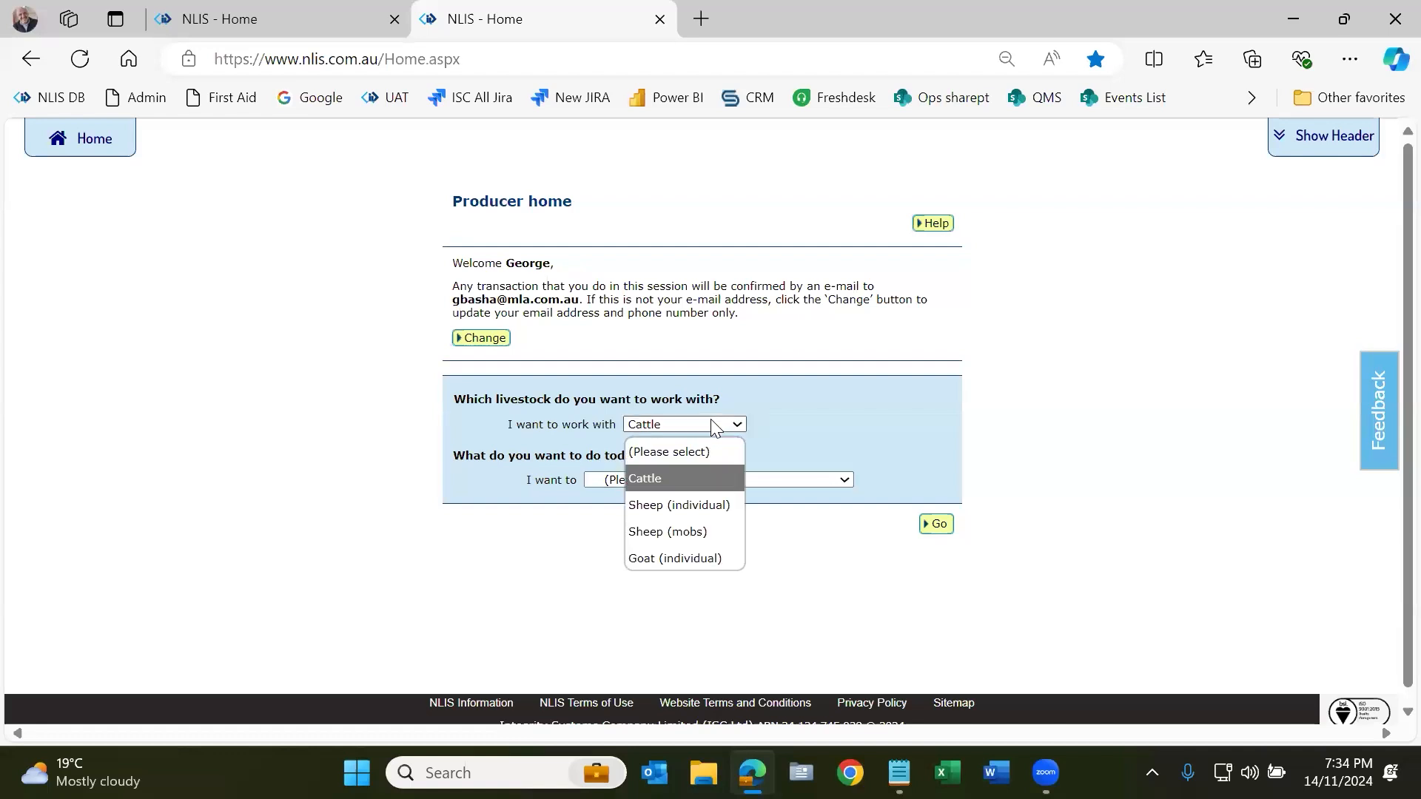
pyautogui.click(707, 506)
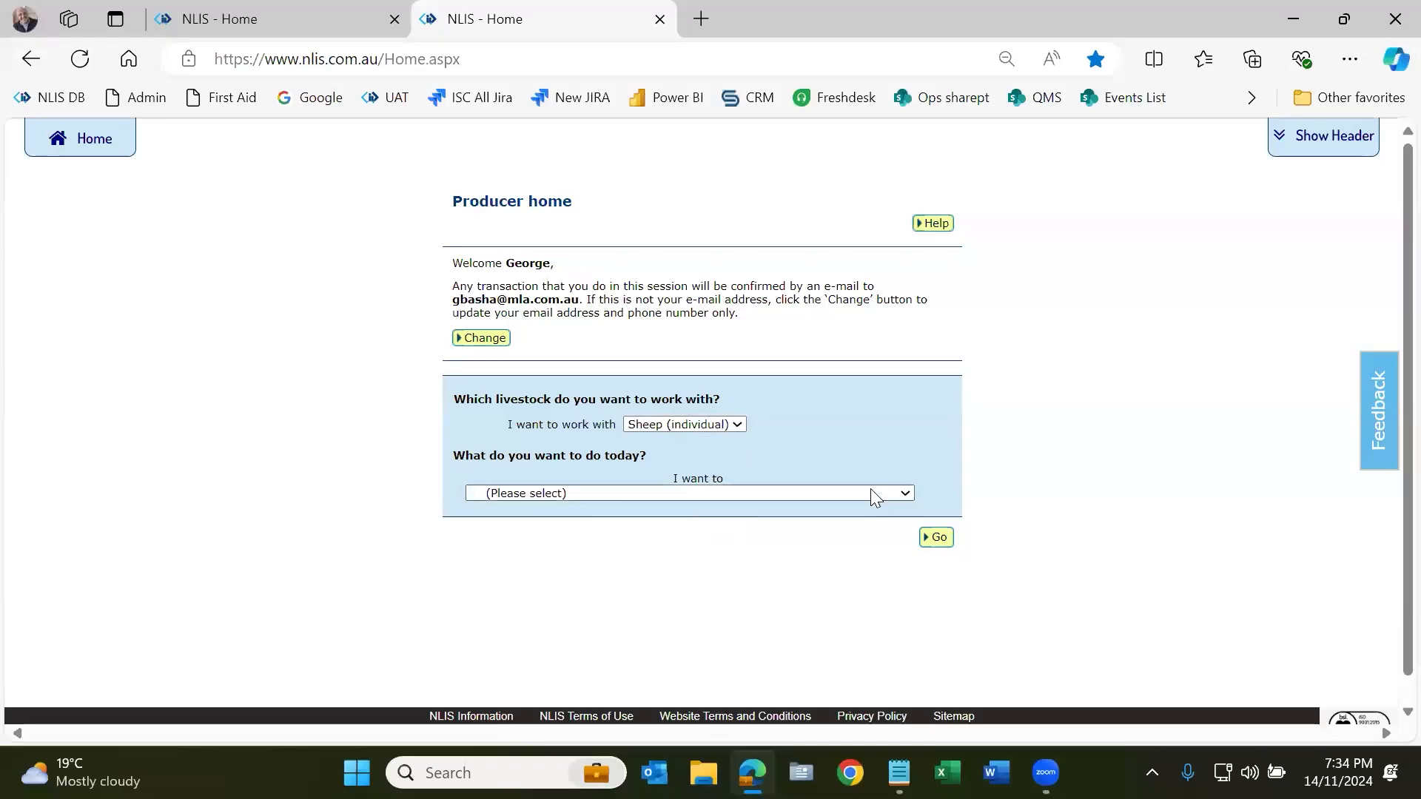
pyautogui.click(687, 495)
pyautogui.scroll(-1, 718, 310)
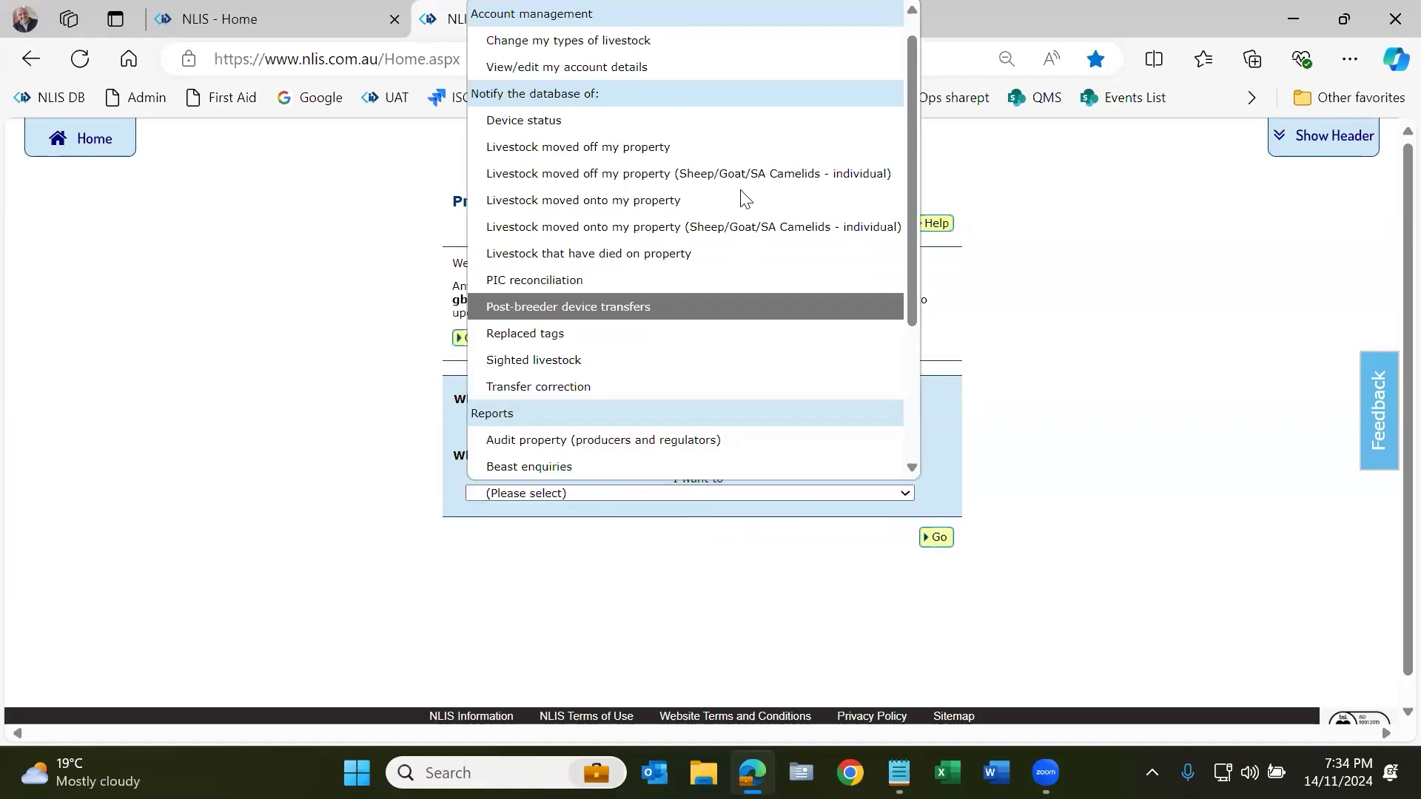
pyautogui.click(540, 226)
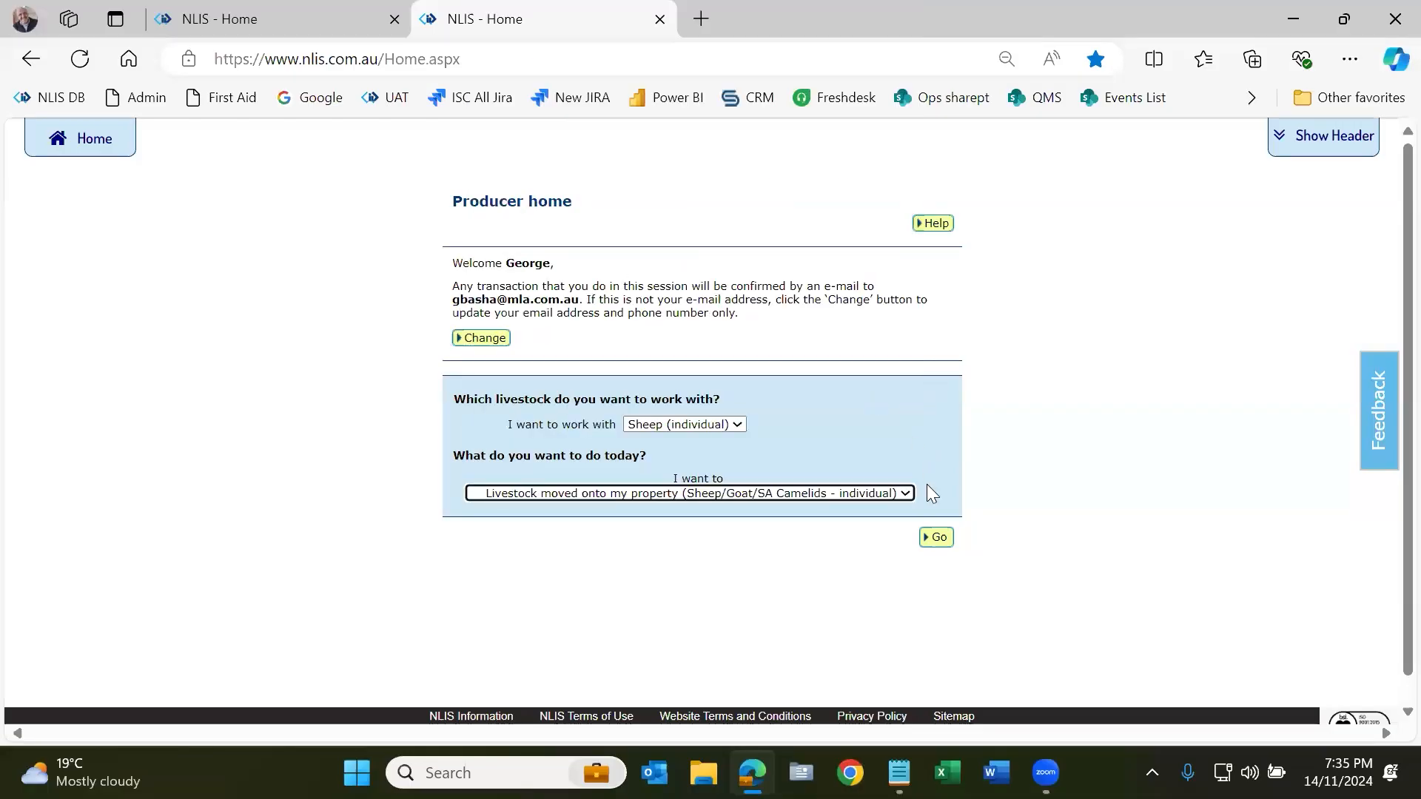
pyautogui.click(937, 537)
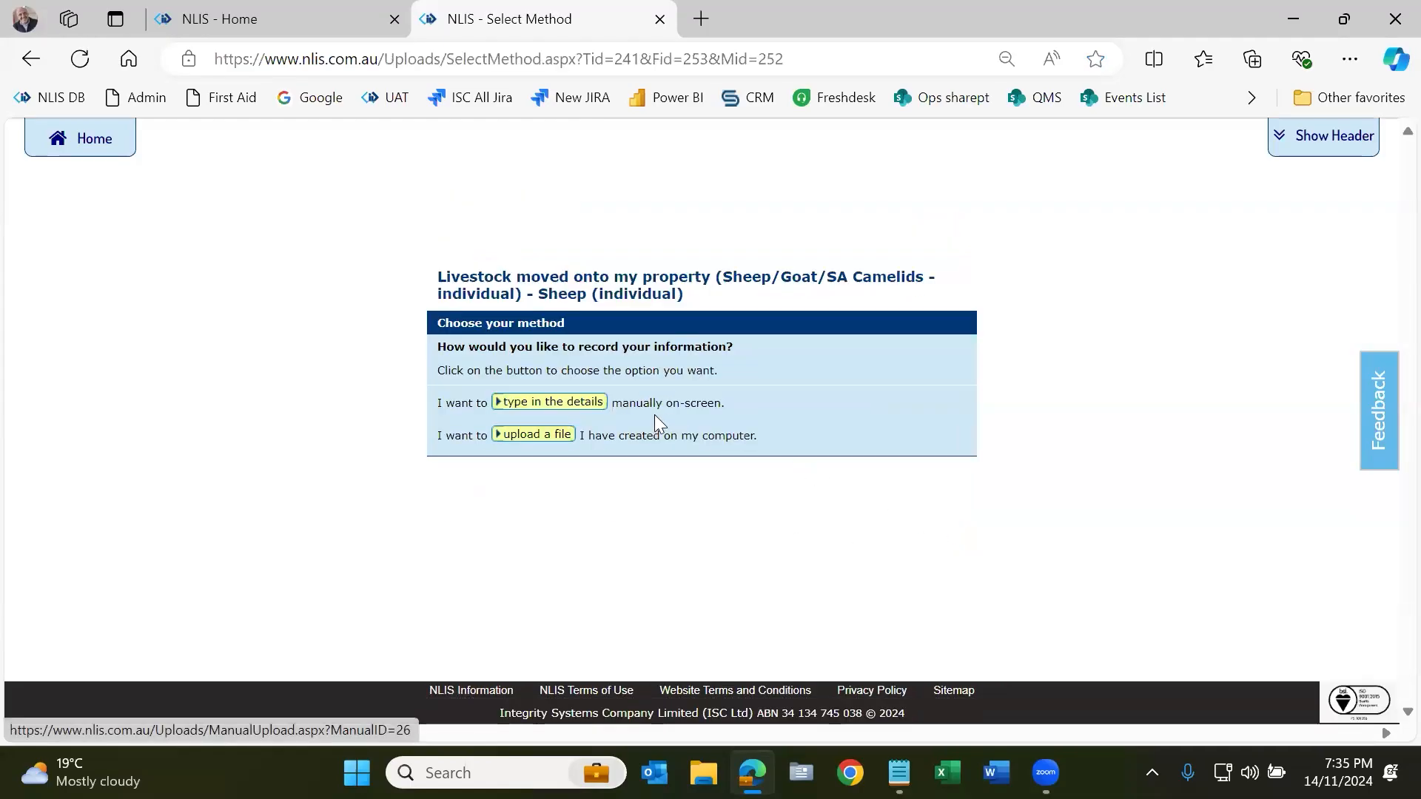
# Step: Choose manual entry and paste the five sheep device numbers copied from Notepad
pyautogui.click(585, 406)
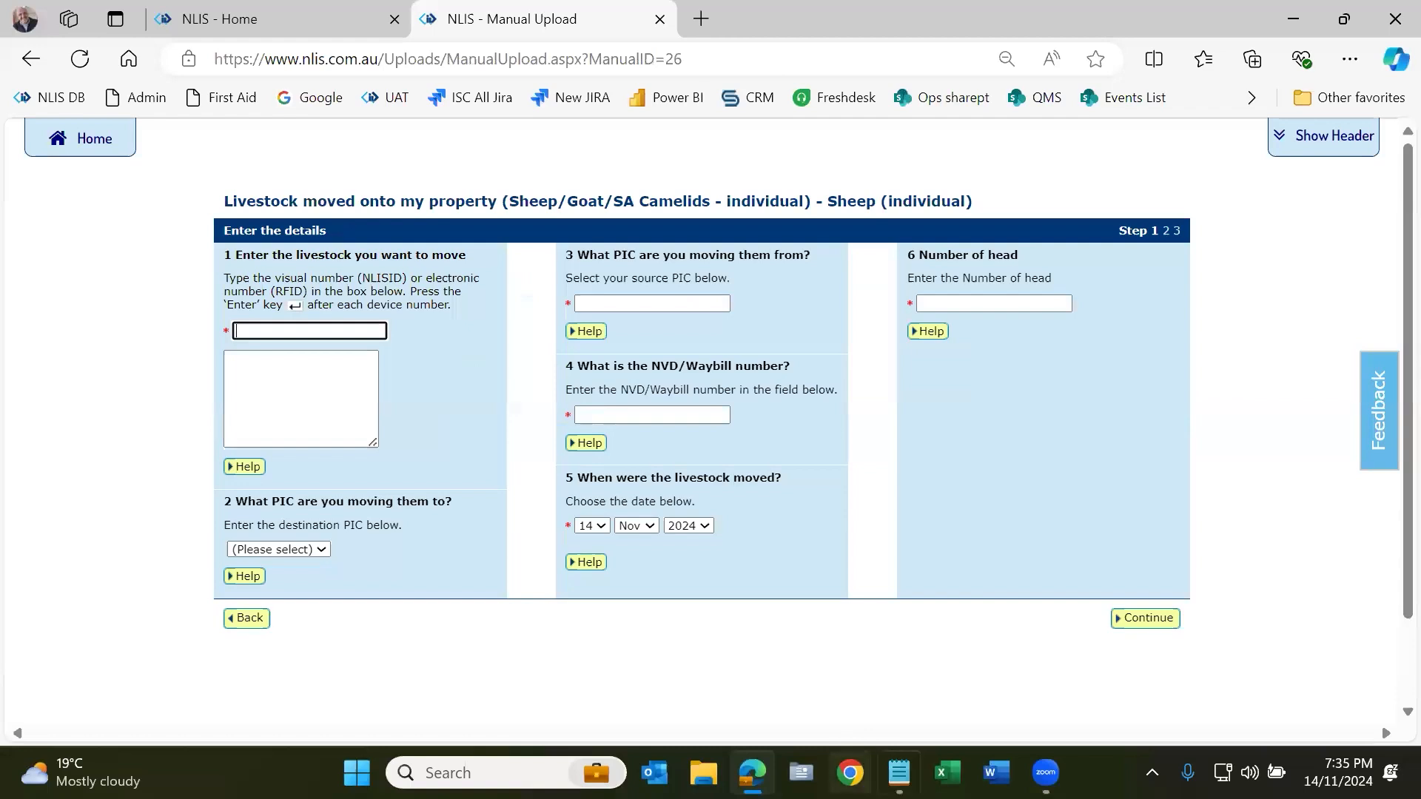
pyautogui.moveTo(899, 773)
pyautogui.click(887, 722)
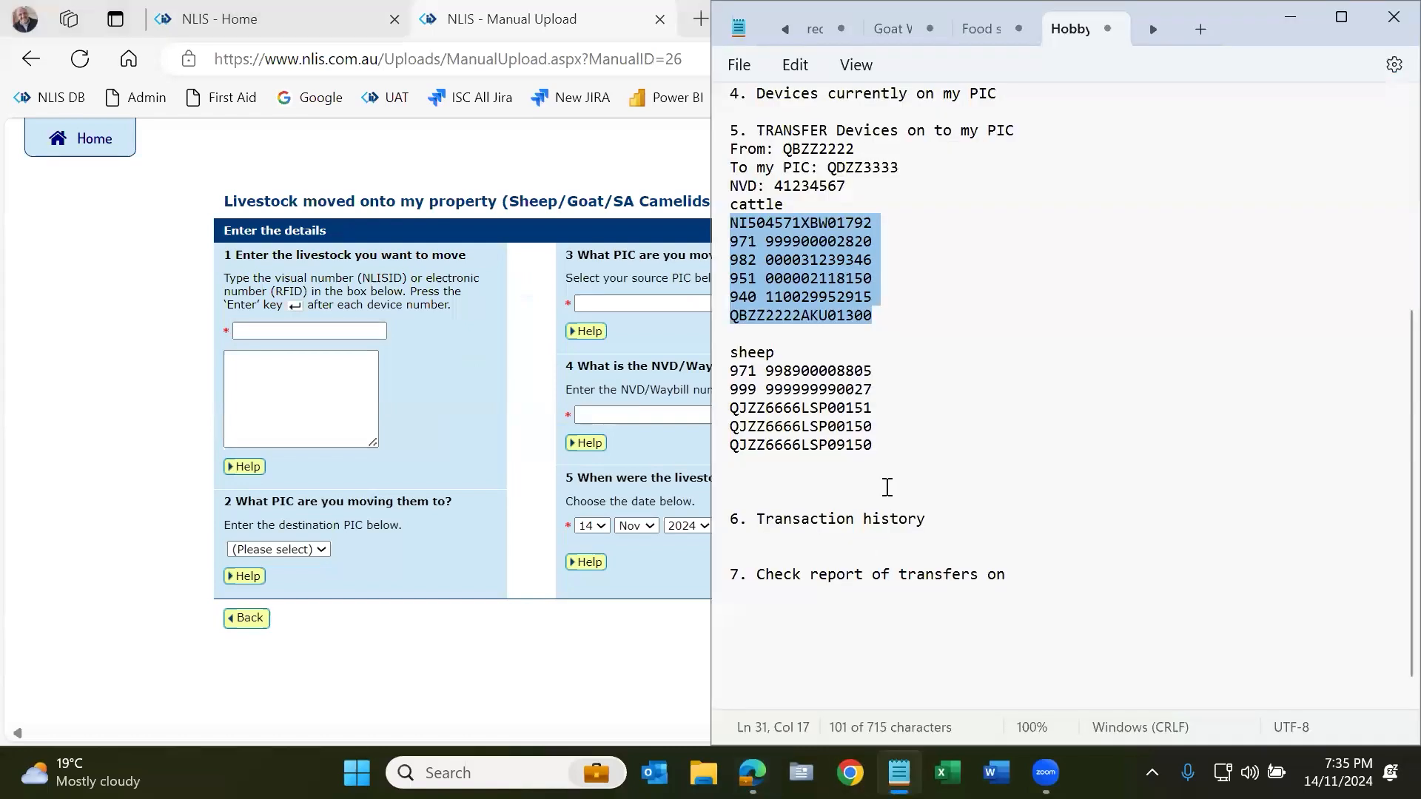
pyautogui.click(885, 444)
pyautogui.moveTo(807, 414); pyautogui.dragTo(732, 372)
pyautogui.hotkey('ctrl', 'c')
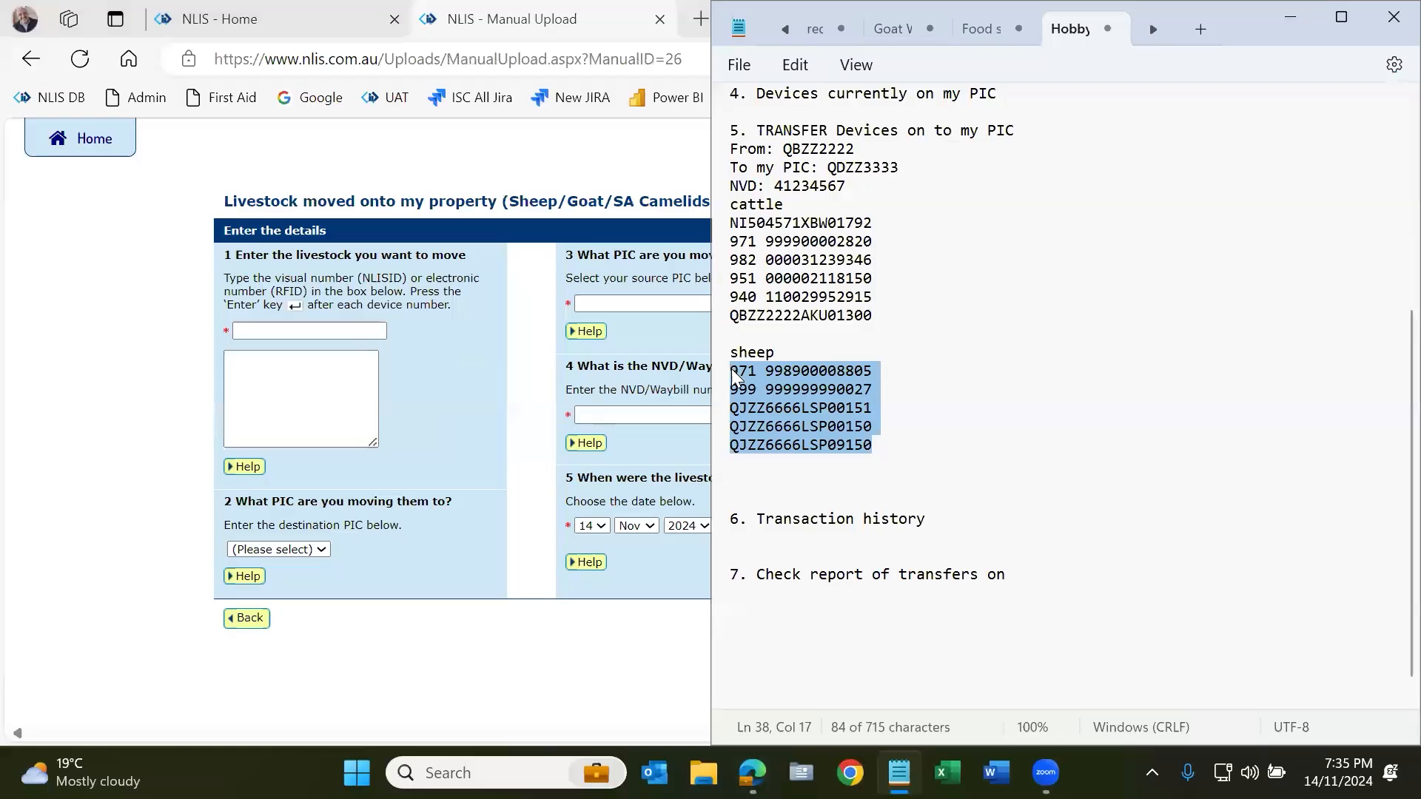
pyautogui.click(299, 400)
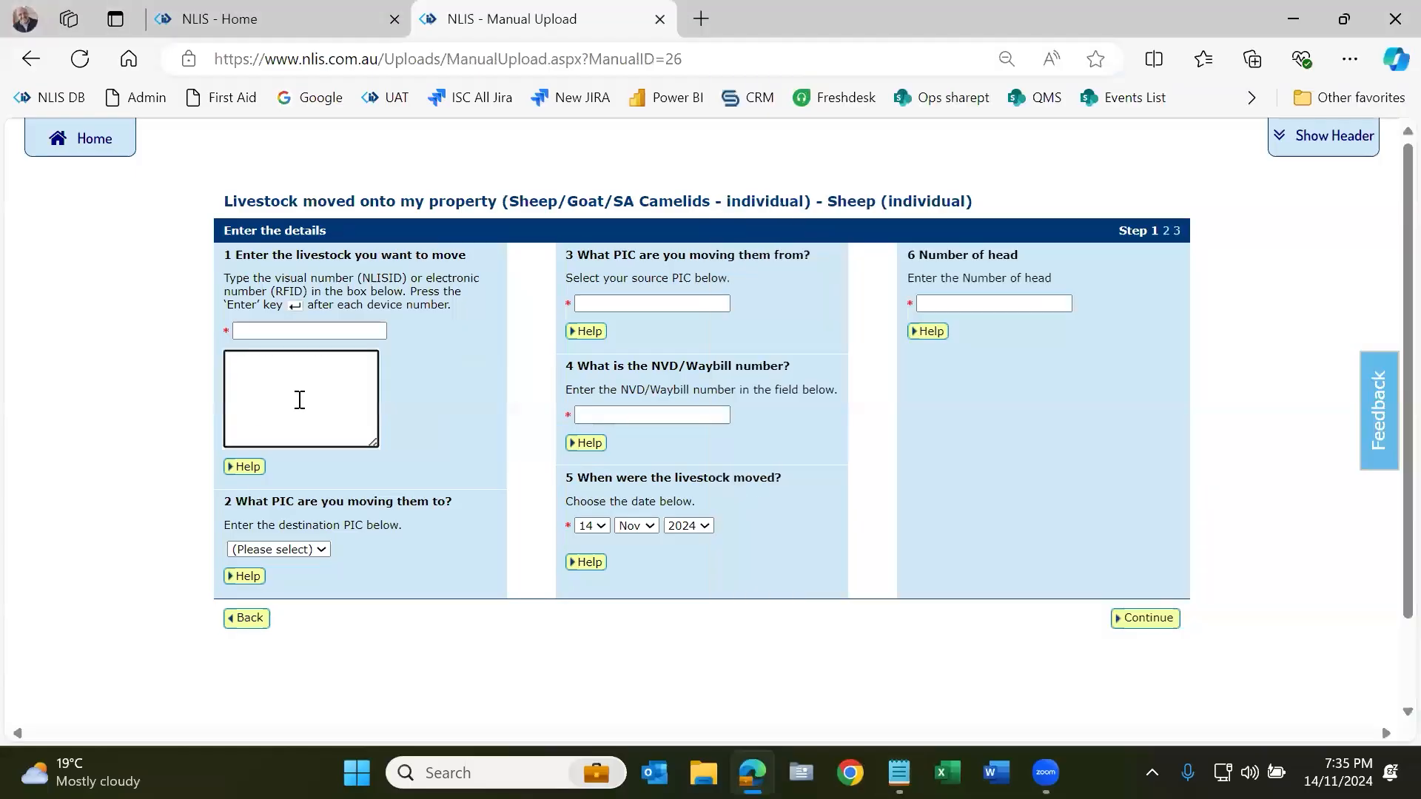
pyautogui.hotkey('ctrl', 'v')
# Step: Check the five pasted sheep device numbers in the device list
pyautogui.click(106, 470)
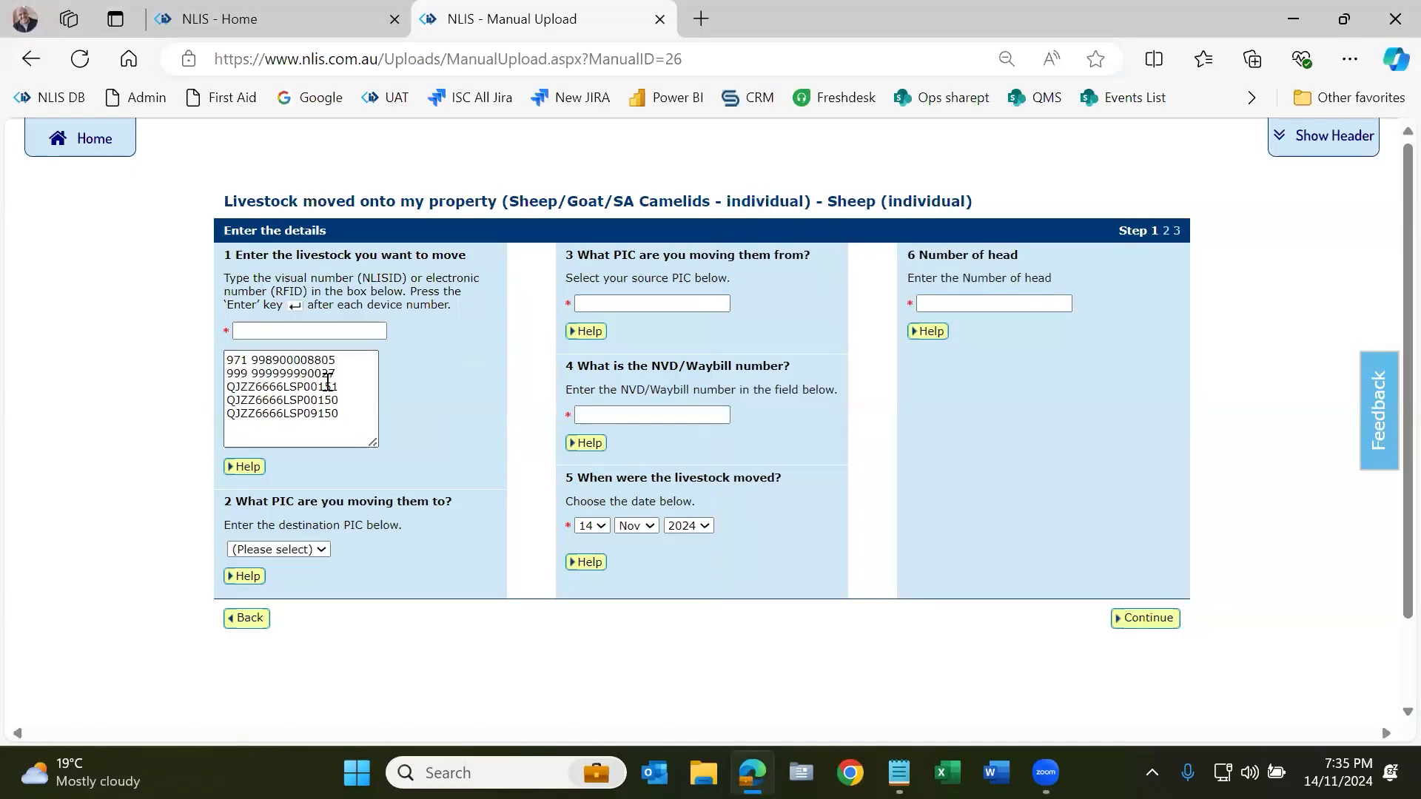
pyautogui.moveTo(340, 374); pyautogui.dragTo(227, 360)
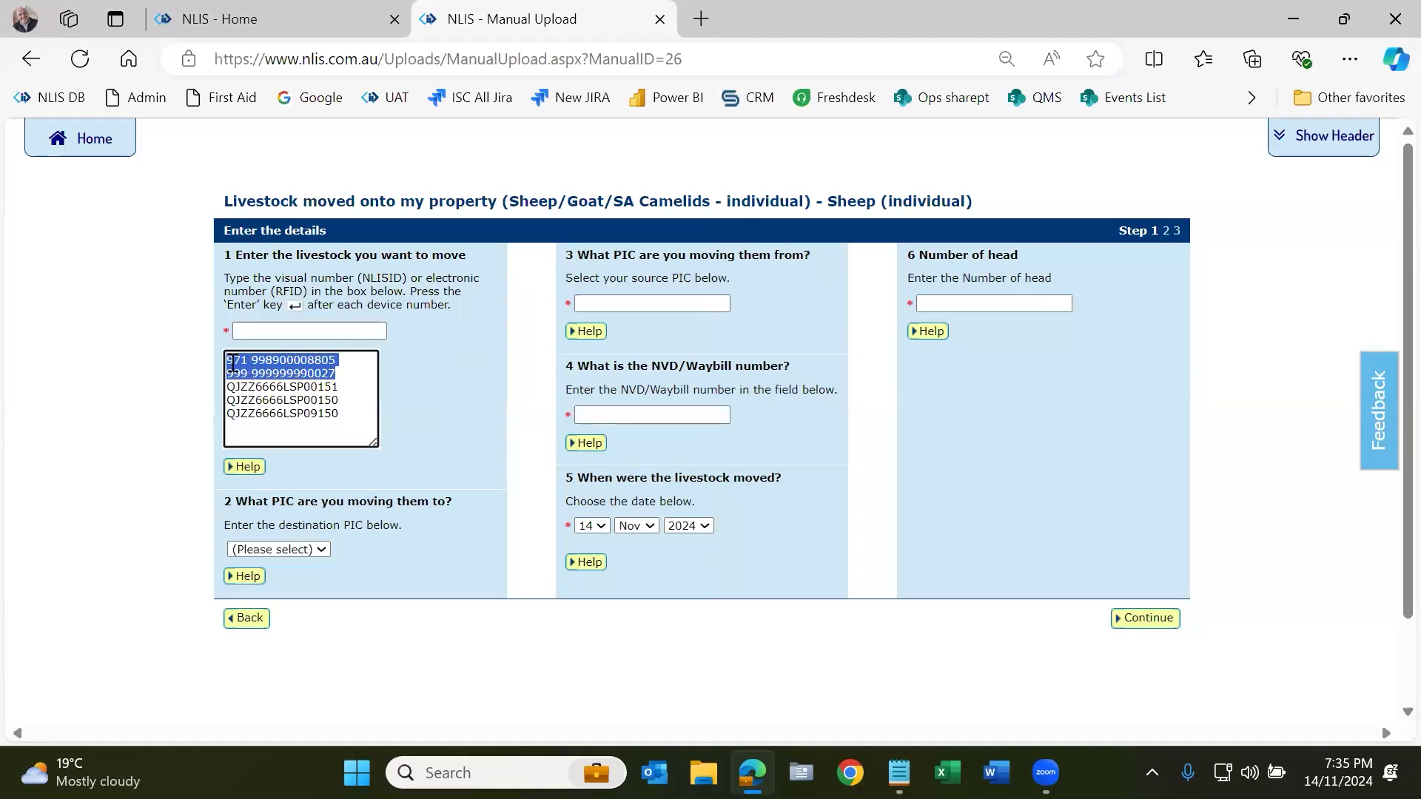
pyautogui.moveTo(338, 414); pyautogui.dragTo(221, 393)
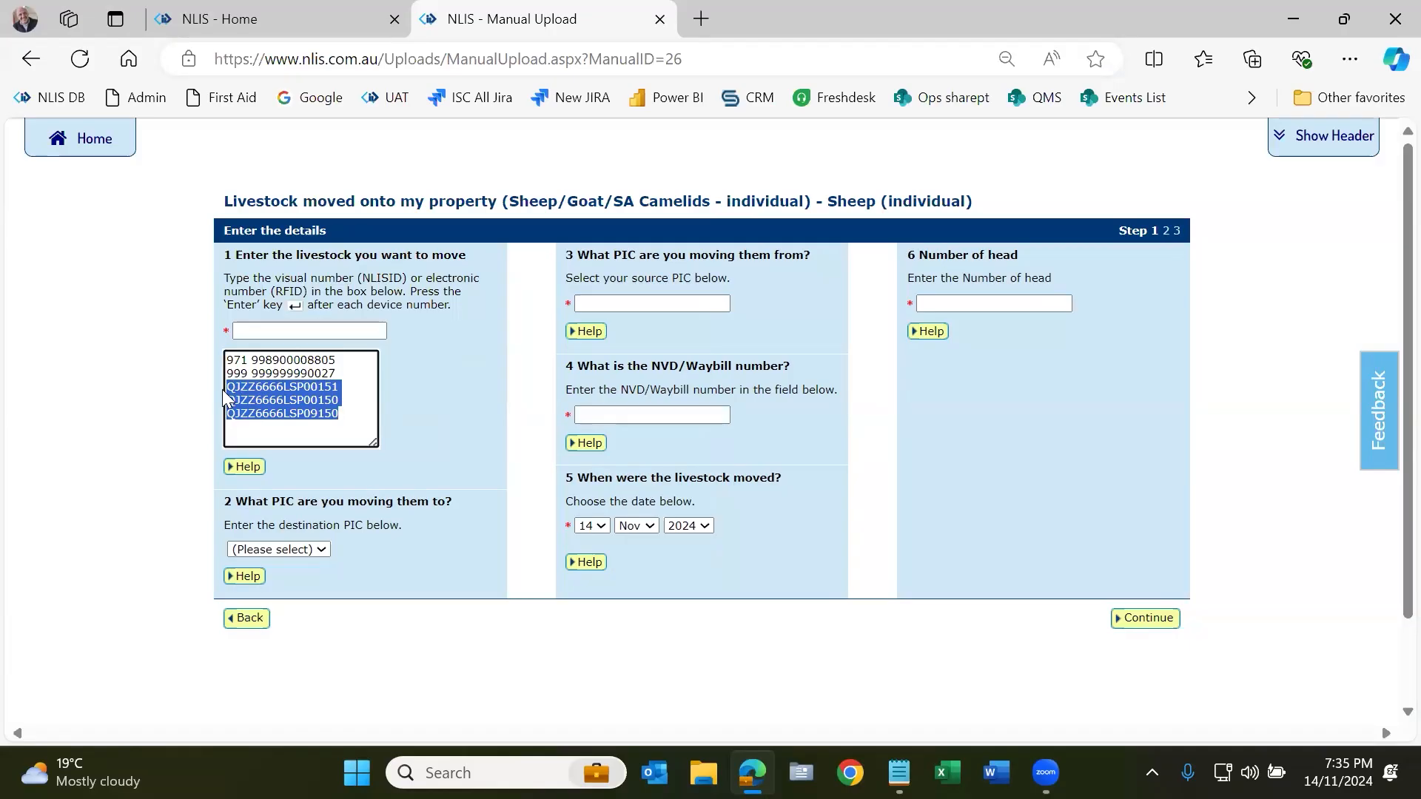
pyautogui.click(317, 550)
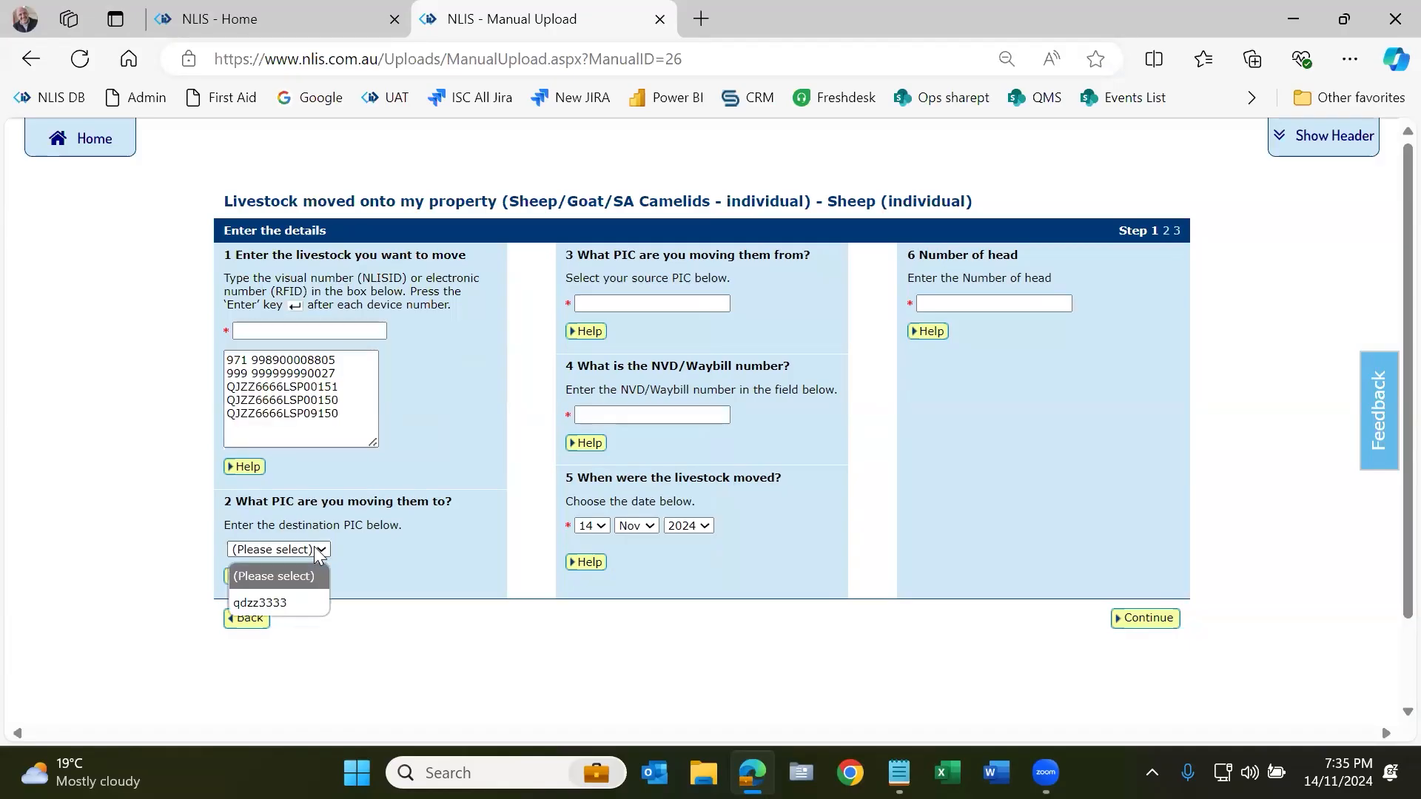
# Step: Set destination PIC qdzz3333, source PIC qbzz2222 and NVD/Waybill 4234567
pyautogui.click(289, 602)
pyautogui.click(622, 303)
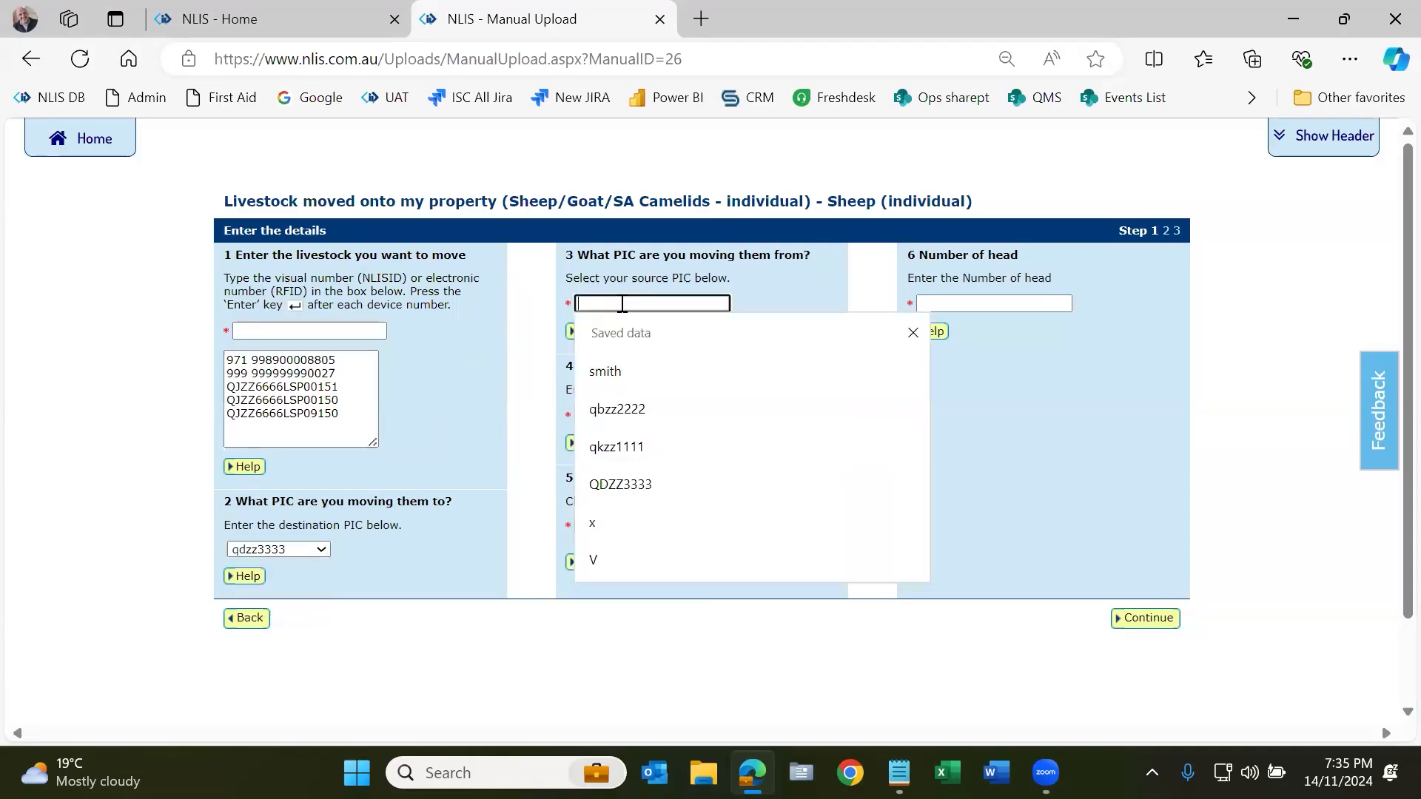
pyautogui.click(635, 398)
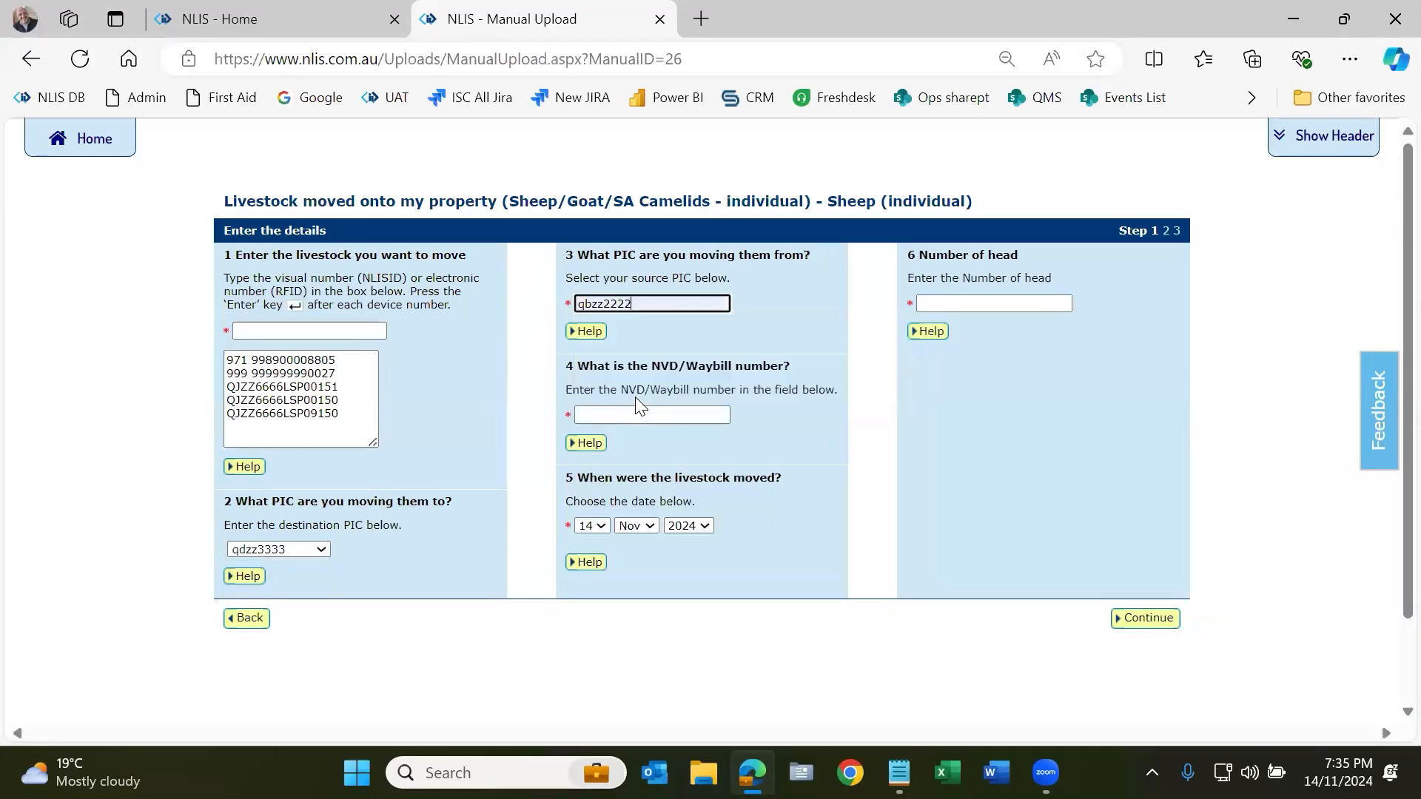
pyautogui.click(636, 414)
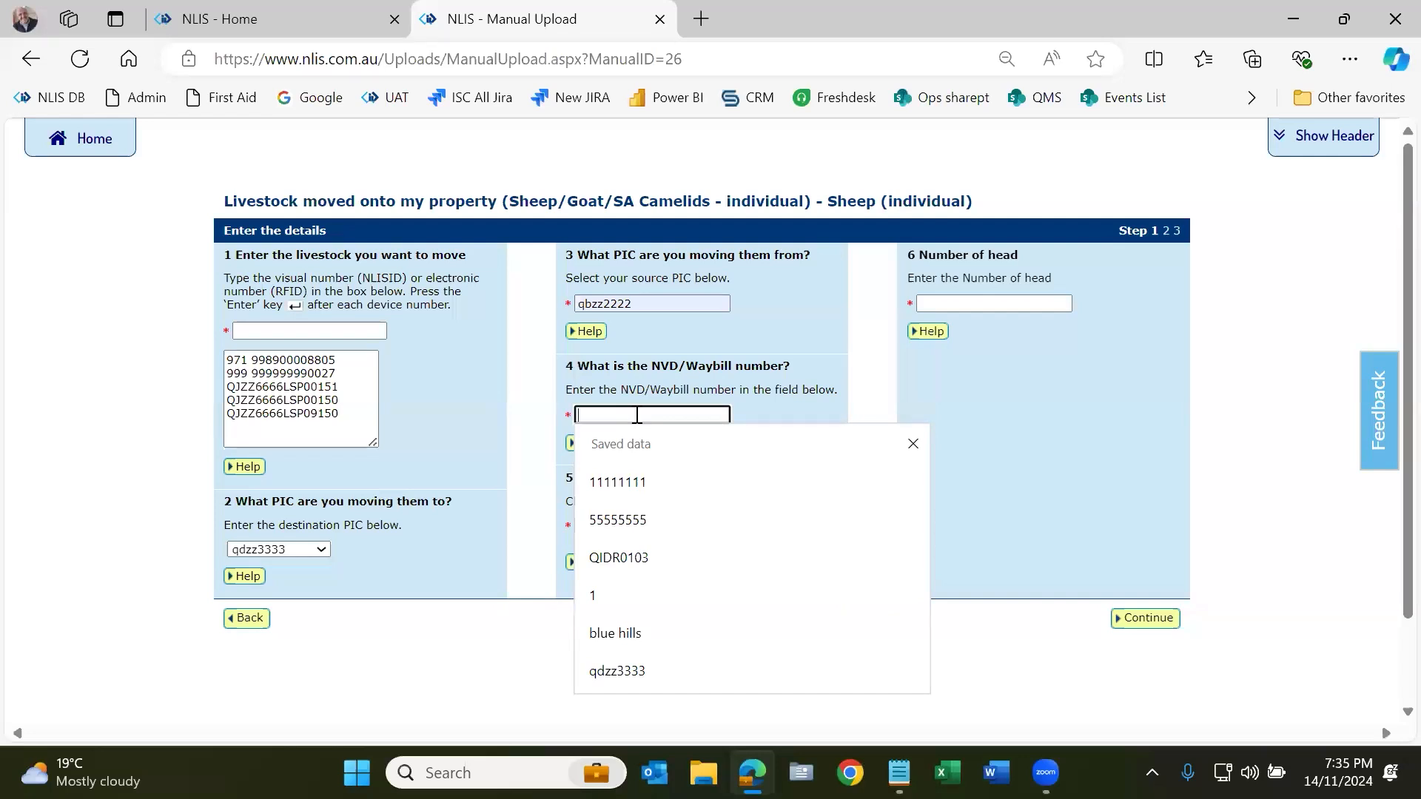
pyautogui.write('4')
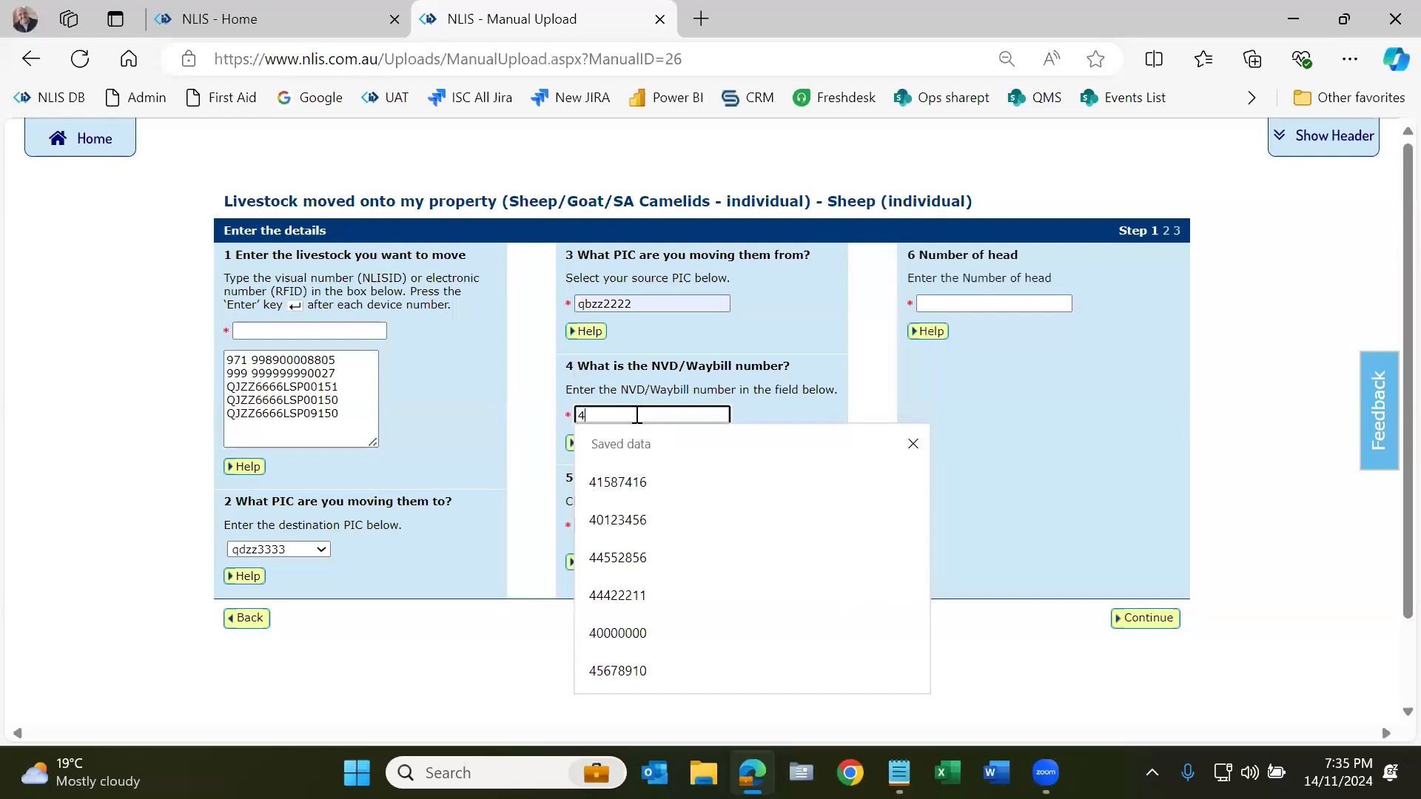
pyautogui.write('234567')
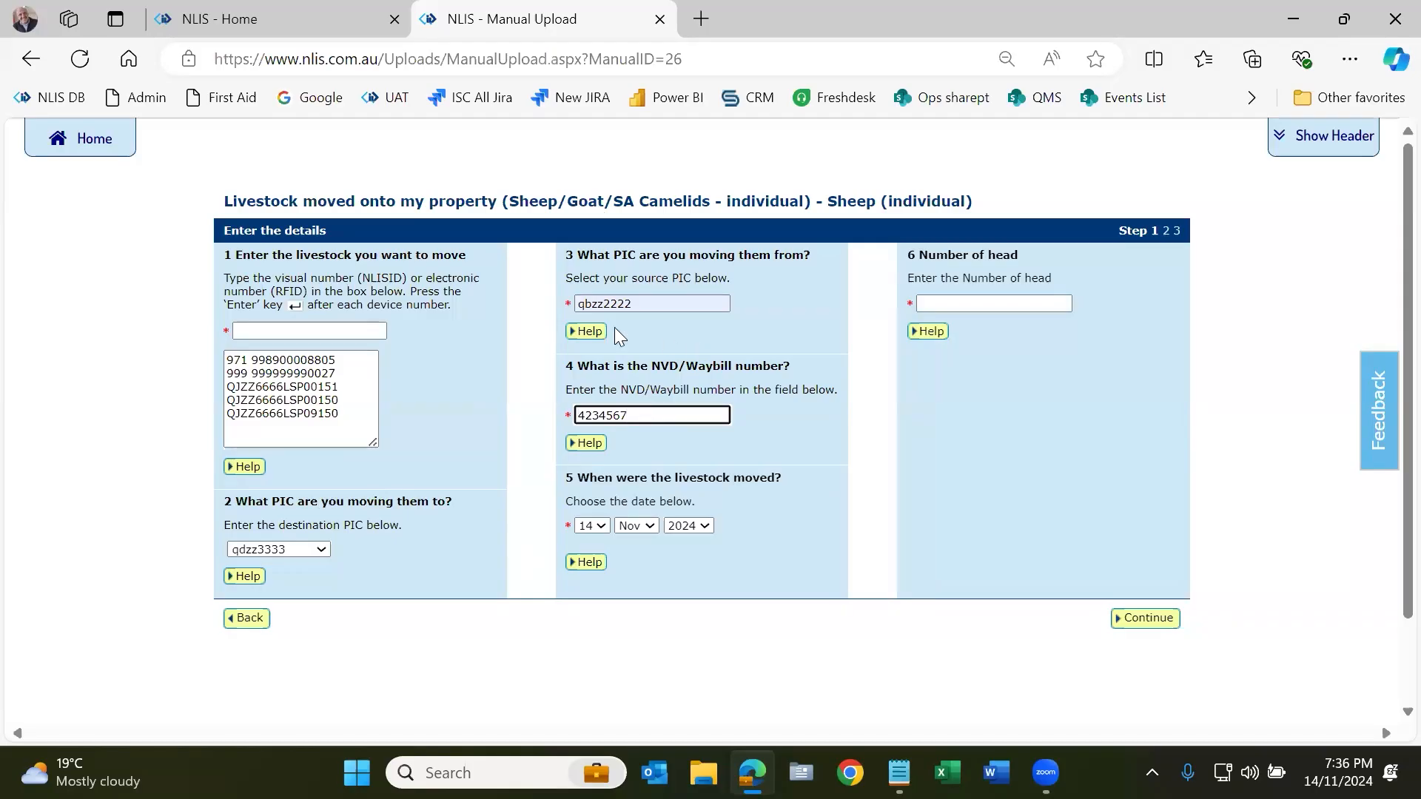
# Step: Enter 10 as the number of head
pyautogui.tripleClick(912, 252)
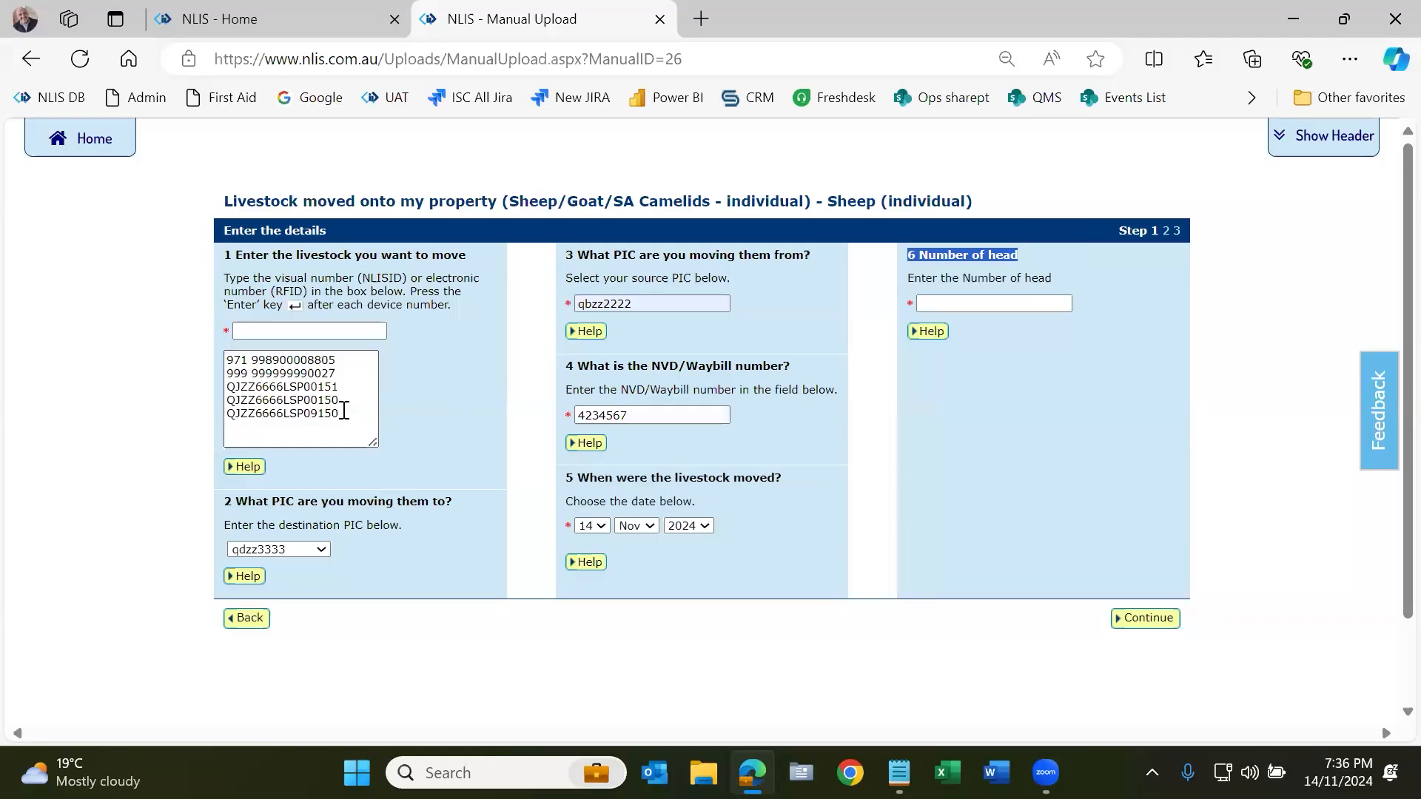
pyautogui.click(335, 381)
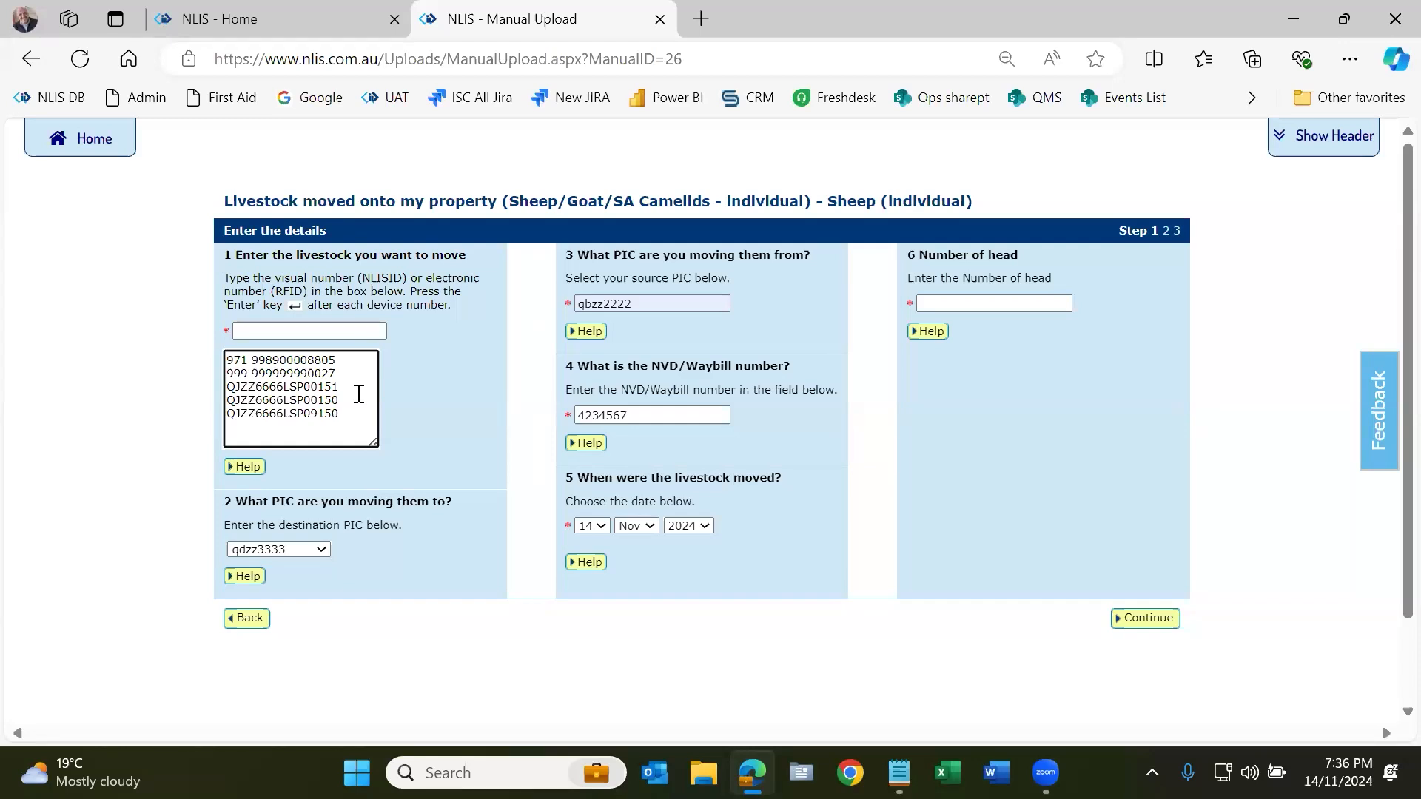
pyautogui.click(953, 303)
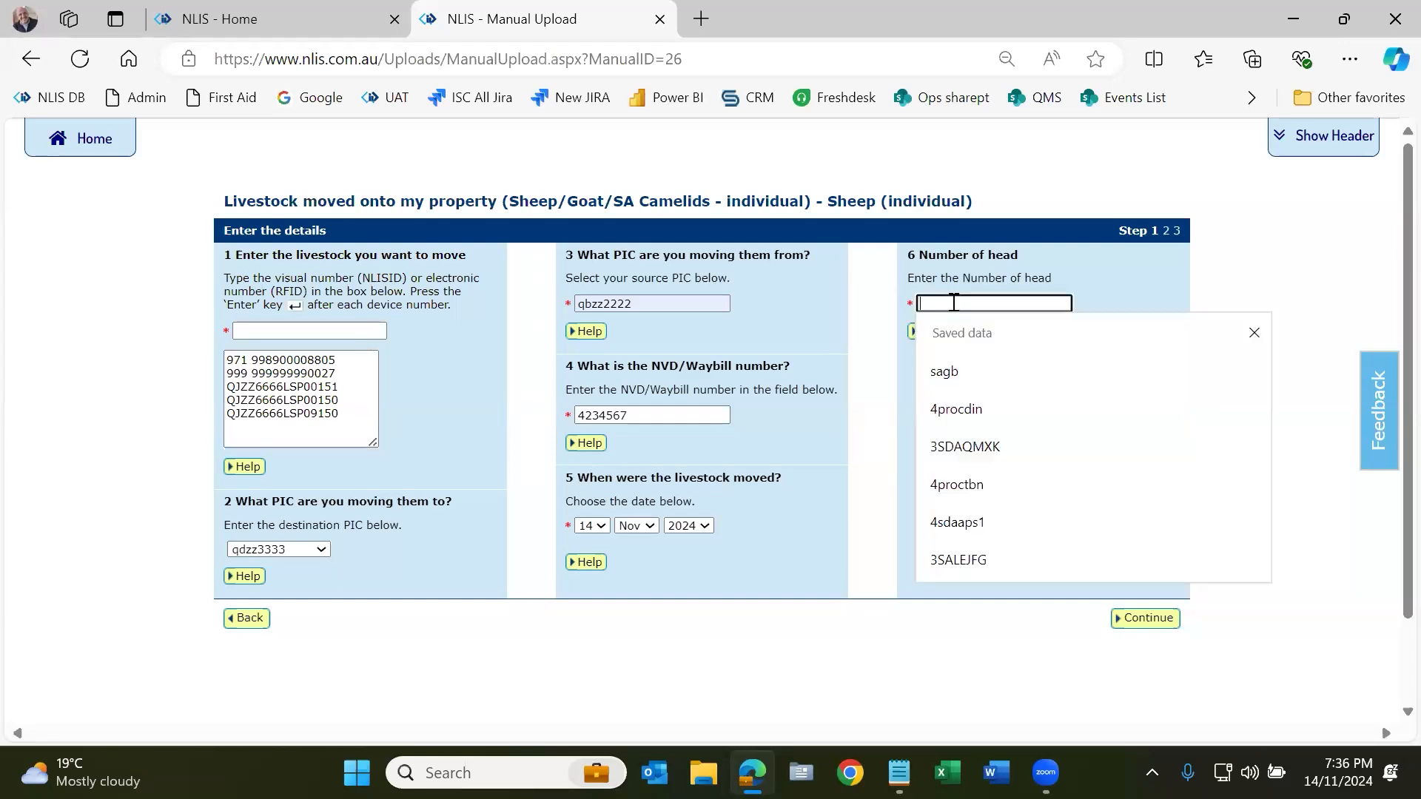
pyautogui.write('10')
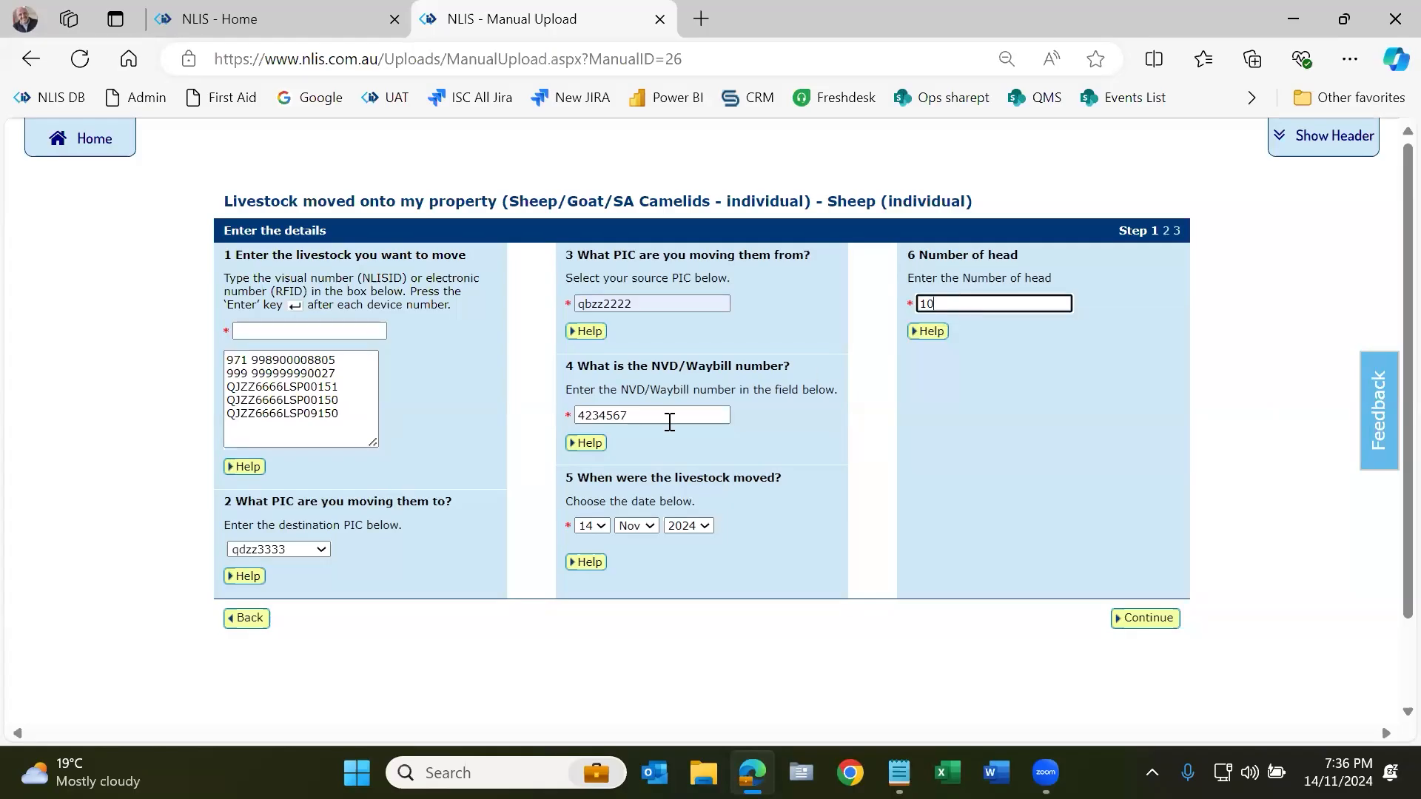
# Step: Check the five device numbers and head count of 10, then continue to confirmation
pyautogui.click(340, 412)
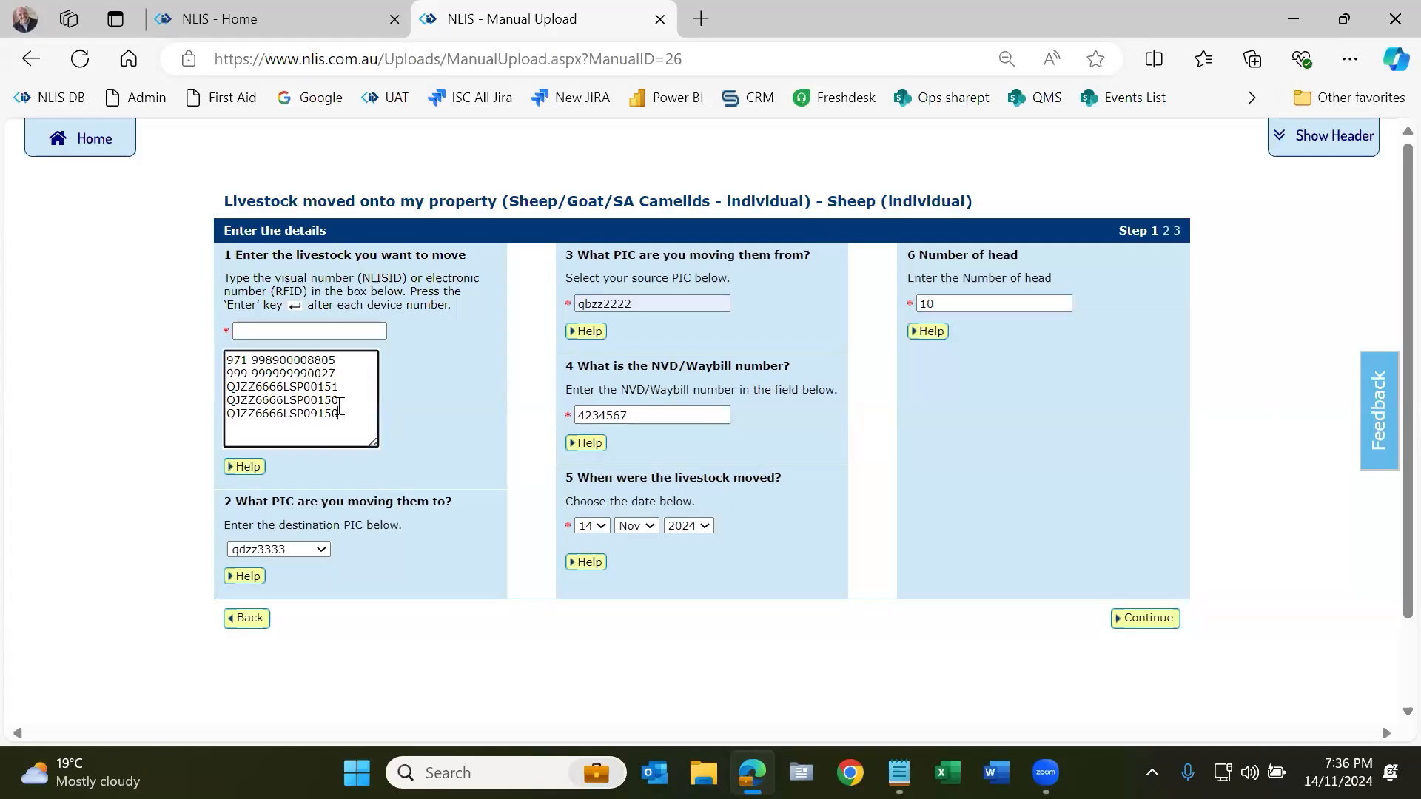
pyautogui.keyDown('shift'); pyautogui.click(305, 368); pyautogui.keyUp('shift')
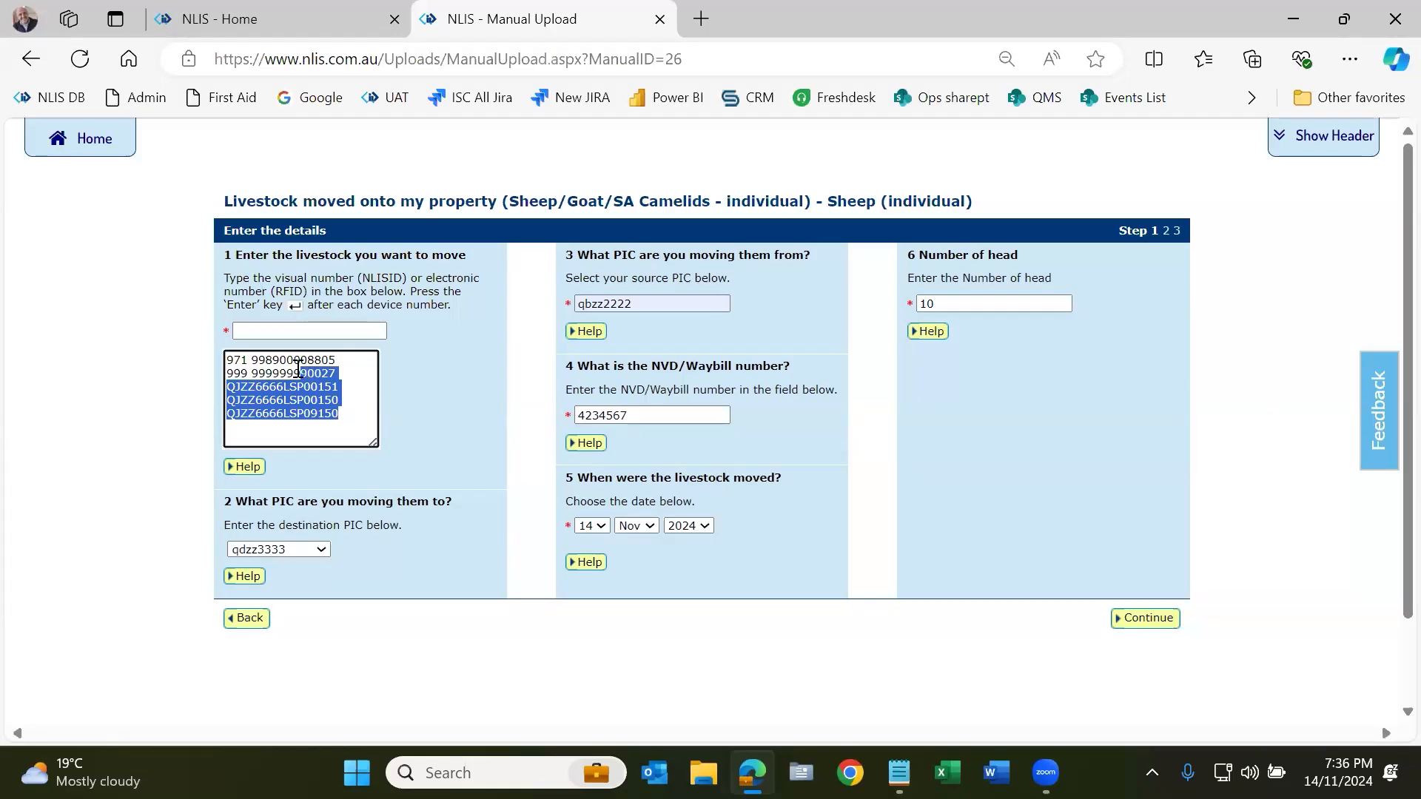
pyautogui.click(302, 368)
pyautogui.doubleClick(941, 301)
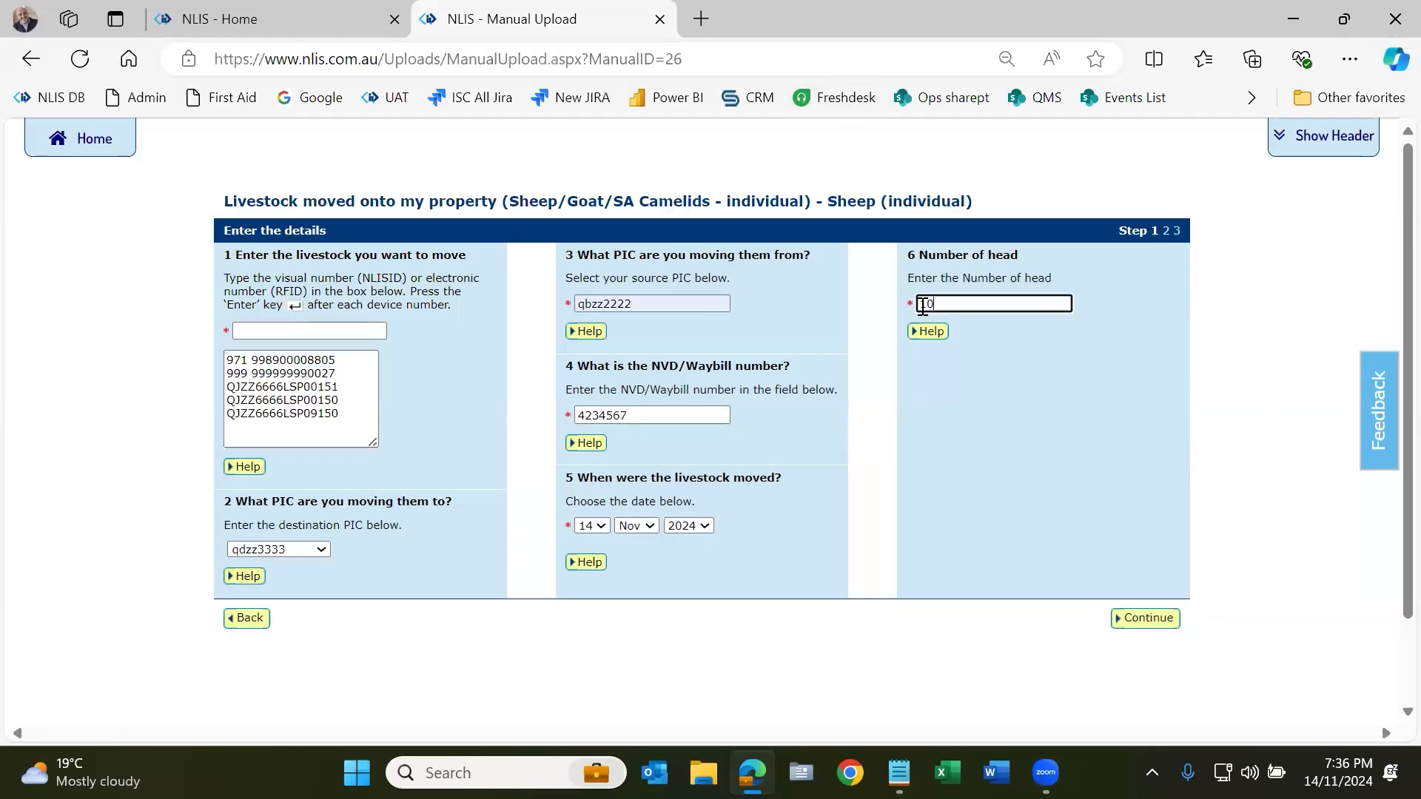
pyautogui.moveTo(348, 414); pyautogui.dragTo(218, 365)
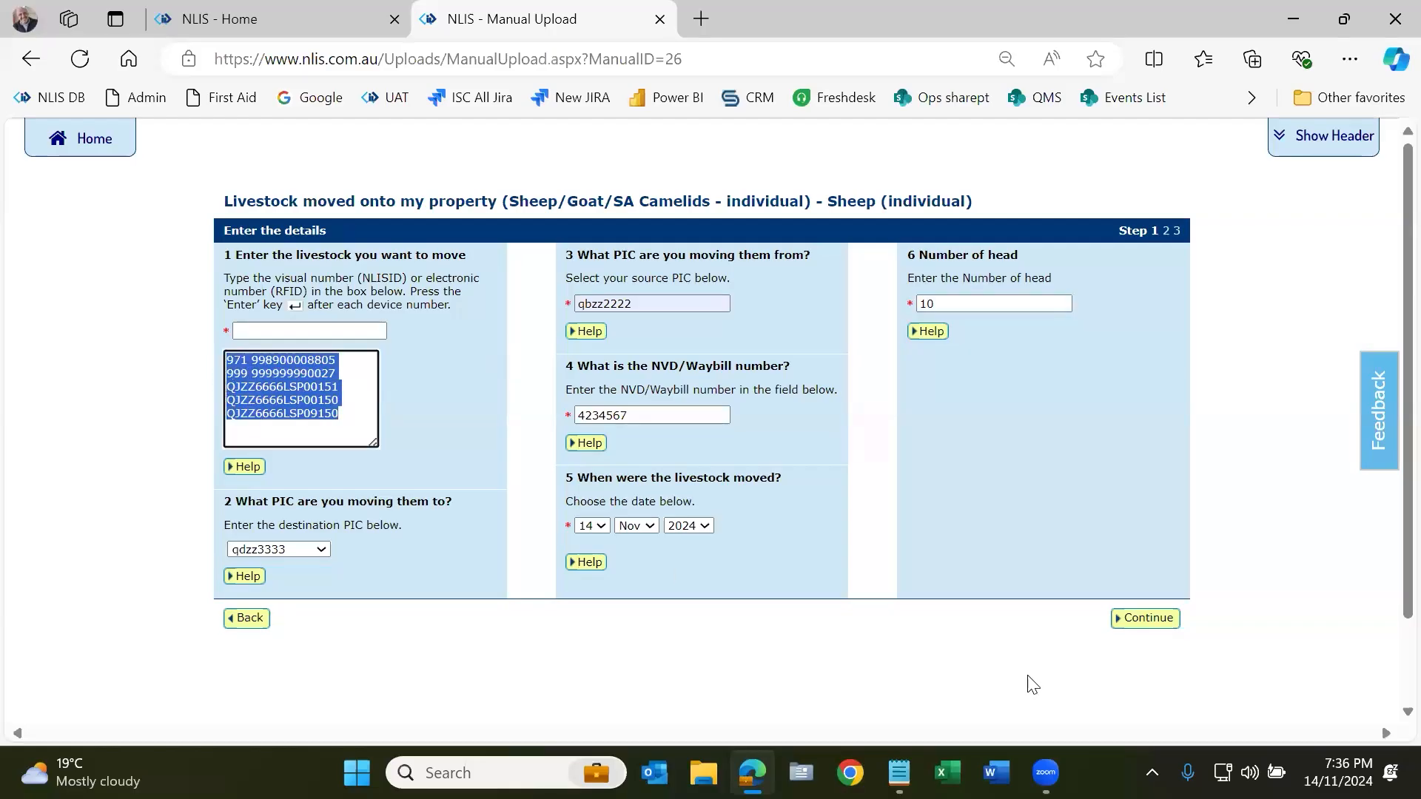
pyautogui.click(1158, 626)
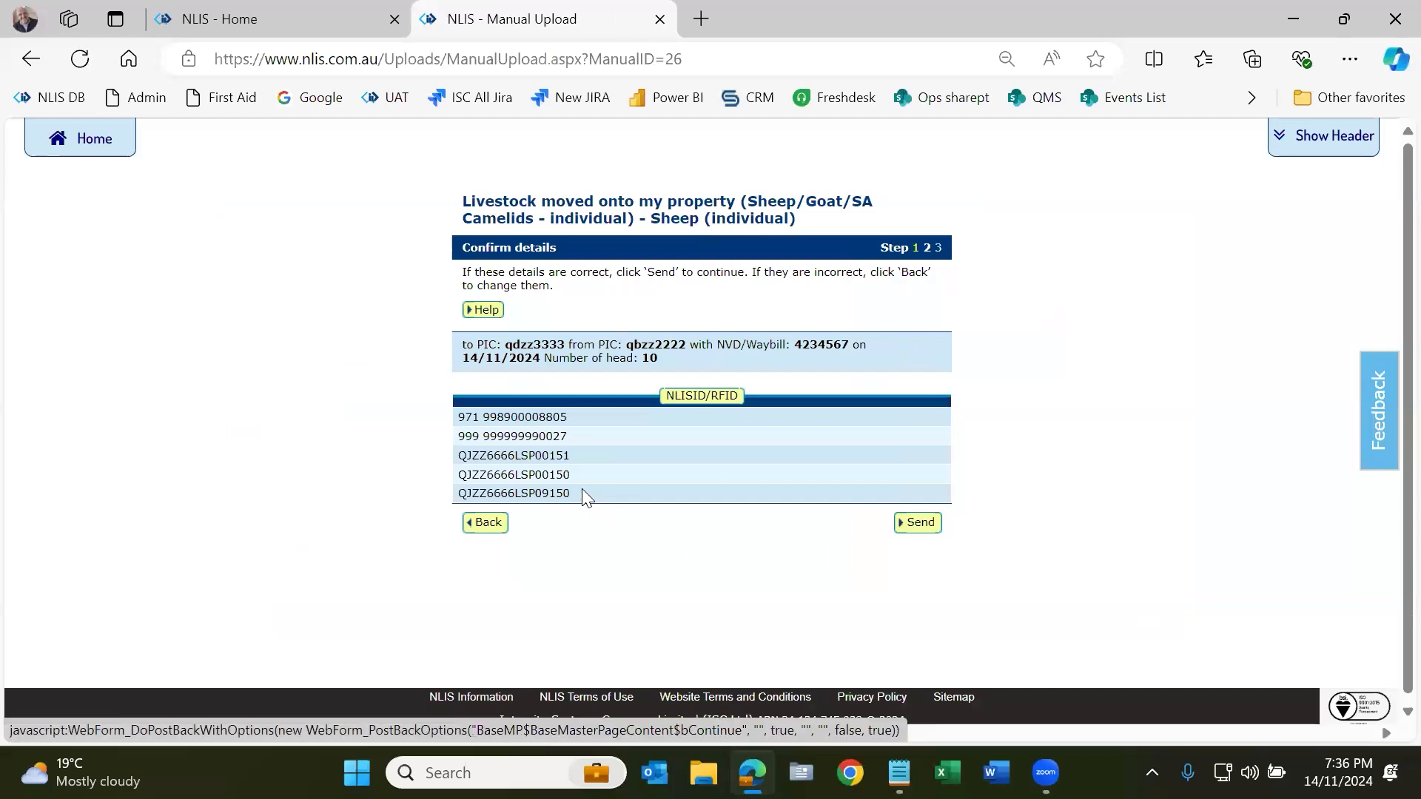
# Step: Check the head count and qbzz2222 to qdzz3333 in the summary, then send the sheep transfer
pyautogui.moveTo(545, 357); pyautogui.dragTo(672, 358)
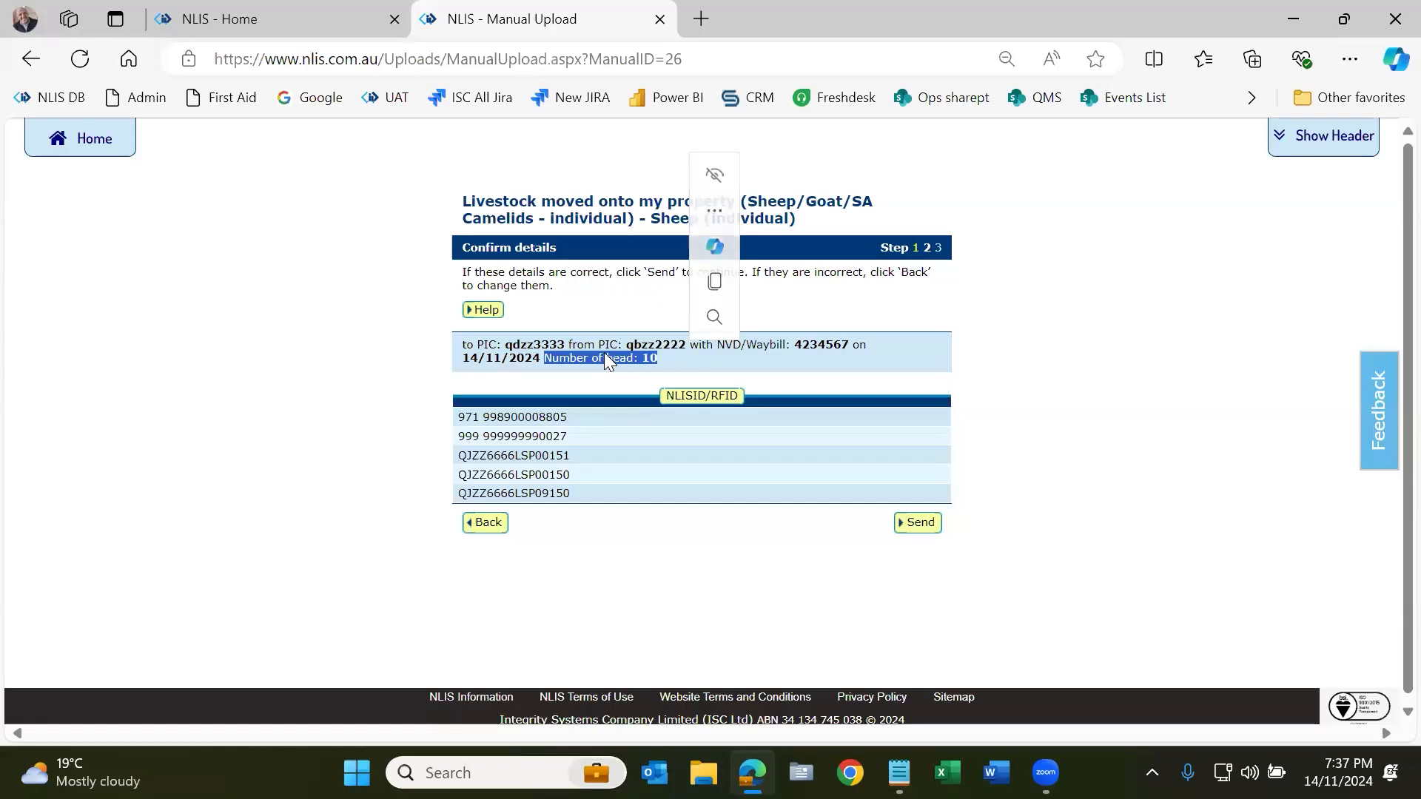
pyautogui.doubleClick(638, 344)
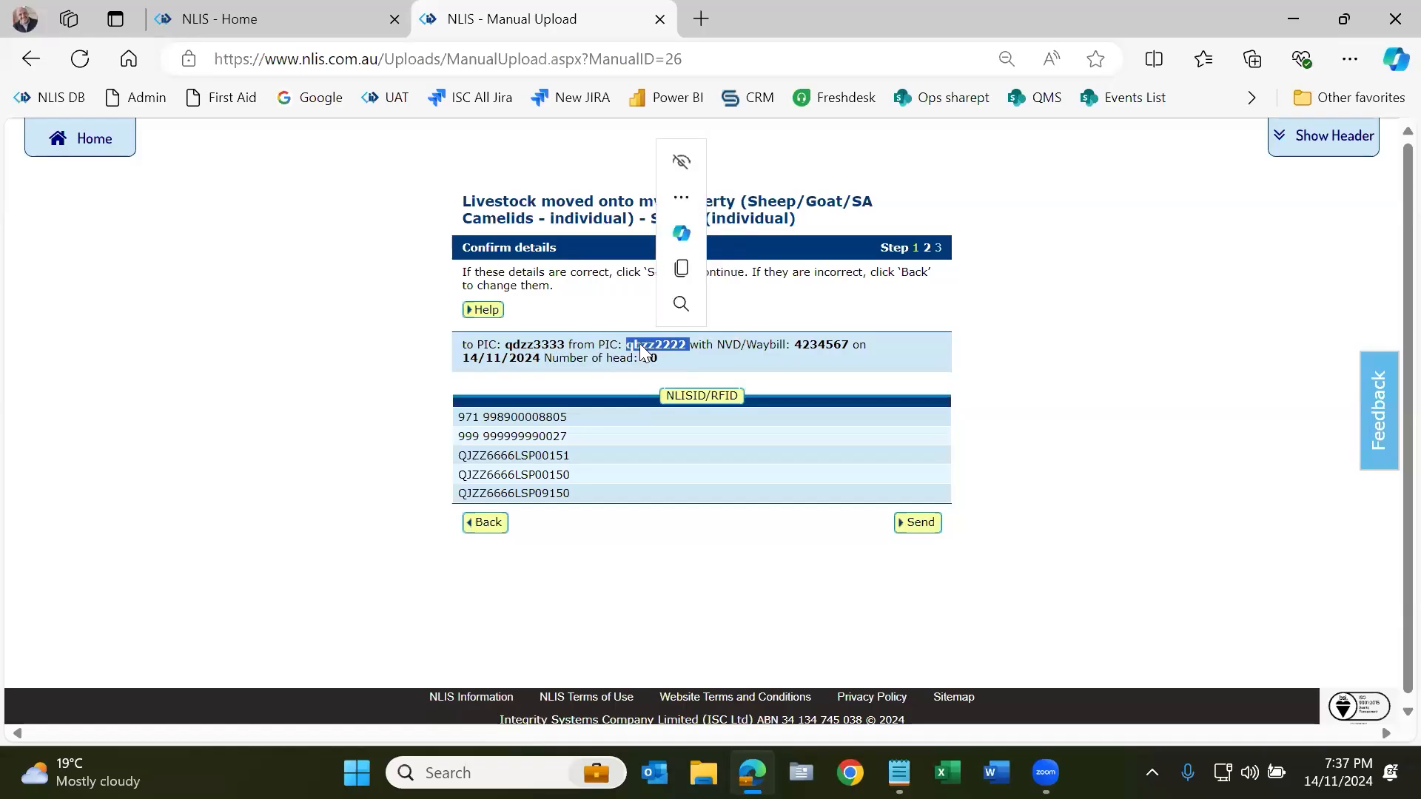
pyautogui.click(537, 342)
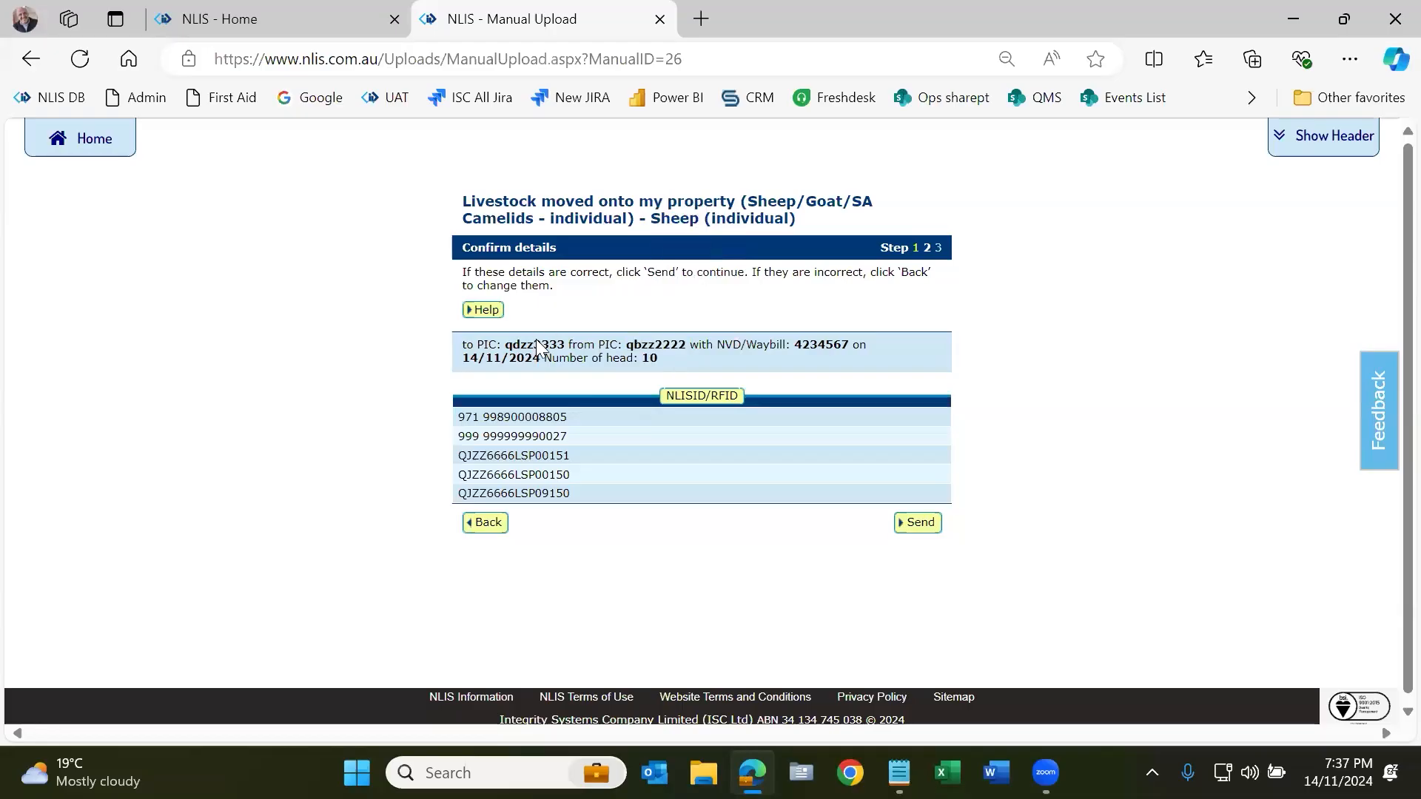
pyautogui.doubleClick(537, 345)
pyautogui.click(919, 522)
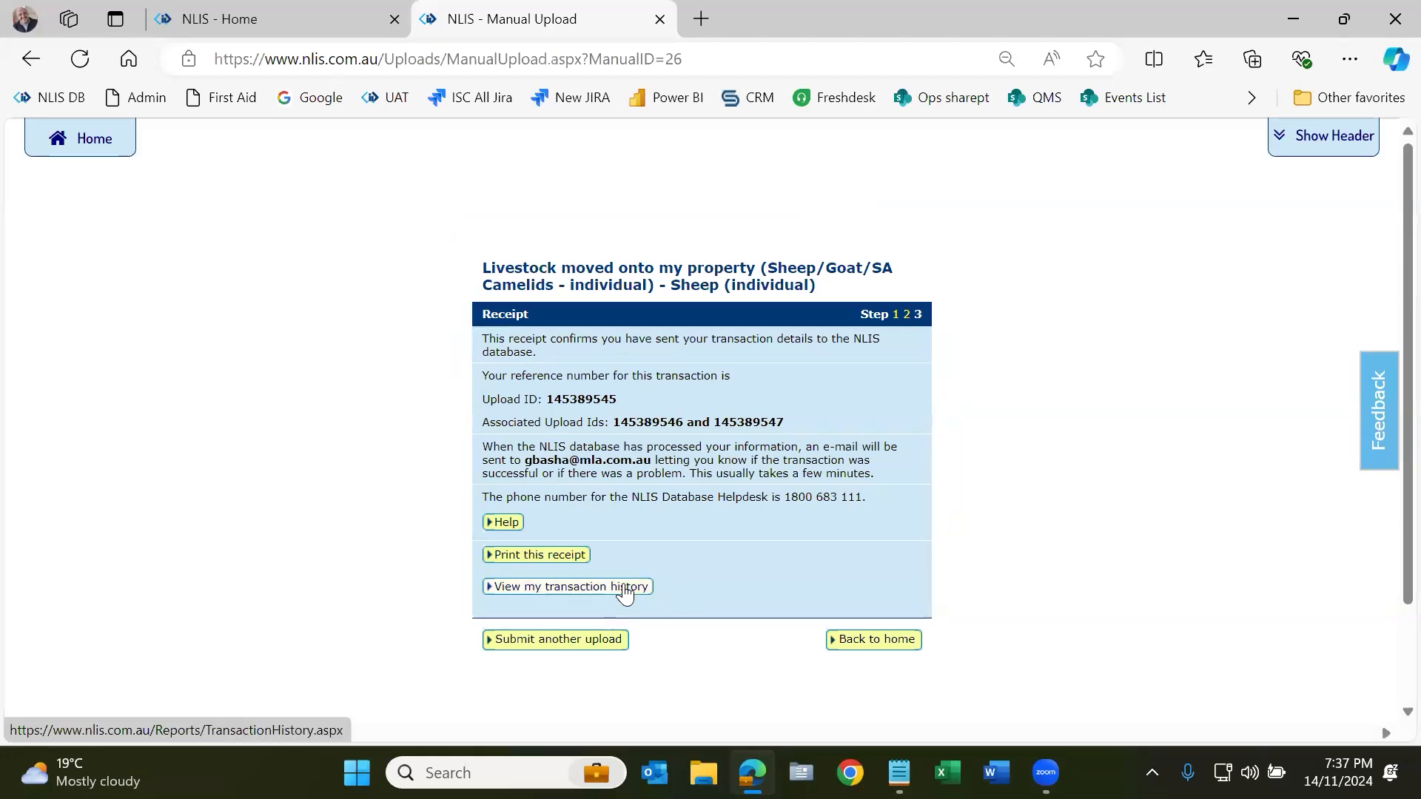
pyautogui.moveTo(554, 399); pyautogui.dragTo(630, 393)
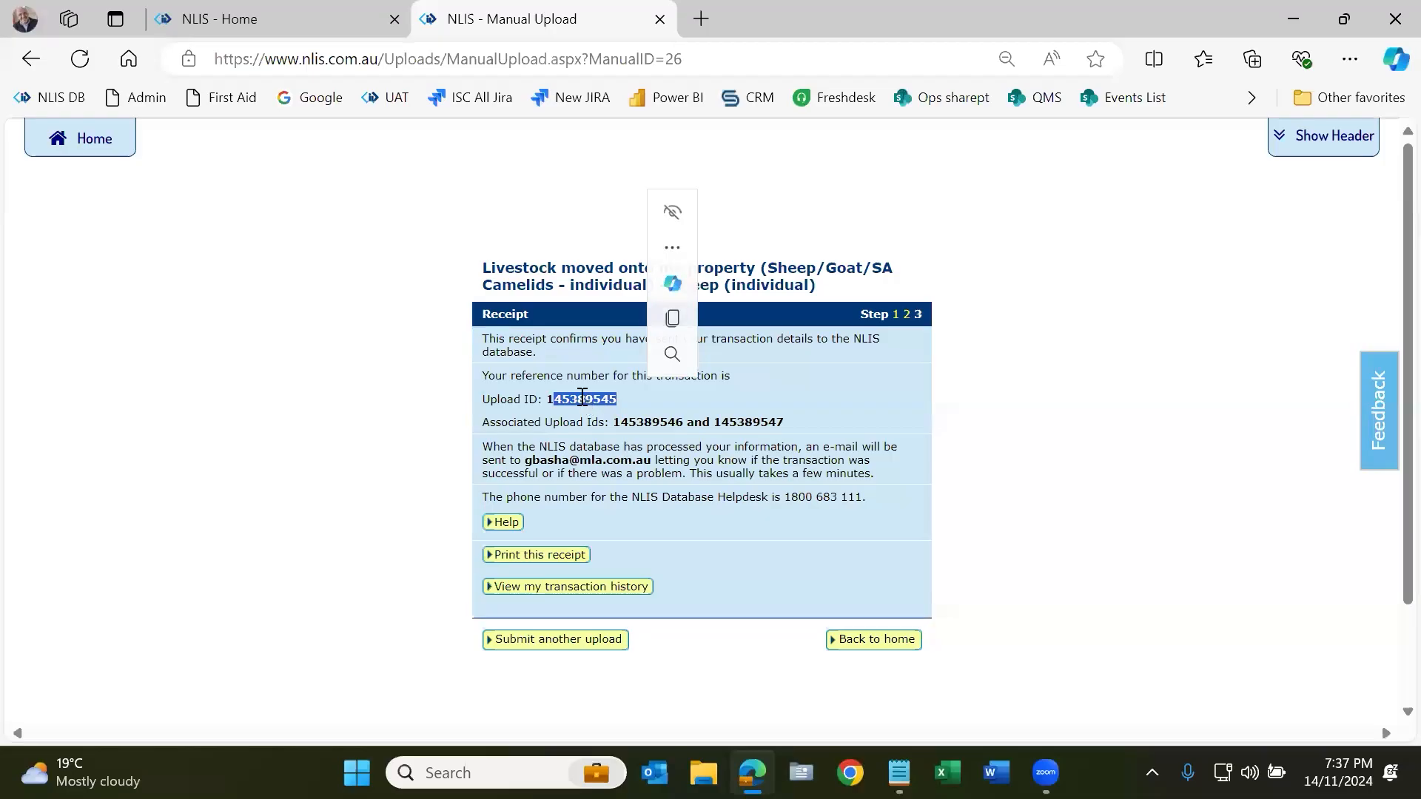
pyautogui.tripleClick(518, 399)
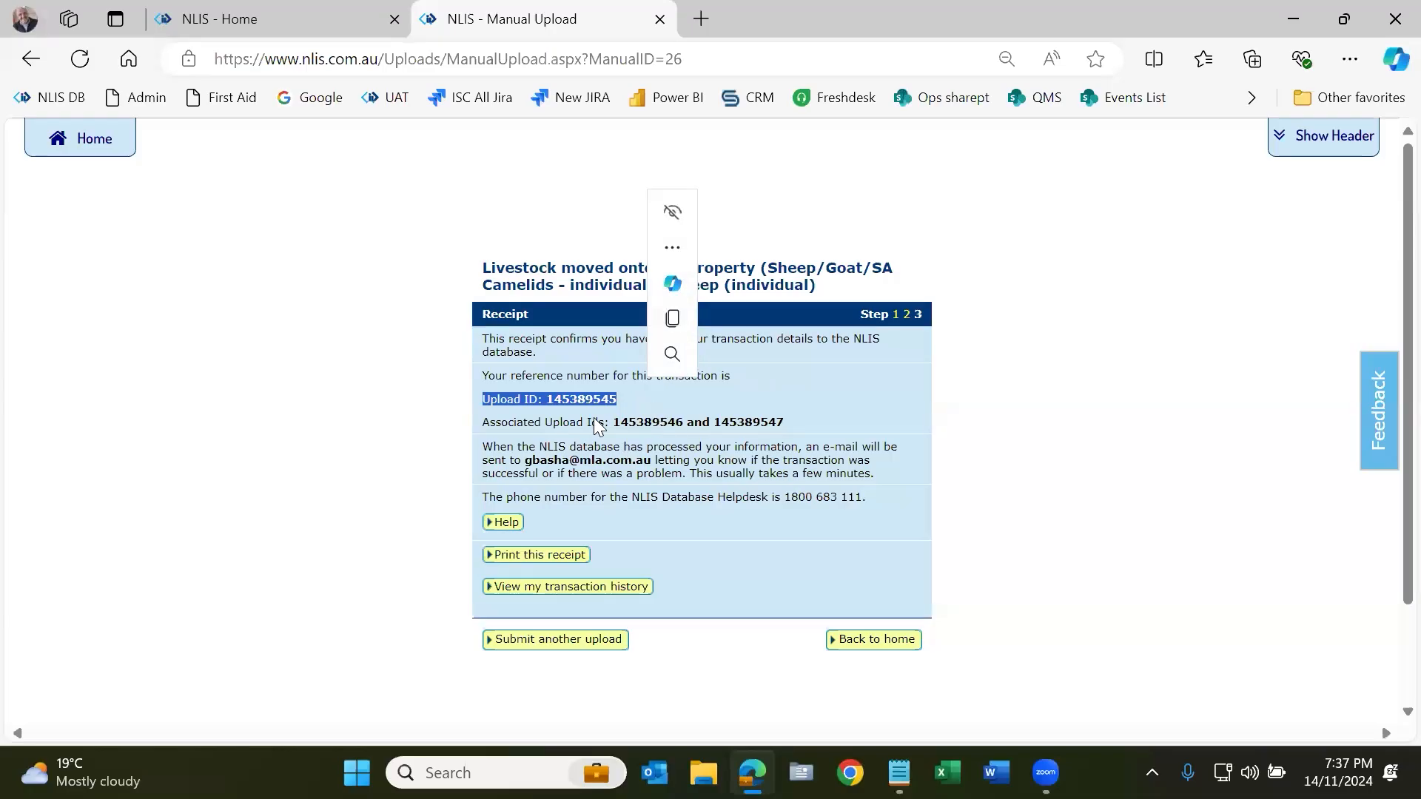
pyautogui.doubleClick(657, 421)
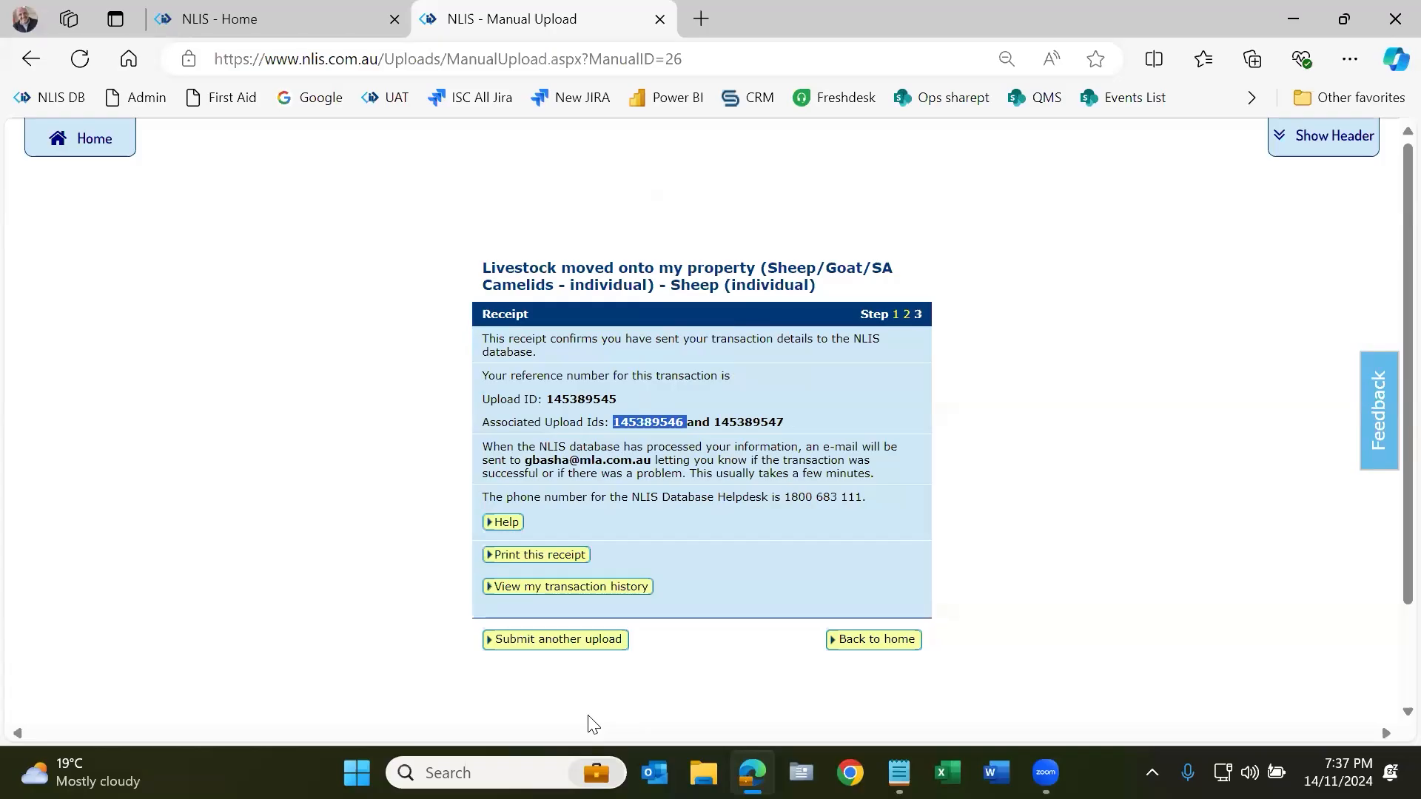
pyautogui.doubleClick(752, 420)
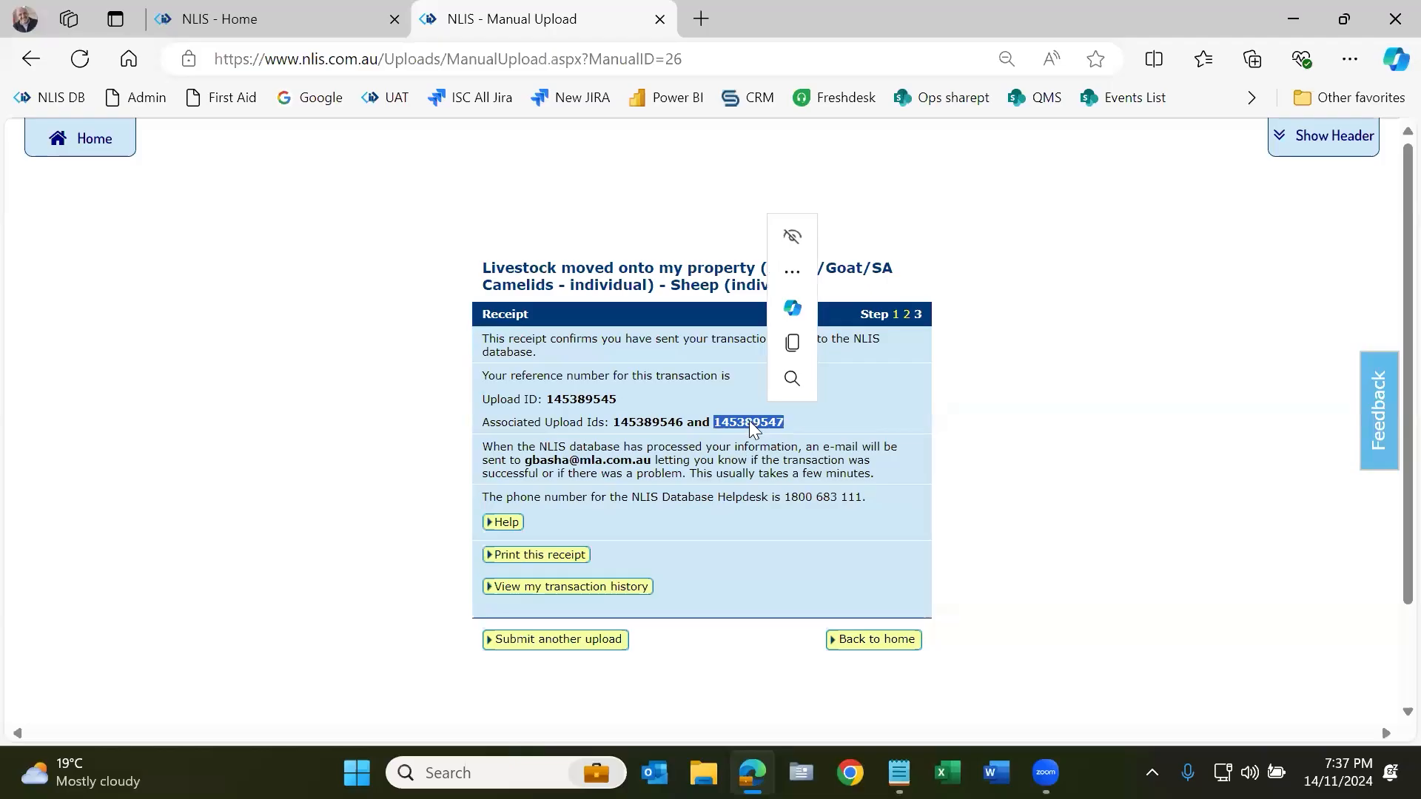
pyautogui.click(601, 587)
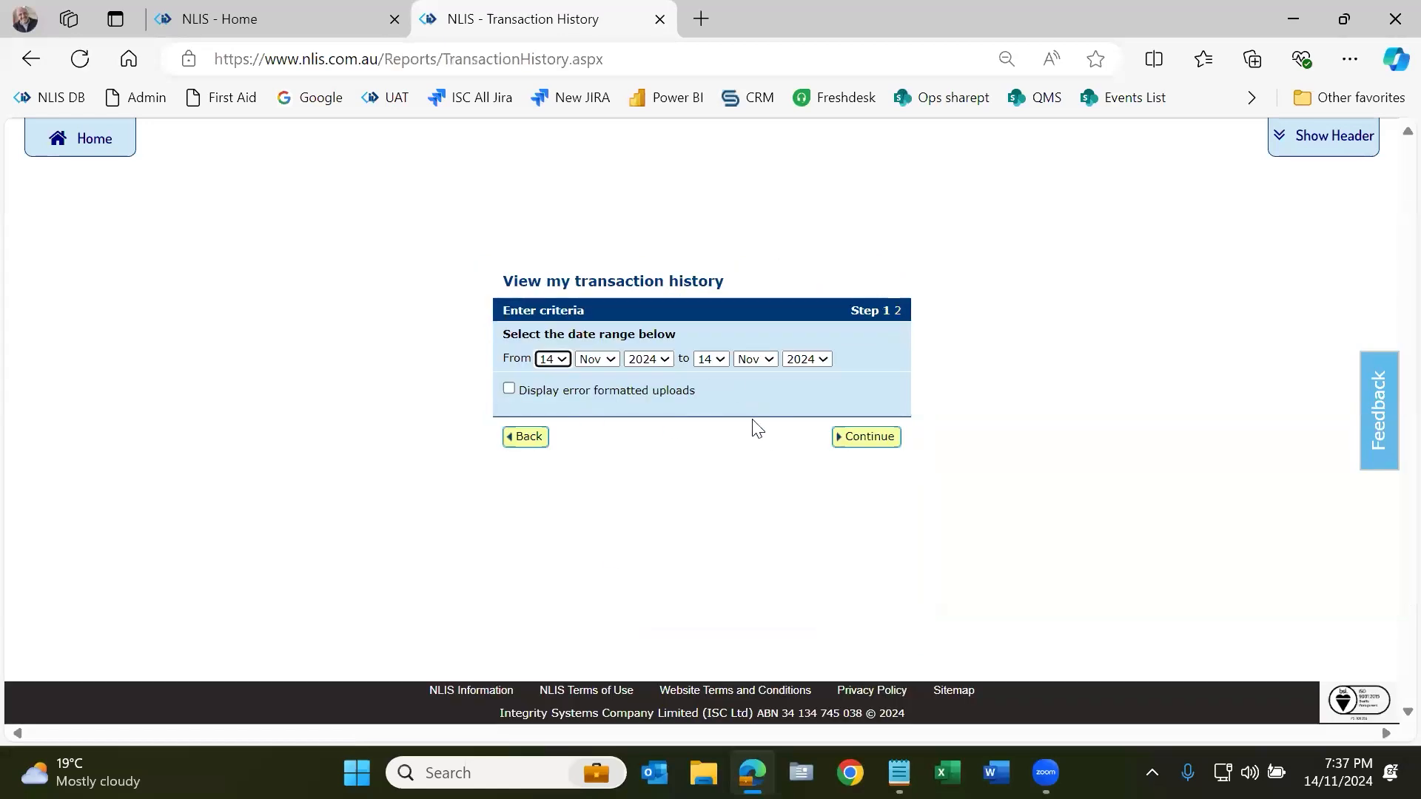
# Step: List the 14 Nov 2024 transactions and highlight the file name of upload 145389545
pyautogui.click(883, 449)
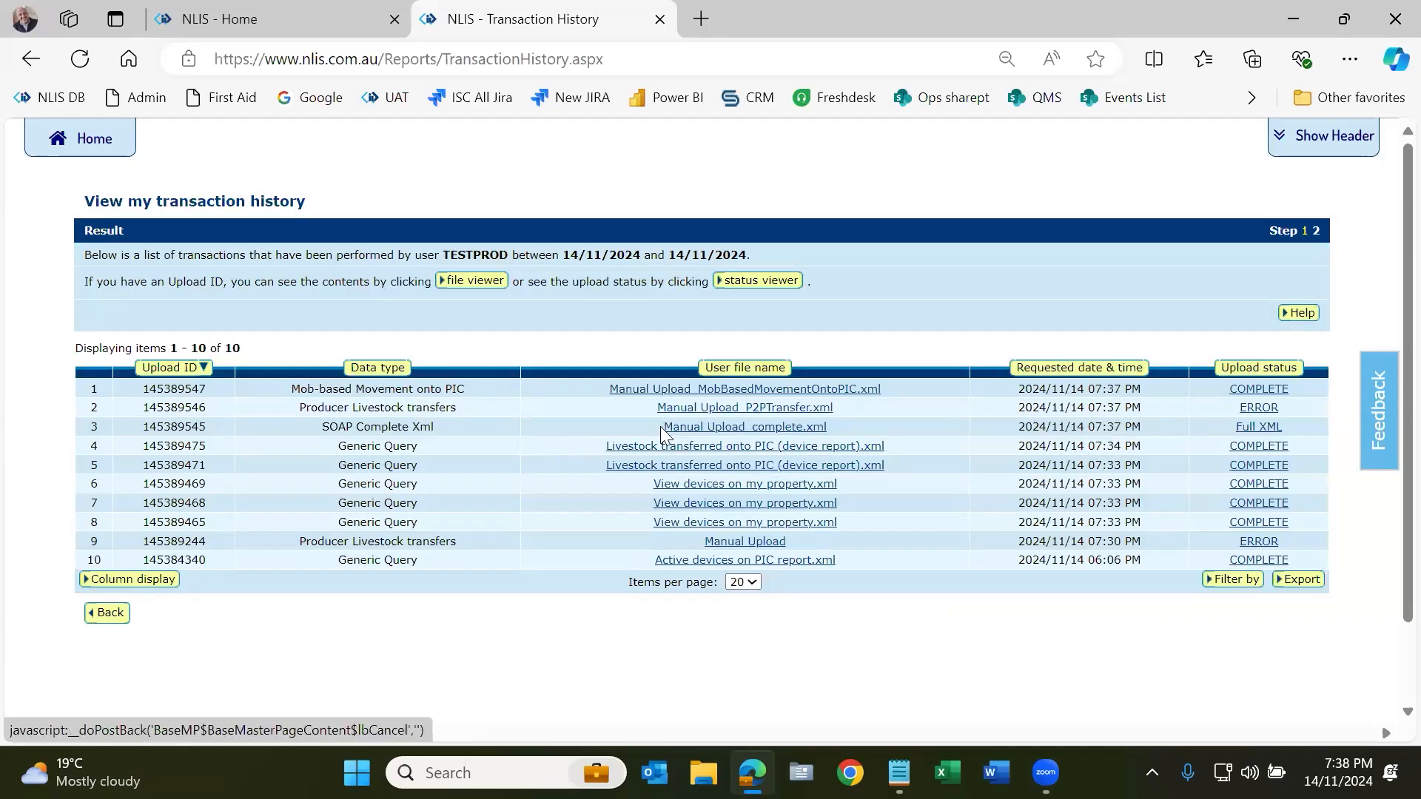
pyautogui.moveTo(660, 426); pyautogui.dragTo(907, 431)
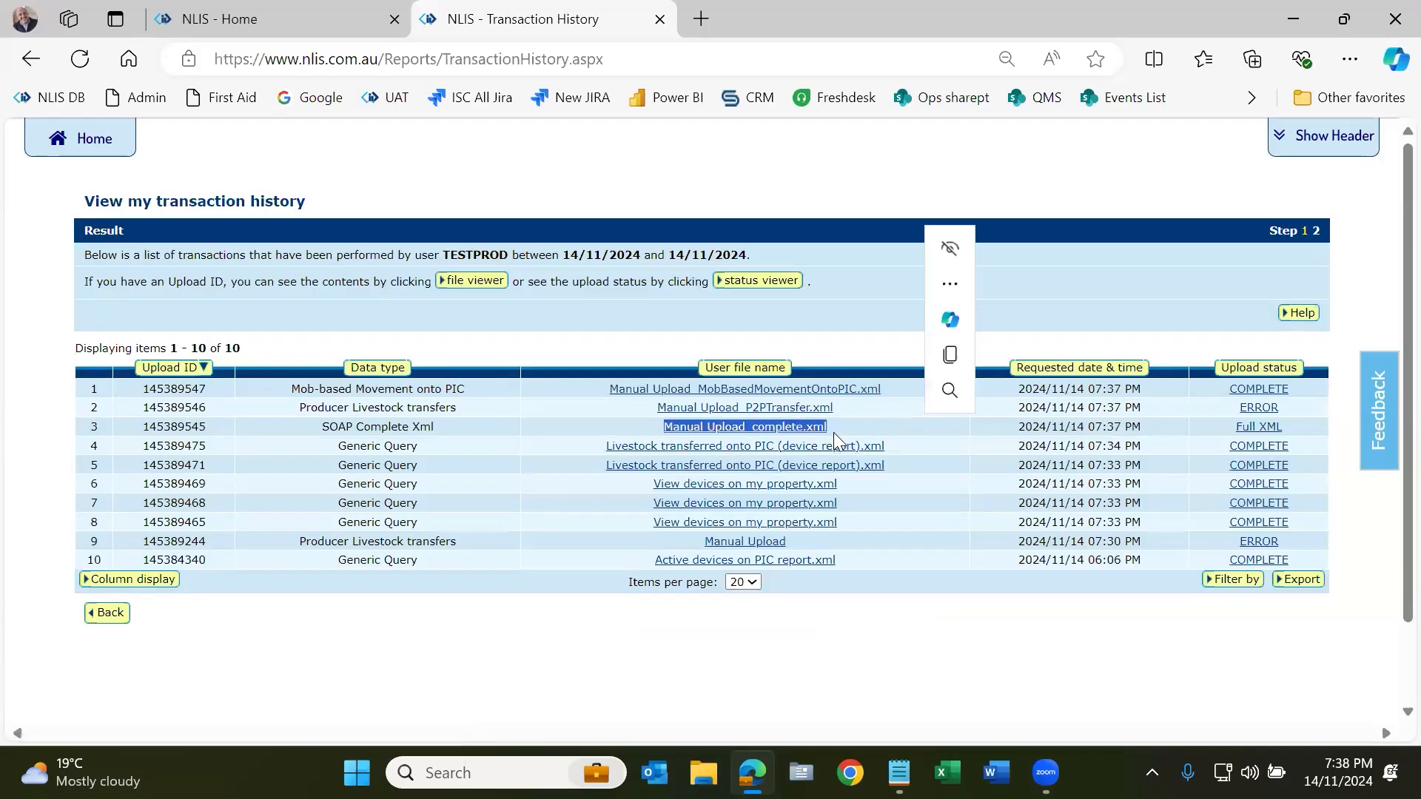
pyautogui.click(803, 408)
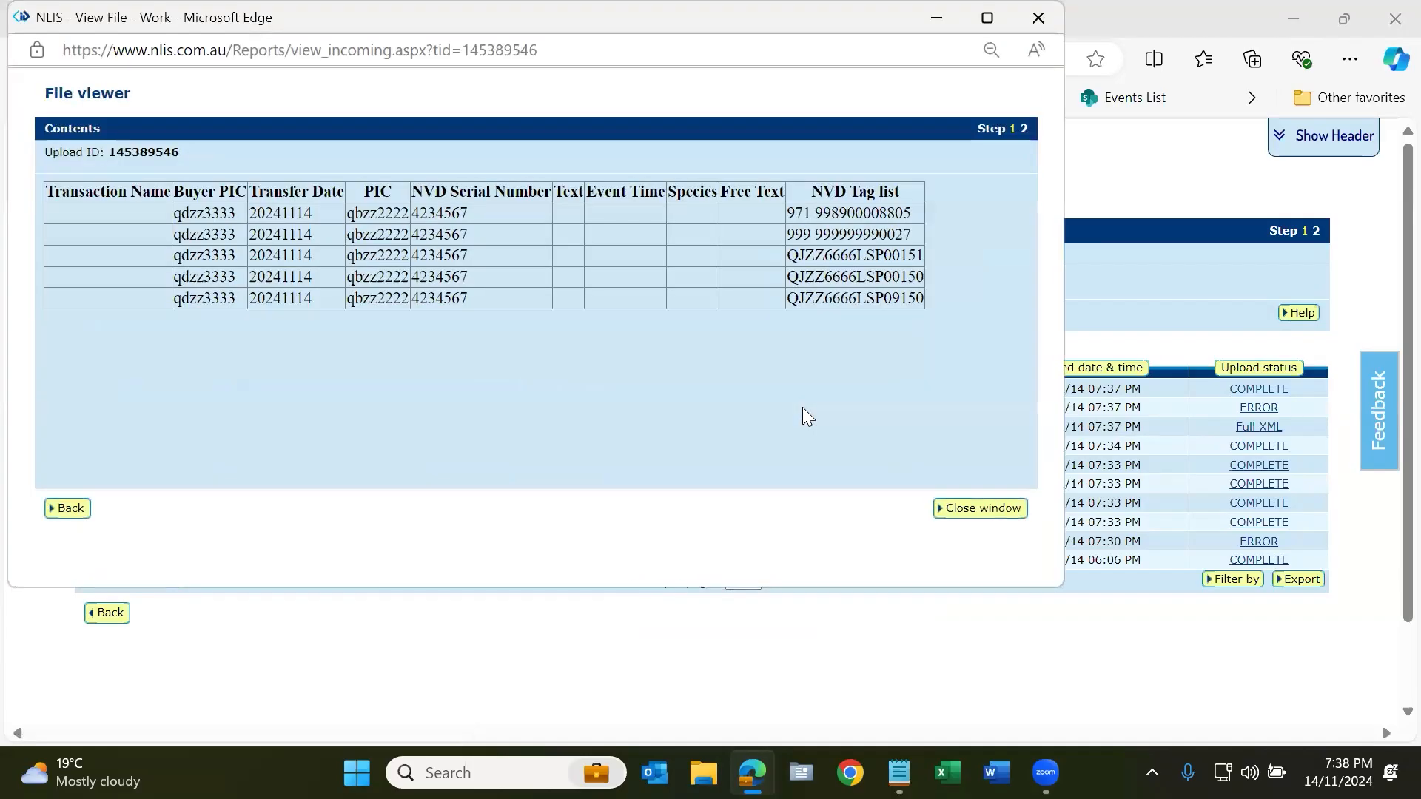
pyautogui.moveTo(789, 214); pyautogui.dragTo(786, 358)
pyautogui.click(786, 358)
pyautogui.doubleClick(187, 212)
pyautogui.click(290, 246)
pyautogui.moveTo(290, 246); pyautogui.dragTo(291, 239)
pyautogui.click(455, 256)
pyautogui.doubleClick(455, 255)
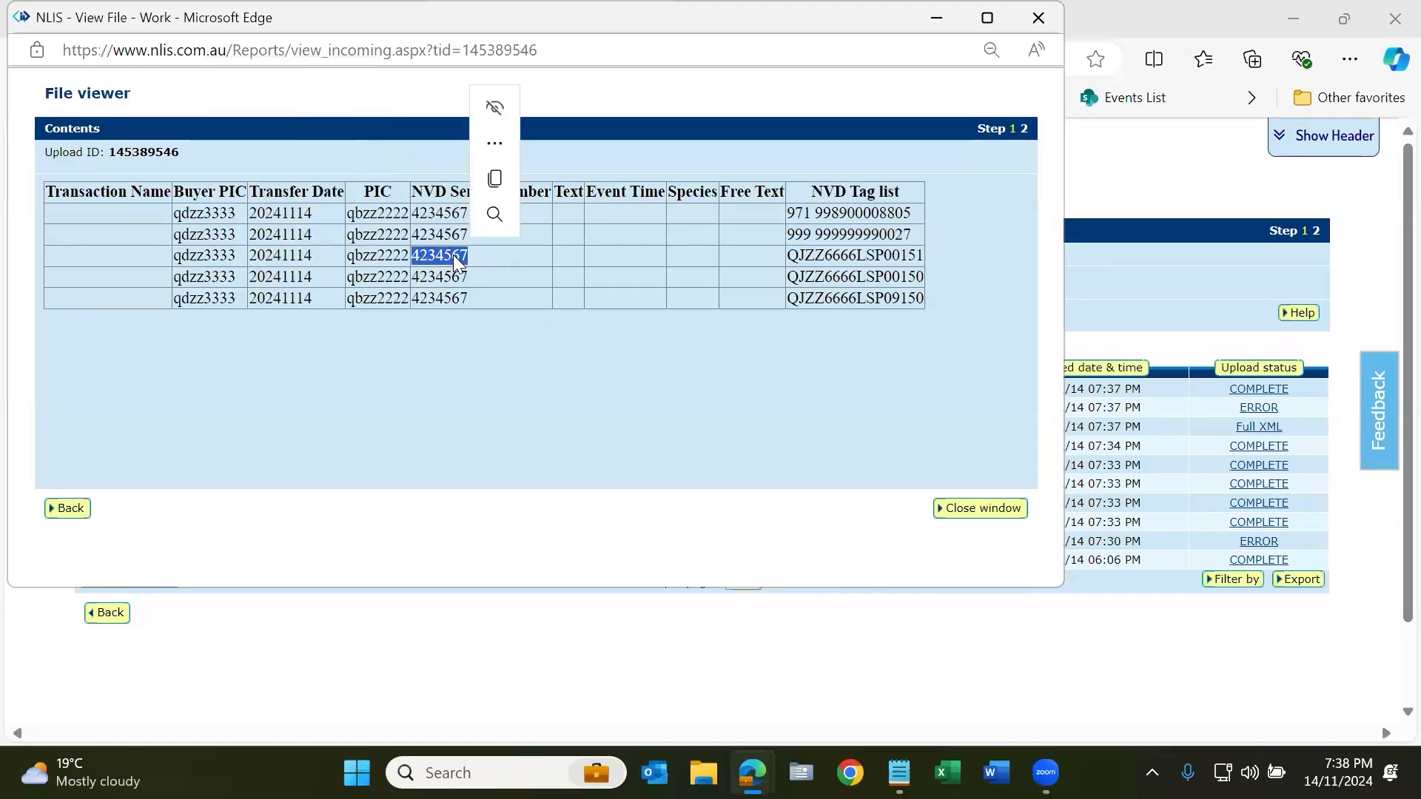
pyautogui.doubleClick(367, 254)
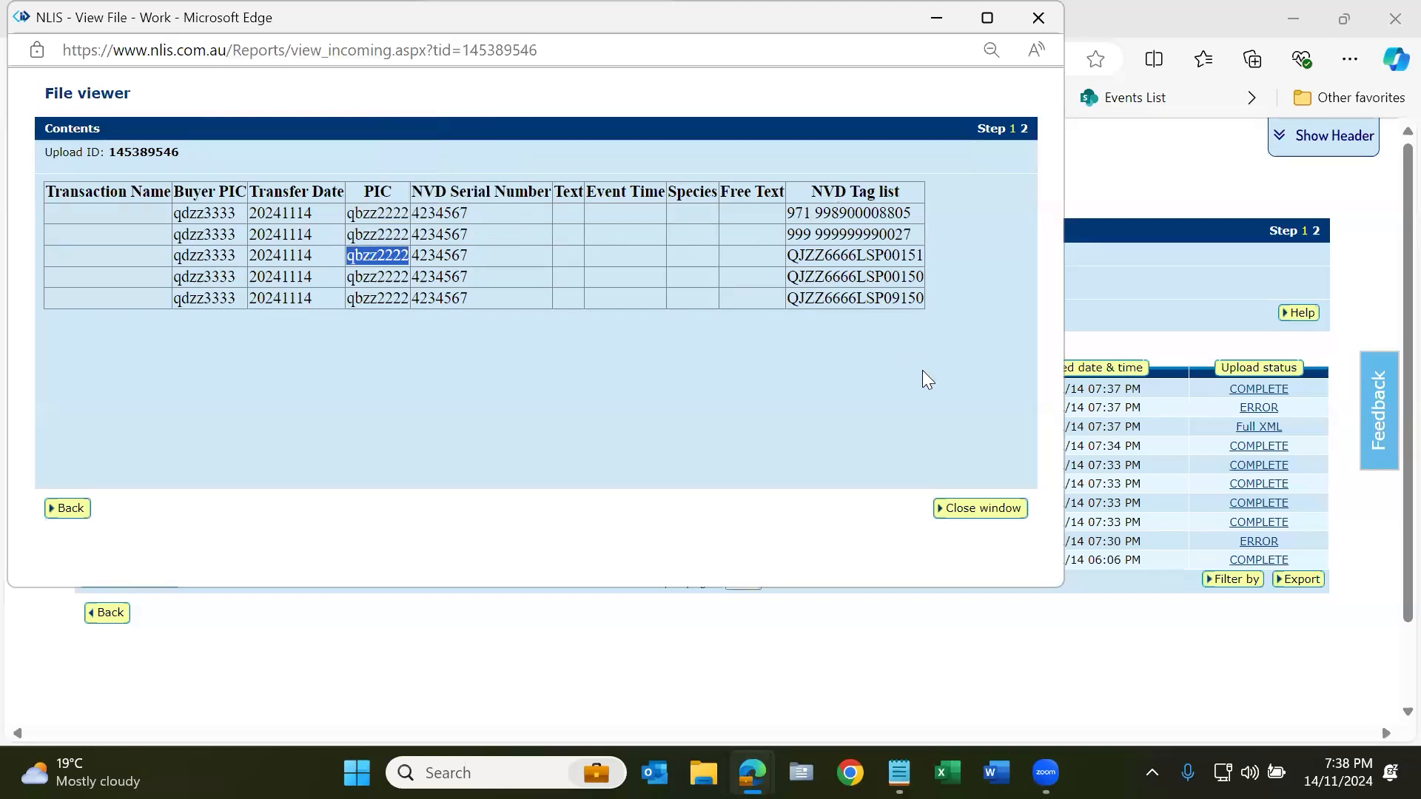
pyautogui.click(989, 511)
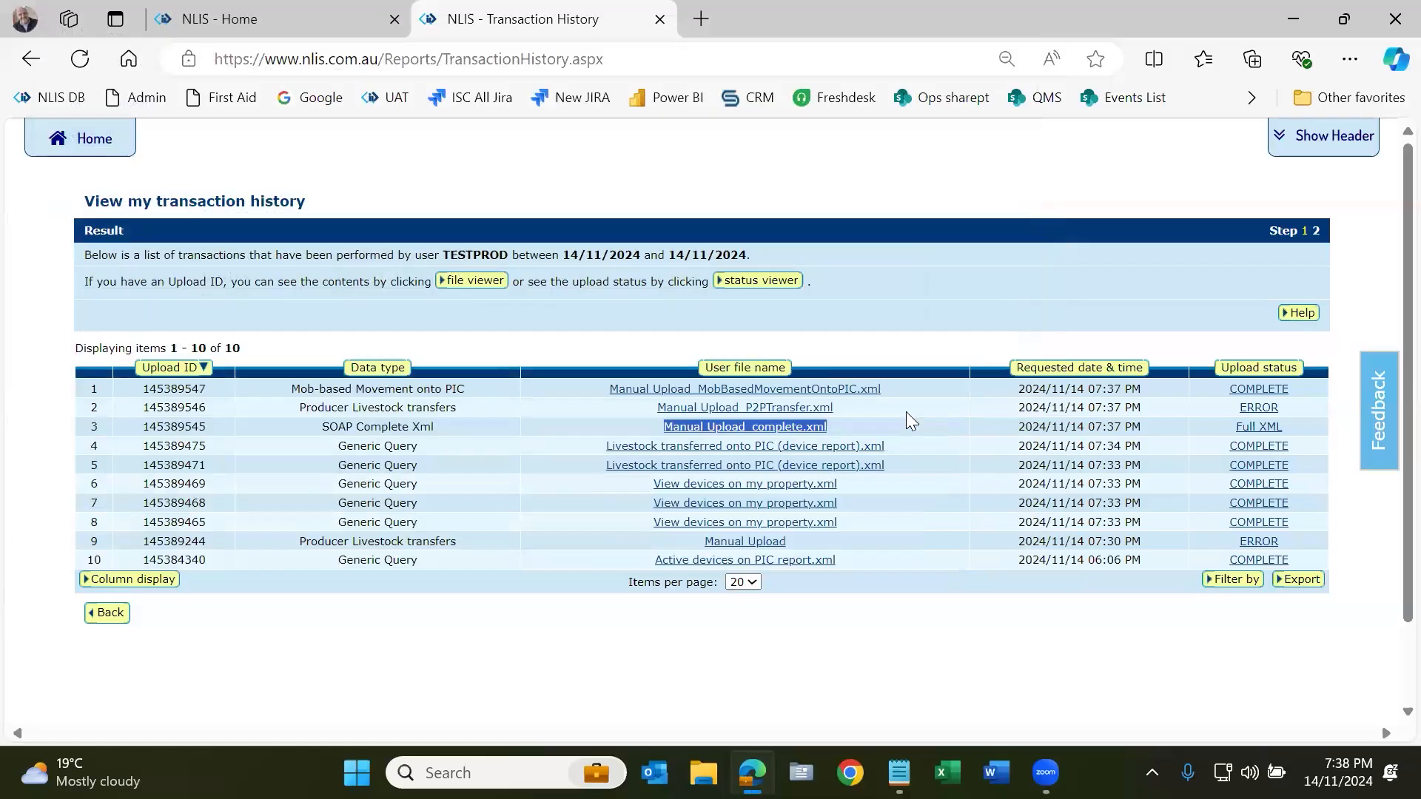
pyautogui.click(870, 390)
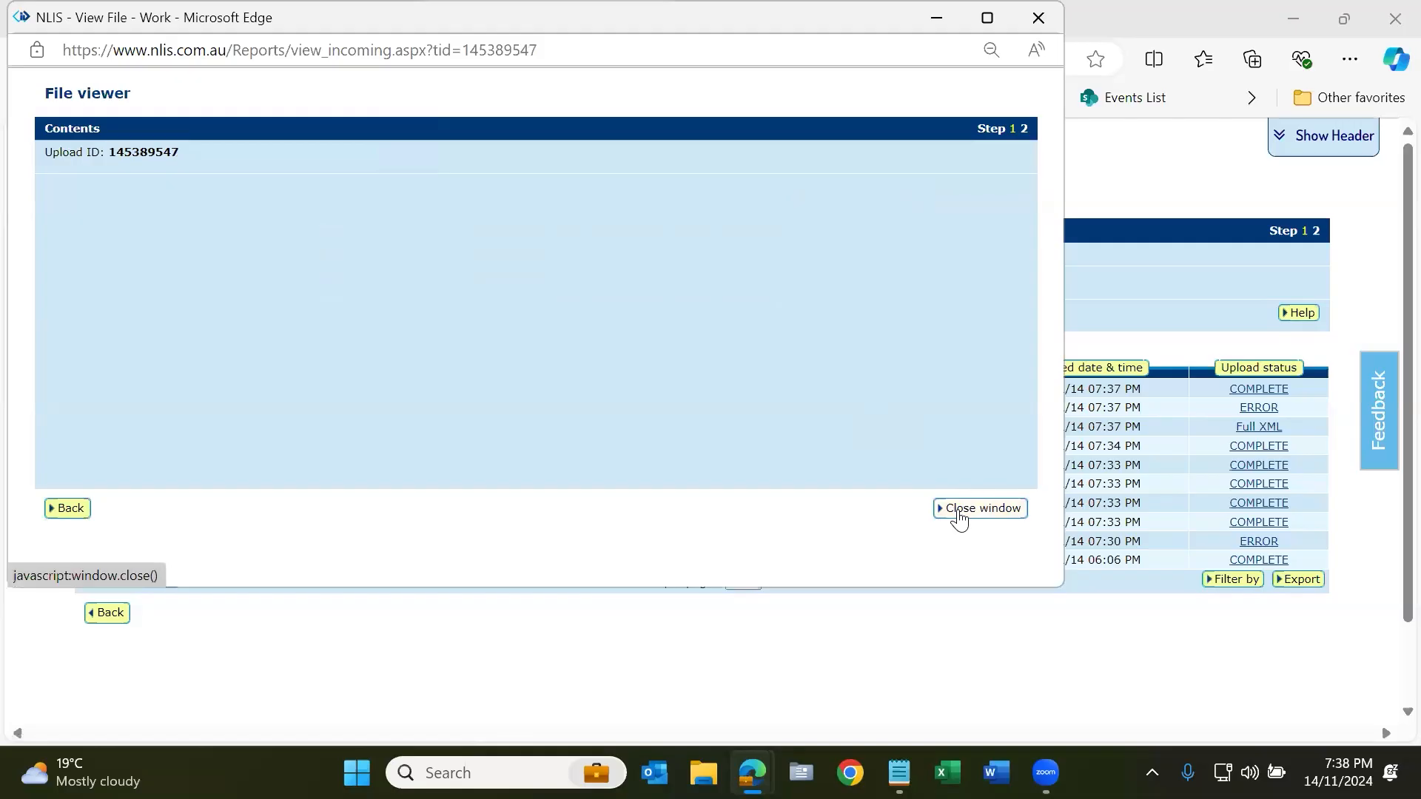
pyautogui.click(959, 511)
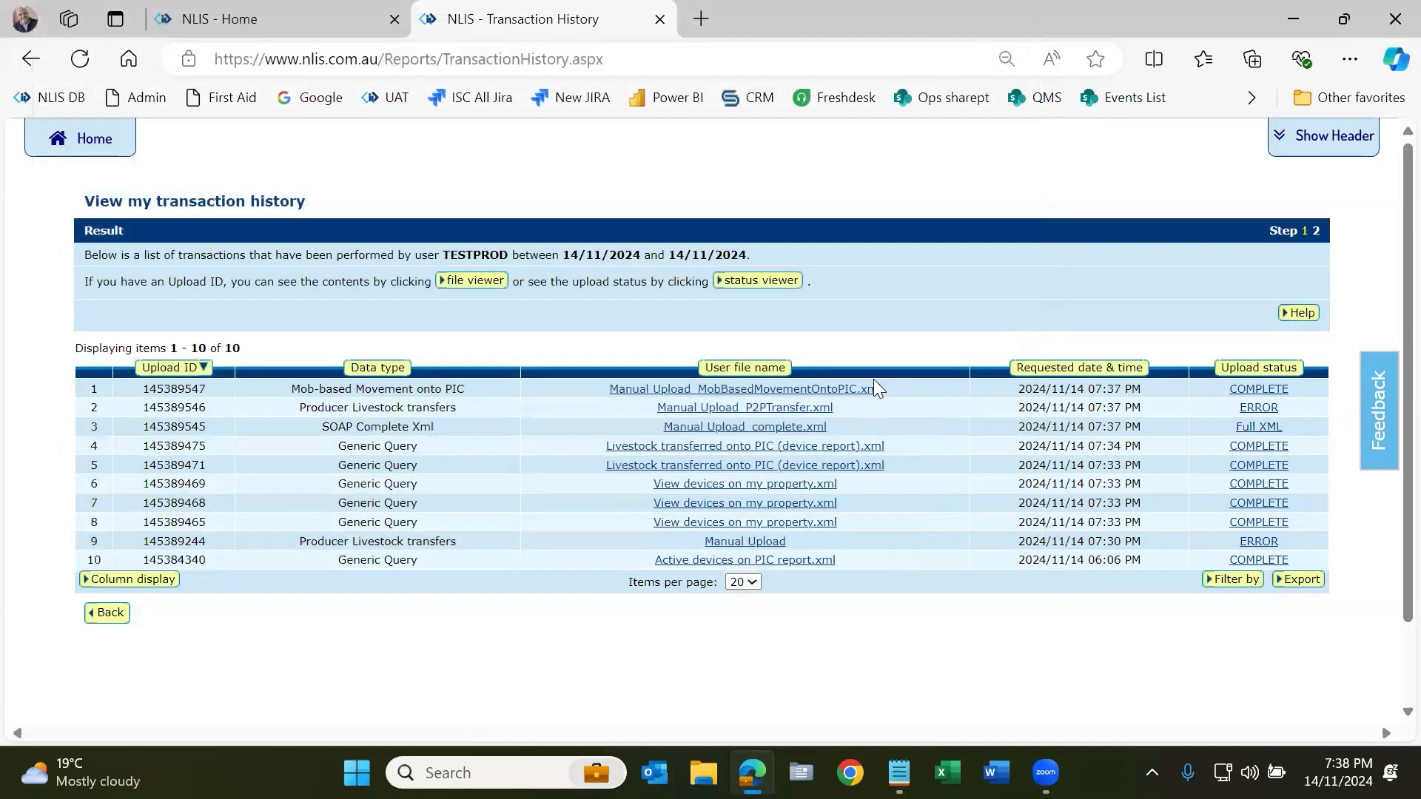
# Step: Check upload 145389546's error details, noting unregistered tag QJZZ6666LSP09150, then close them
pyautogui.click(1264, 410)
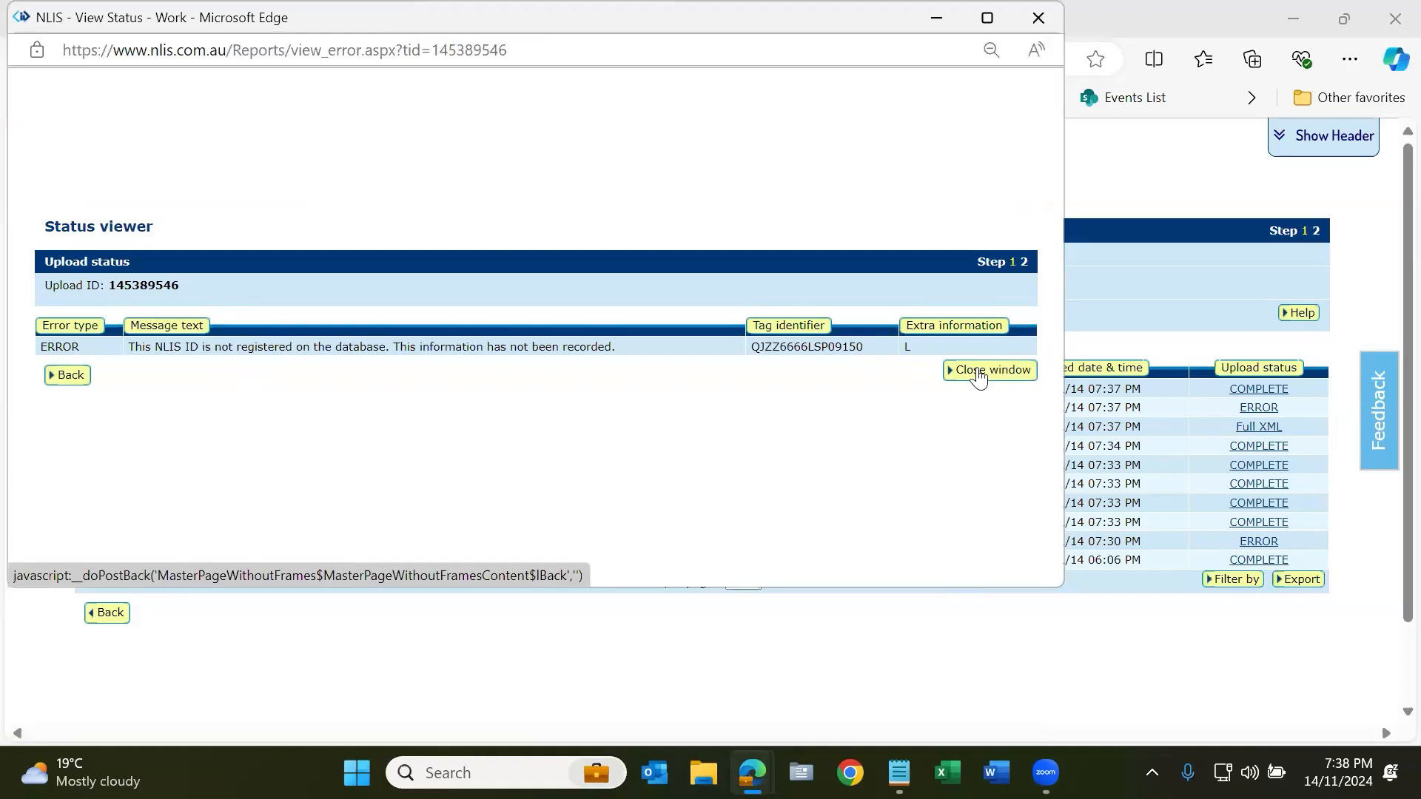
pyautogui.doubleClick(842, 346)
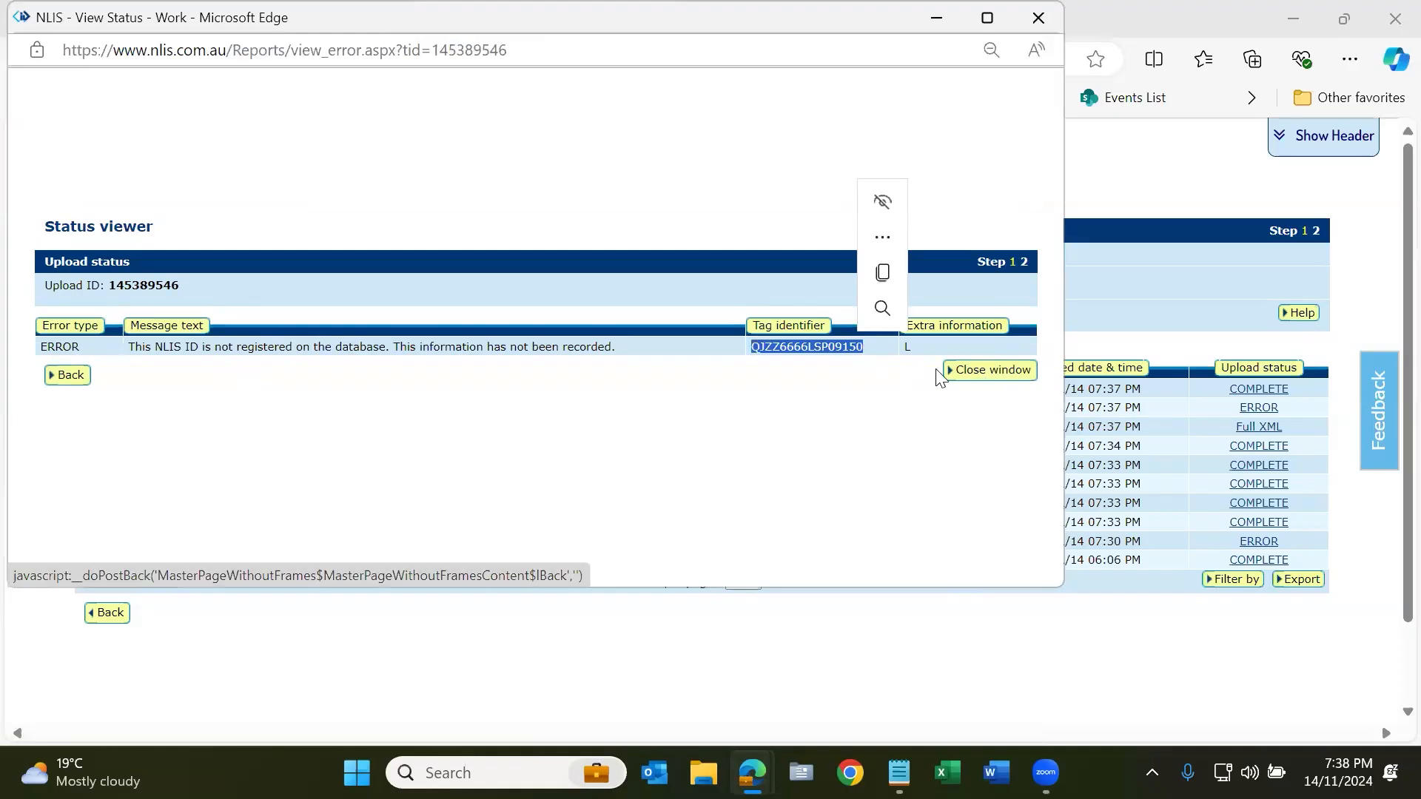
pyautogui.click(992, 374)
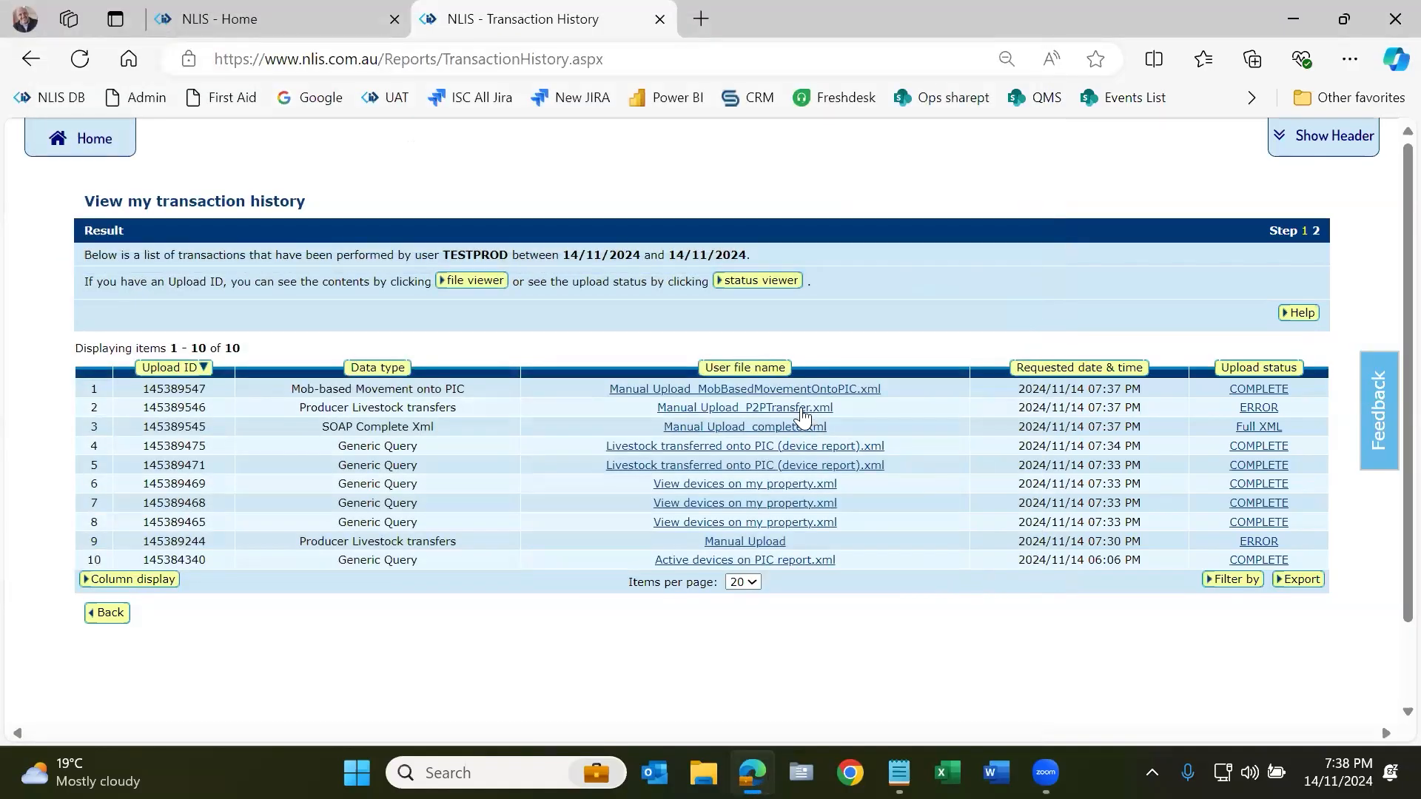
# Step: Review tags QJZZ6666LSP00151 and QJZZ6666LSP09150 in upload 145389546's file contents, then return Home
pyautogui.click(806, 407)
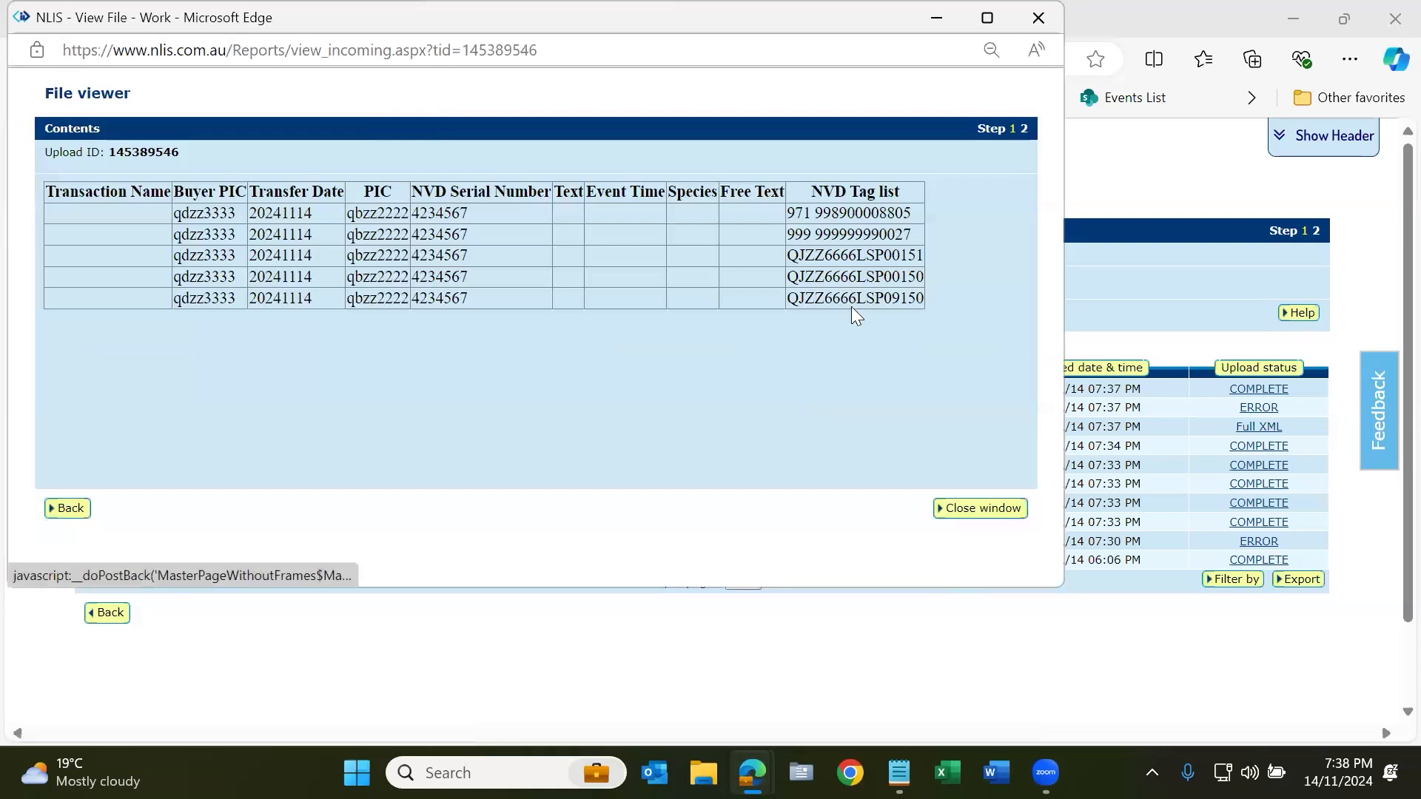
pyautogui.doubleClick(872, 261)
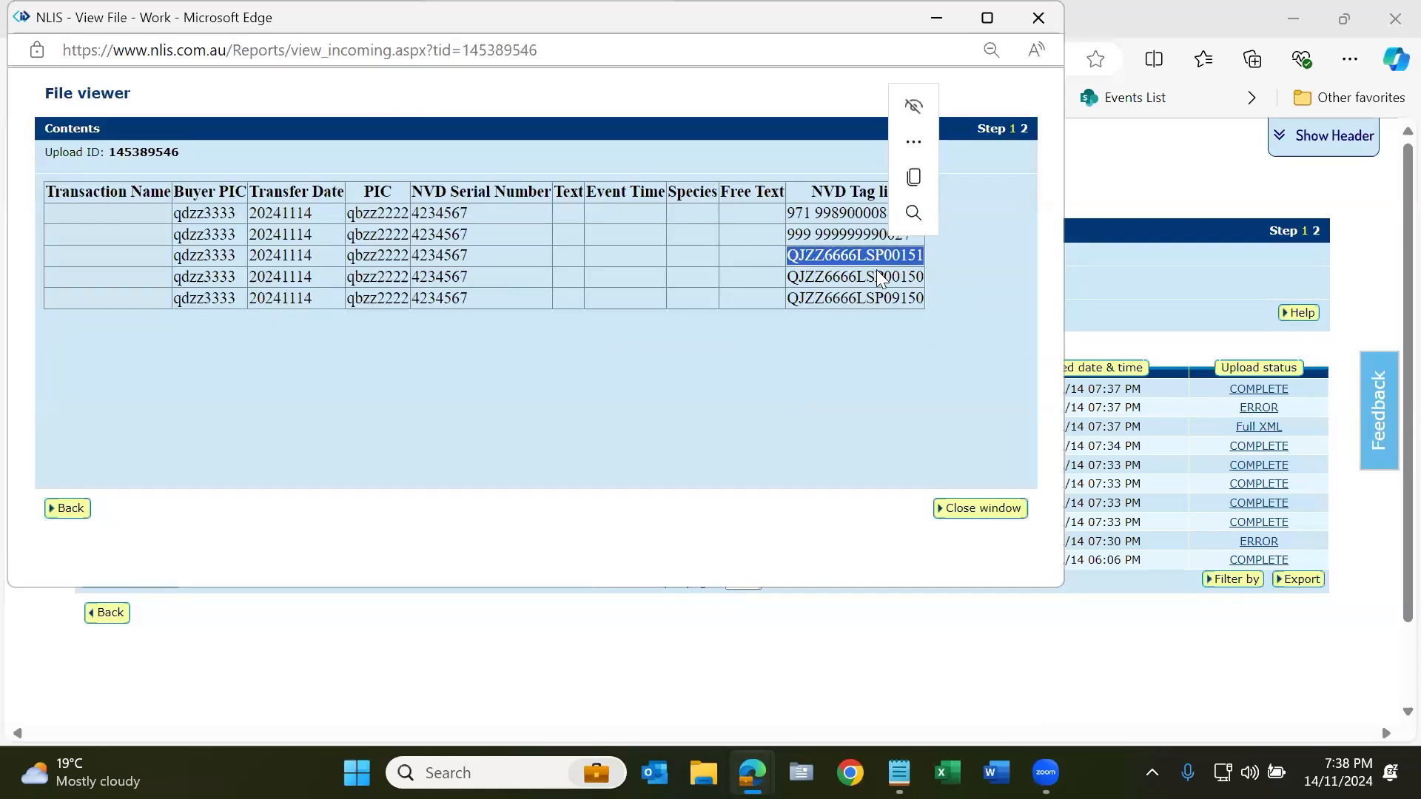
pyautogui.click(878, 272)
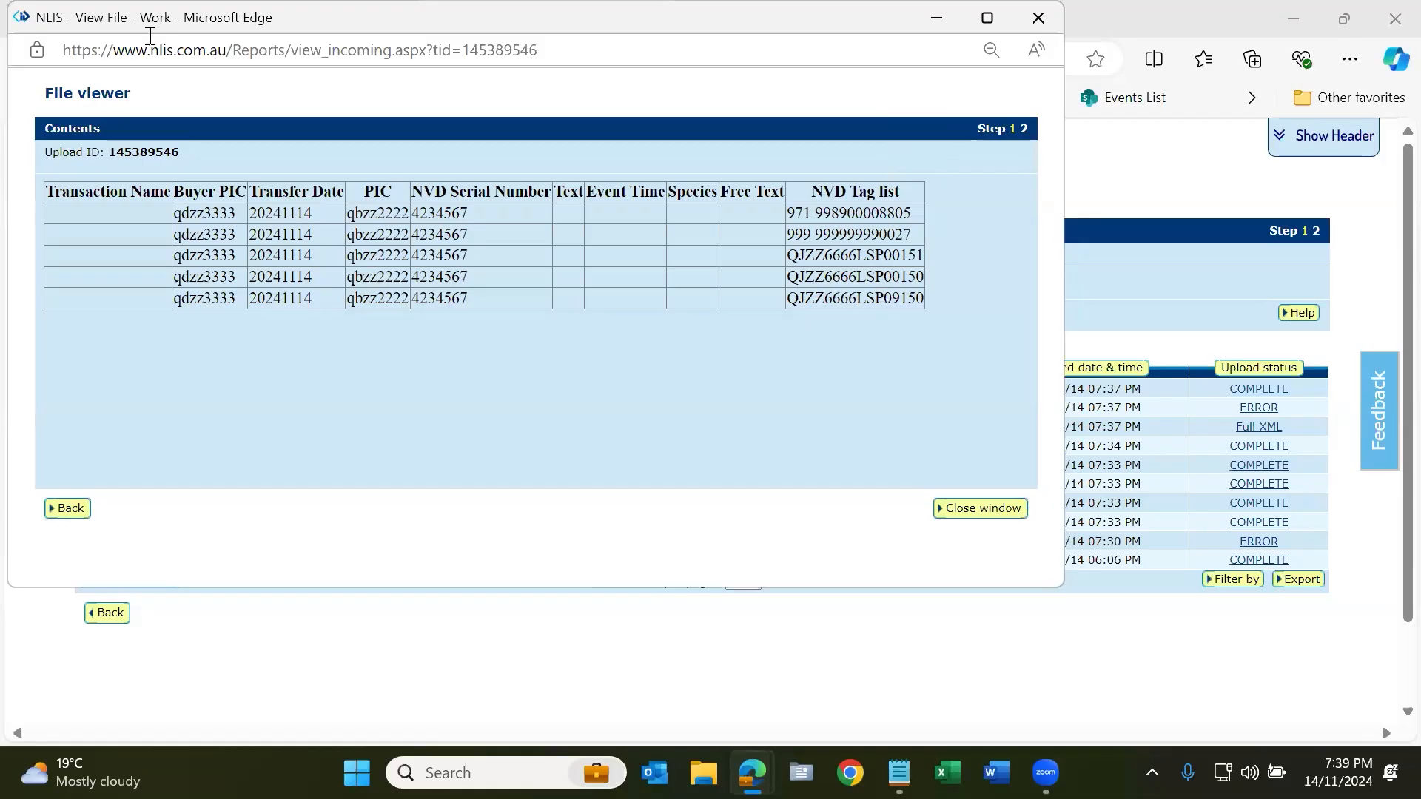
pyautogui.moveTo(155, 22); pyautogui.dragTo(212, 108)
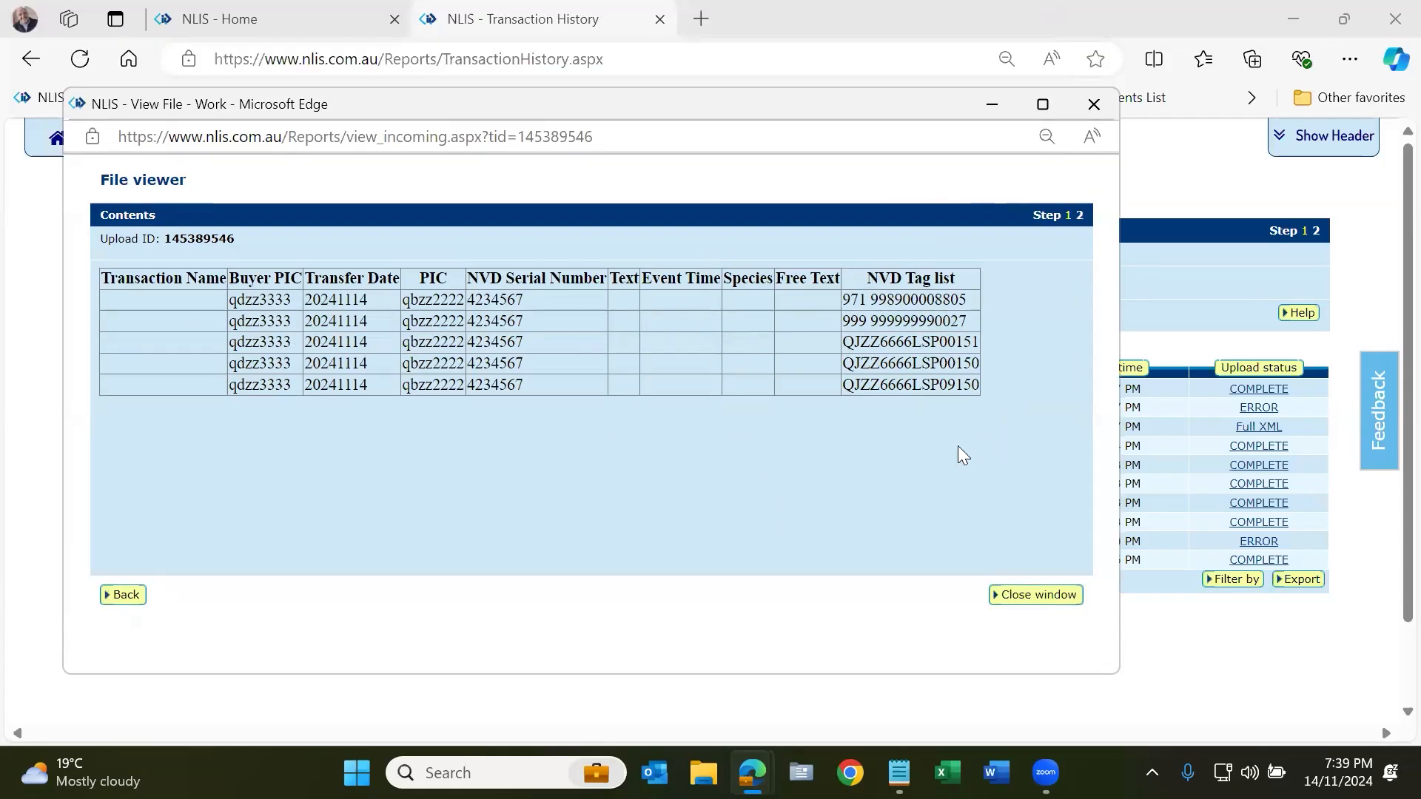
pyautogui.doubleClick(916, 387)
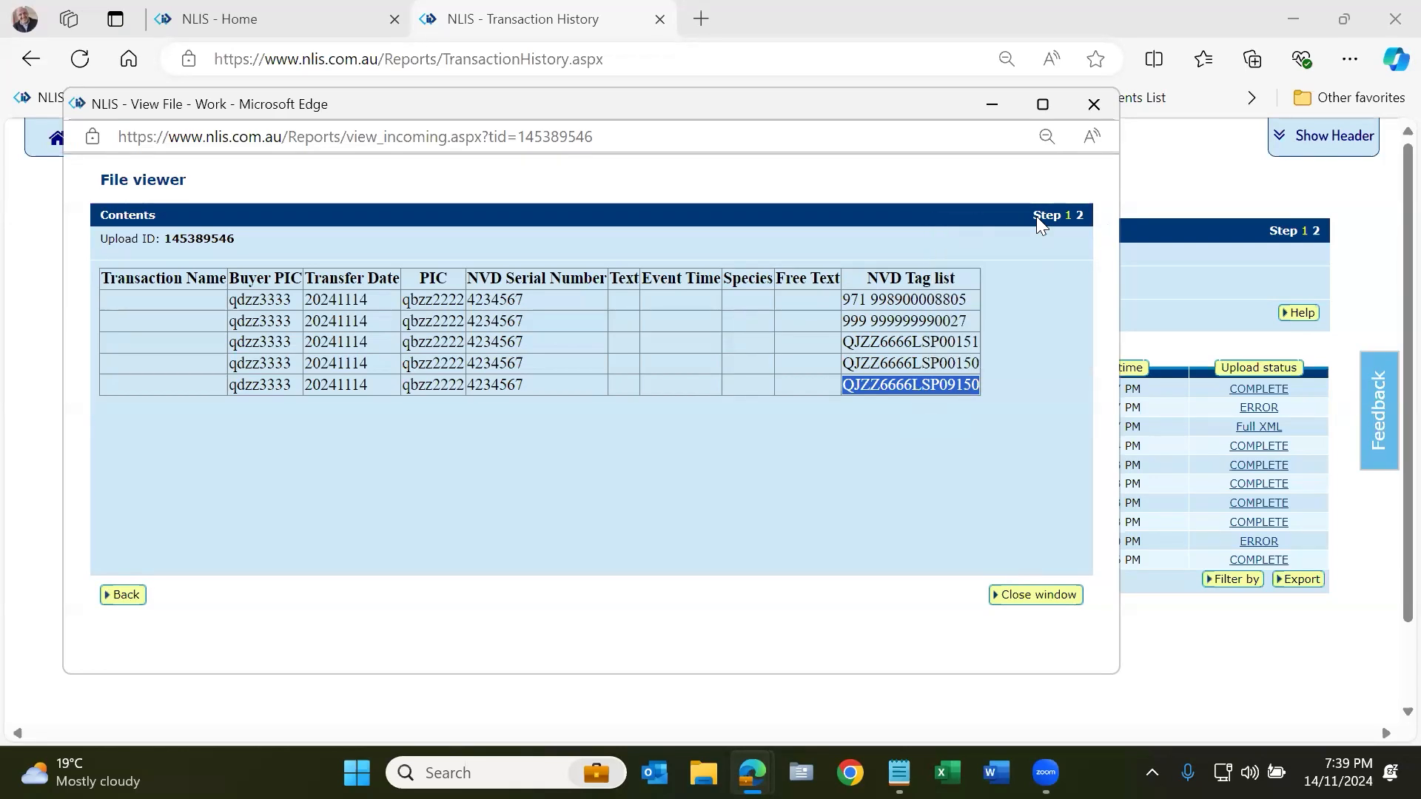
pyautogui.click(1095, 105)
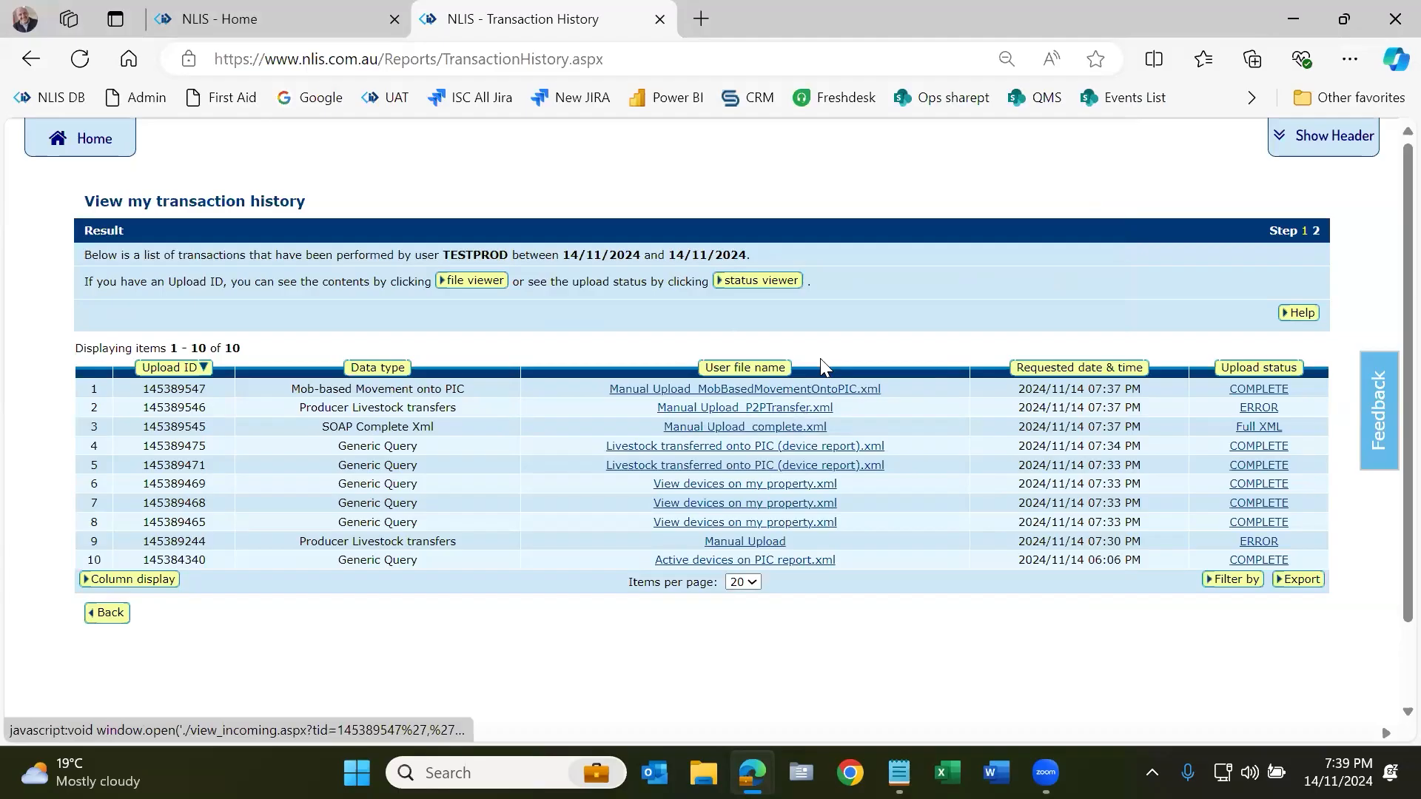
pyautogui.click(79, 143)
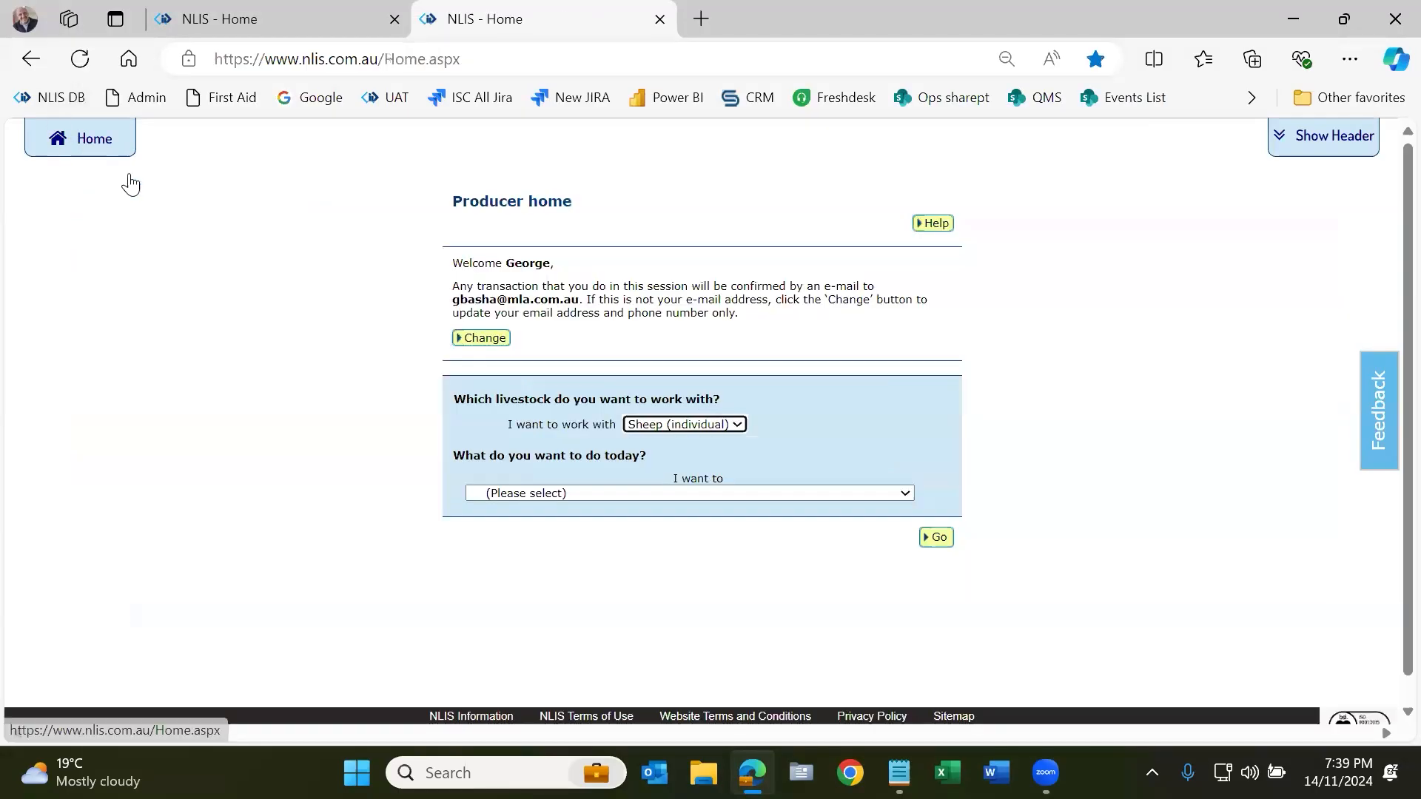
# Step: Run the 'Livestock transferred onto PIC (device report)' for qdzz3333 sheep on 14 Nov 2024
pyautogui.click(675, 493)
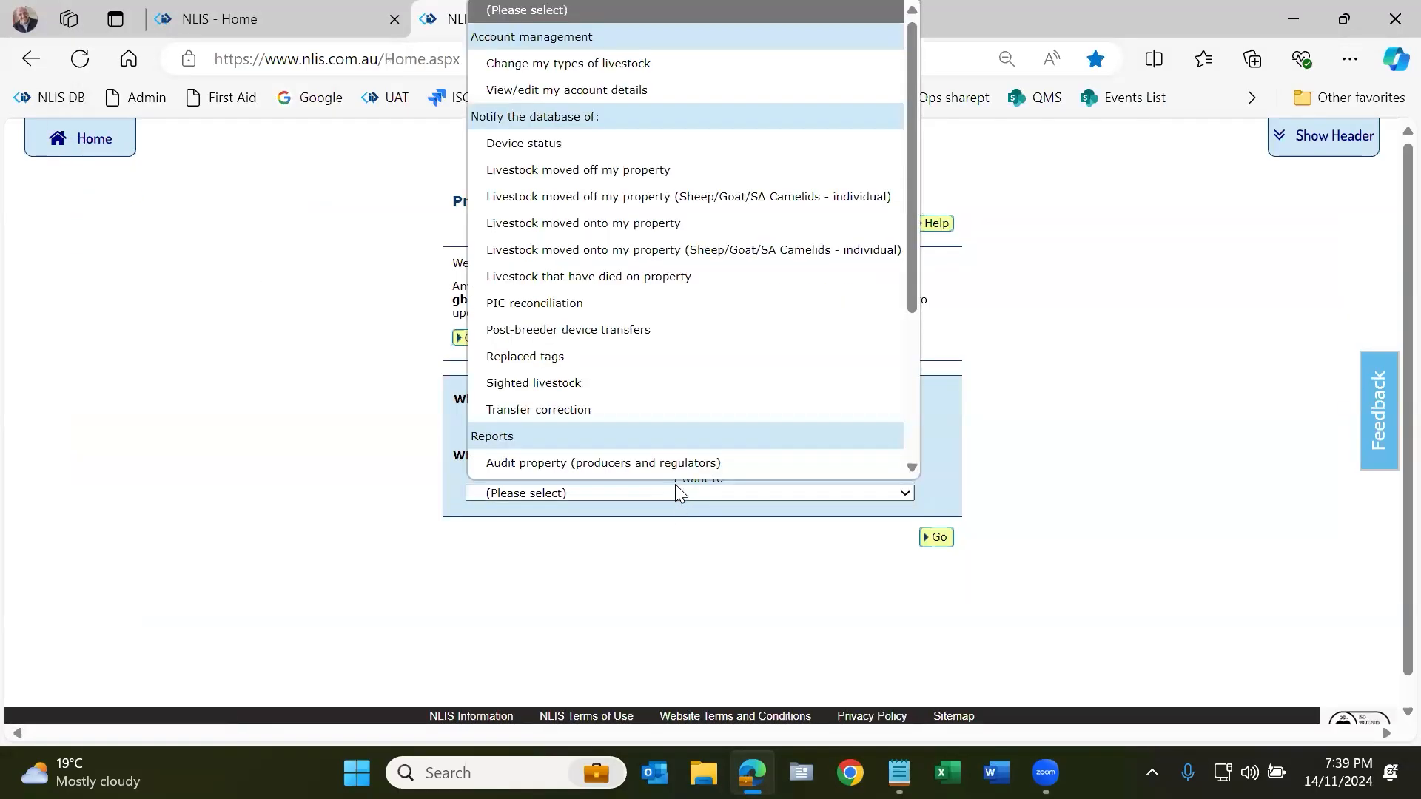
pyautogui.scroll(-3, 677, 437)
pyautogui.scroll(-1, 681, 439)
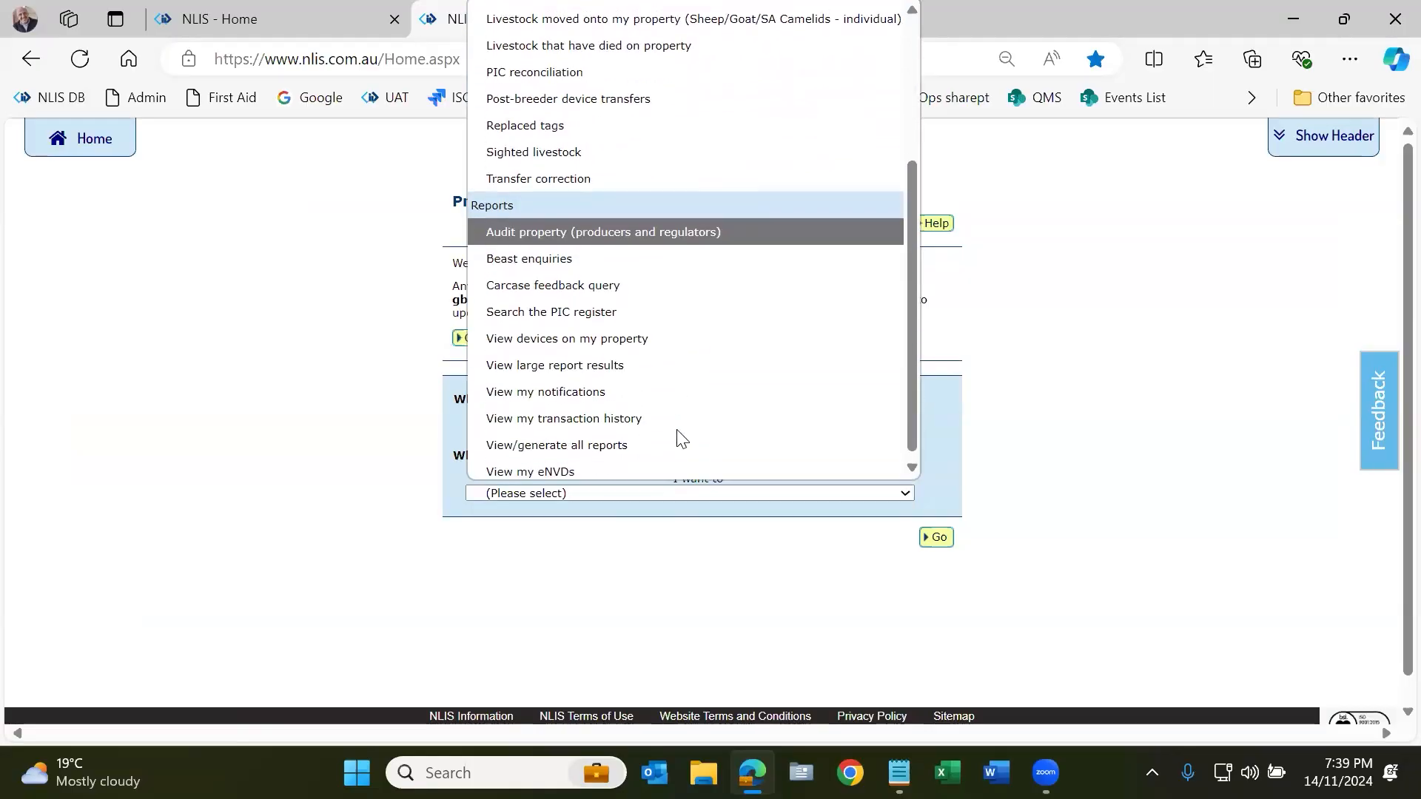
pyautogui.click(661, 440)
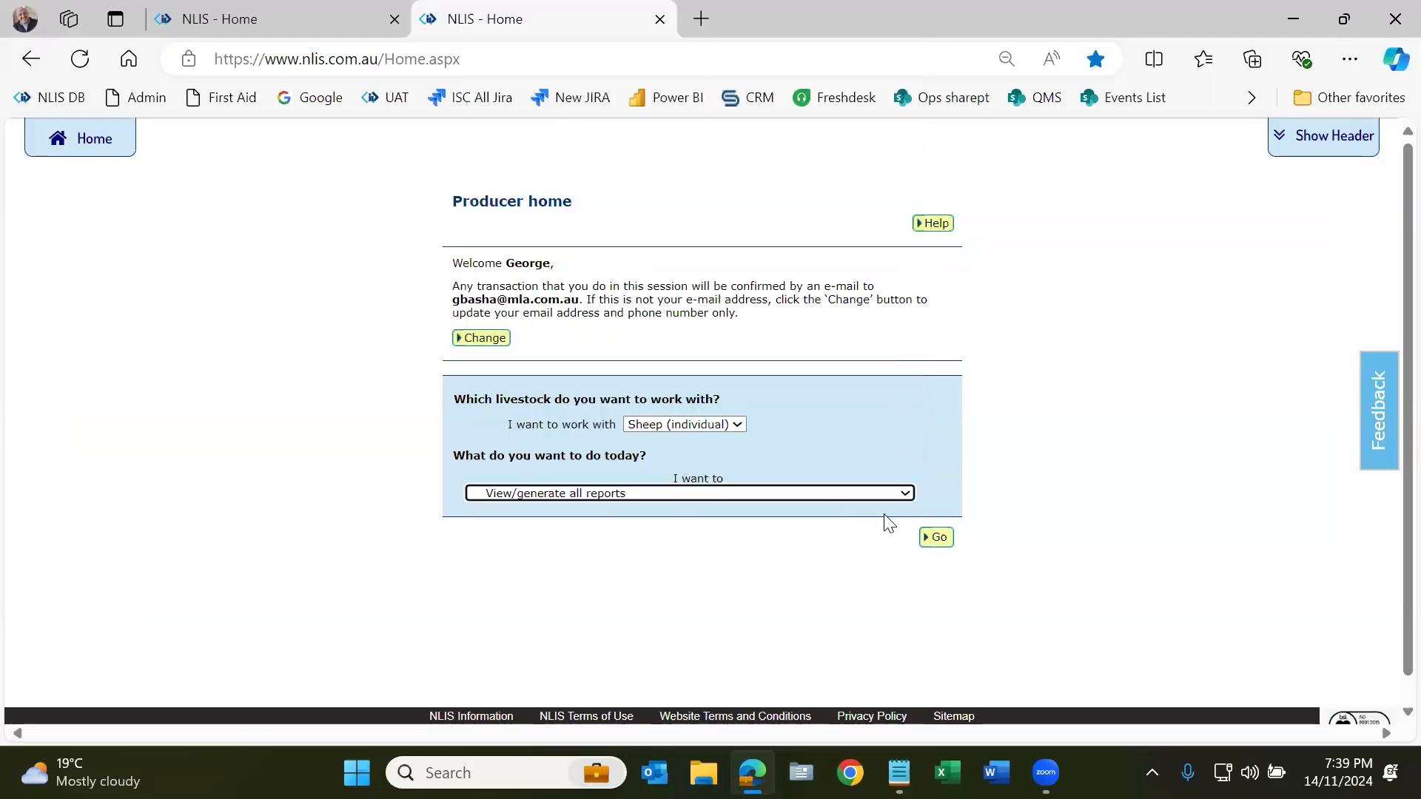
pyautogui.click(937, 538)
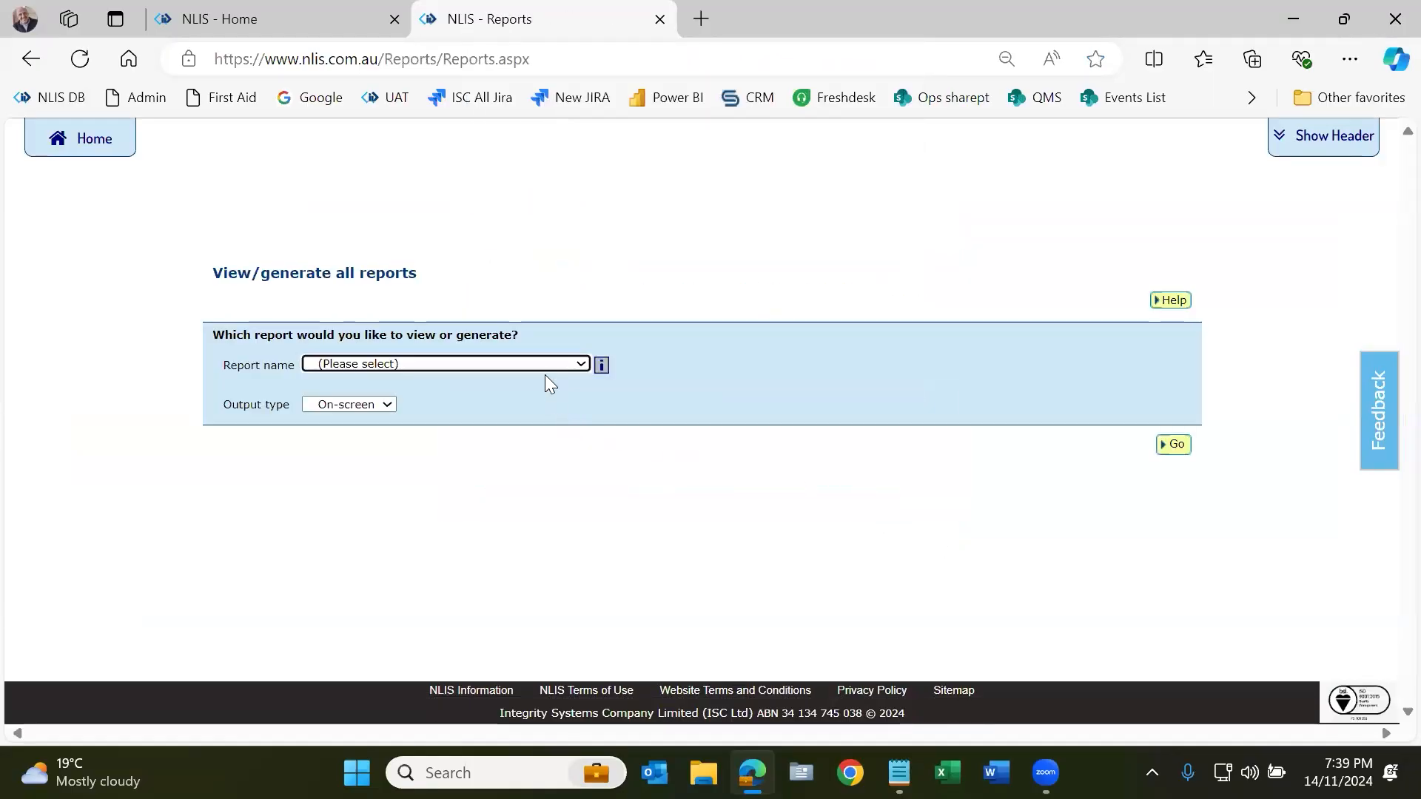
pyautogui.click(543, 365)
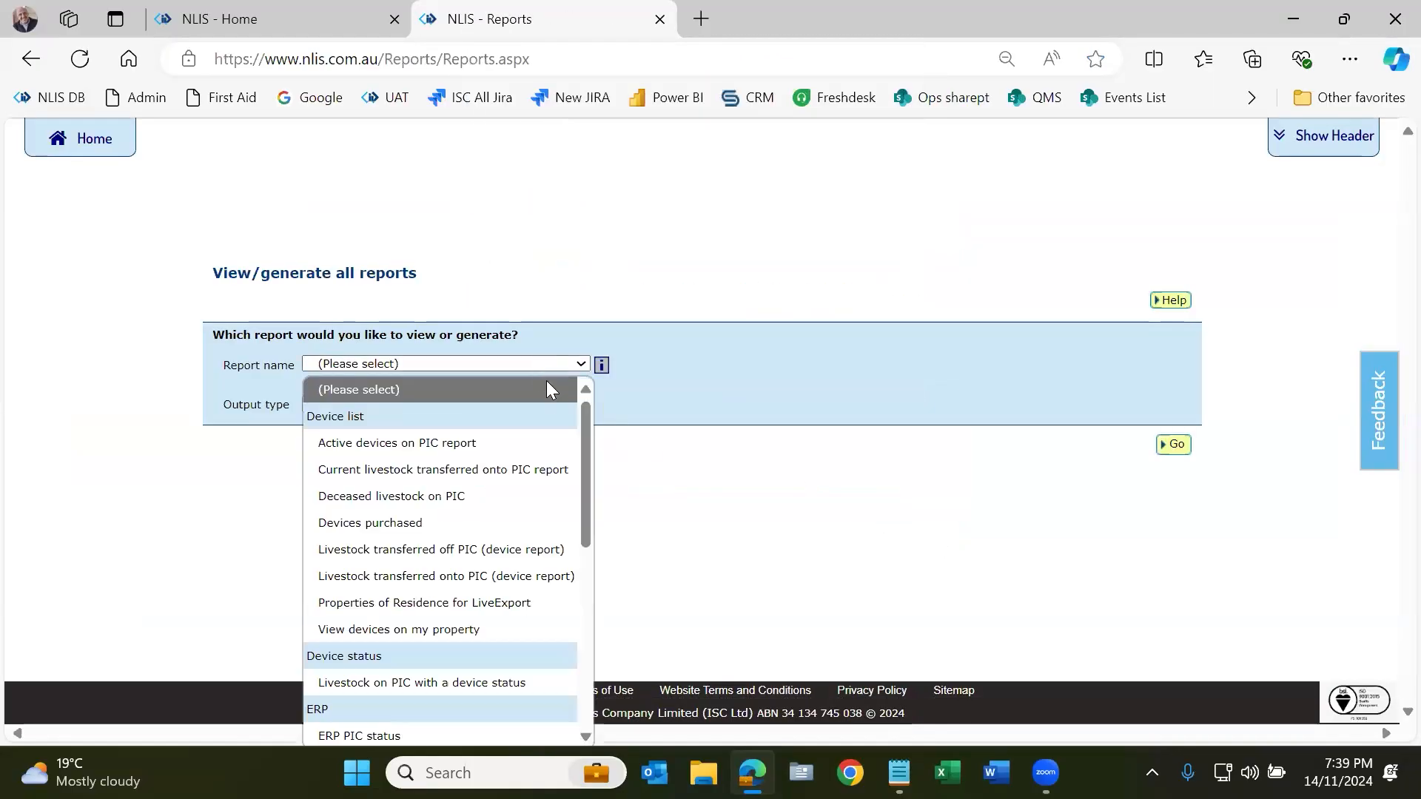
pyautogui.click(547, 574)
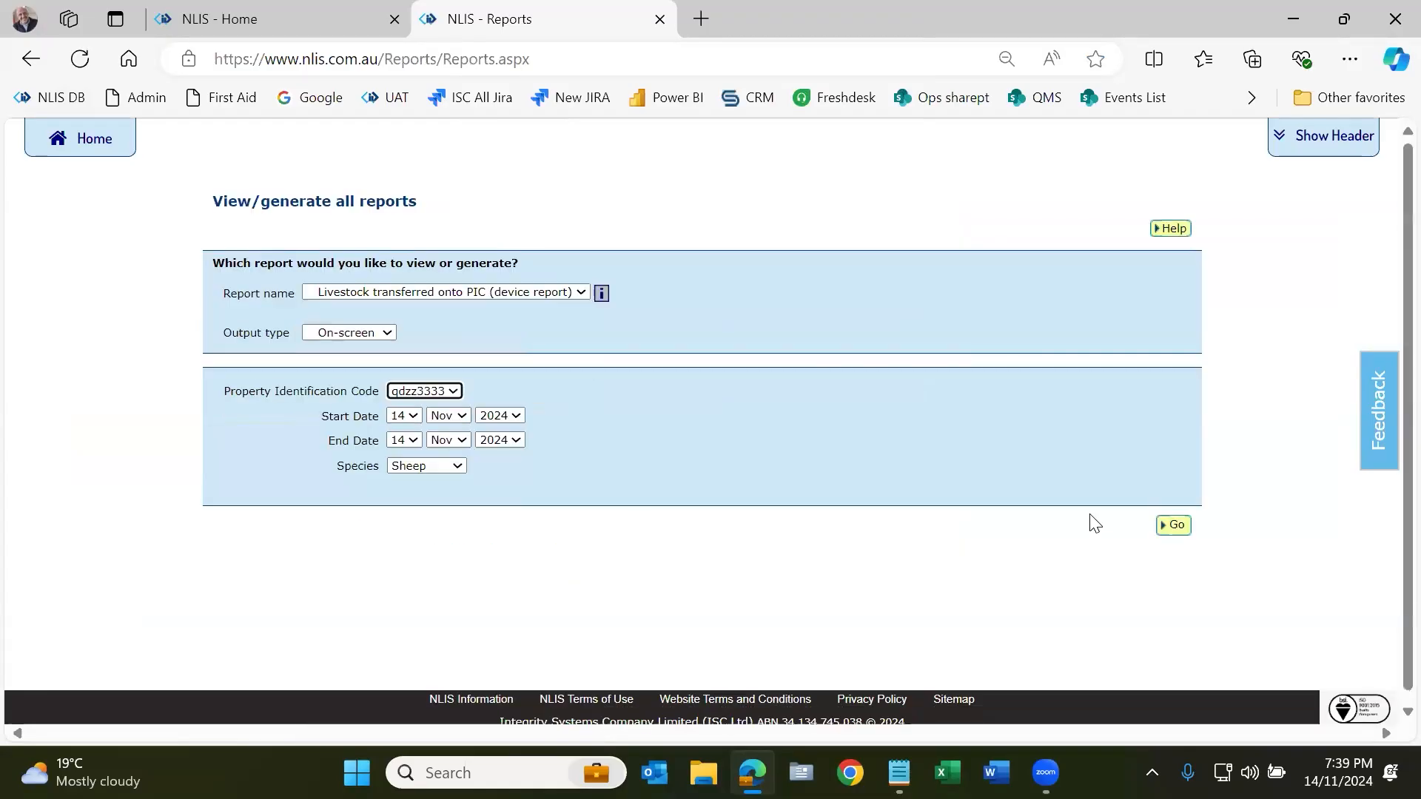
pyautogui.click(1182, 529)
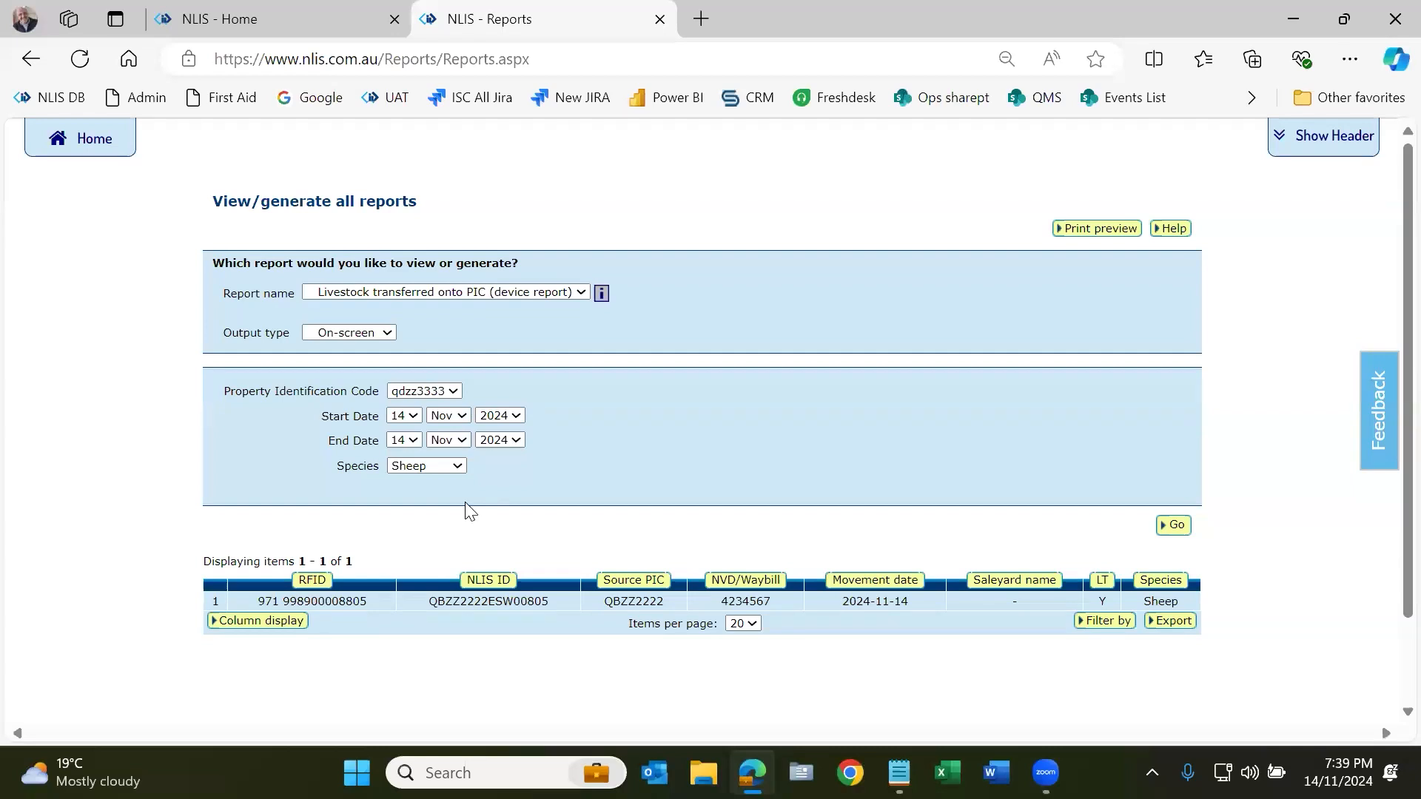
# Step: Rerun the device report for All species, listing 8 devices, then return to Producer home
pyautogui.click(463, 291)
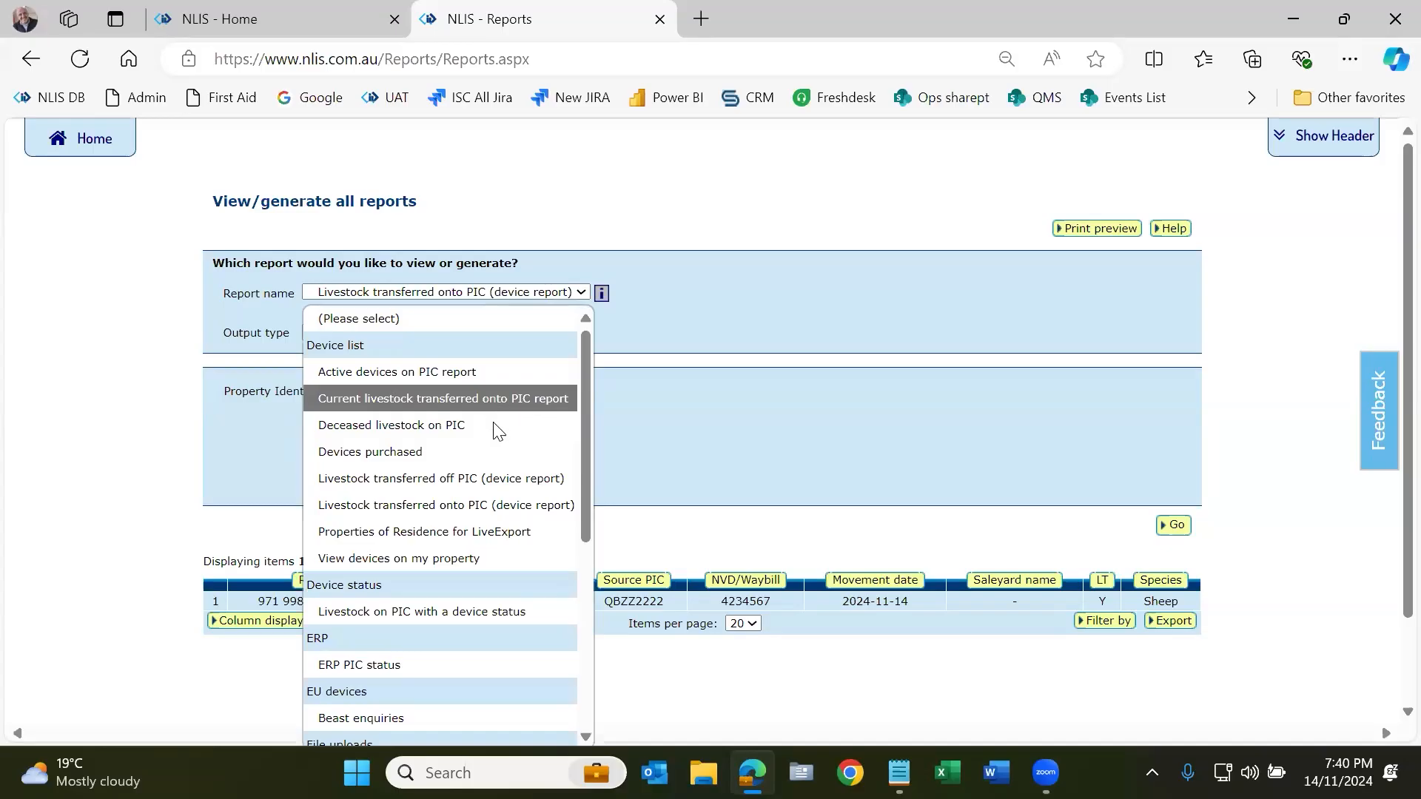
pyautogui.click(513, 504)
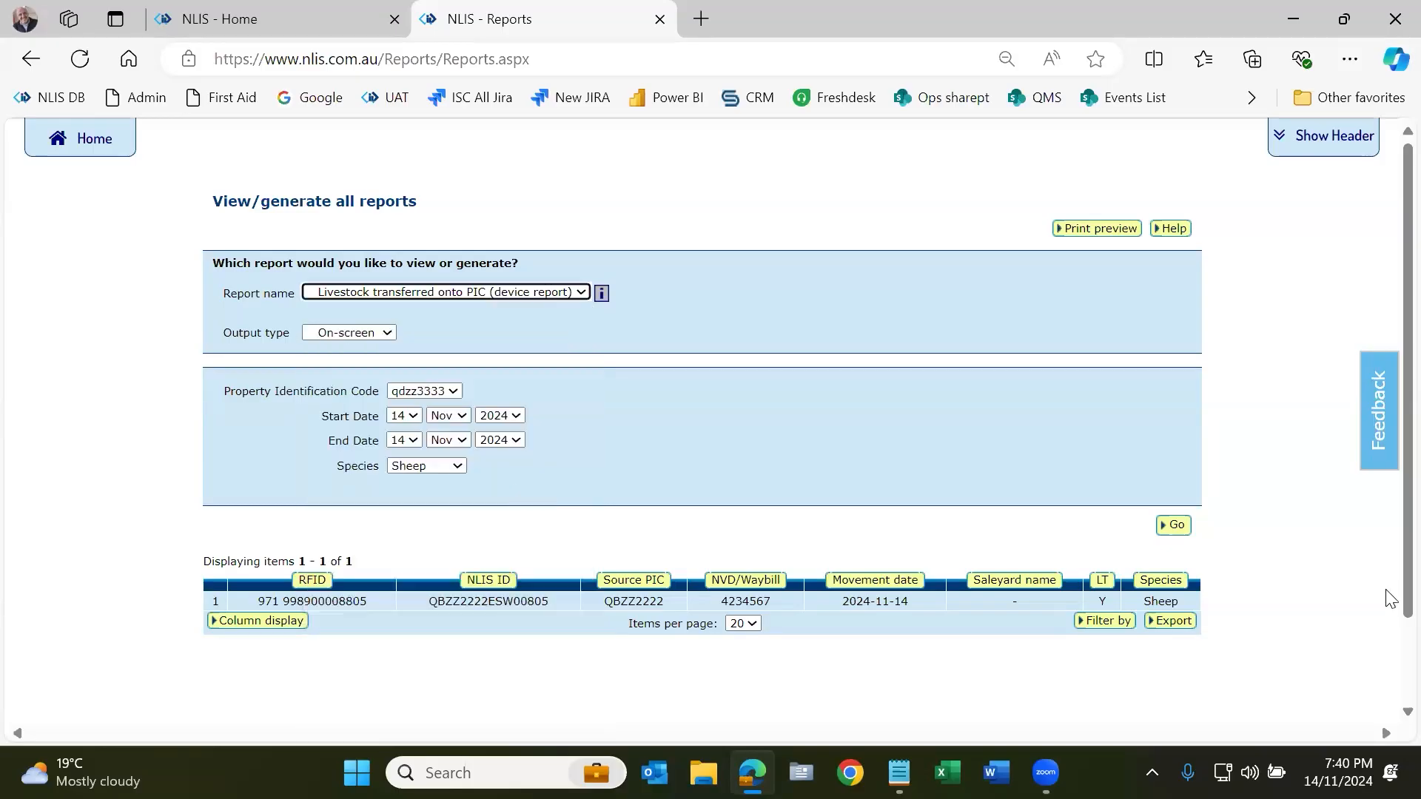
pyautogui.click(1172, 525)
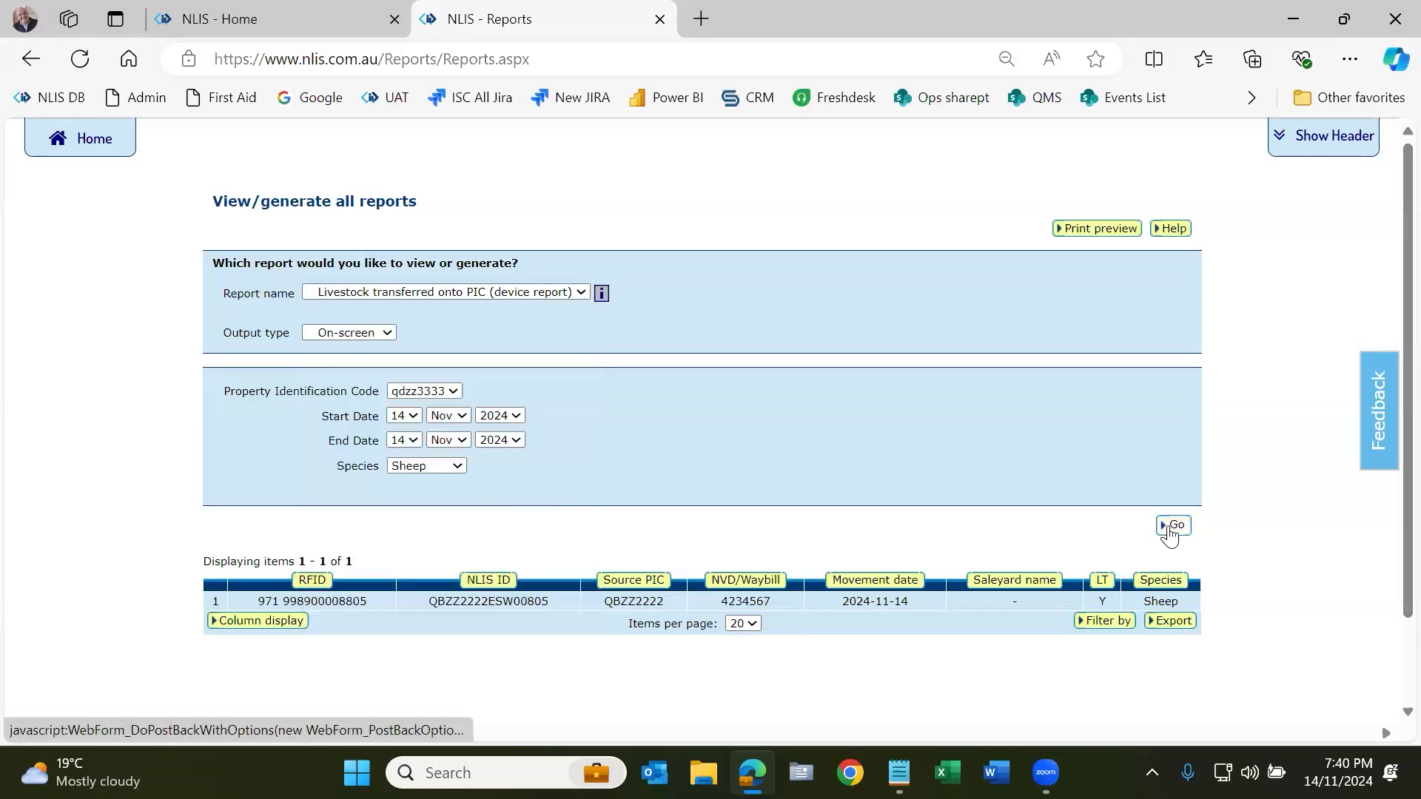
pyautogui.click(454, 467)
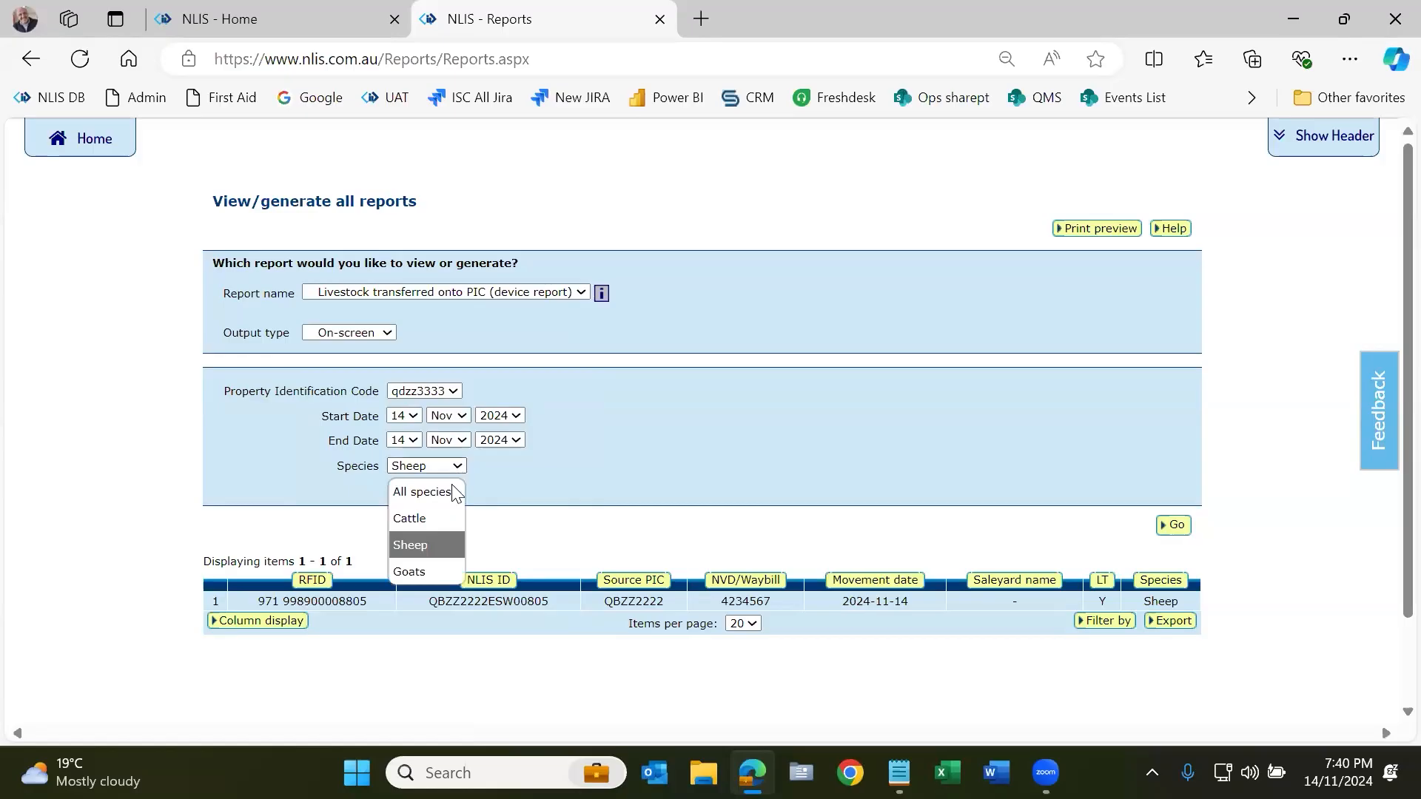
pyautogui.click(455, 491)
pyautogui.click(1177, 525)
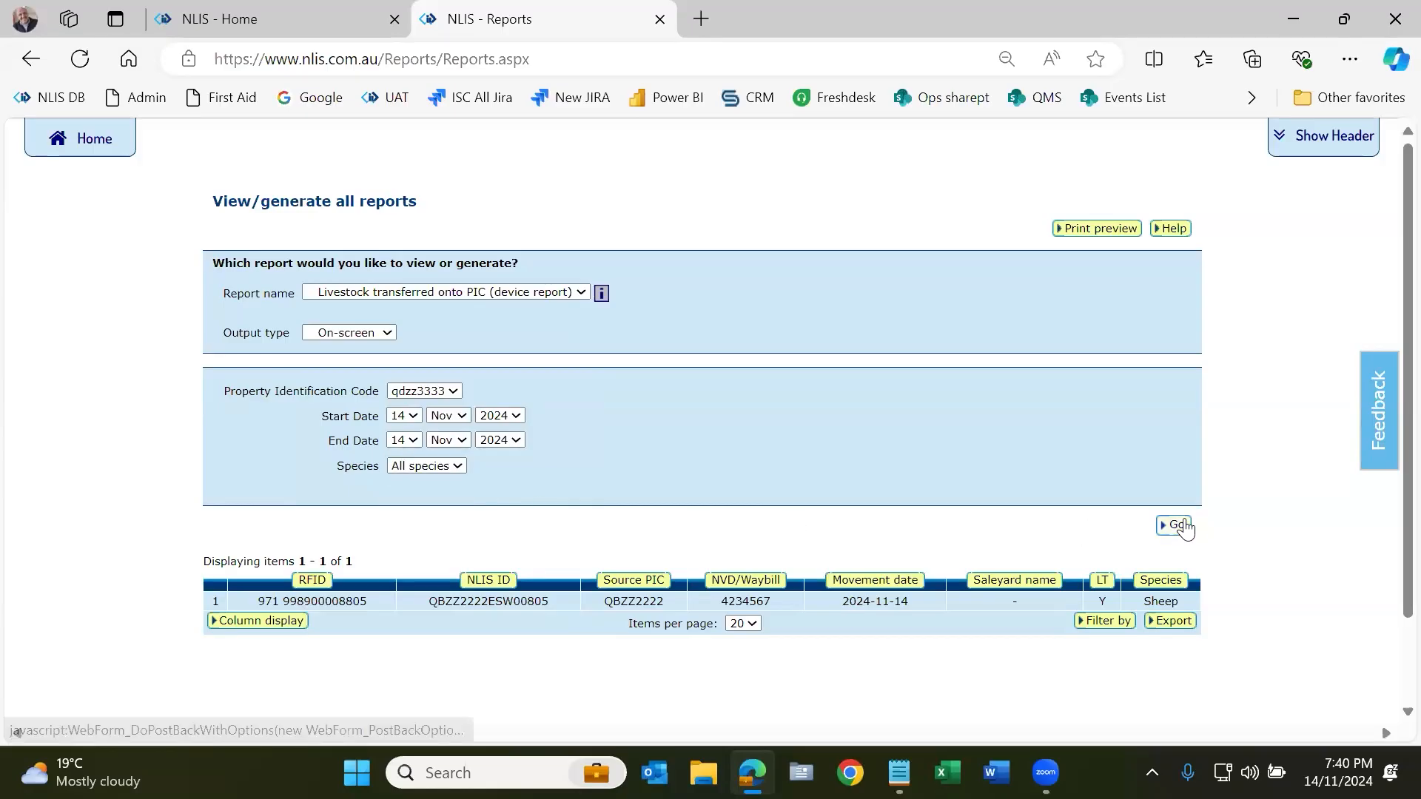
pyautogui.scroll(-1, 1184, 527)
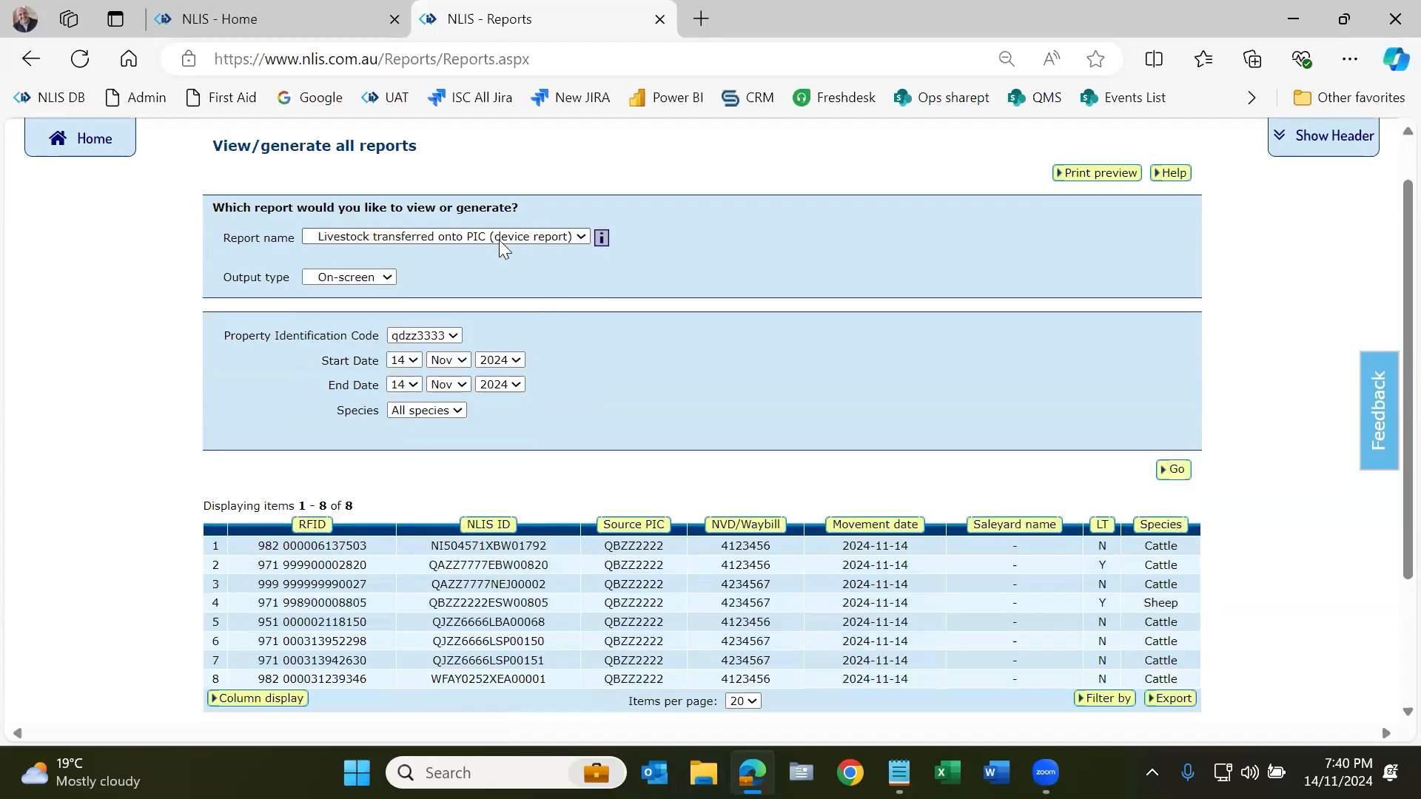
pyautogui.click(70, 141)
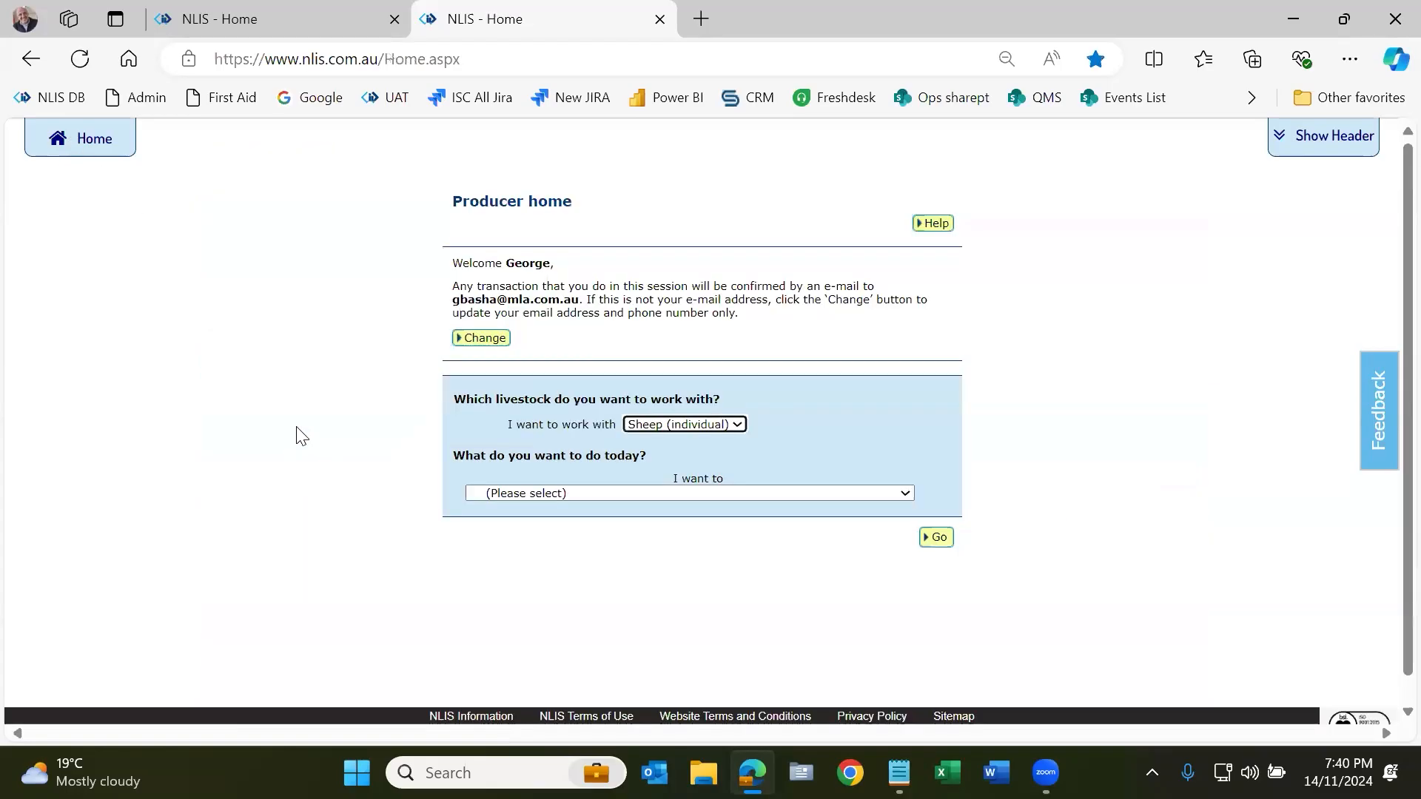
# Step: Choose 'Search the PIC register' as the task and open its search form
pyautogui.click(728, 495)
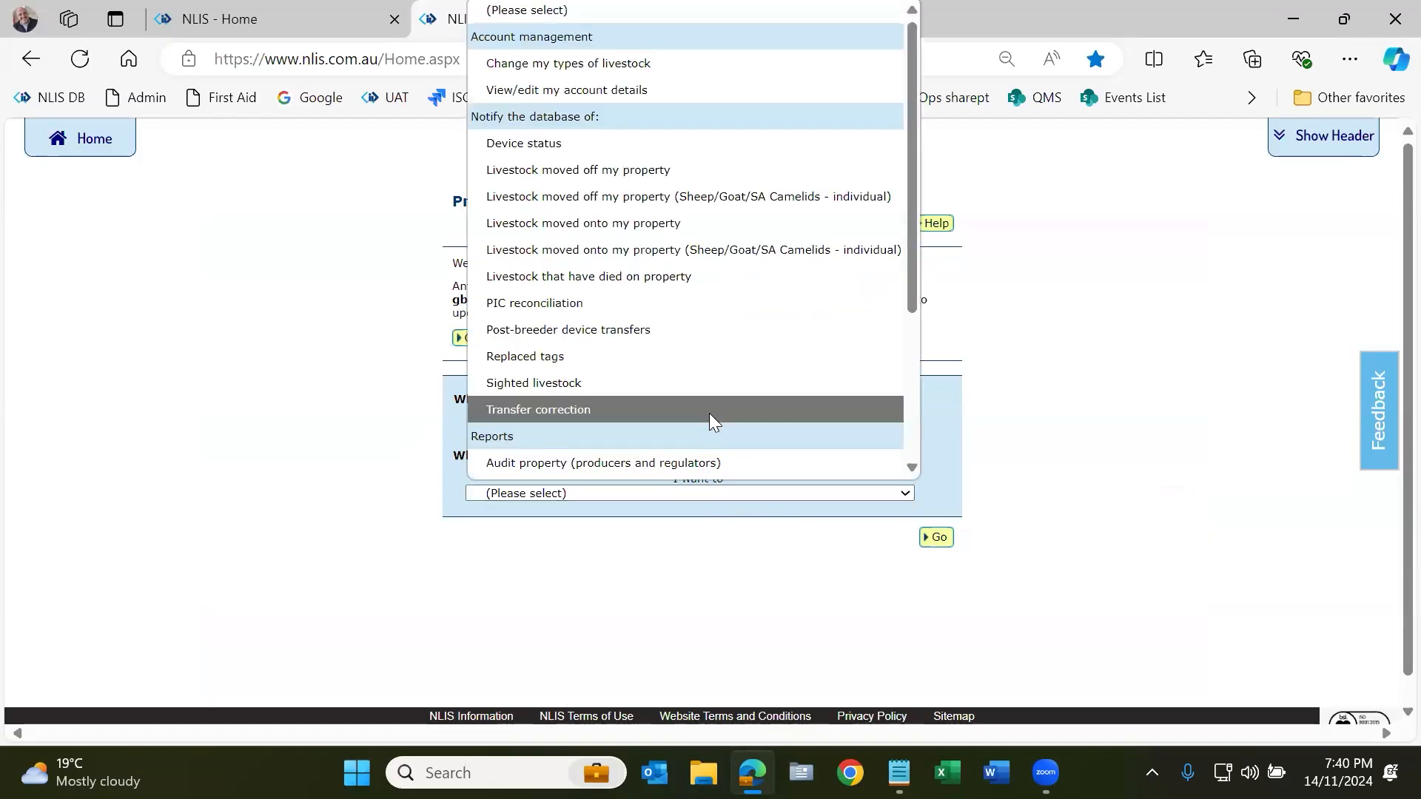
pyautogui.scroll(-3, 709, 414)
pyautogui.scroll(-1, 709, 415)
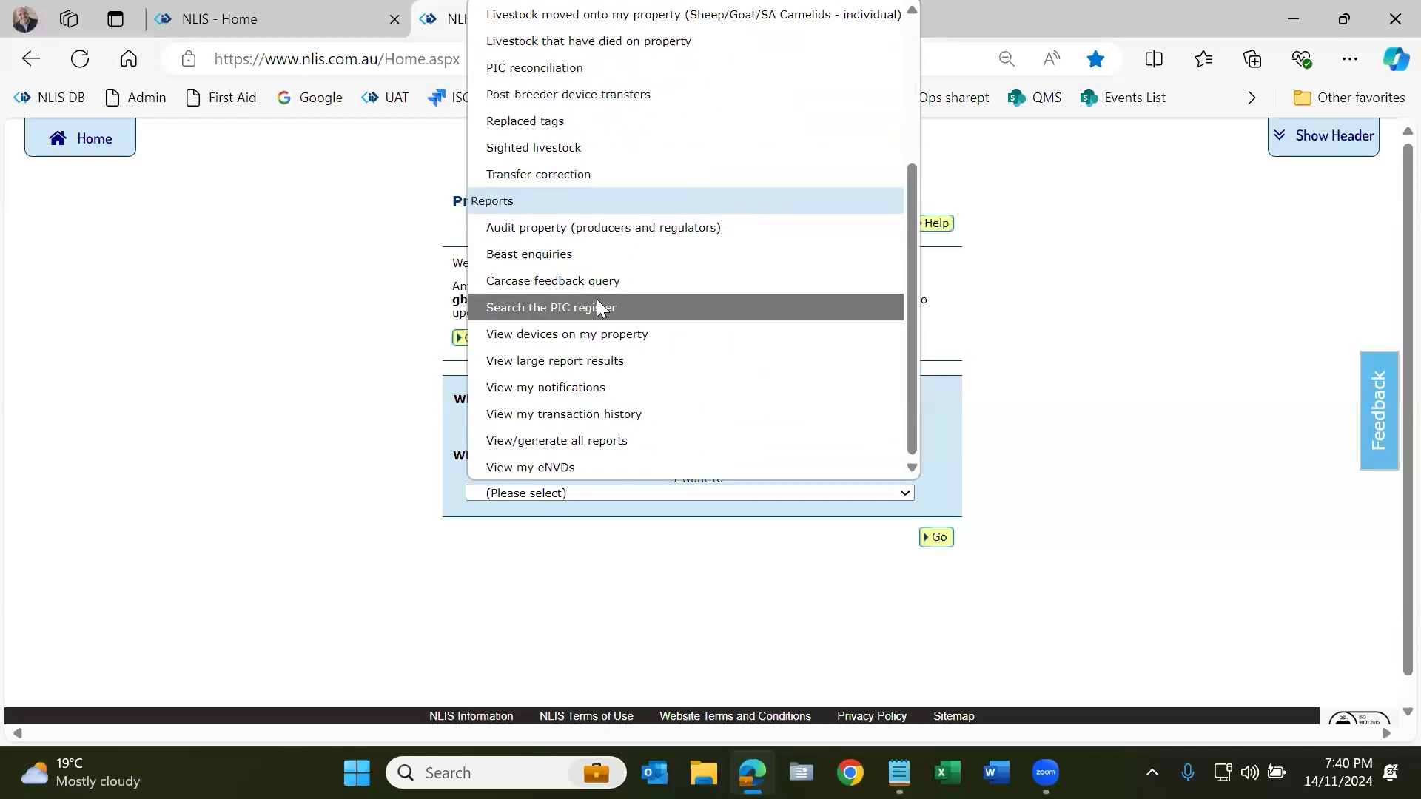
pyautogui.click(600, 307)
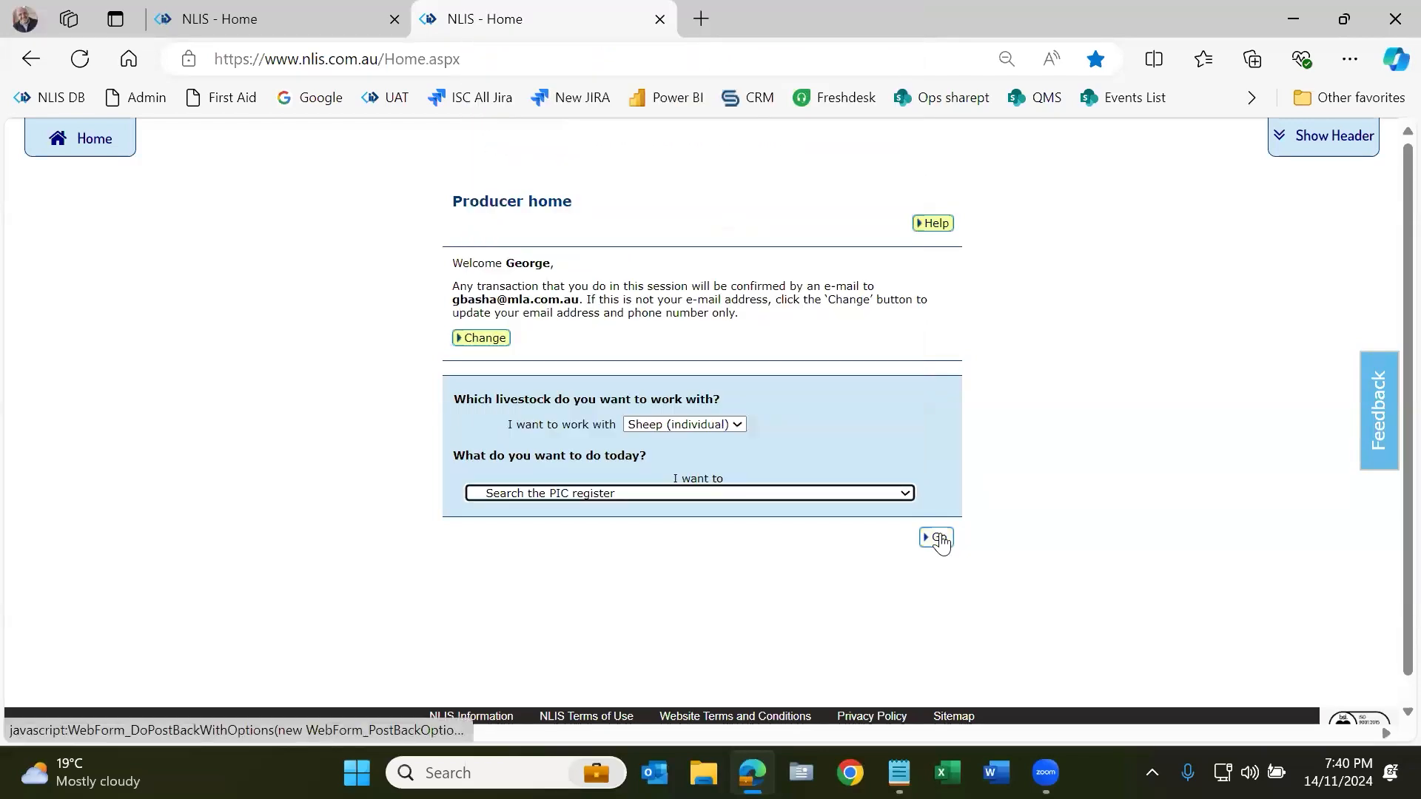
pyautogui.click(896, 498)
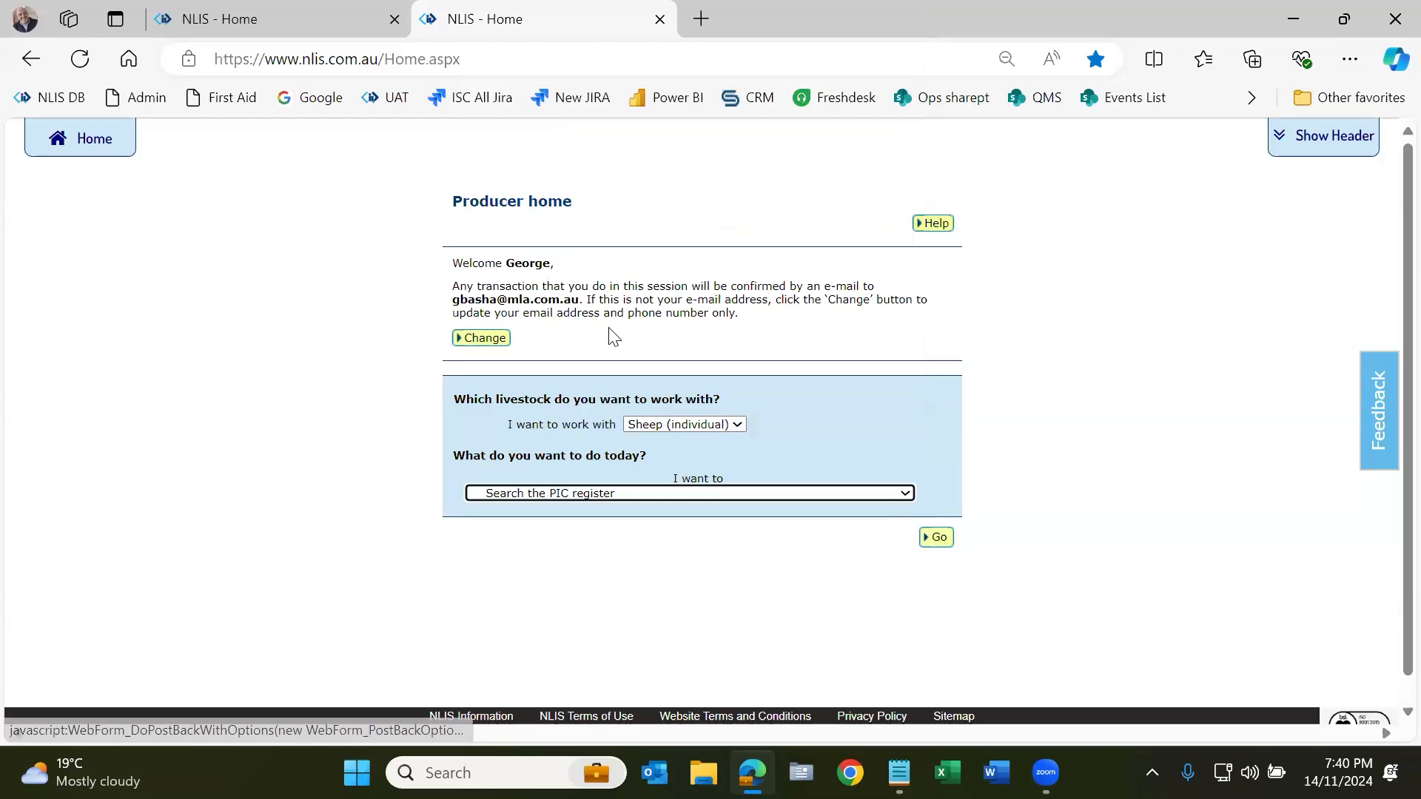
pyautogui.scroll(-3, 630, 465)
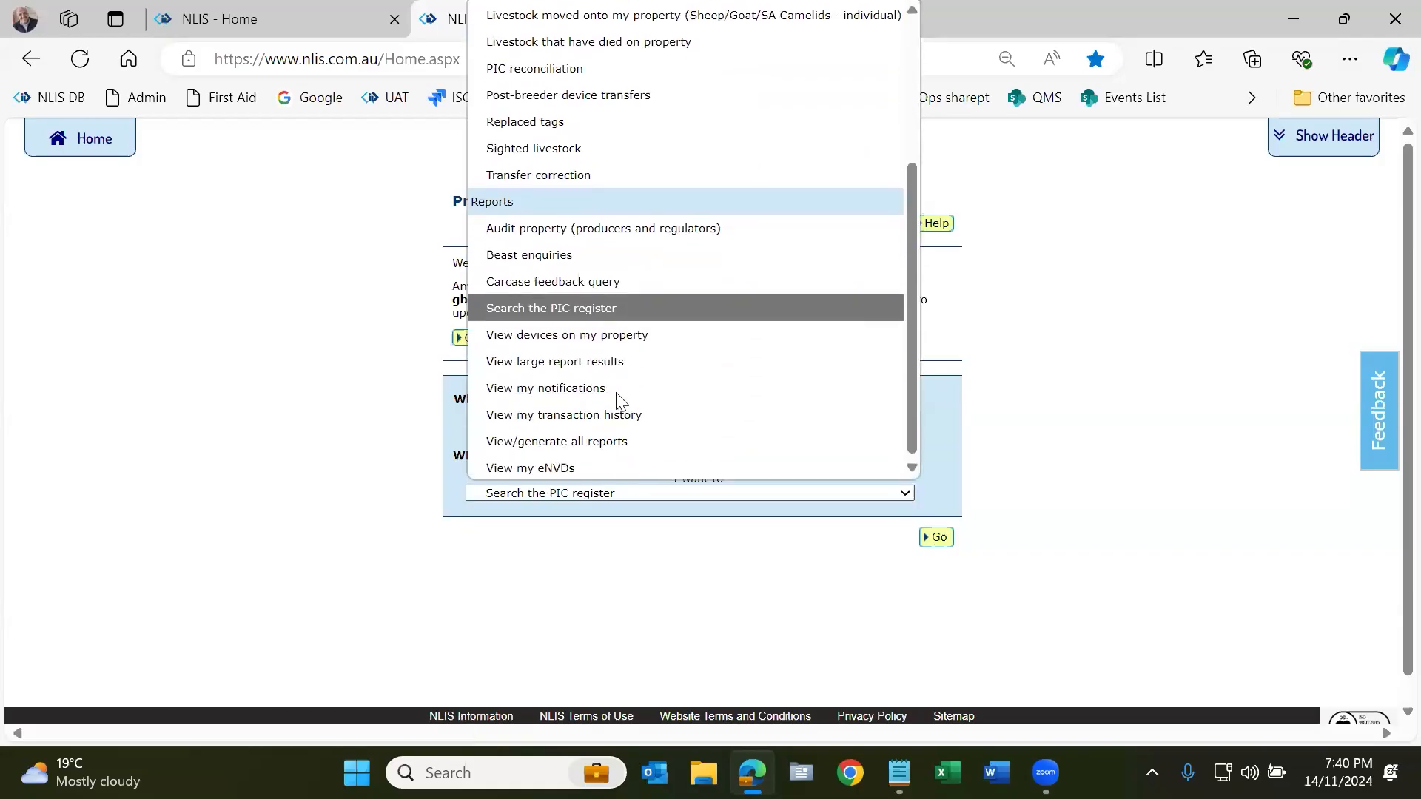
pyautogui.click(603, 308)
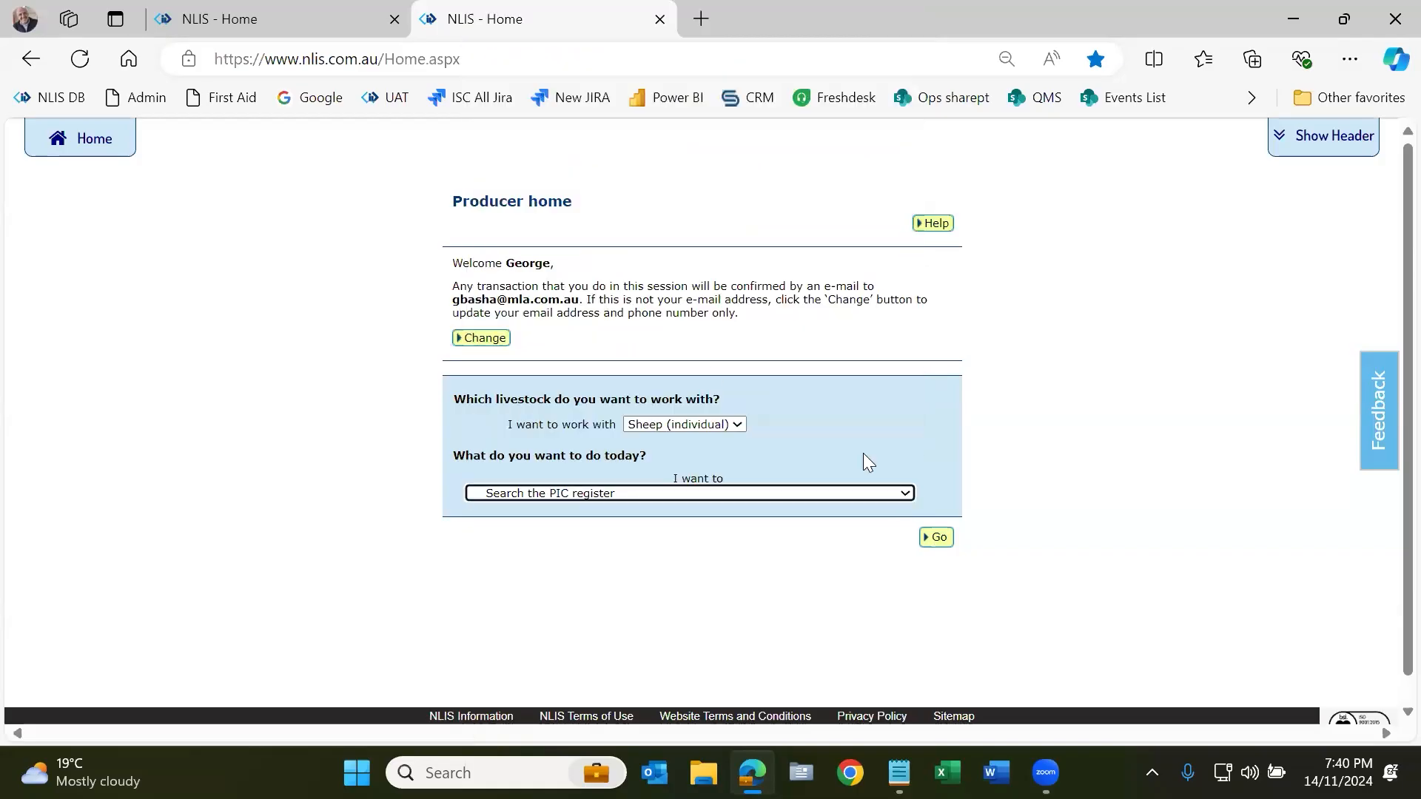
pyautogui.click(937, 536)
# Step: Search the PIC register for qbzz2222, review its two active entries, then return Home
pyautogui.write('q')
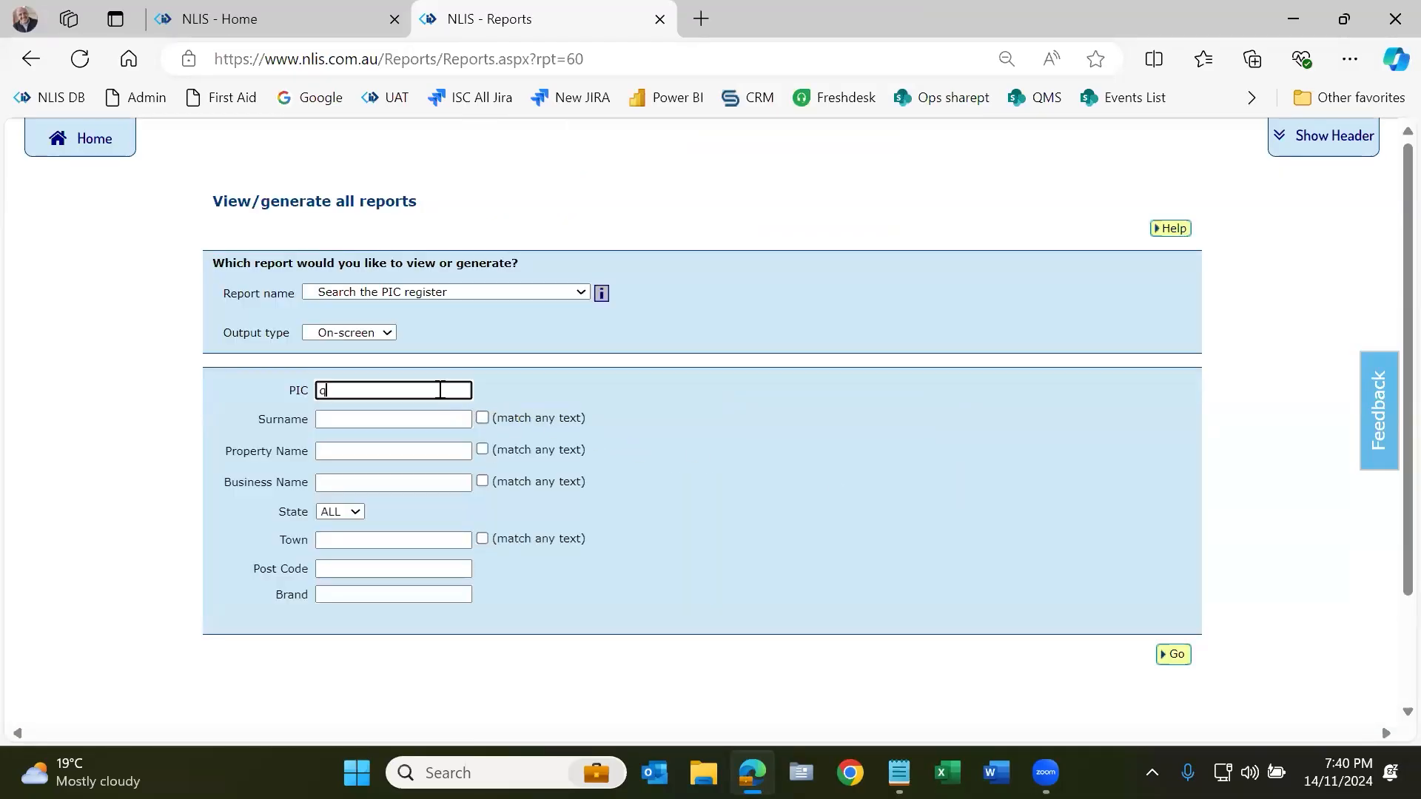
pyautogui.write('bzz2222')
pyautogui.click(1173, 655)
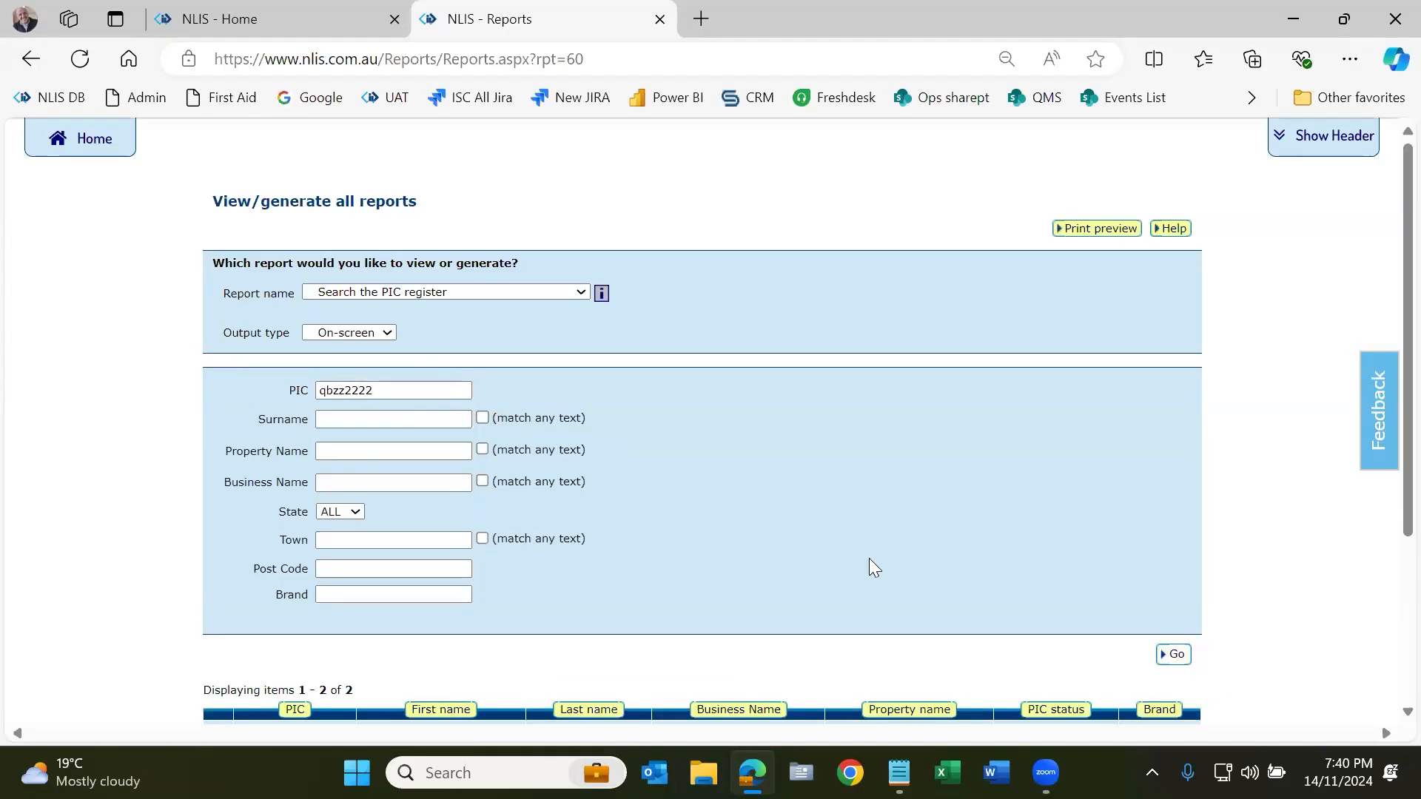
pyautogui.scroll(-3, 809, 553)
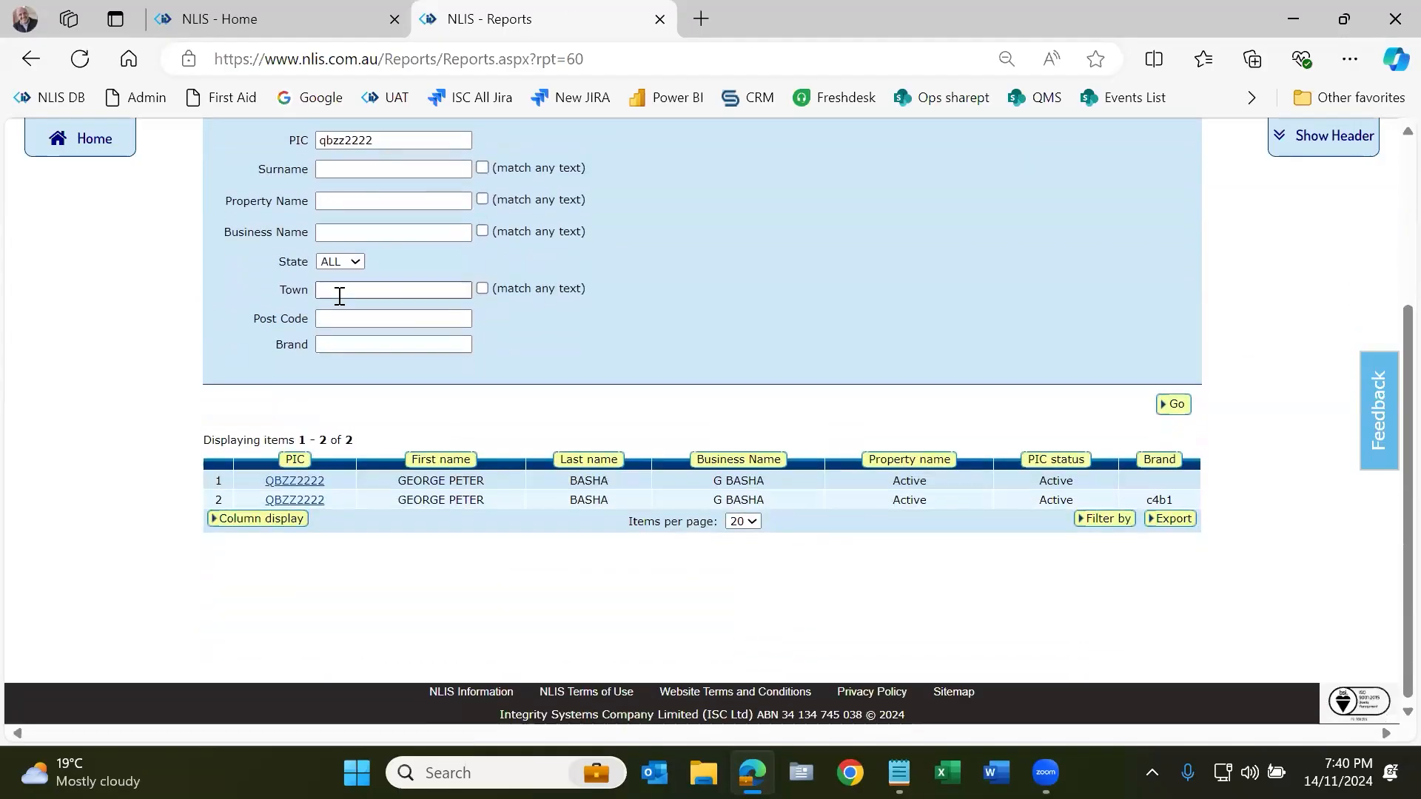
pyautogui.scroll(1, 339, 296)
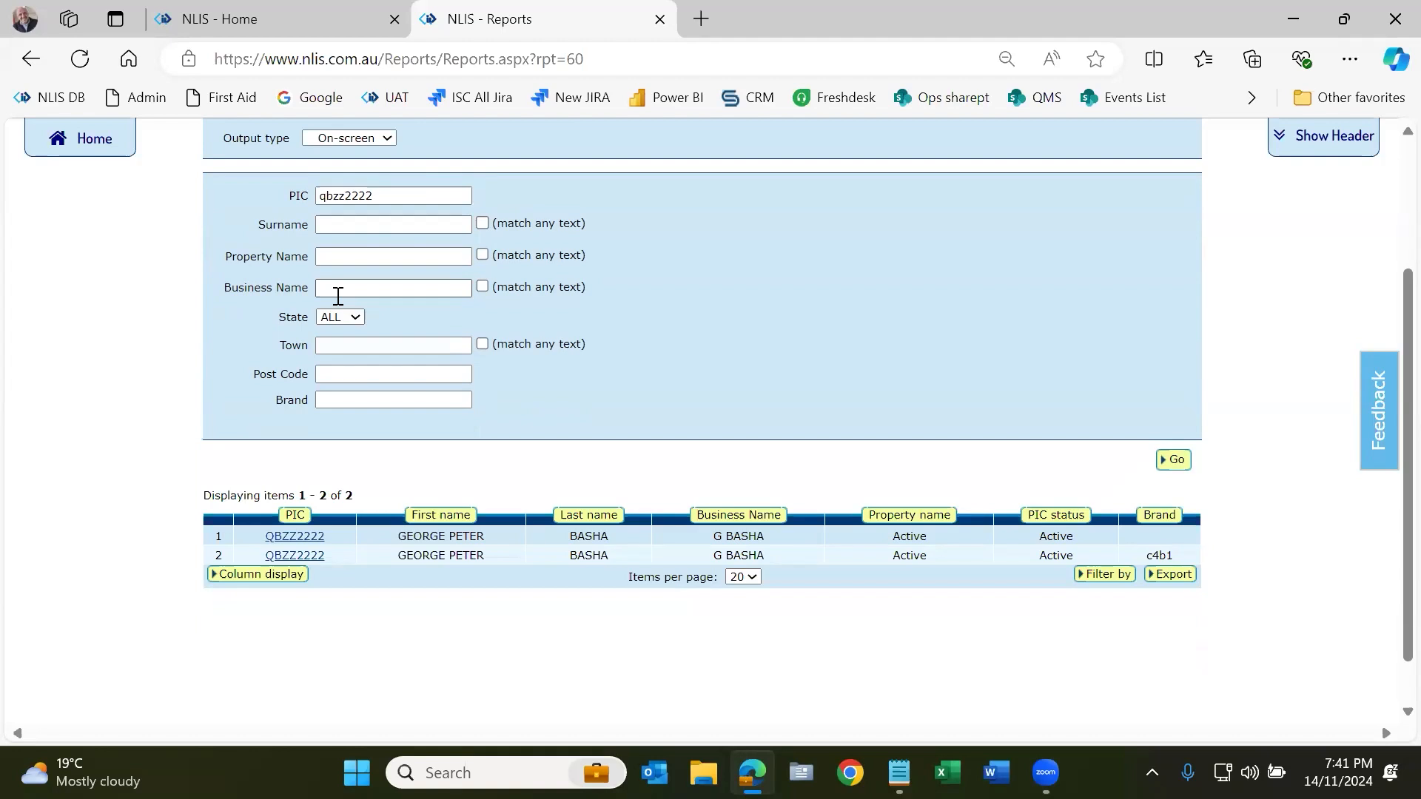
pyautogui.click(380, 196)
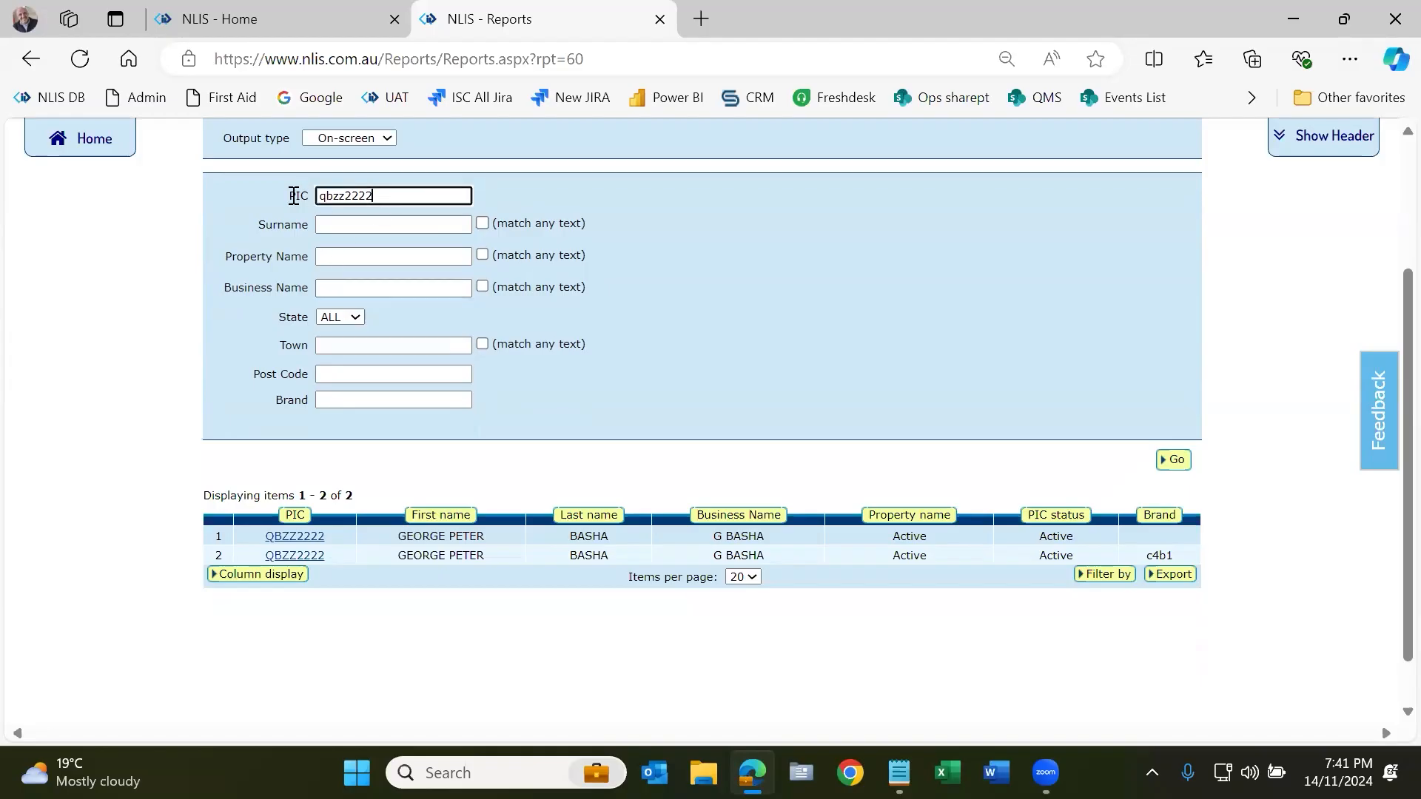
pyautogui.hotkey('ctrl', 'a')
pyautogui.scroll(1, 638, 422)
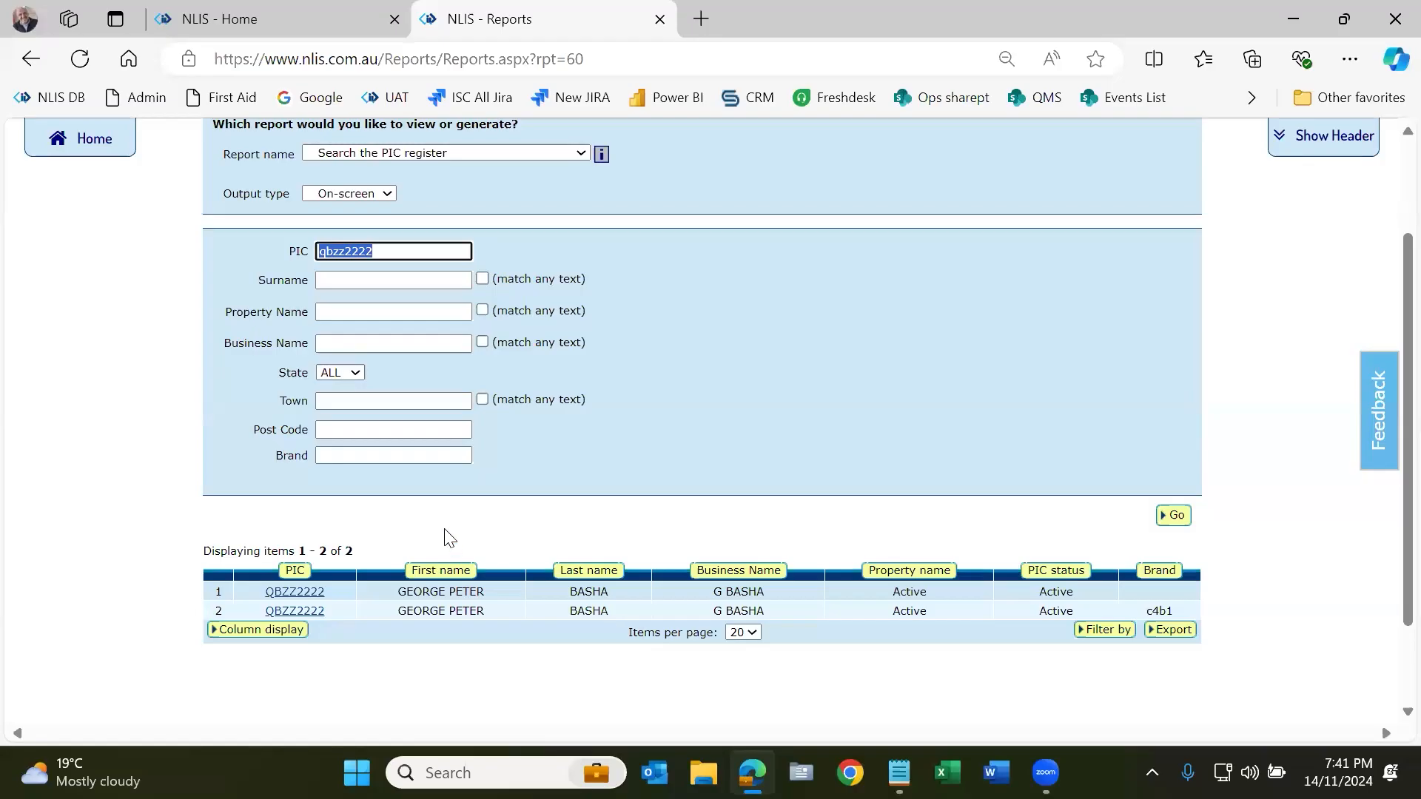
pyautogui.scroll(1, 407, 341)
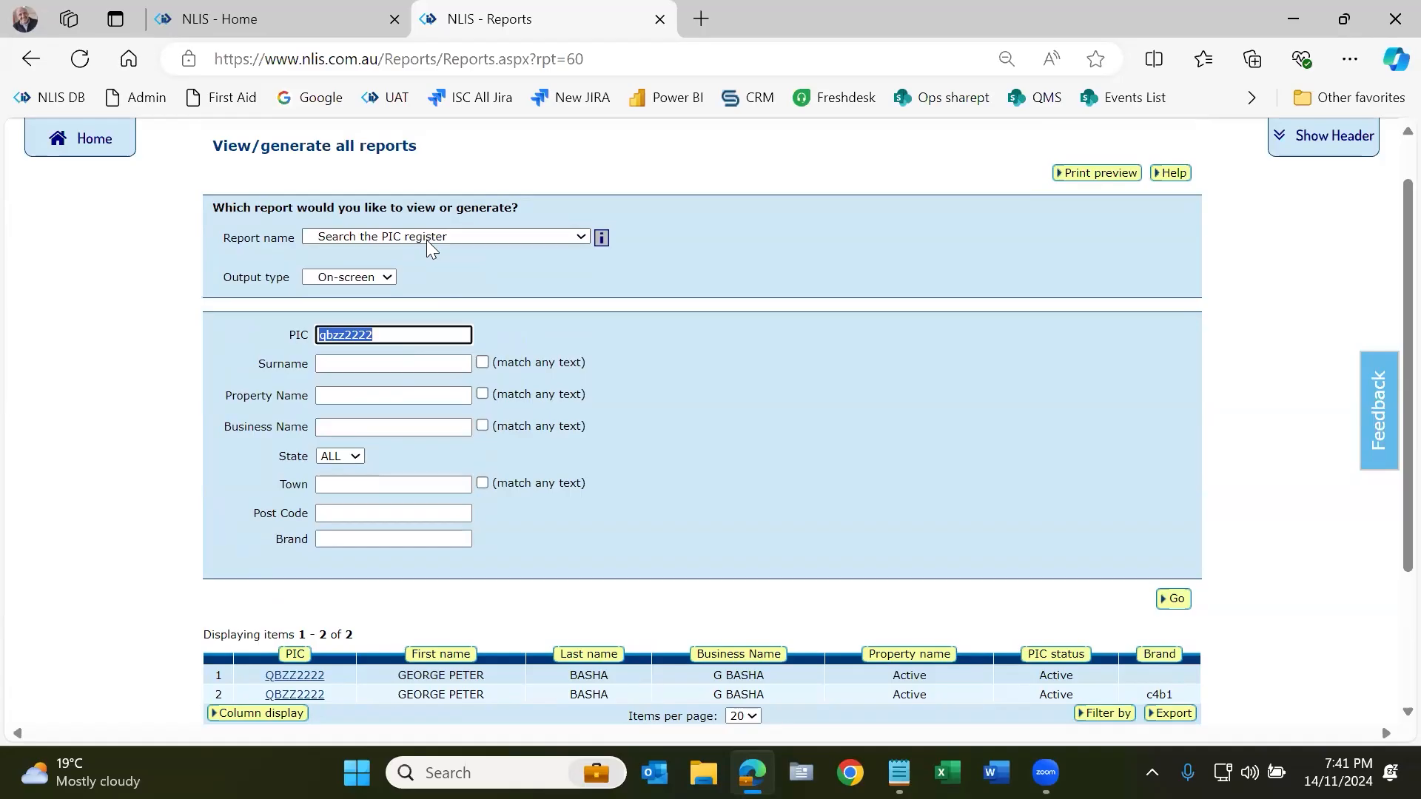
pyautogui.click(400, 394)
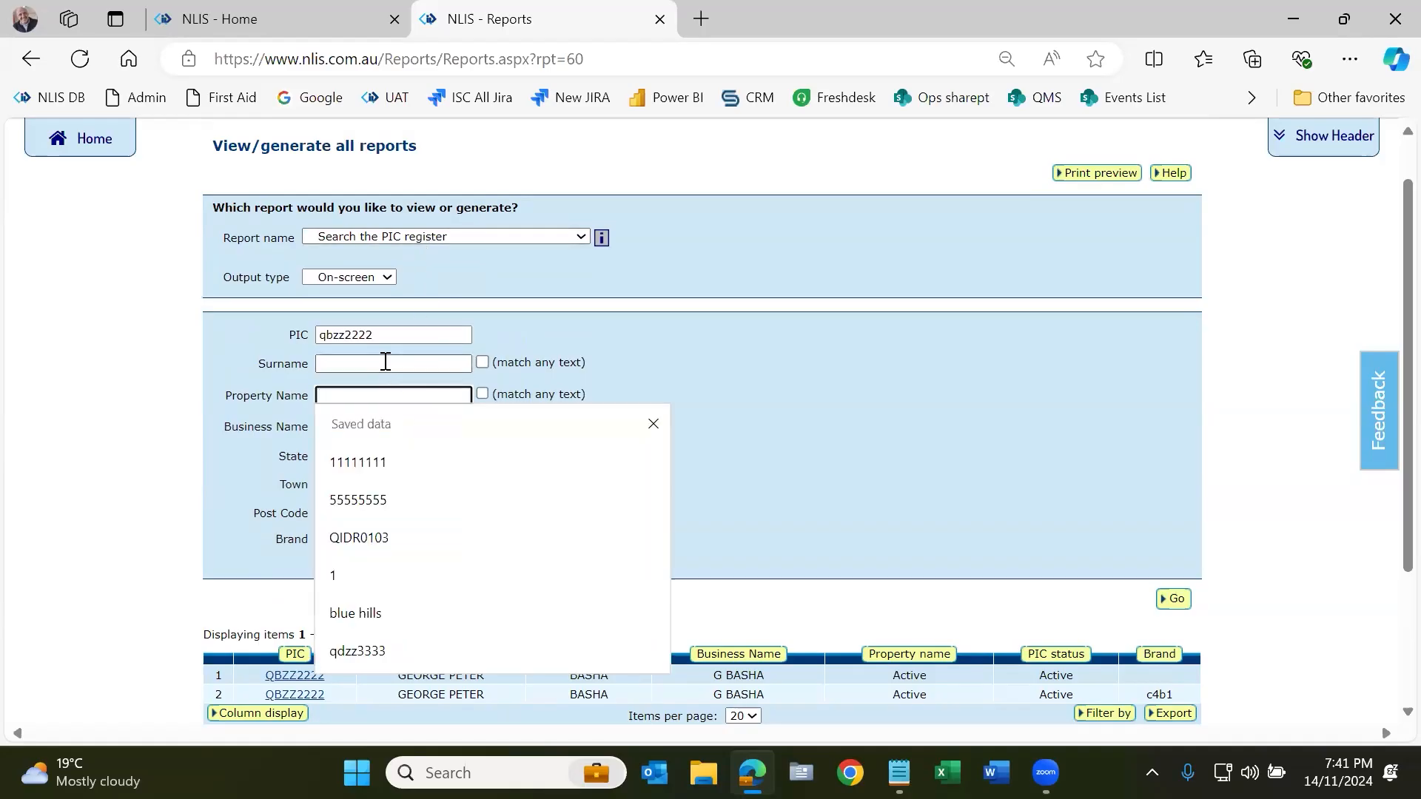
pyautogui.click(303, 460)
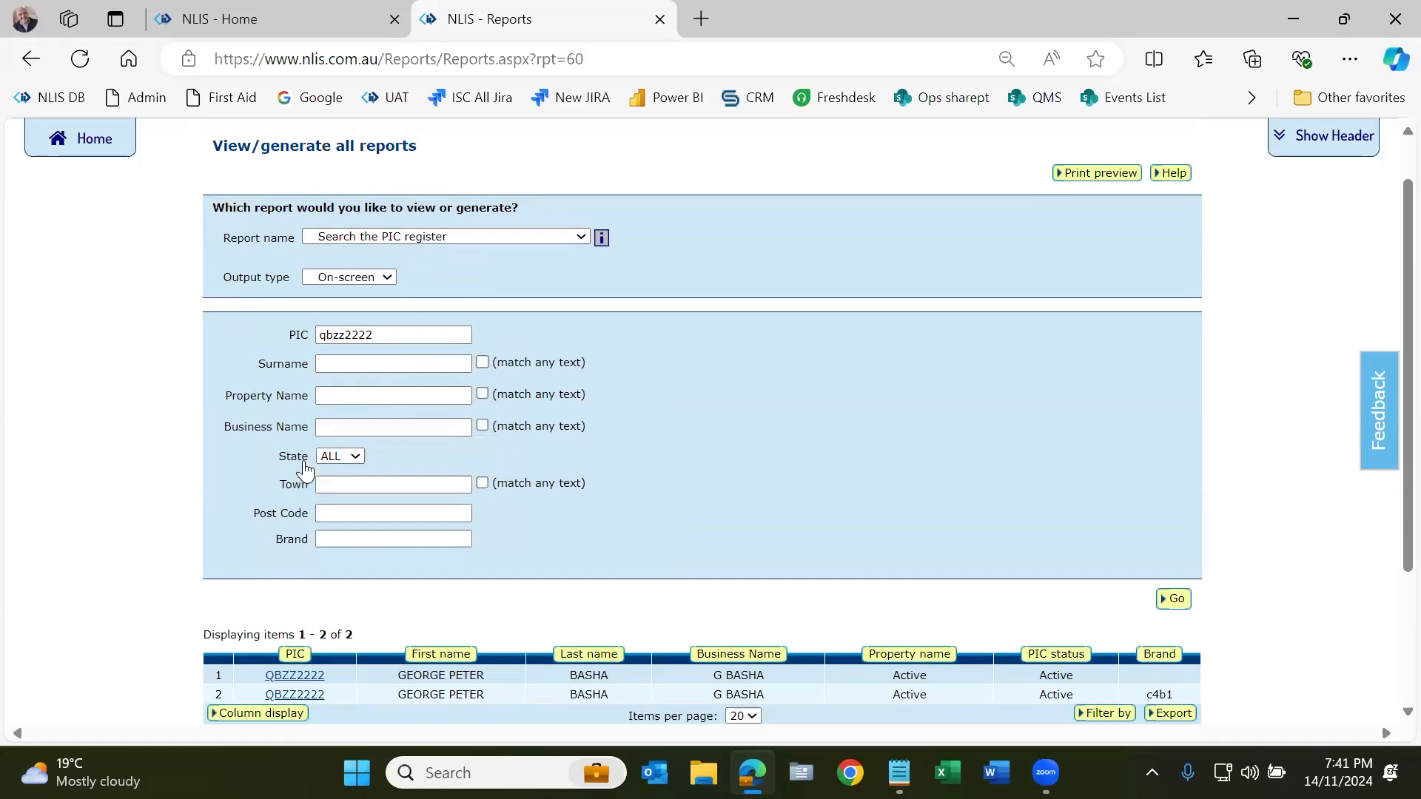
pyautogui.click(90, 146)
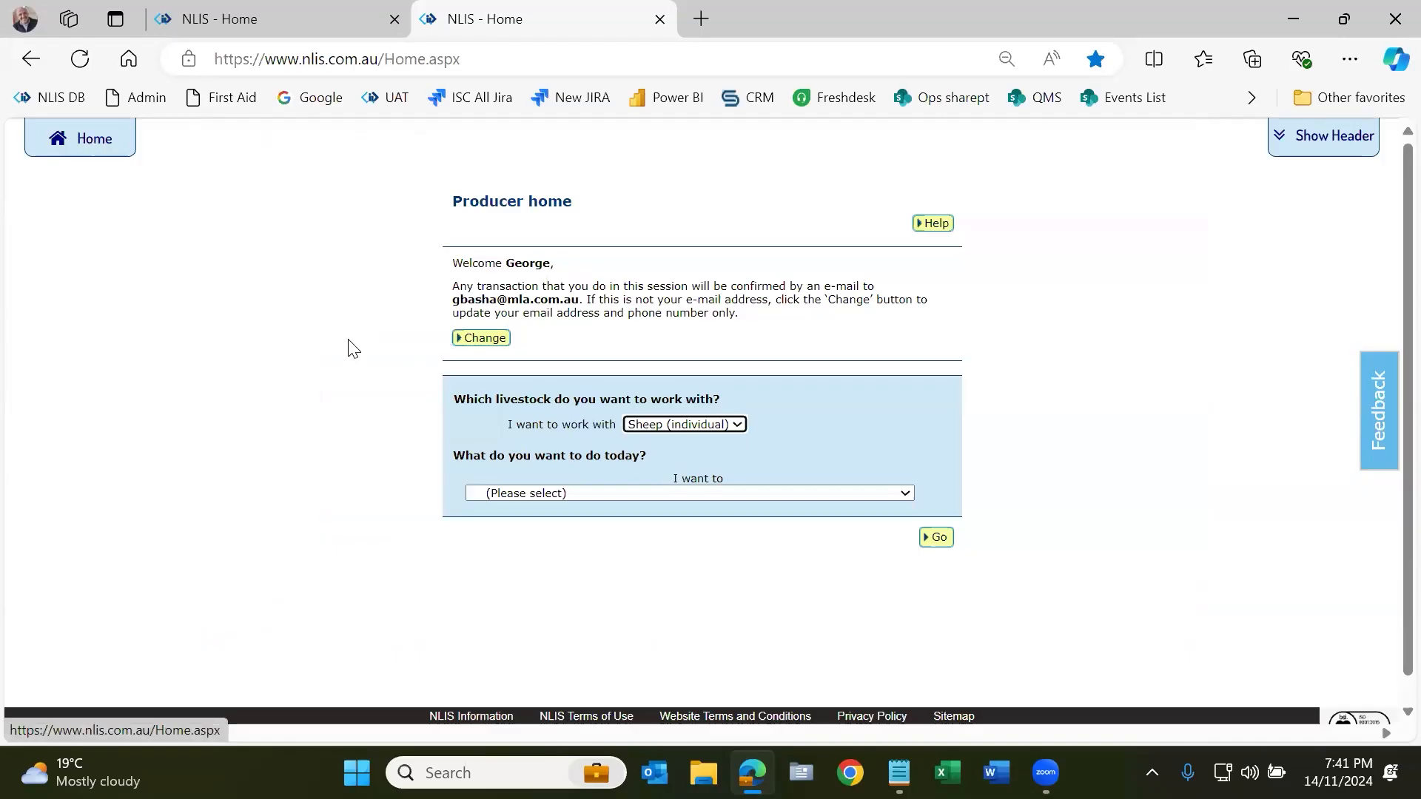
# Step: List today's 14 transactions in the transaction history
pyautogui.click(711, 494)
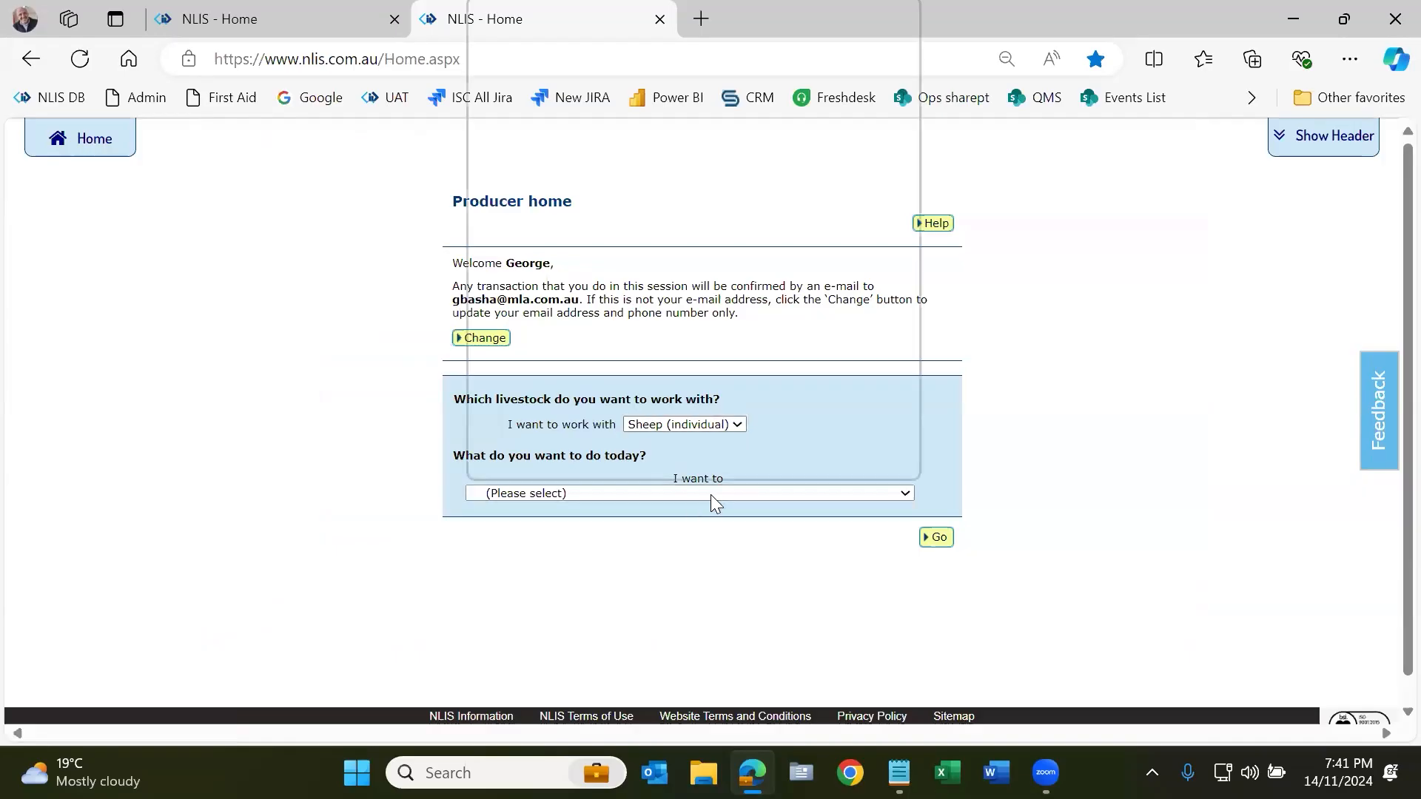
pyautogui.scroll(-1, 709, 460)
pyautogui.scroll(-3, 709, 460)
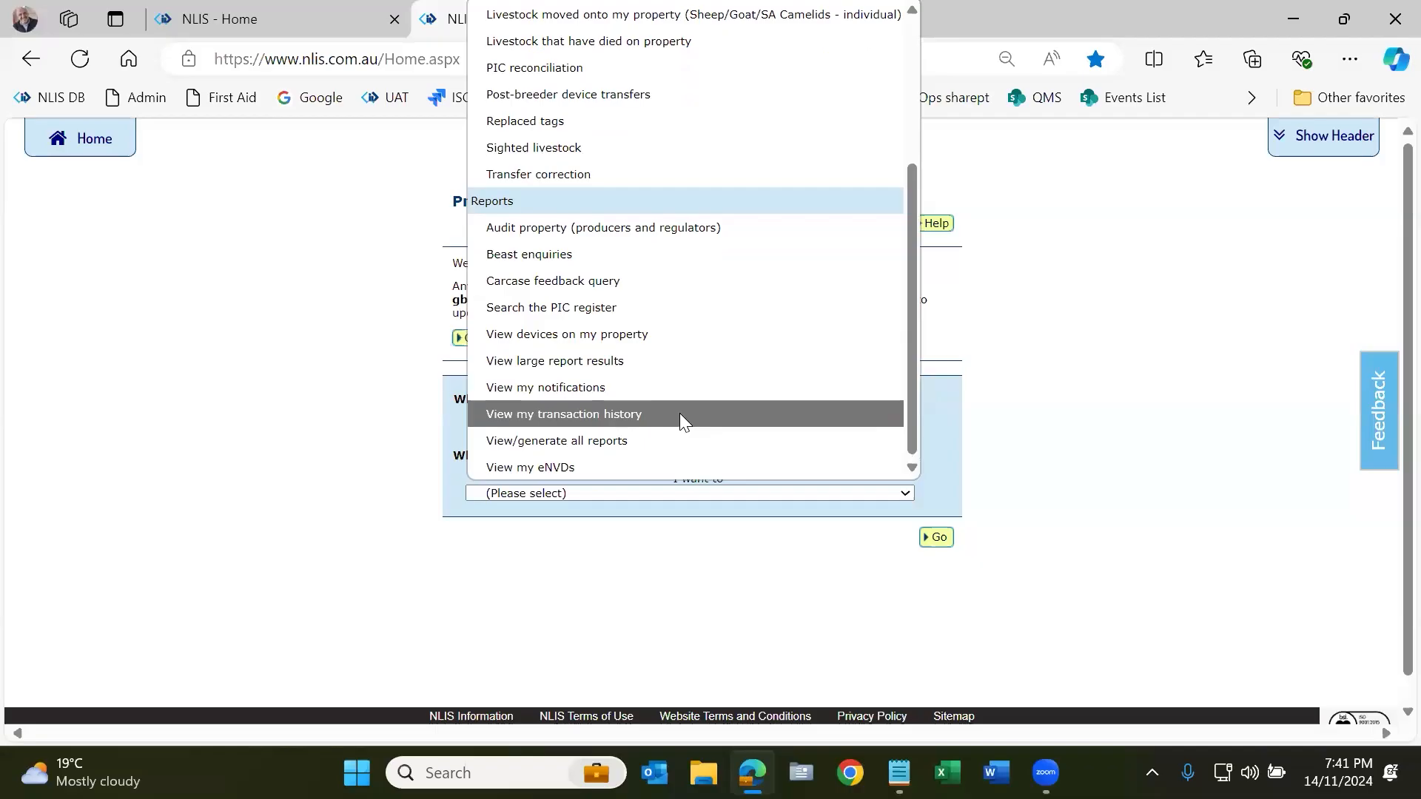
pyautogui.click(680, 413)
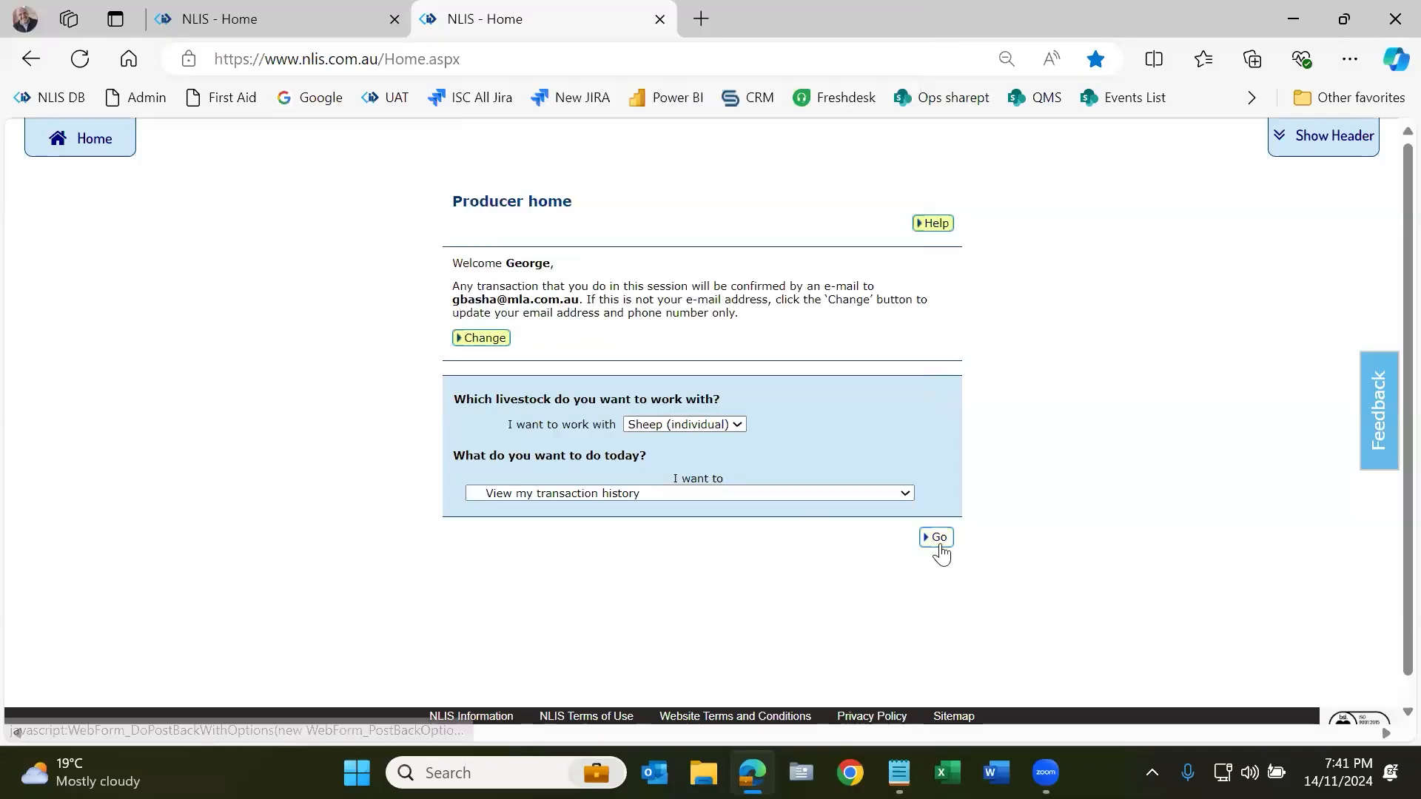
pyautogui.click(936, 538)
pyautogui.click(868, 436)
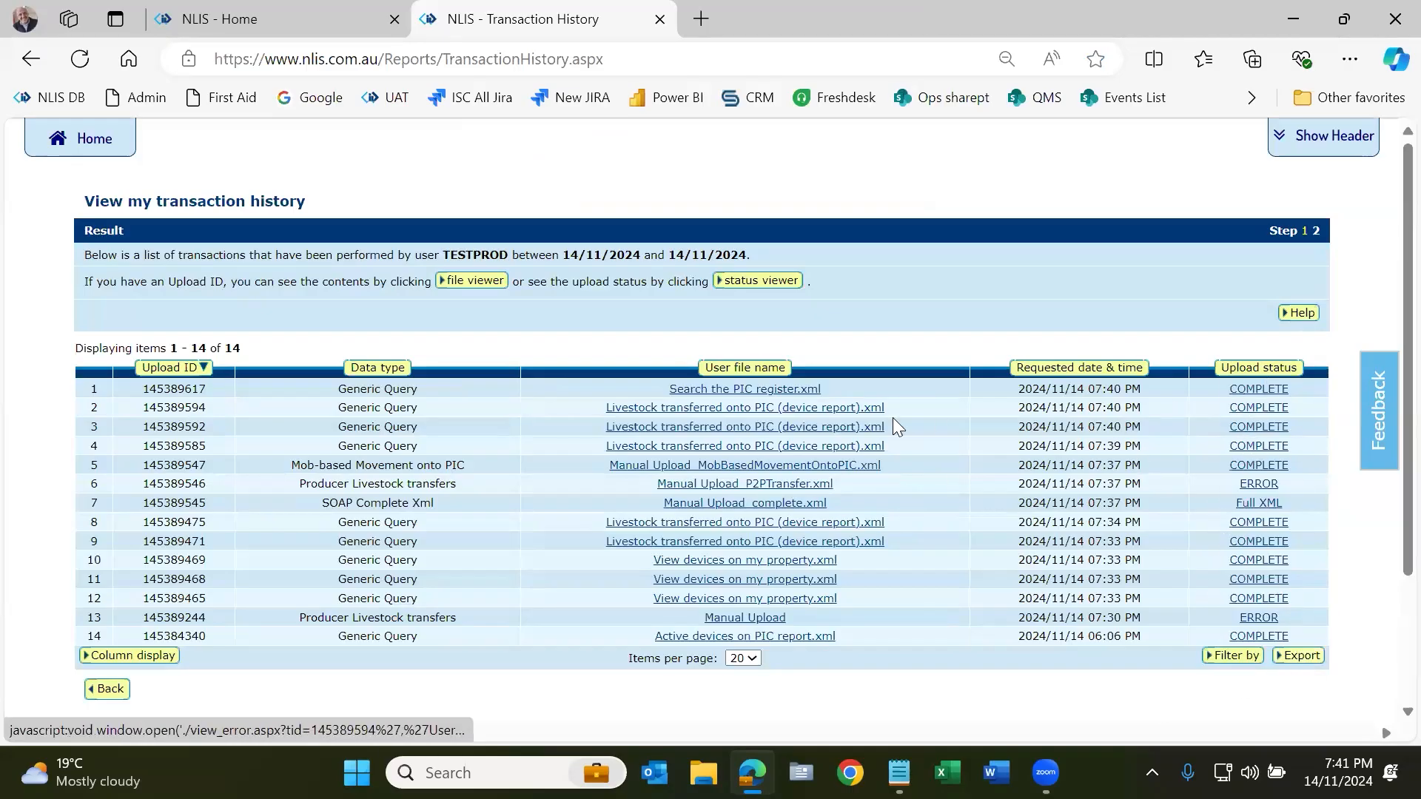
# Step: Inspect the PIC value in the 'Search the PIC register.xml' query file, then close it
pyautogui.click(749, 390)
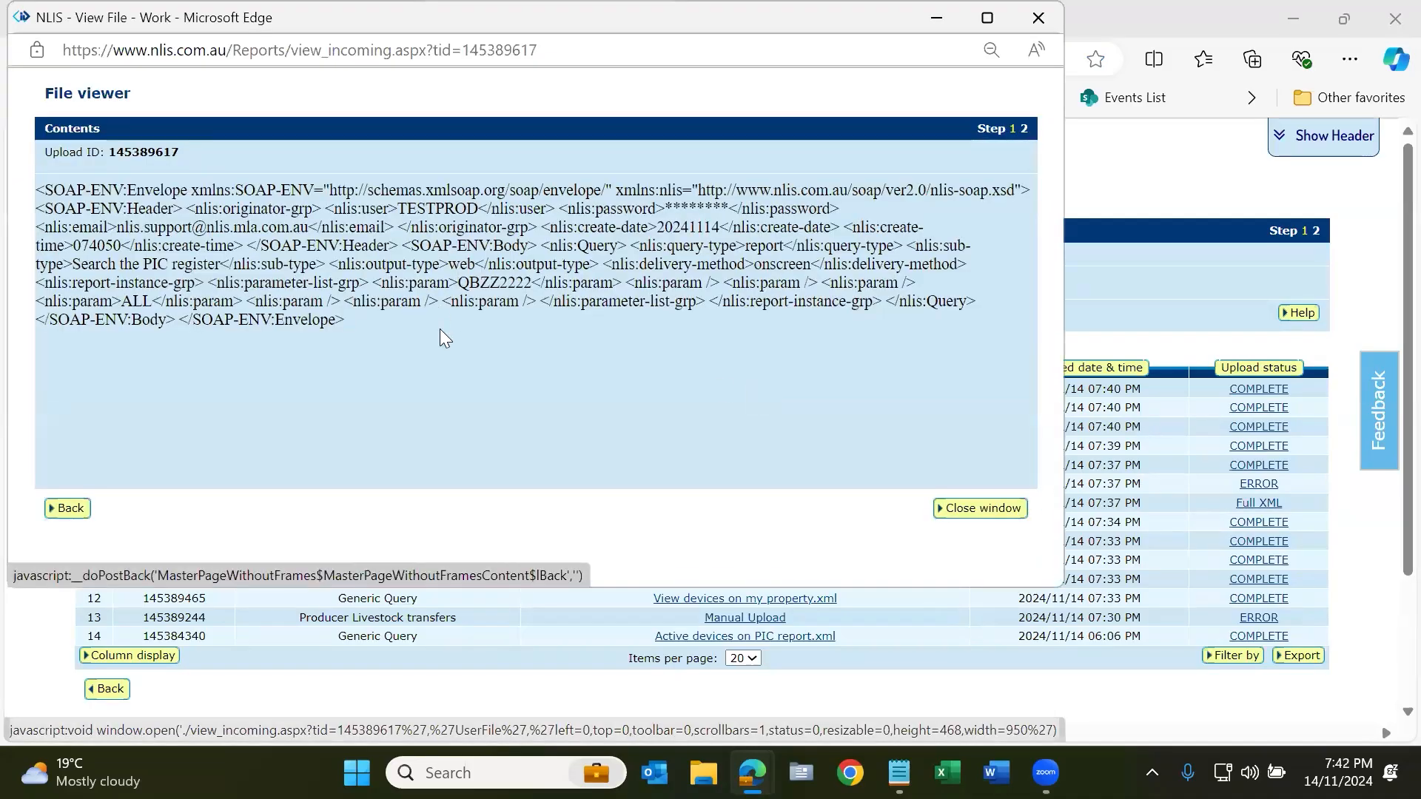
pyautogui.doubleClick(473, 284)
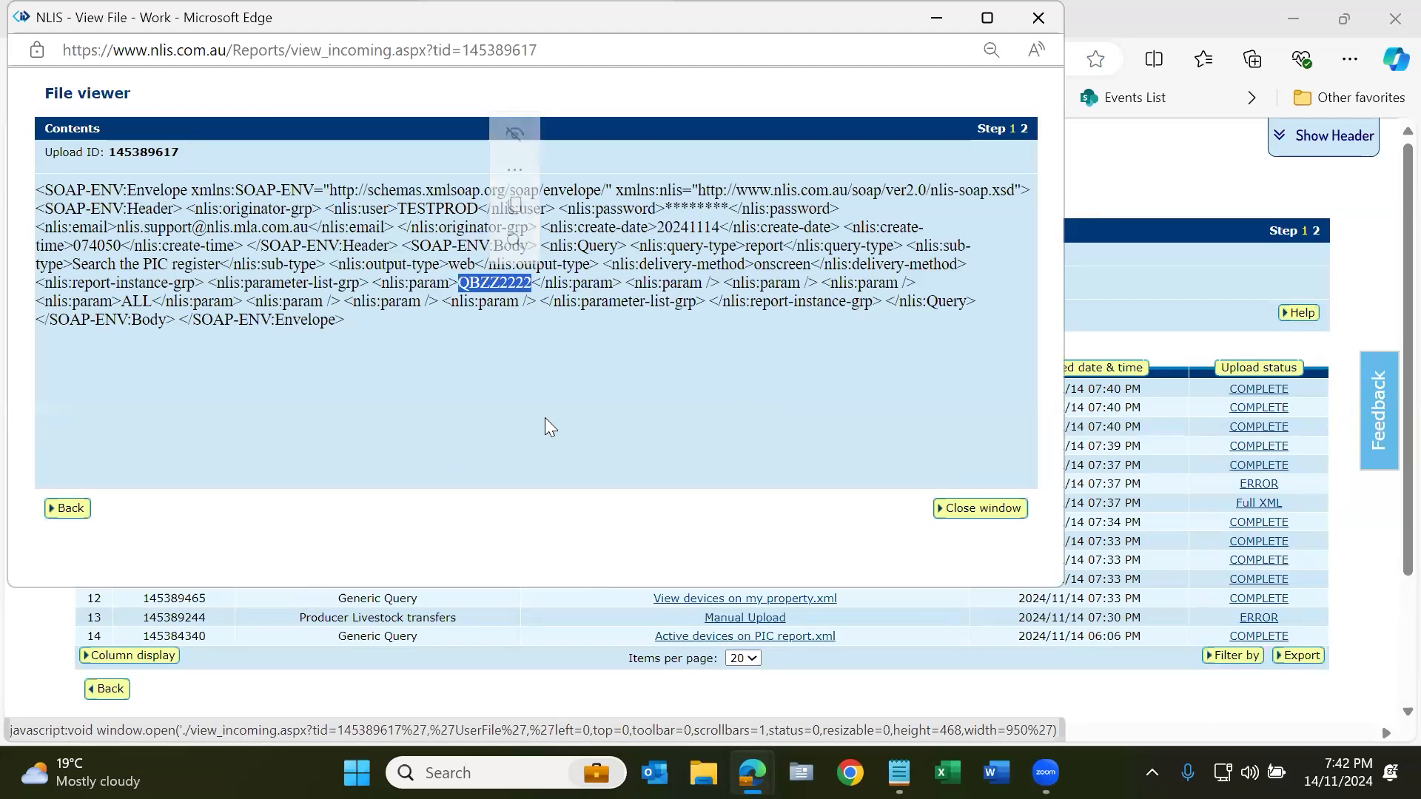
pyautogui.click(1012, 509)
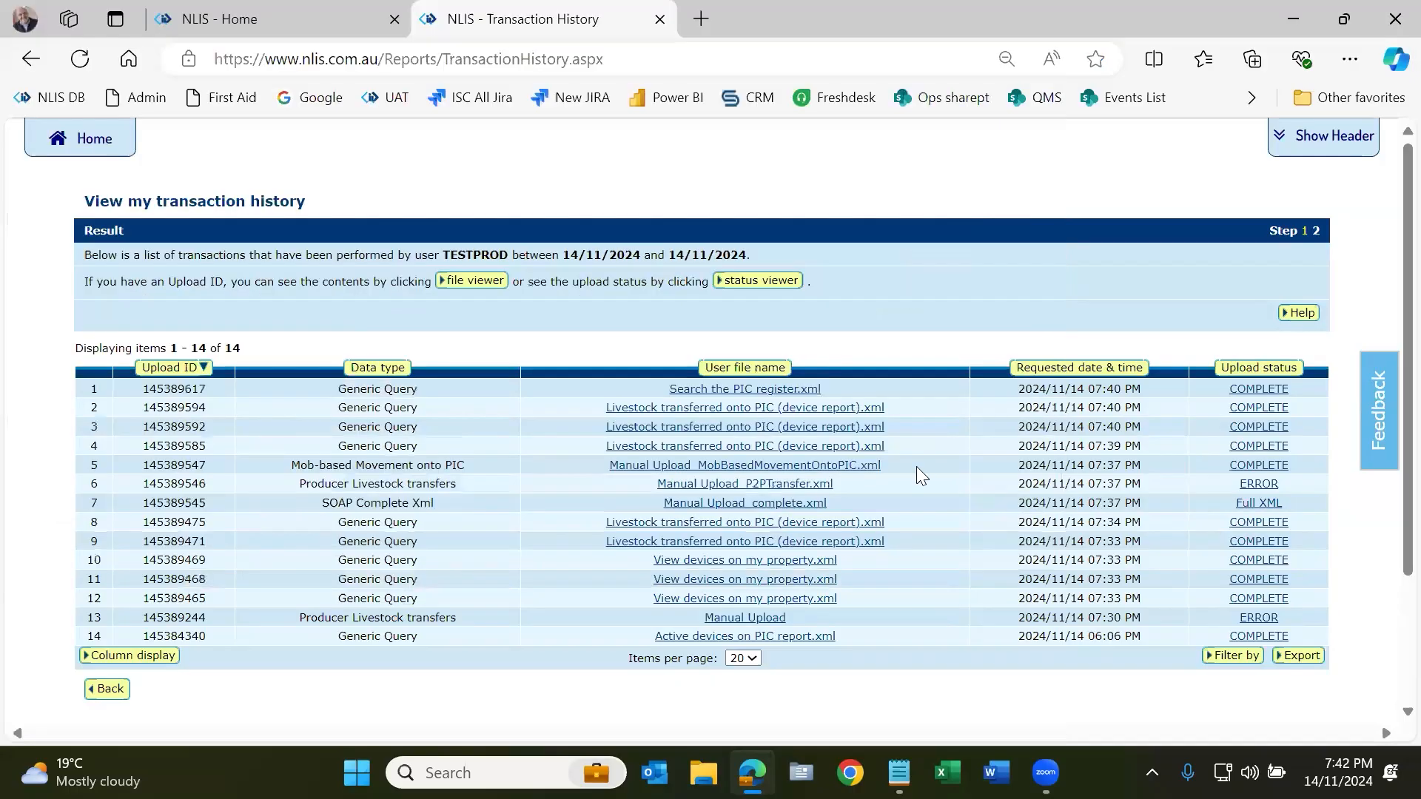